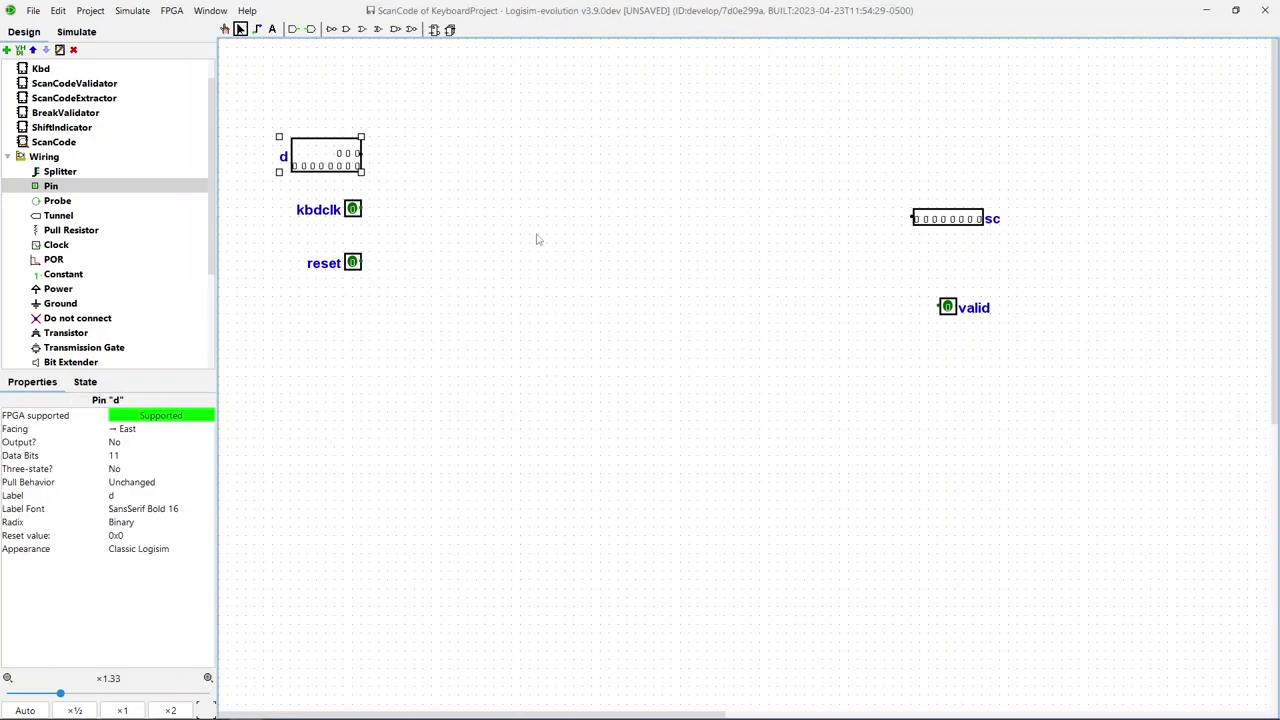
- Replace the d input pin with a bitin pin wired to the shift register's data input
key(Delete)
click(355, 153)
text(bitin)
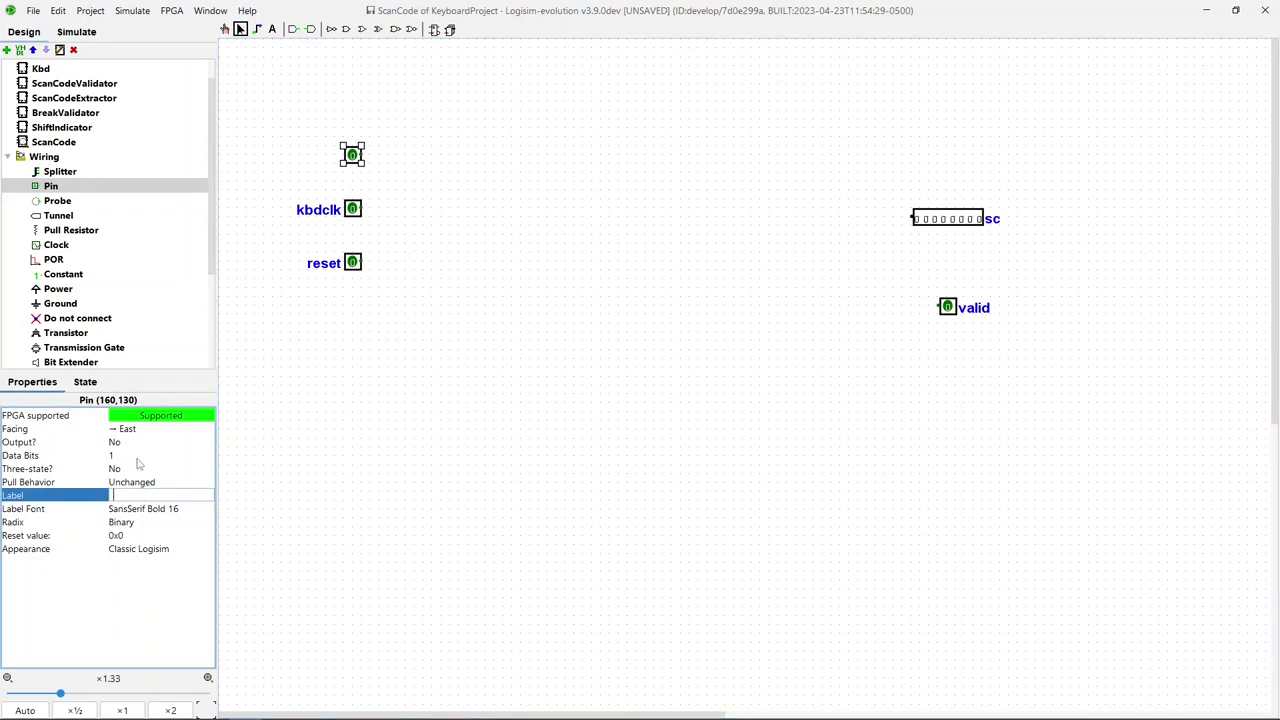
key(Return)
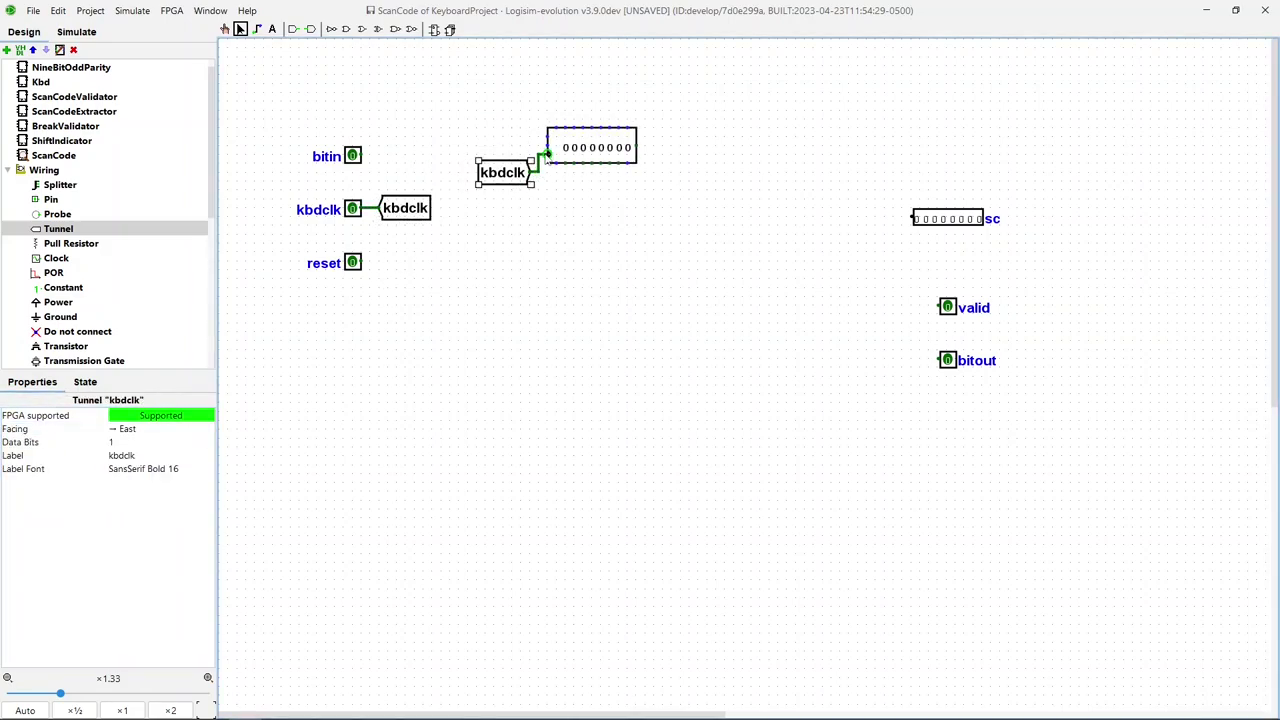
drag(352, 156, 548, 147)
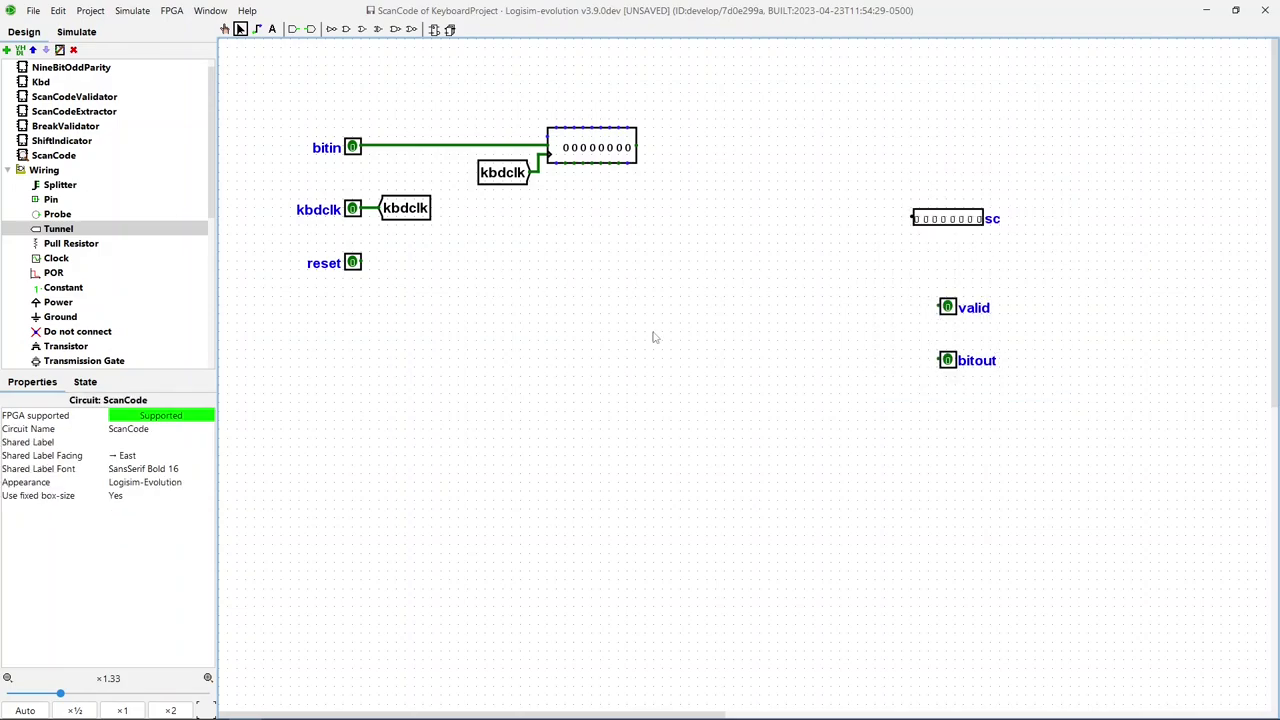
- Place a ScanCodeValidator and a north-facing 11-bit splitter under the shift register
click(74, 111)
click(632, 279)
click(60, 199)
click(521, 332)
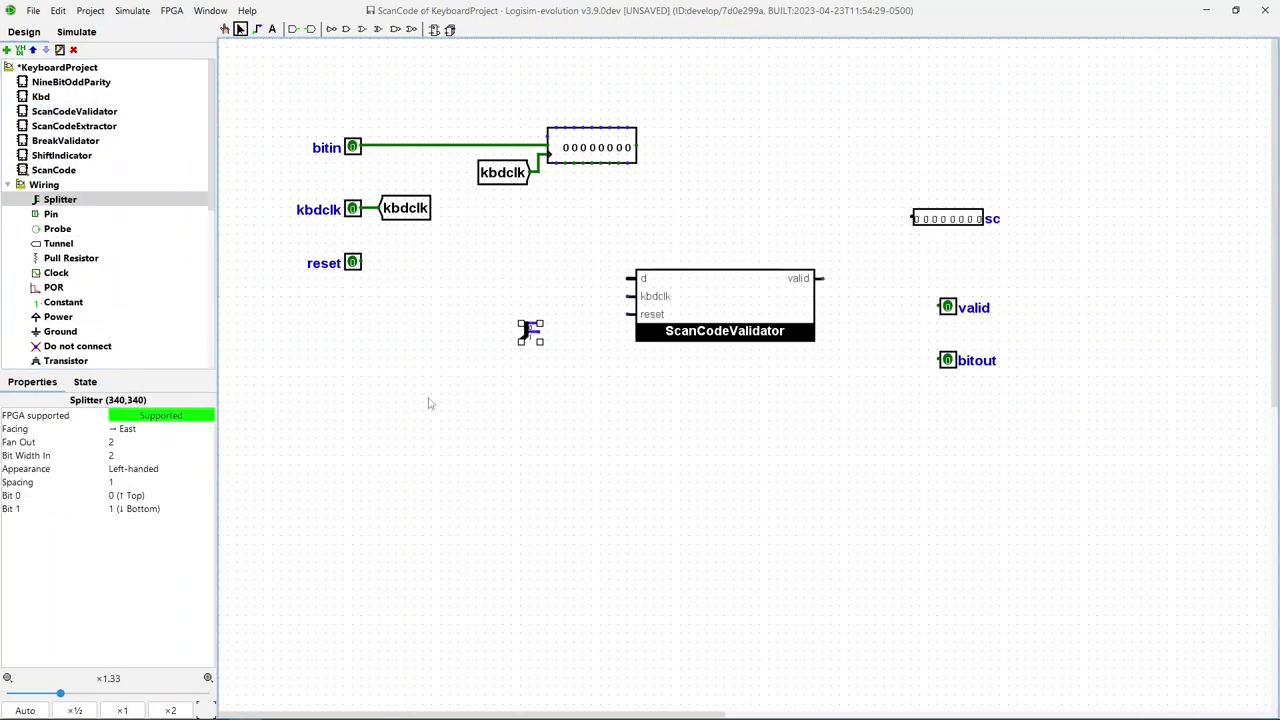
key(Up)
key(alt+1)
key(alt+1)
drag(471, 328, 612, 193)
- Widen the shift register to 11 stages and feed its parallel outputs through the splitter to the validator
click(566, 160)
key(1)
key(1)
click(705, 243)
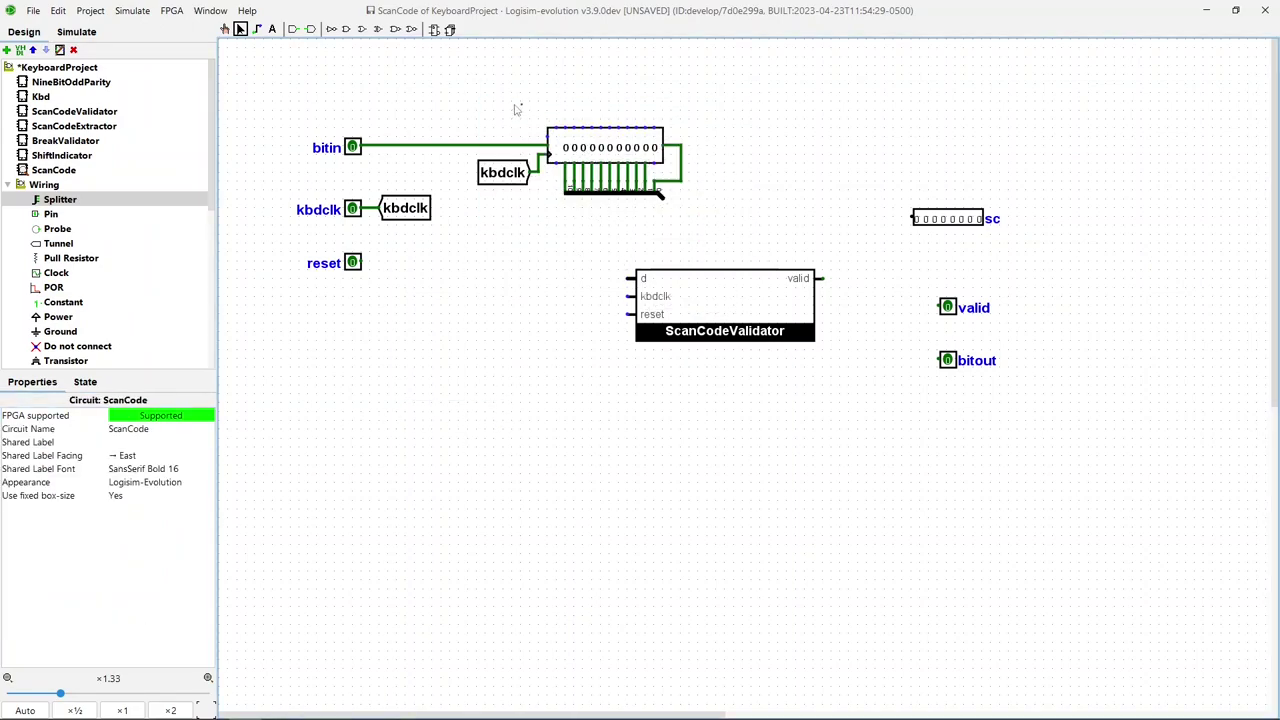
drag(725, 305, 800, 175)
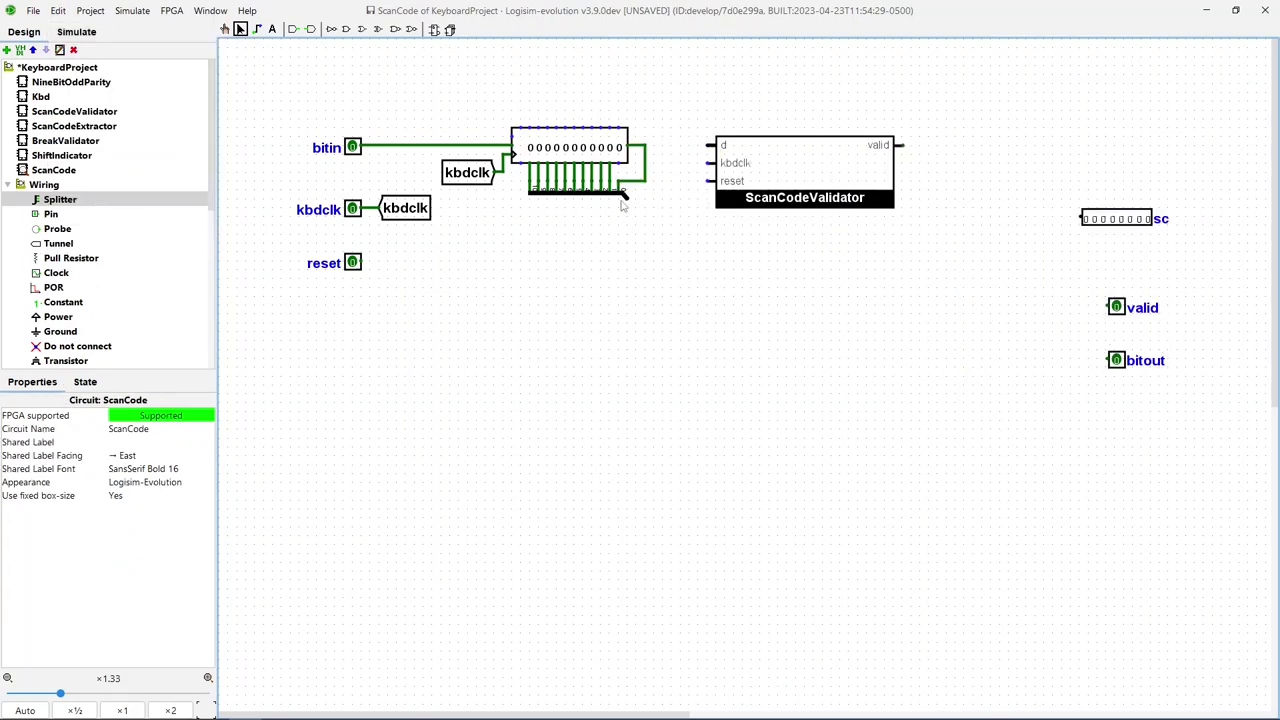
drag(627, 197, 712, 145)
drag(800, 175, 836, 175)
- Put a copy of the kbdclk tunnel on the validator's clock input
click(467, 172)
key(ctrl+c)
key(ctrl+v)
drag(467, 172, 697, 164)
click(560, 330)
- Add a reset tunnel at the validator's reset input, facing the validator
click(105, 243)
click(389, 262)
click(160, 455)
text(reset)
click(692, 190)
key(Right)
- Add valid and bitout tunnels at the valid and bitout output pins
click(58, 243)
click(963, 146)
click(1070, 306)
click(665, 118)
click(160, 455)
text(bitout)
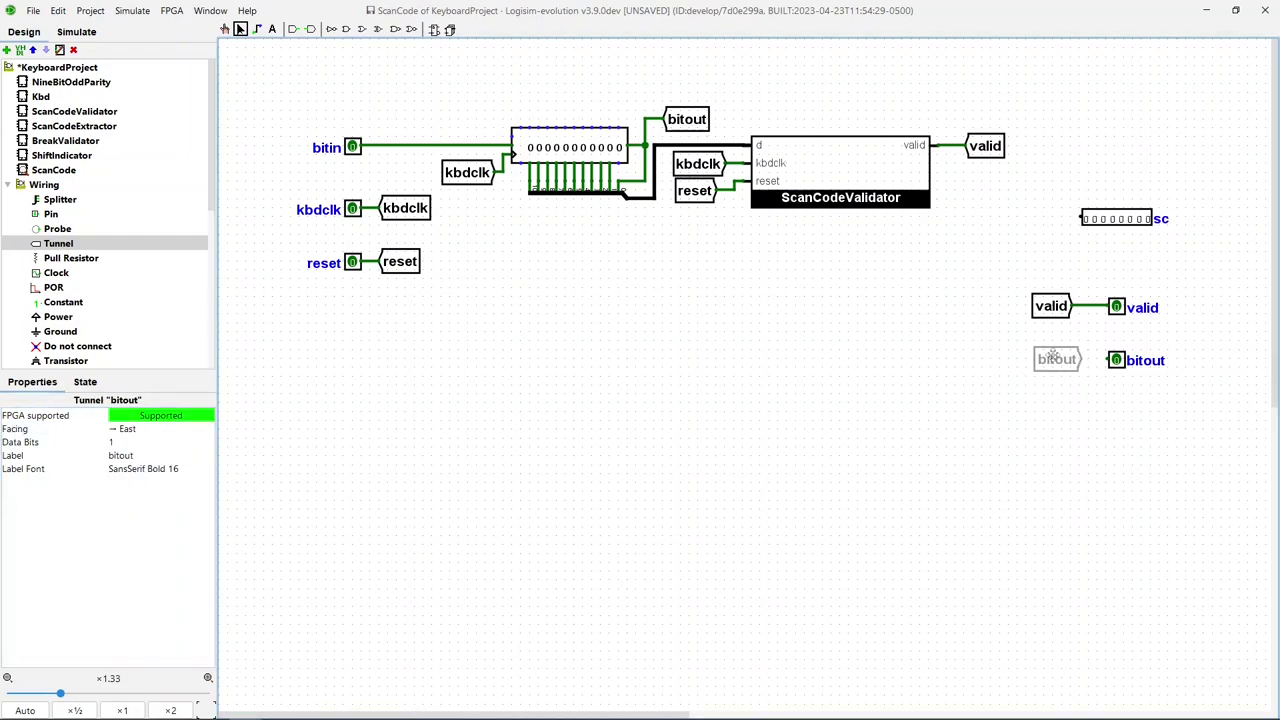
click(1055, 358)
- Place a ScanCodeExtractor fed by the splitter bus, its scancode output wired to the sc pin
drag(1120, 218, 1093, 227)
click(74, 126)
click(735, 254)
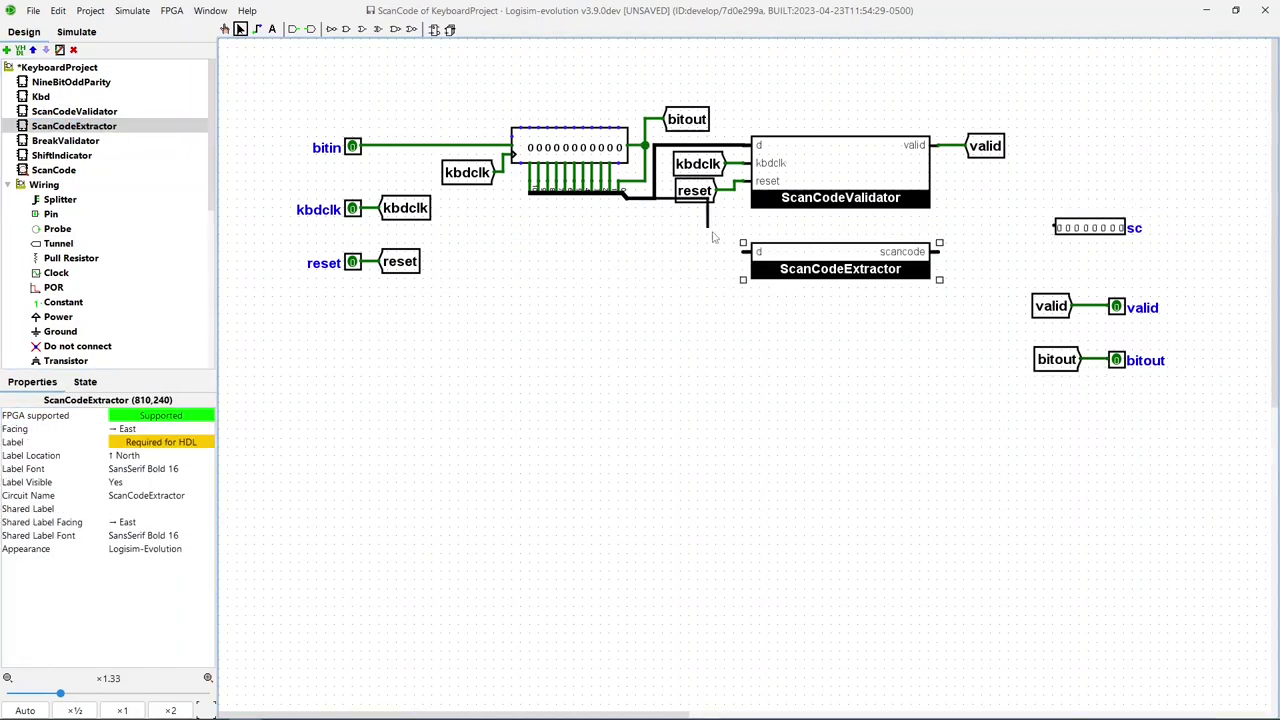
drag(733, 255, 654, 197)
drag(1090, 227, 940, 251)
click(773, 420)
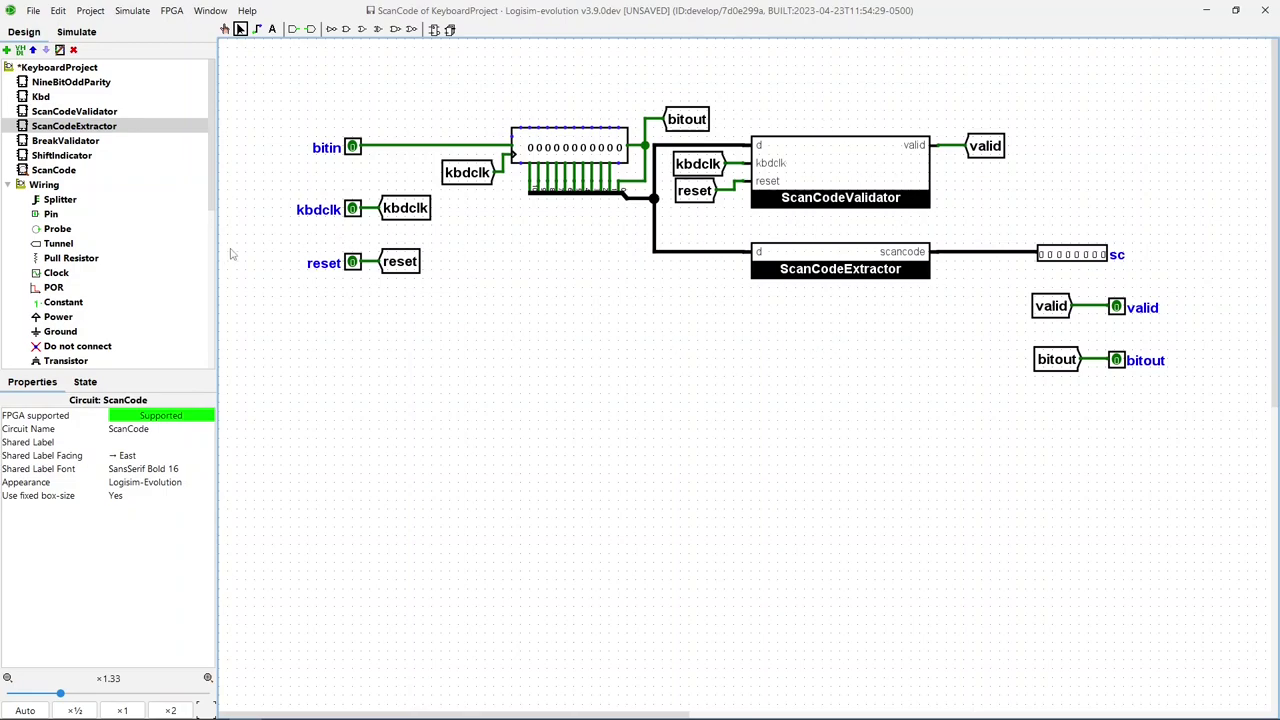
- Cut the old scan-code logic from the top of the Kbd circuit
click(44, 97)
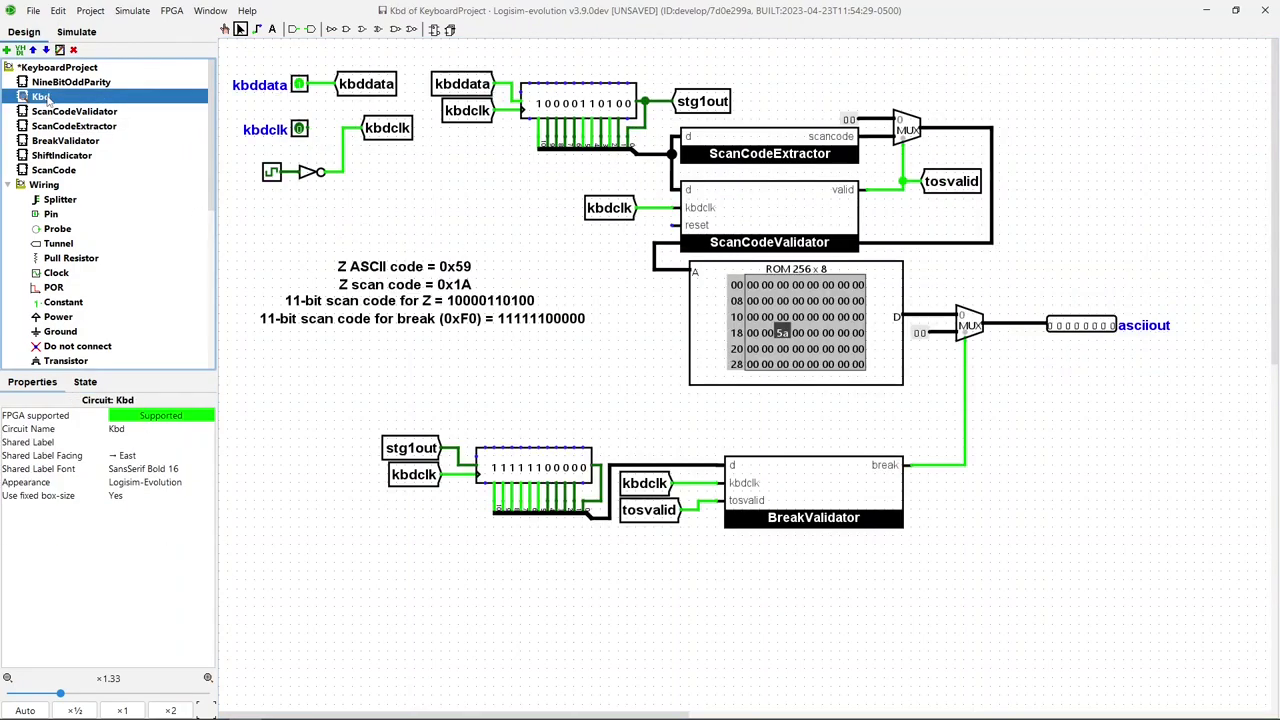
drag(424, 59, 1080, 235)
key(ctrl+x)
double_click(60, 155)
double_click(53, 170)
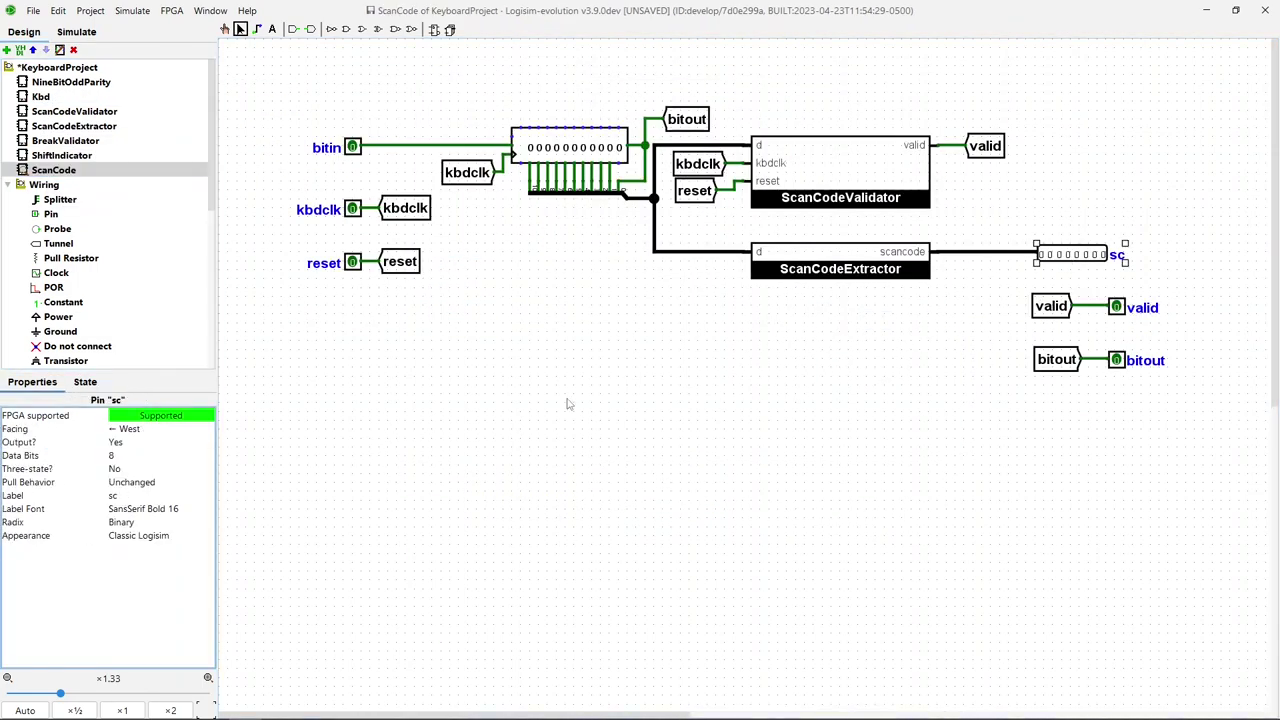
double_click(40, 96)
- Place a ScanCode block in Kbd with kbddata and kbdclk tunnels on its inputs
click(53, 170)
click(690, 148)
drag(690, 148, 650, 122)
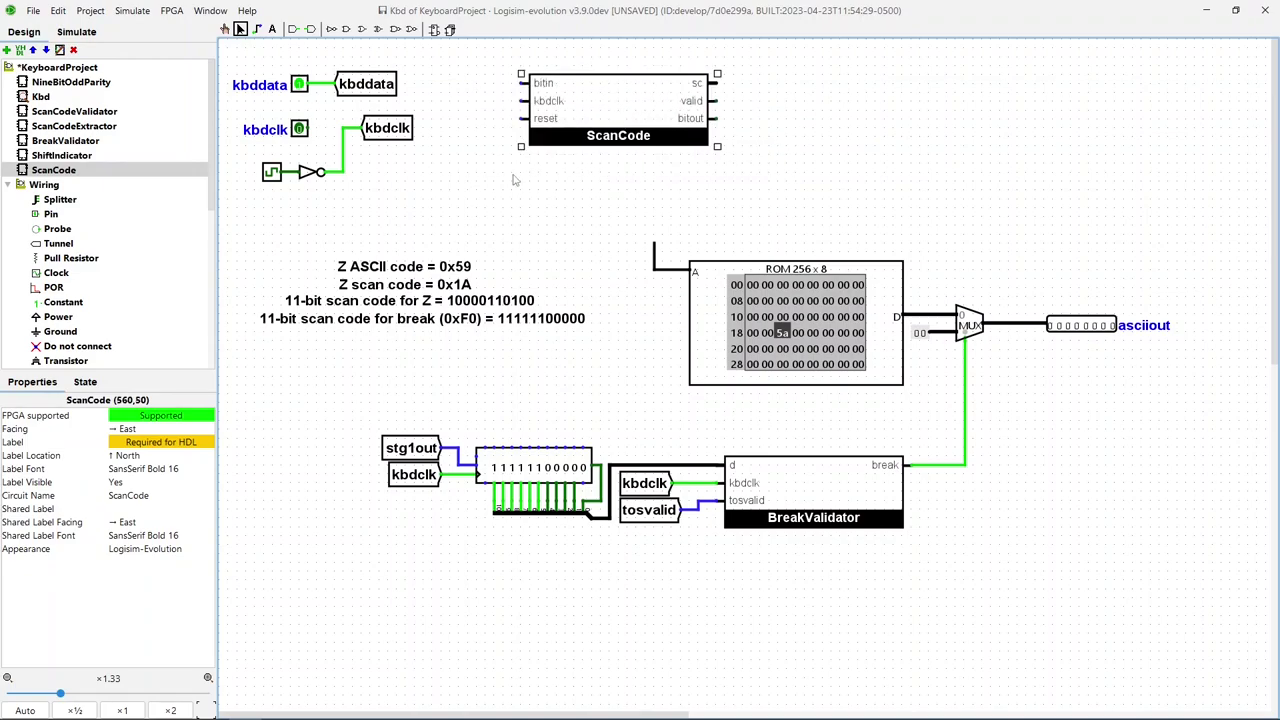
click(366, 84)
key(ctrl+d)
drag(376, 94, 497, 84)
click(396, 138)
key(ctrl+d)
drag(406, 148, 503, 120)
click(444, 185)
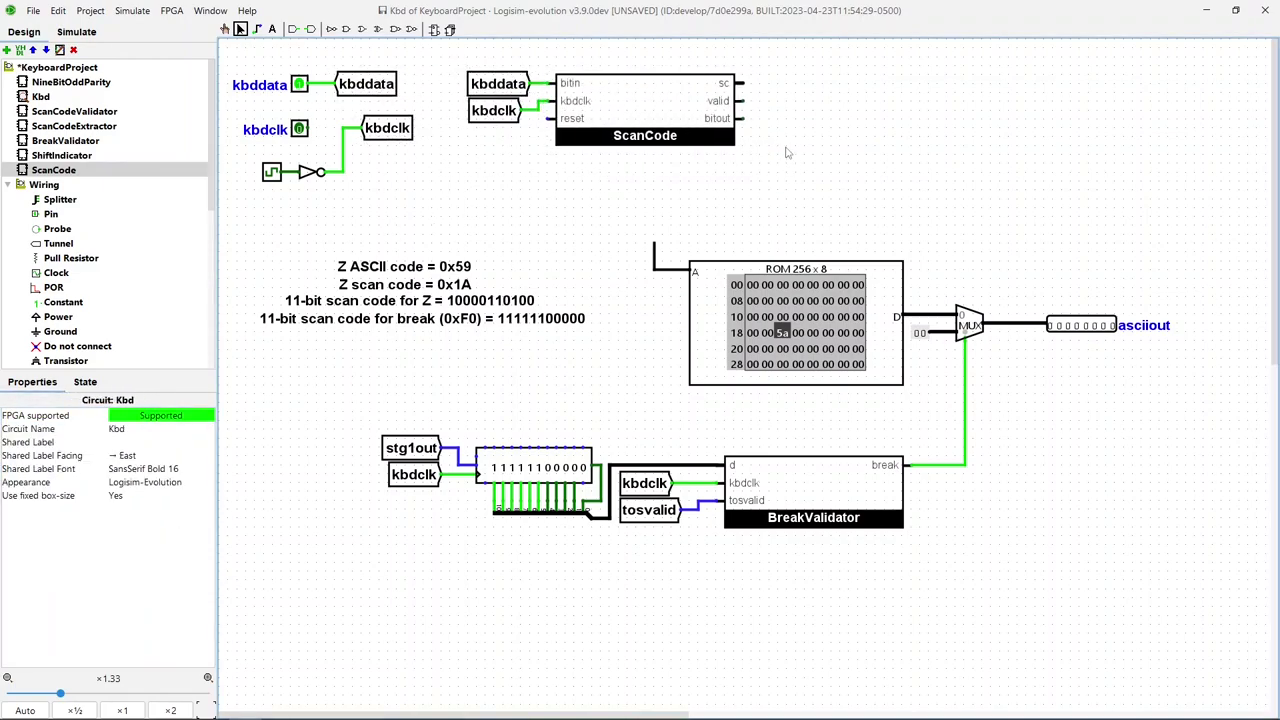
- Add a multiplexer with a constant after ScanCode's sc and wire its output to the ROM address
scroll(100, 200, down, 4)
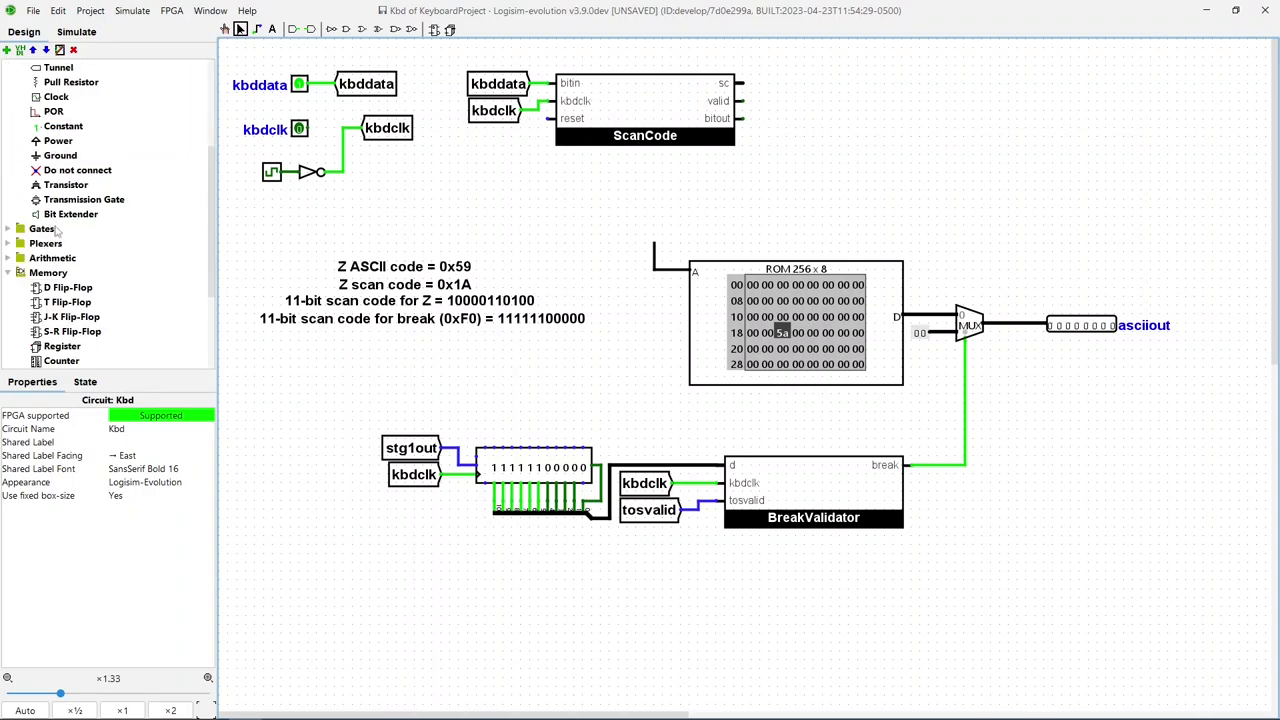
click(8, 243)
click(69, 258)
click(808, 75)
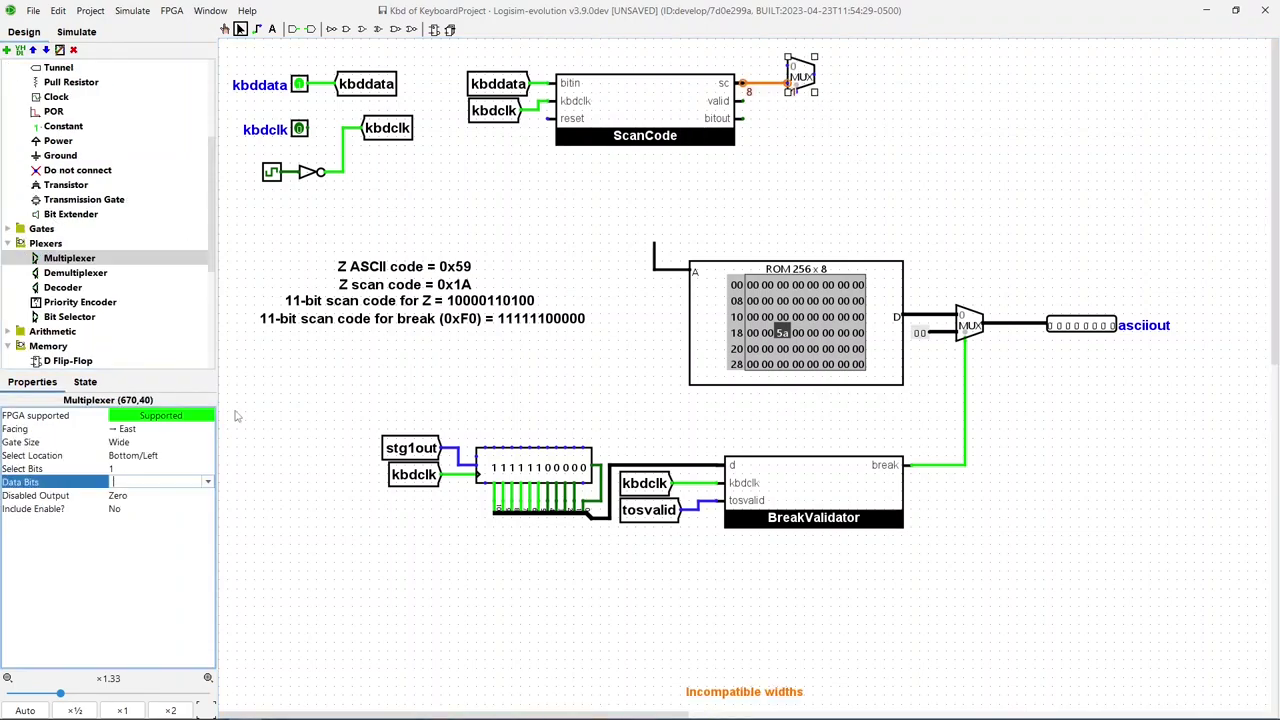
scroll(100, 200, up, 3)
click(63, 214)
click(752, 66)
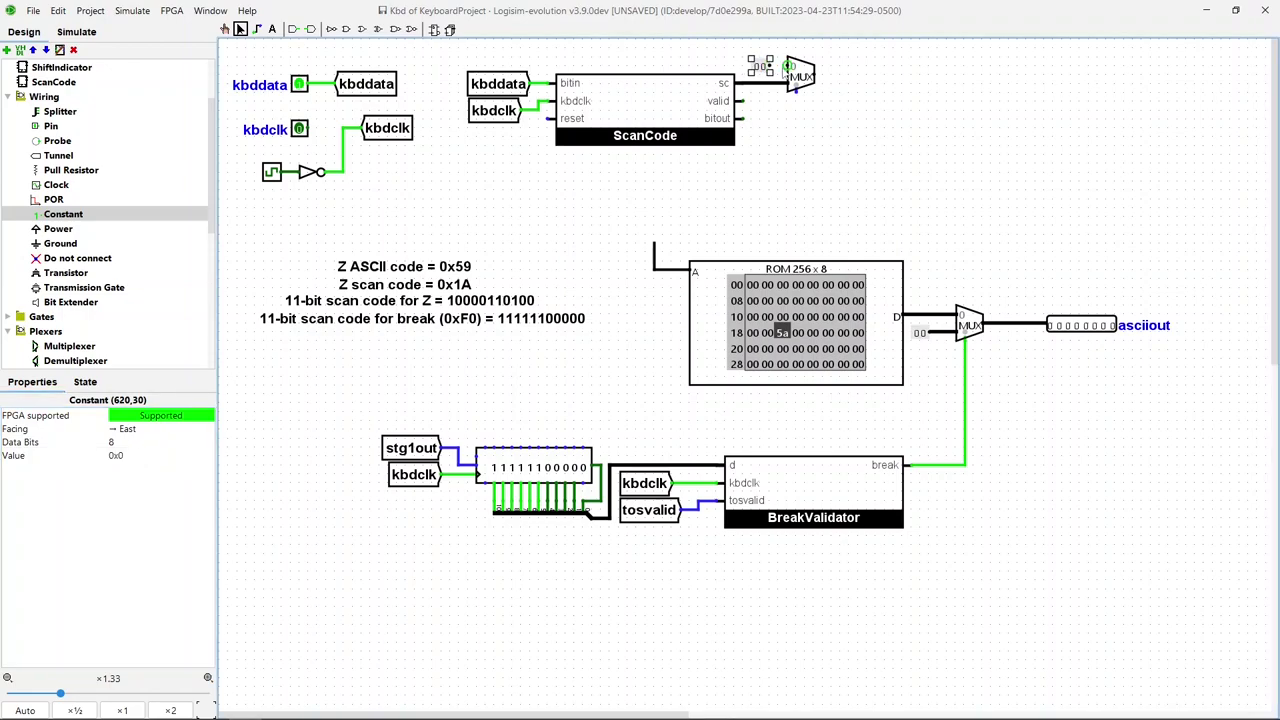
drag(654, 242, 797, 92)
key(ctrl+z)
drag(690, 268, 842, 75)
- Delete the old lower break-detection logic and place a second ScanCode block there
scroll(100, 200, up, 3)
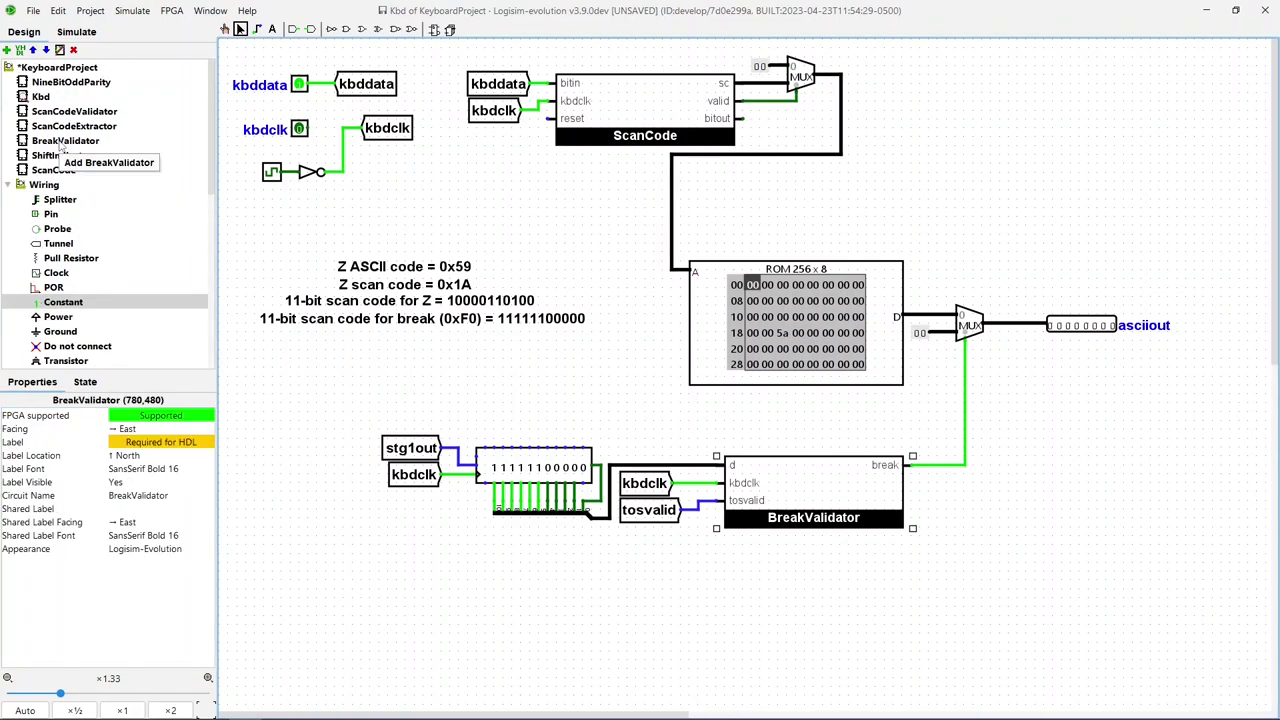
drag(370, 425, 930, 545)
key(Delete)
drag(53, 170, 680, 458)
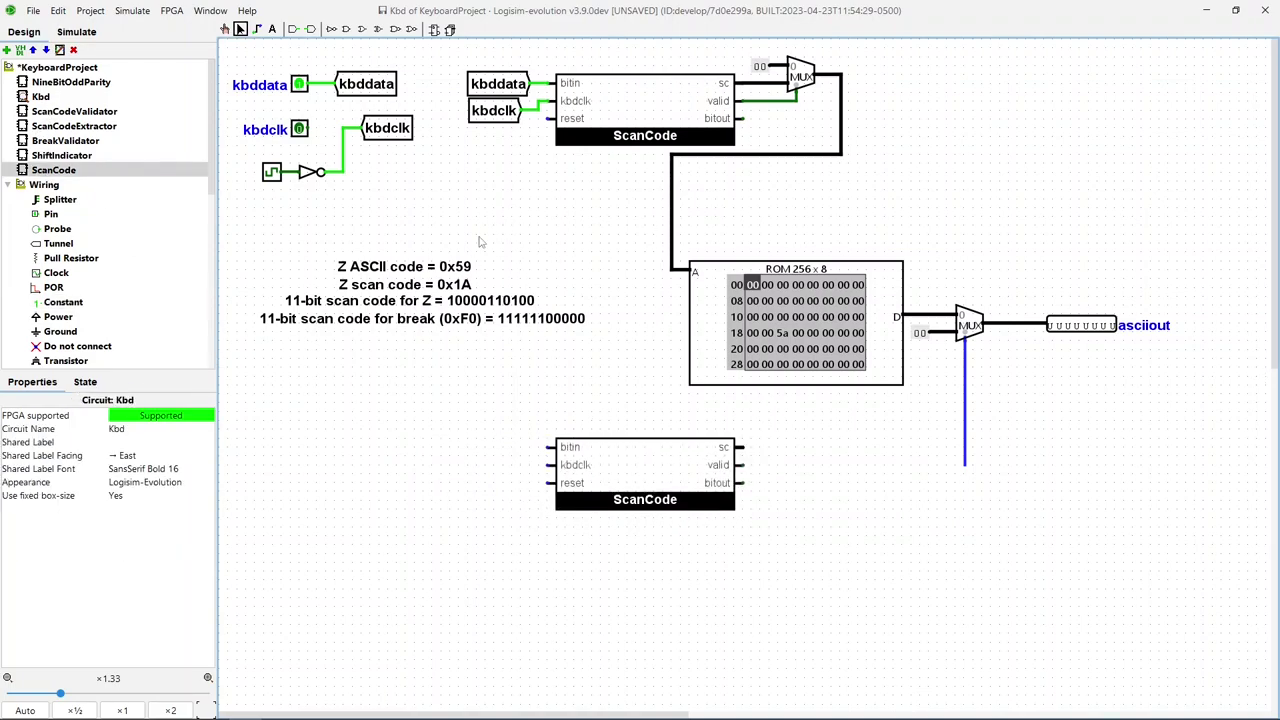
- Tunnel the first ScanCode's bitout as sc1bitout into the second ScanCode's bitin
click(58, 243)
click(784, 118)
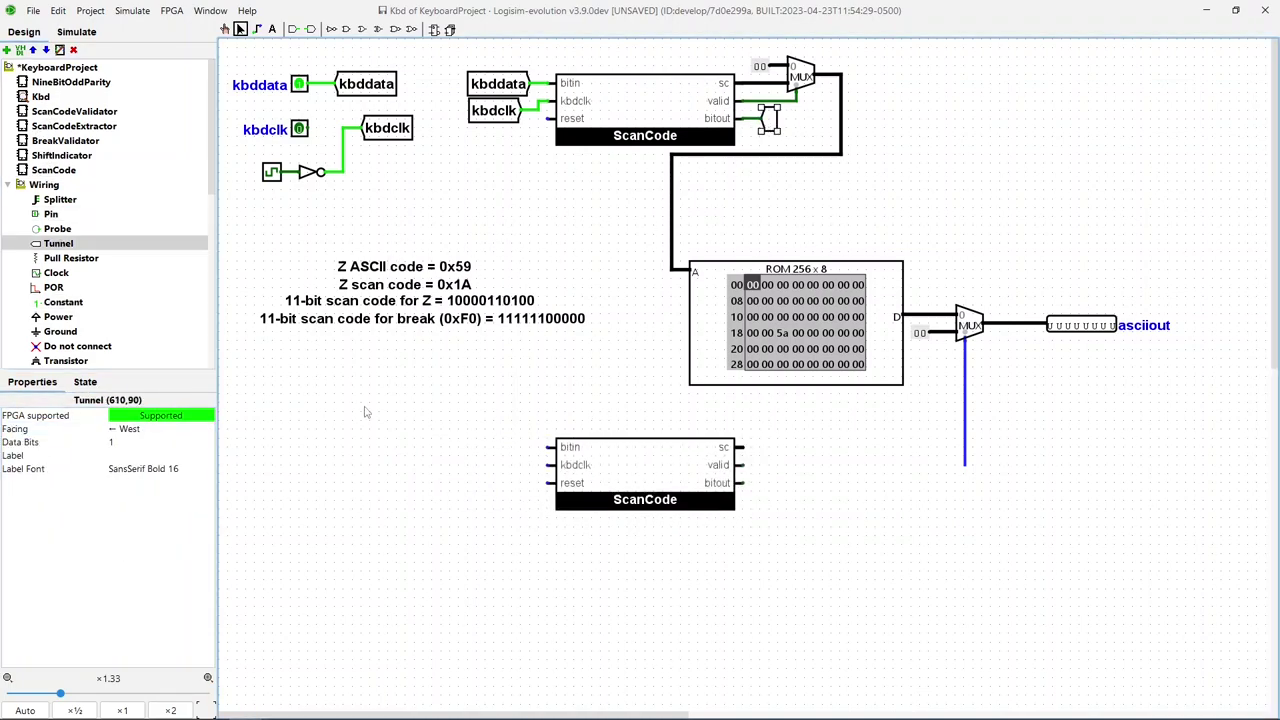
click(130, 455)
text(sc1bitout)
key(Return)
key(ctrl+c)
key(ctrl+v)
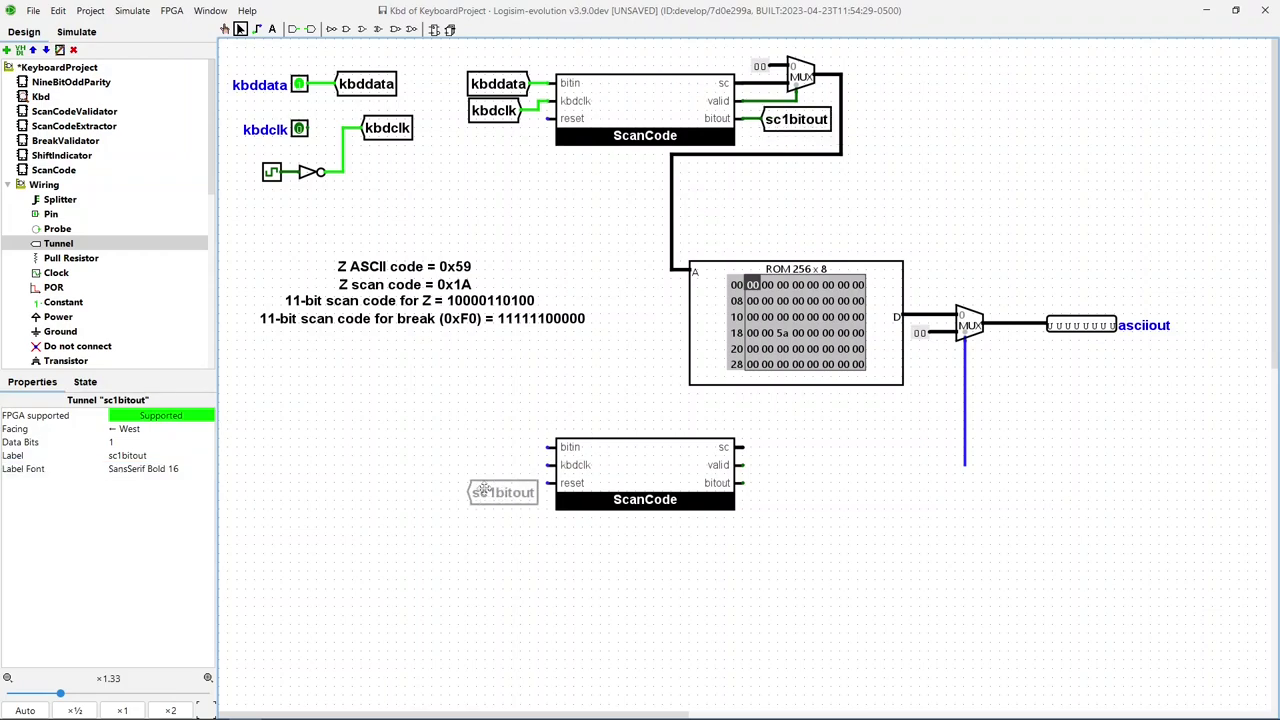
mouse_move(482, 466)
mouse_down()
mouse_move(410, 449)
mouse_move(485, 447)
mouse_up()
- Put an east-facing kbdclk tunnel copy on the second ScanCode's kbdclk input
click(387, 128)
key(ctrl+c)
key(ctrl+v)
key(Right)
click(595, 195)
- Tunnel the first ScanCode's valid output as tosvalid to the second ScanCode
drag(842, 115, 912, 115)
key(ctrl+v)
drag(796, 119, 796, 128)
click(130, 455)
text(tosvalid)
key(Return)
key(ctrl+c)
drag(912, 130, 548, 483)
key(ctrl+v)
key(Right)
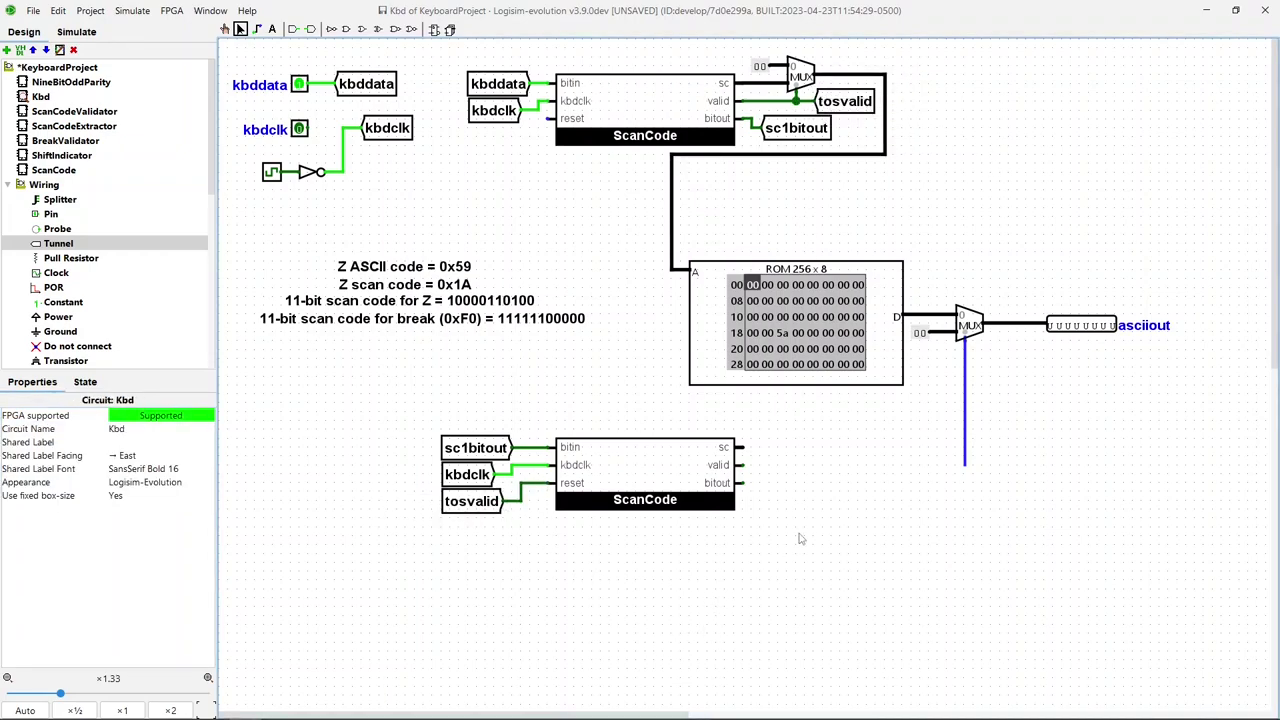
- In BreakValidator, rename input d to an 8-bit sc pin and relabel its tunnel sc
double_click(65, 140)
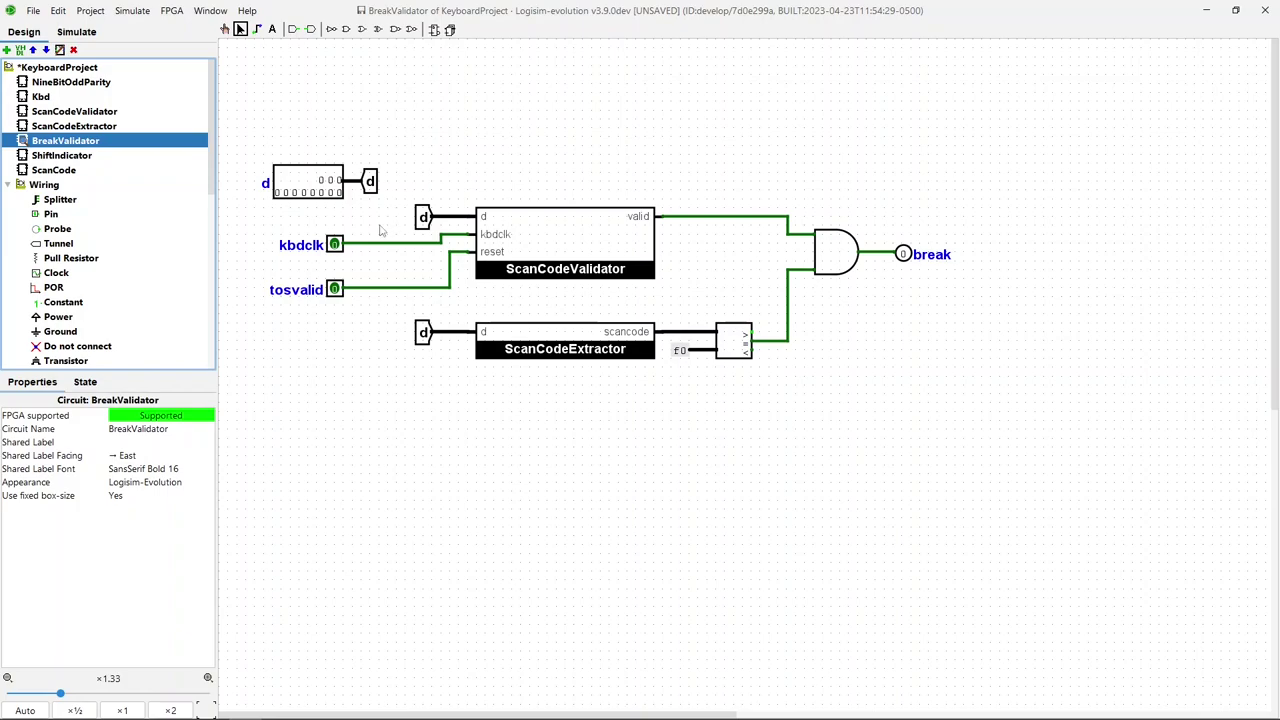
click(319, 186)
text(sc8)
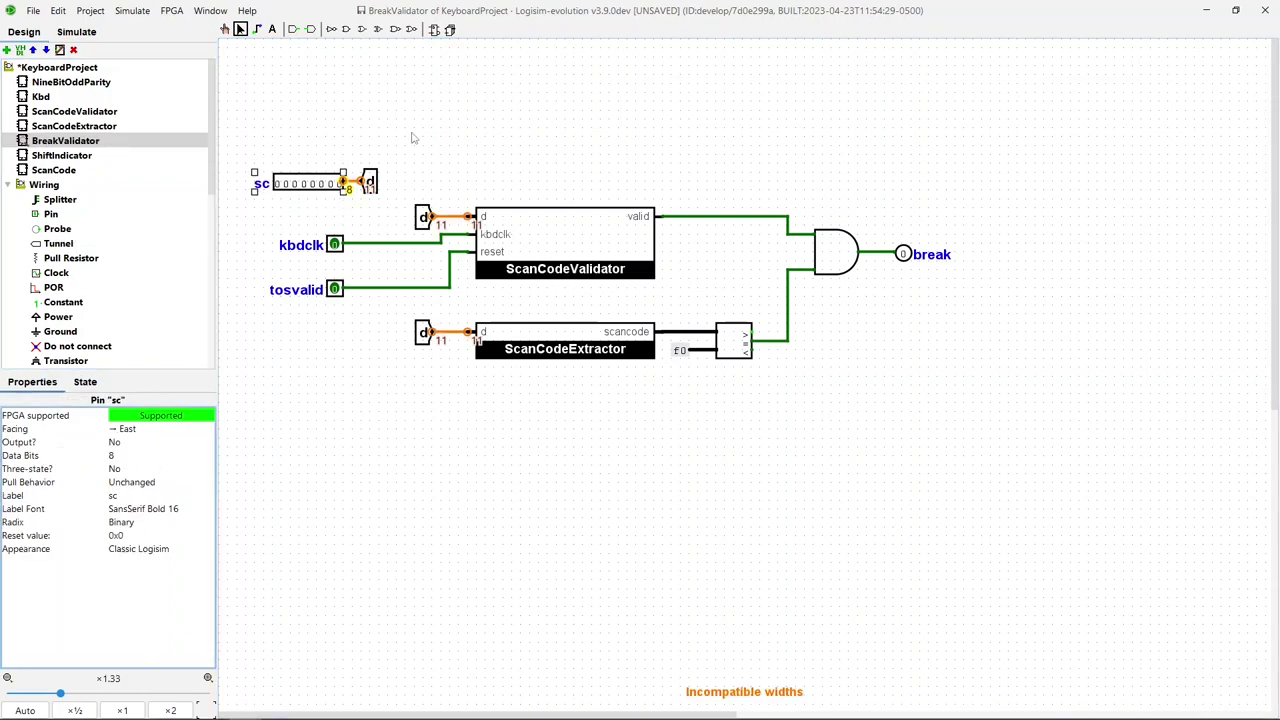
click(565, 250)
key(Delete)
- Delete the validator and extractor subcircuits and the kbdclk input pin
drag(366, 217, 470, 350)
key(Delete)
drag(263, 232, 420, 269)
key(Delete)
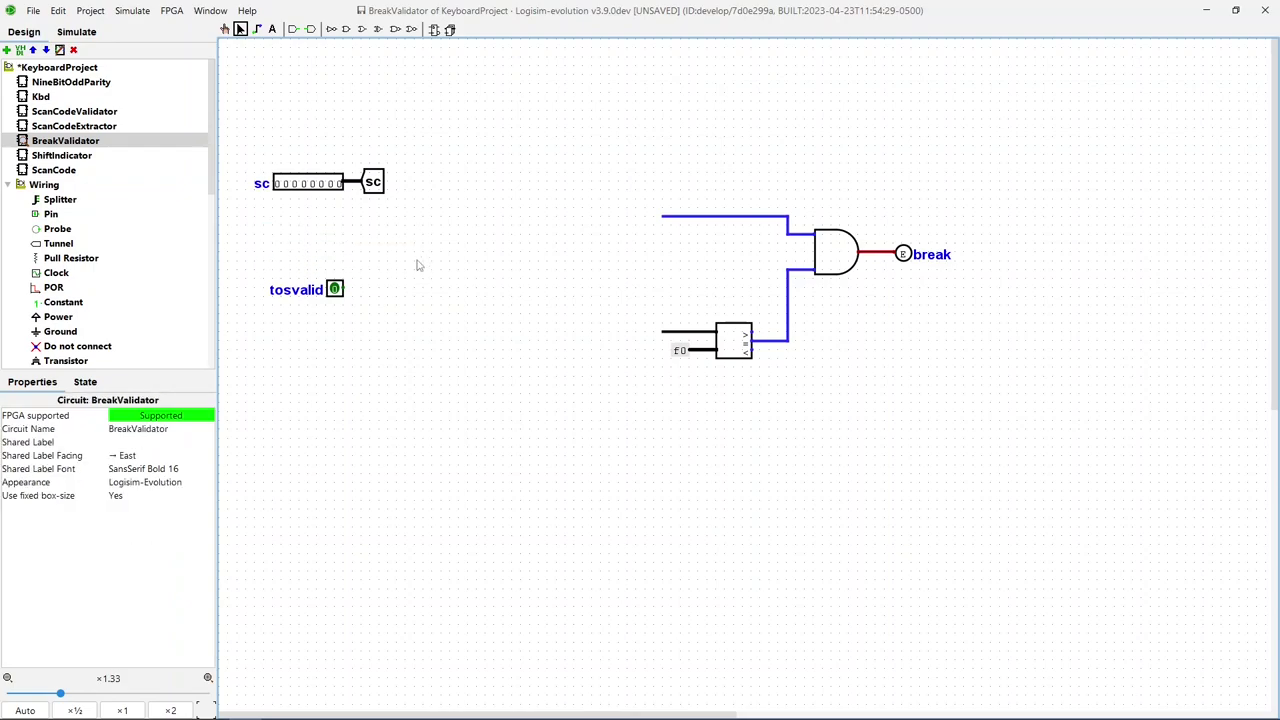
- Rename the tosvalid pin to valid and move it and the gate-comparator group up
click(335, 289)
drag(335, 289, 335, 226)
triple_click(160, 497)
text(valid)
click(651, 166)
drag(651, 166, 965, 372)
drag(687, 277, 545, 250)
- Connect the valid pin to the gate with tunnels and copy the sc tunnel to the comparator input
click(58, 243)
click(364, 226)
click(486, 192)
click(372, 181)
key(ctrl+d)
drag(382, 191, 472, 306)
click(686, 446)
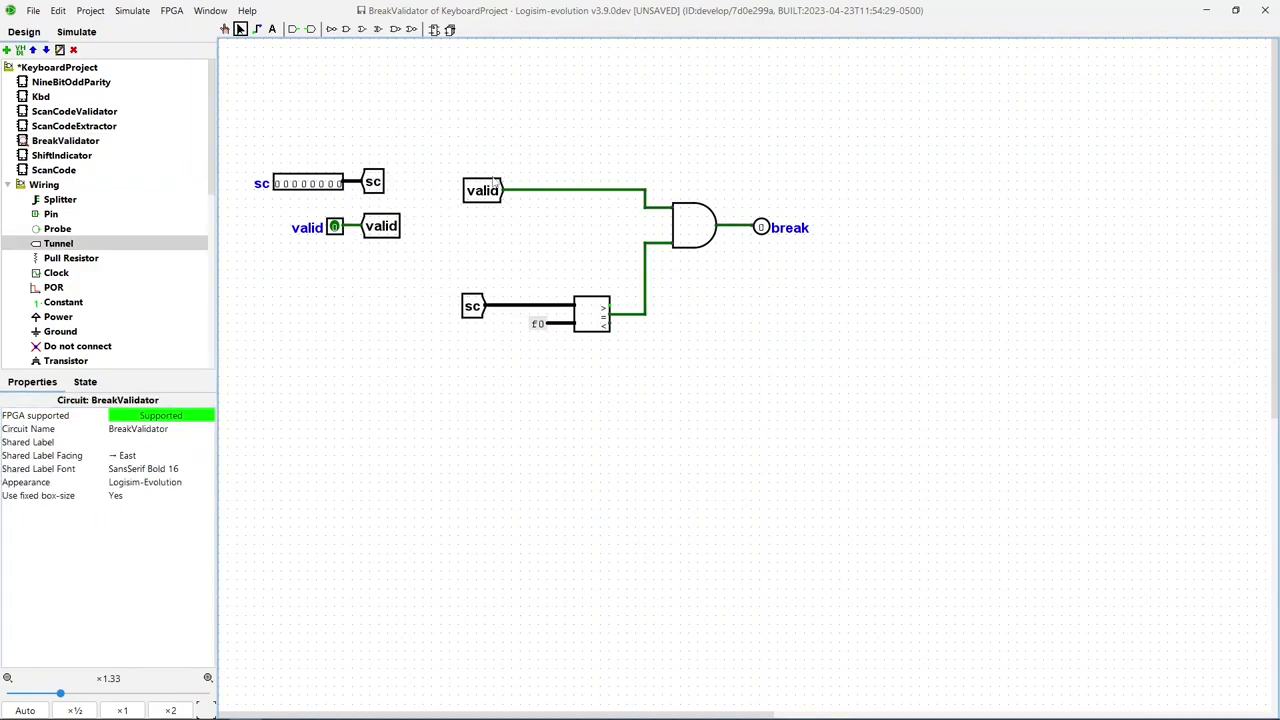
- Place BreakValidator in Kbd, fed by the second ScanCode's sc and valid, break driving the output mux select
double_click(41, 97)
click(65, 140)
click(783, 493)
click(433, 419)
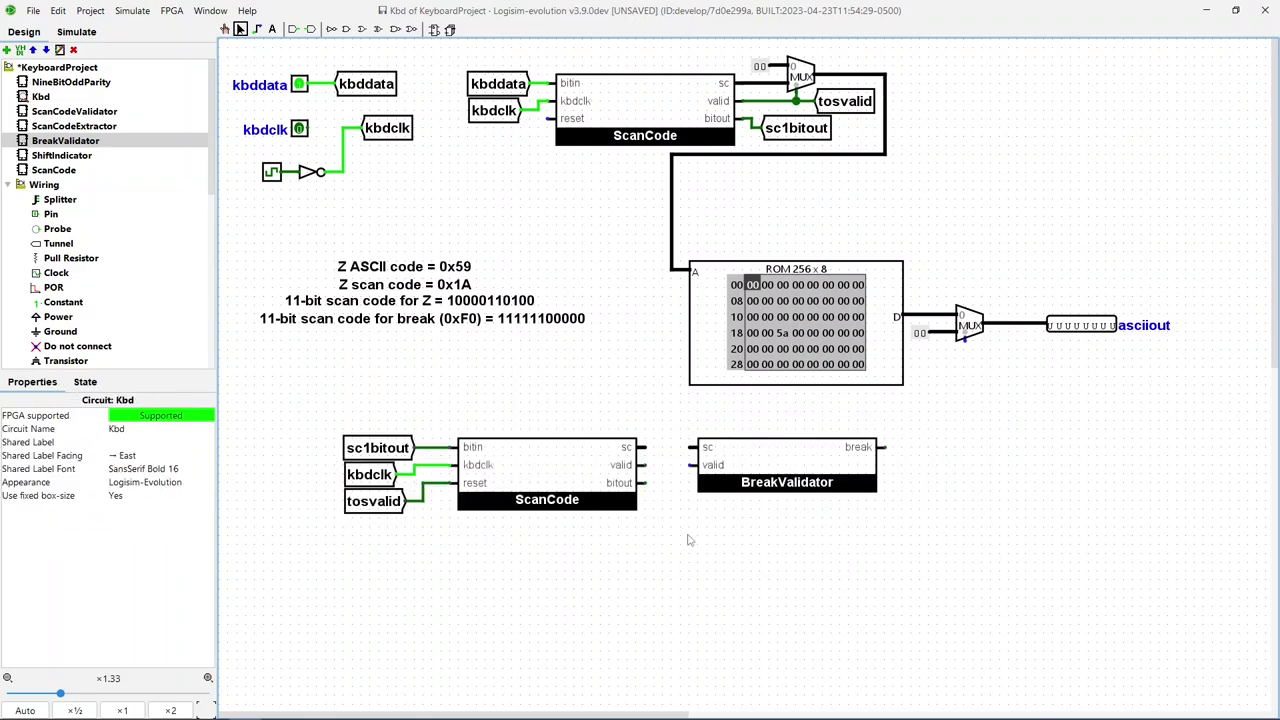
drag(641, 447, 692, 447)
drag(641, 465, 692, 465)
drag(880, 447, 965, 338)
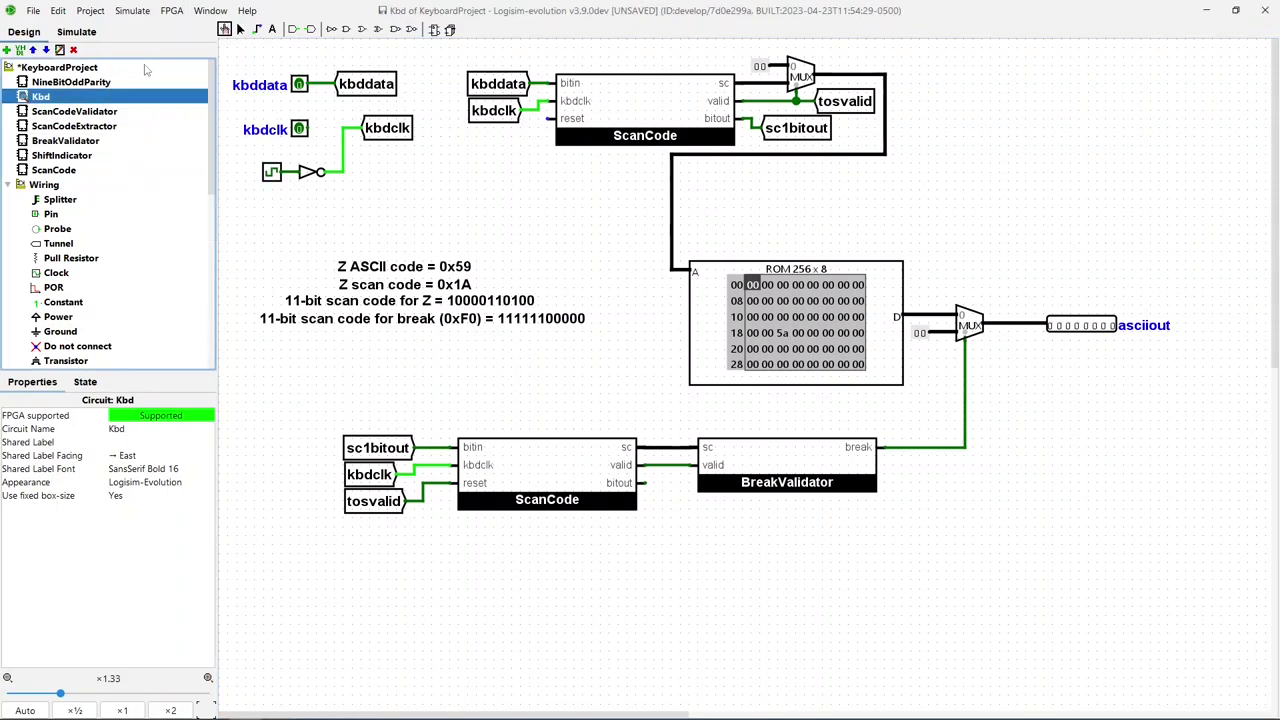
- Simulate Kbd, drive kbddata for the Z key and inspect BreakValidator's live state
click(76, 31)
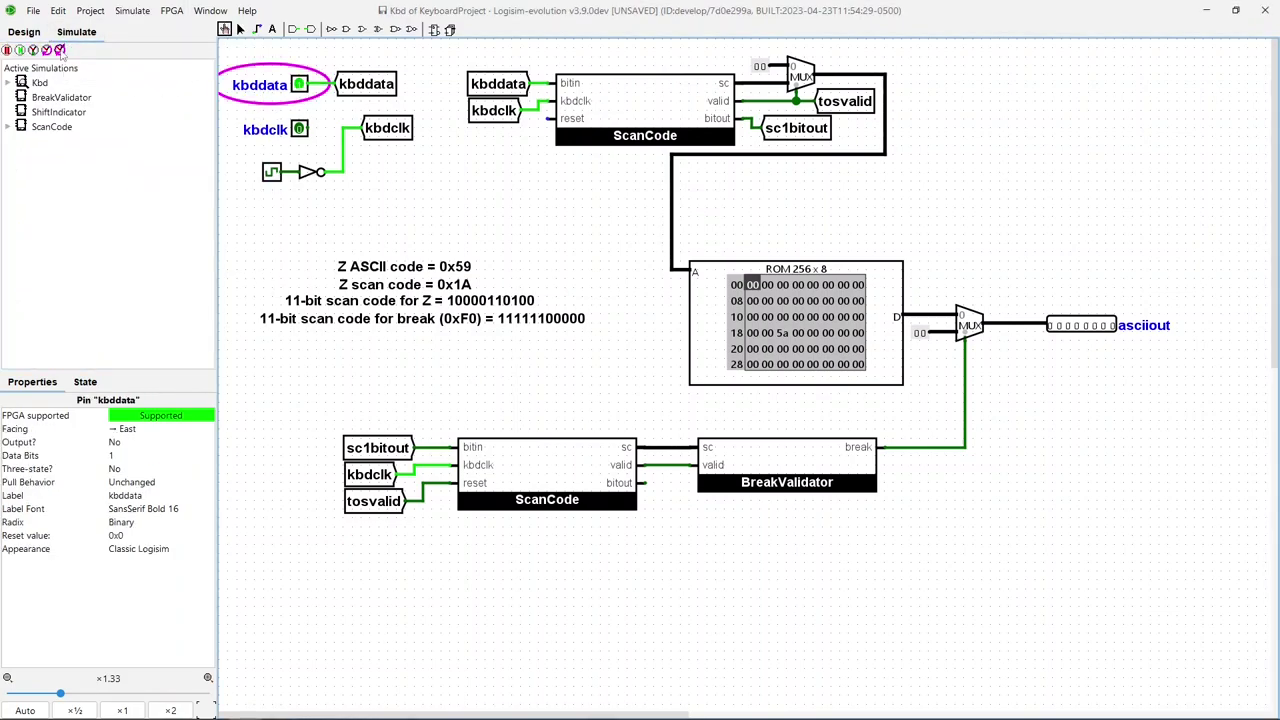
click(60, 51)
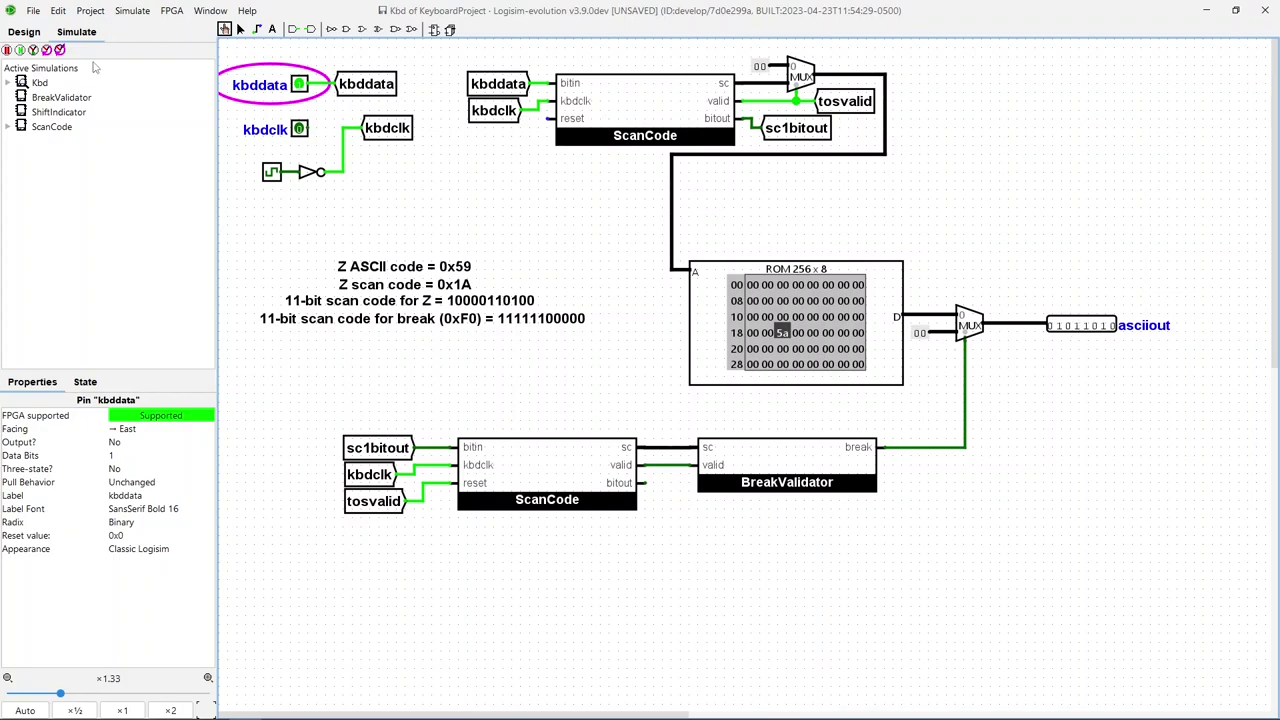
double_click(770, 452)
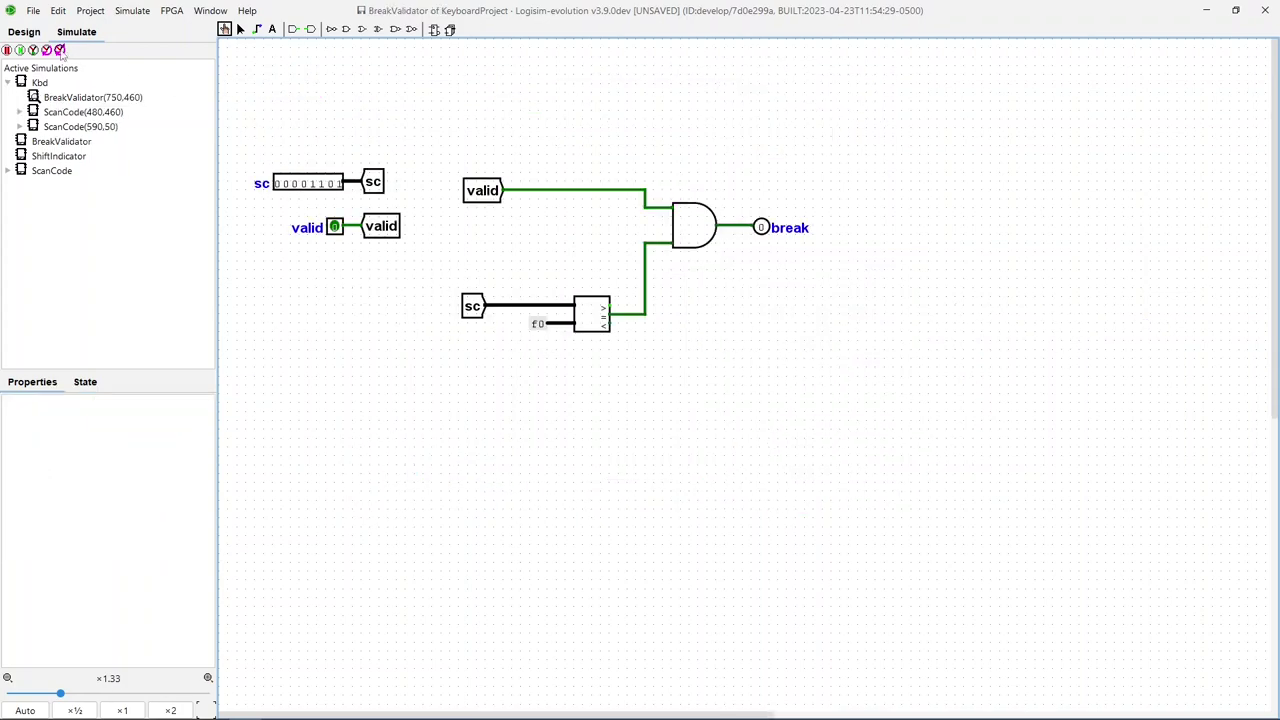
click(40, 84)
- Inspect the second ScanCode, then advance kbddata until asciiout shows 5a (01011010)
double_click(552, 478)
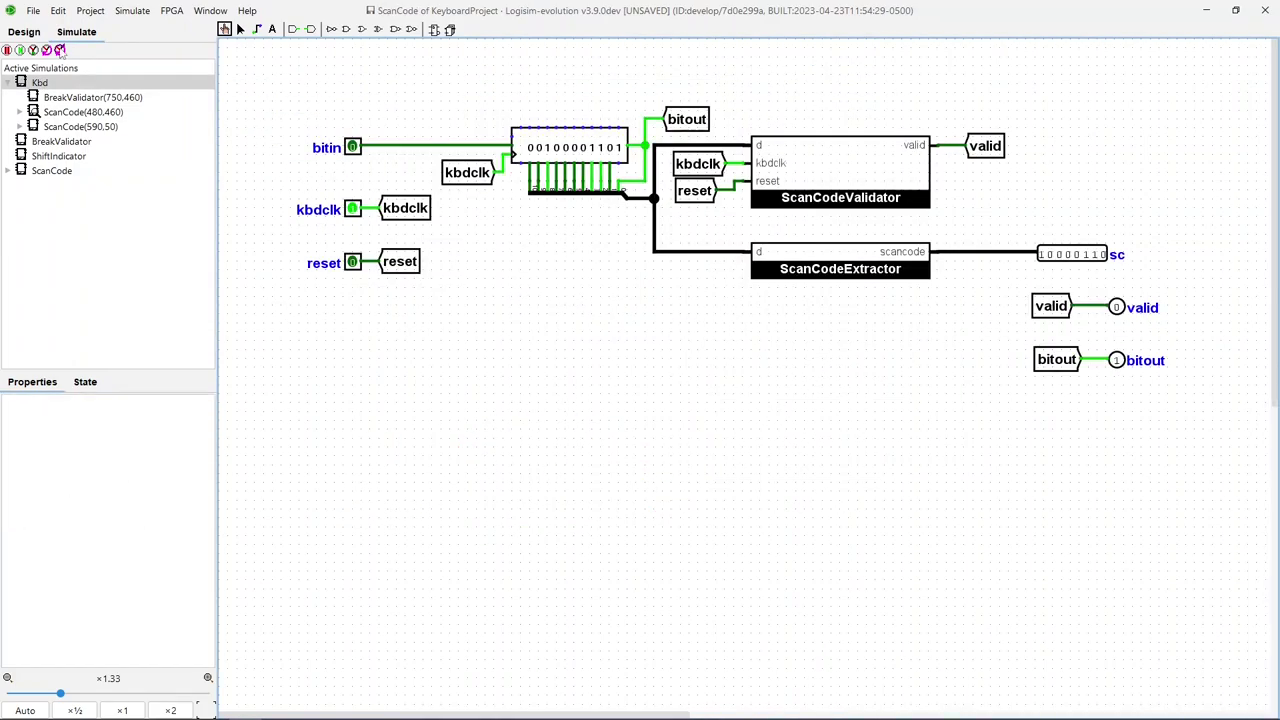
click(40, 84)
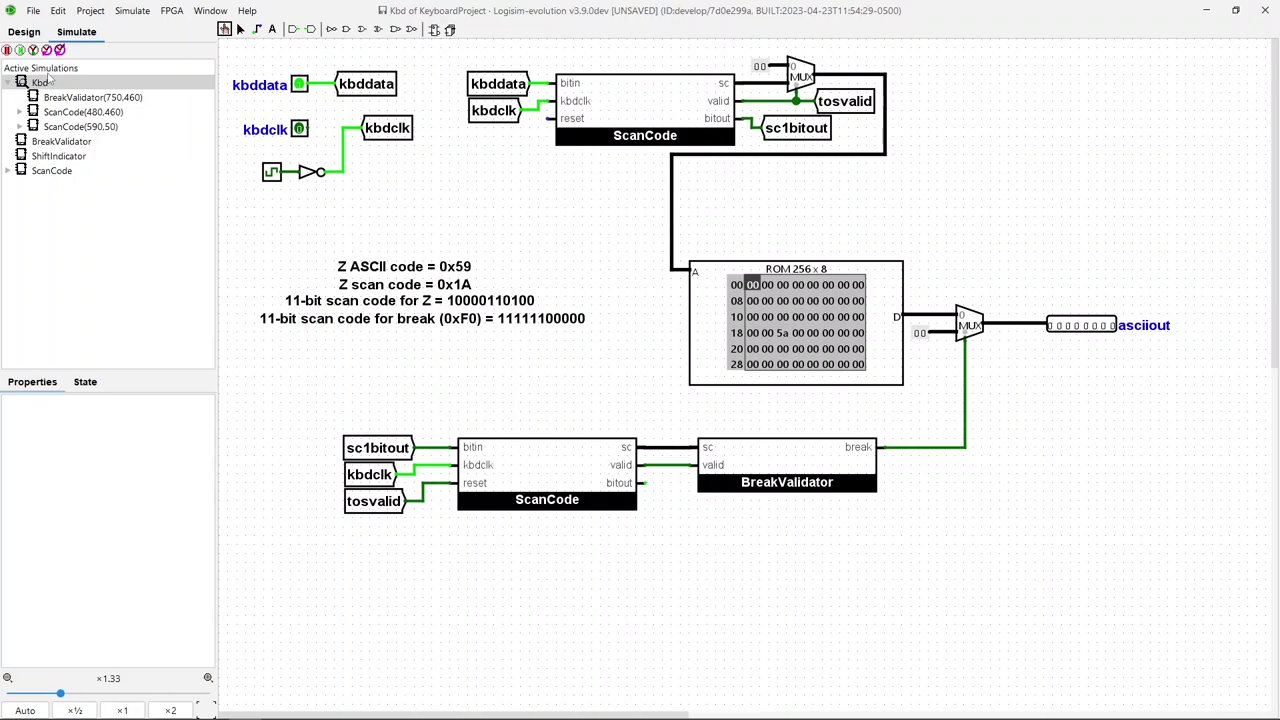
click(59, 51)
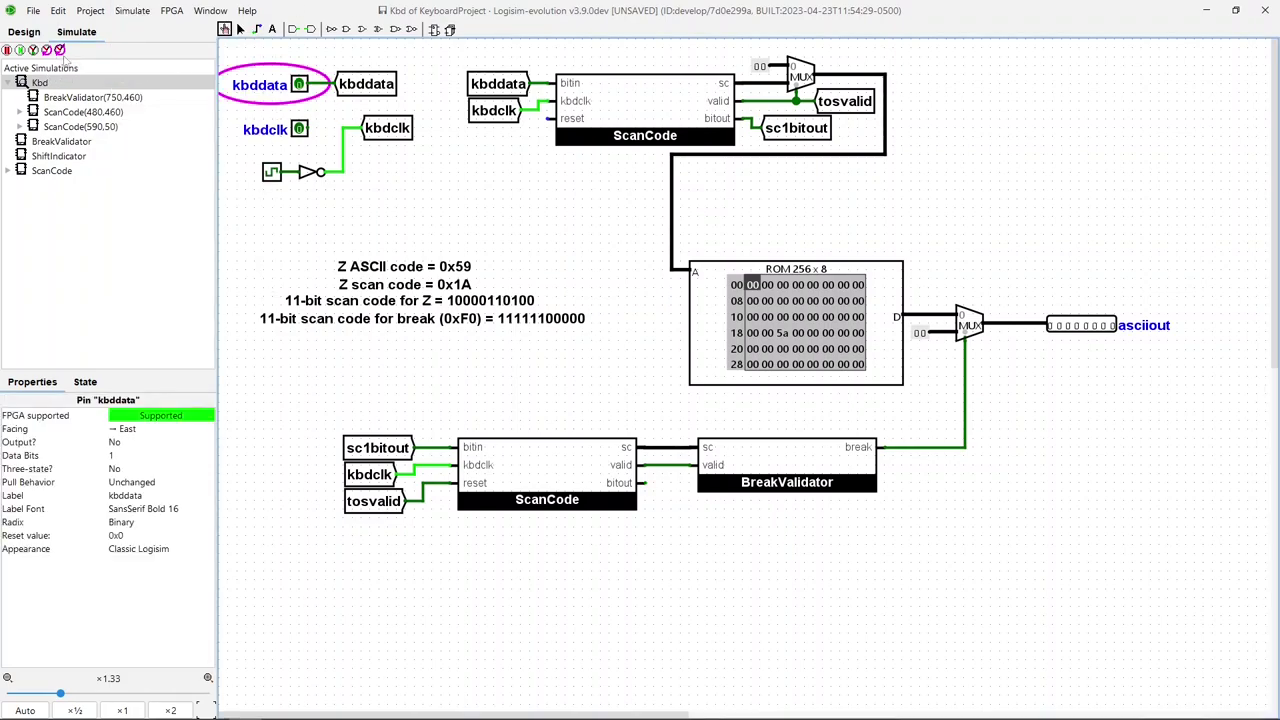
click(60, 50)
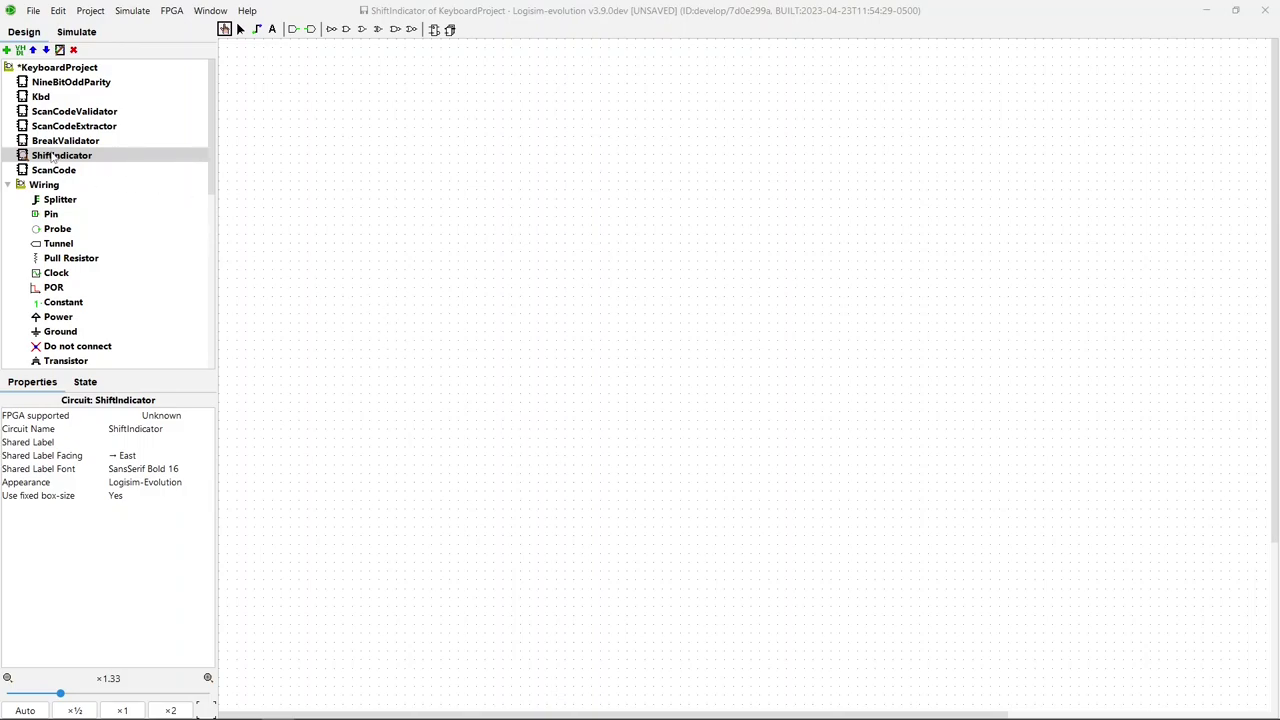
- Place an input pin near the top left, labelled sc1 with 8 data bits
click(51, 214)
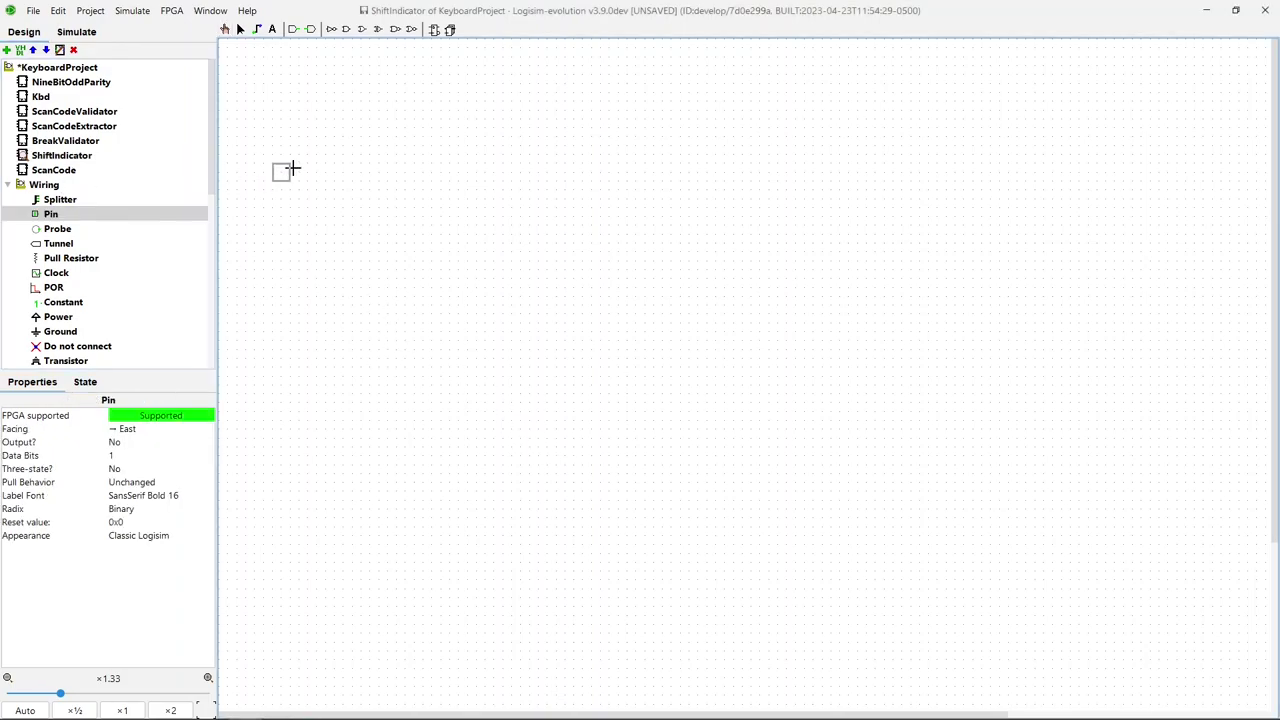
click(337, 162)
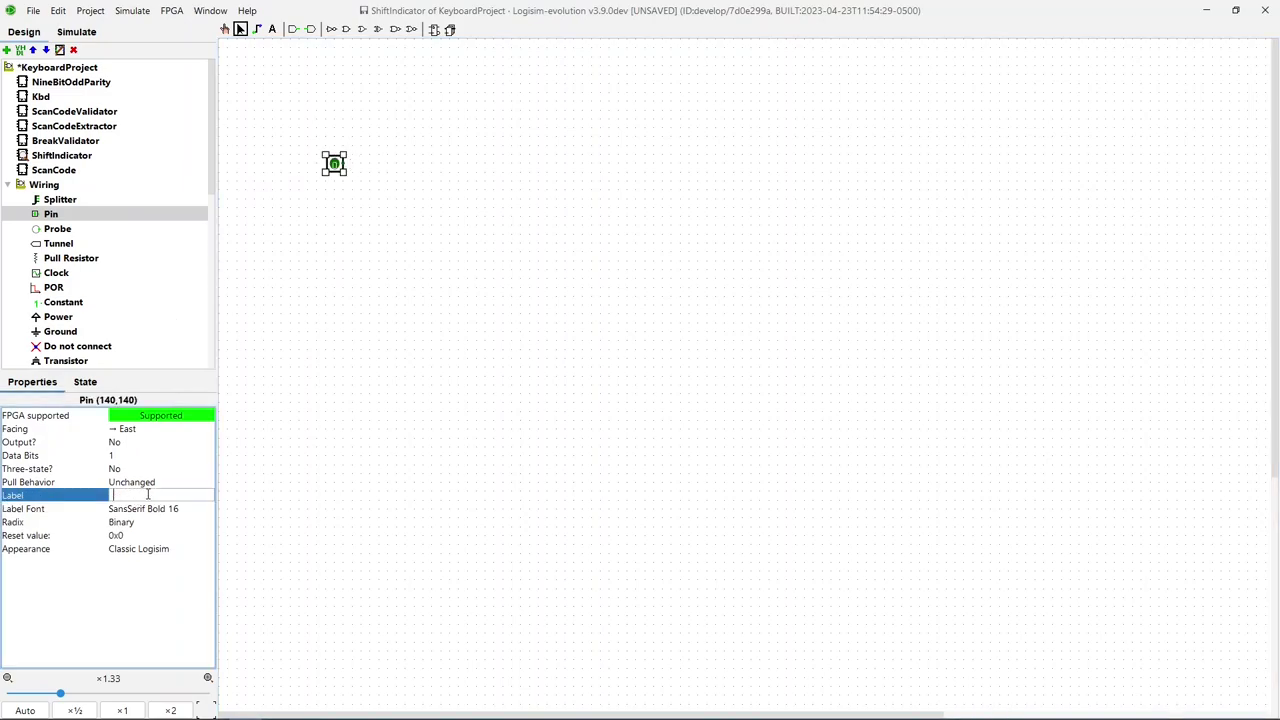
text(sc1)
key(Return)
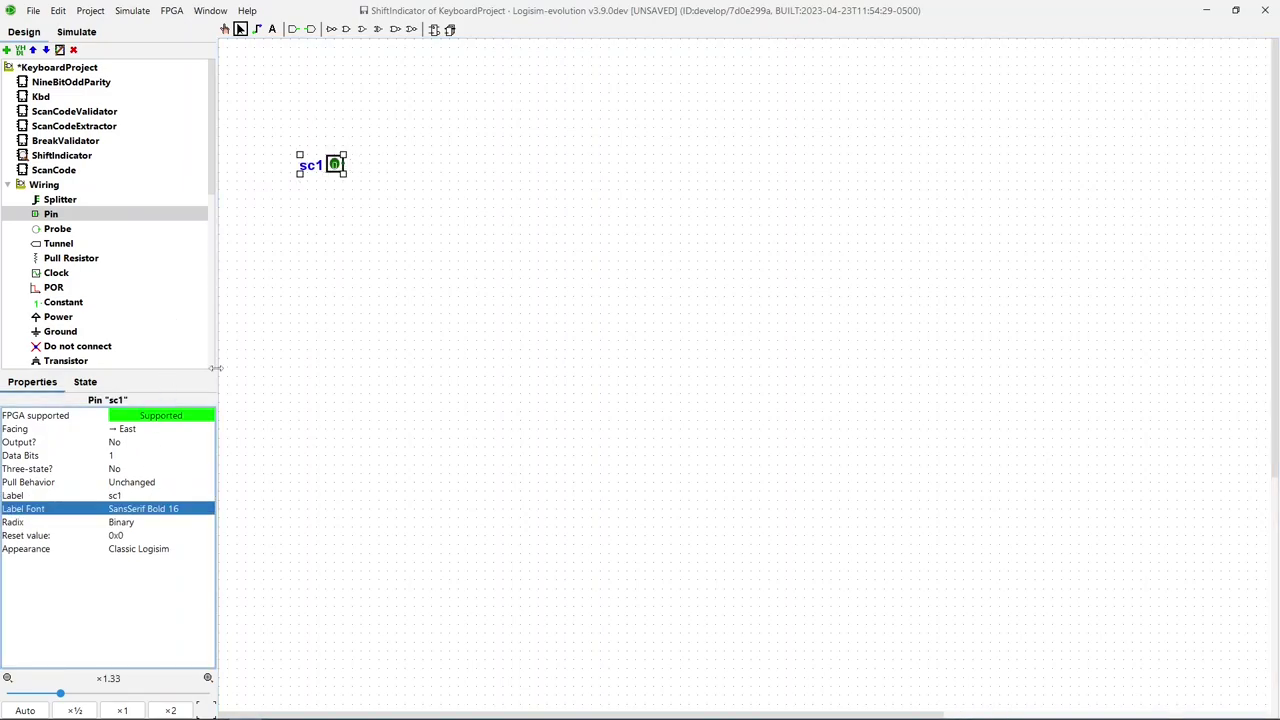
click(137, 458)
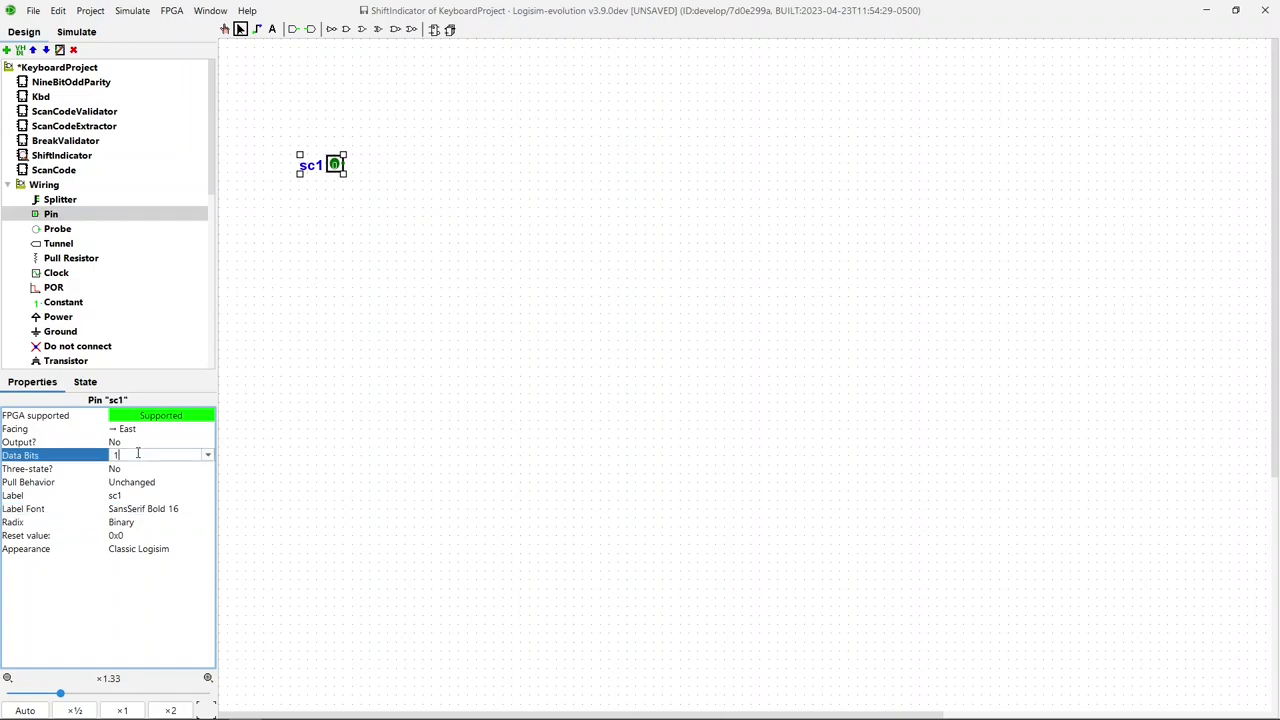
text(8)
key(Return)
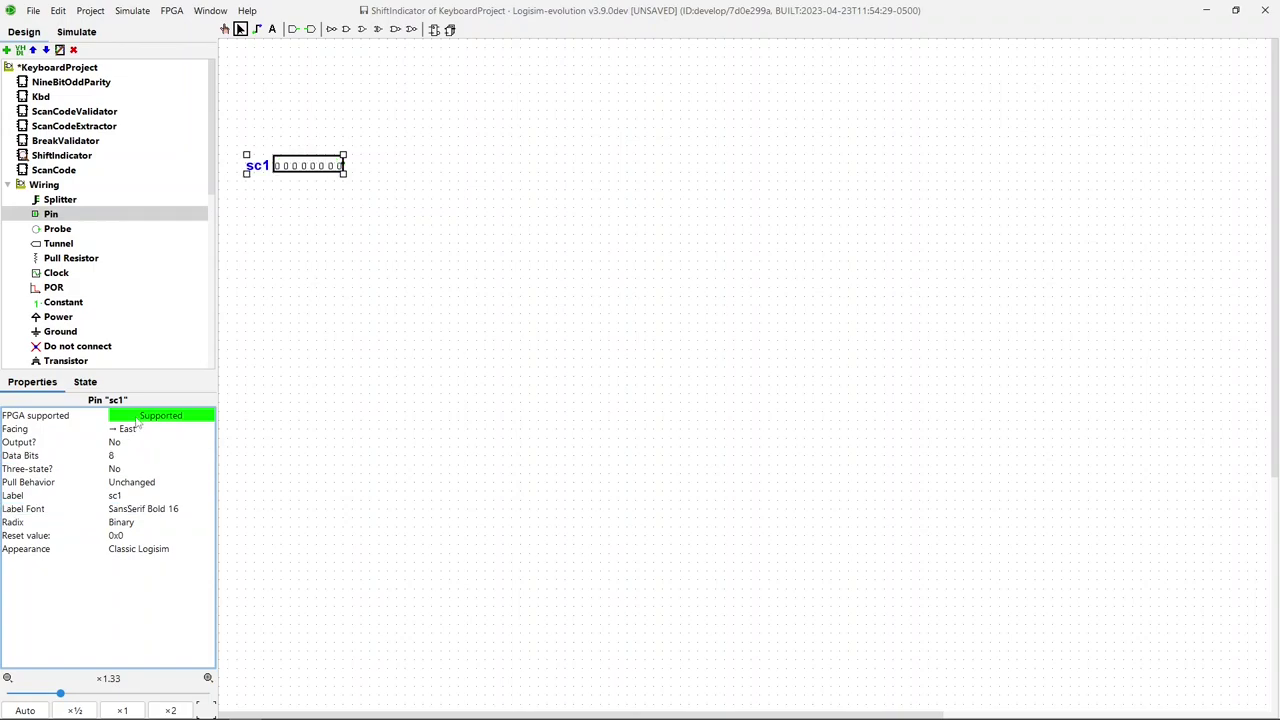
- Place a second 8-bit input pin labelled sc2 below sc1
click(52, 214)
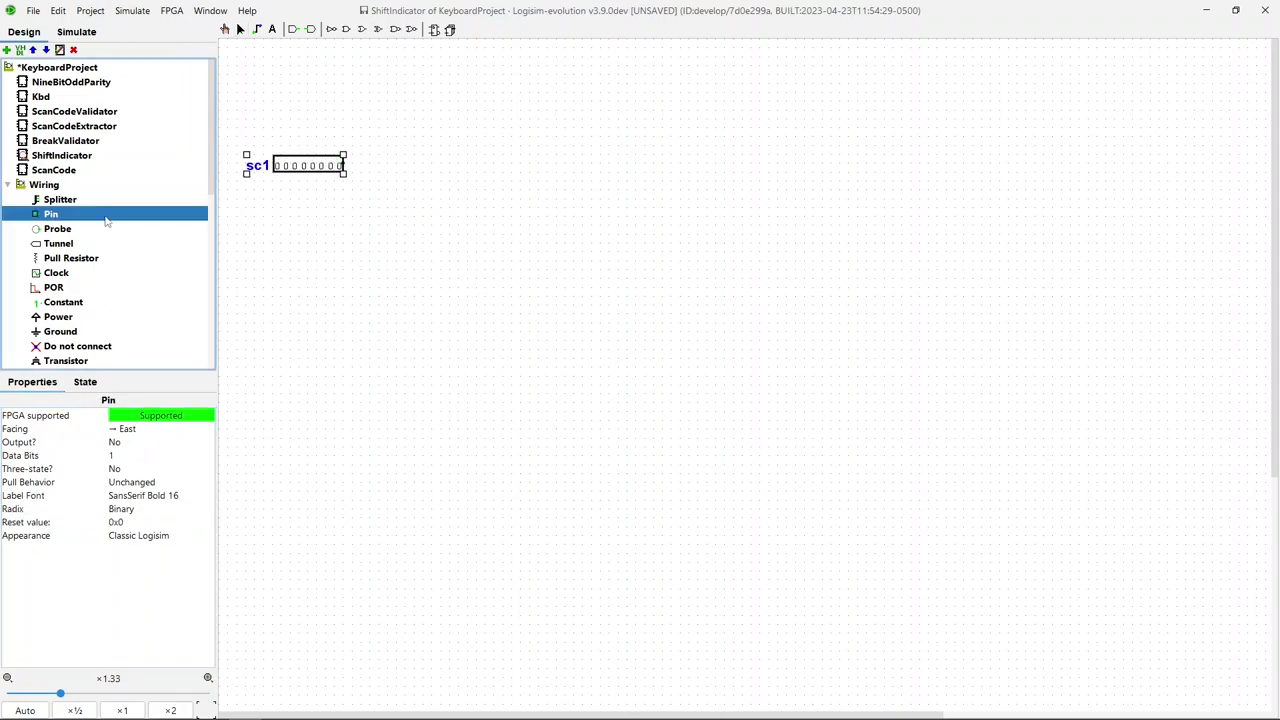
click(339, 241)
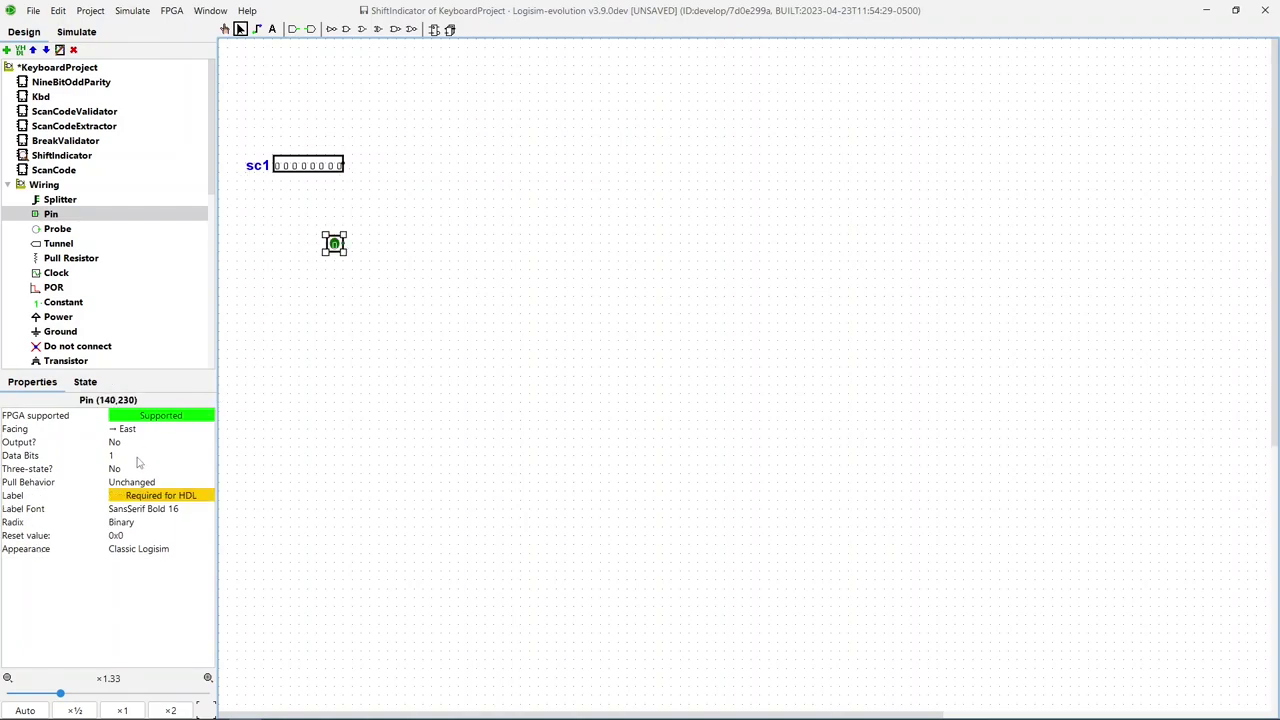
click(148, 497)
text(sc2)
key(Return)
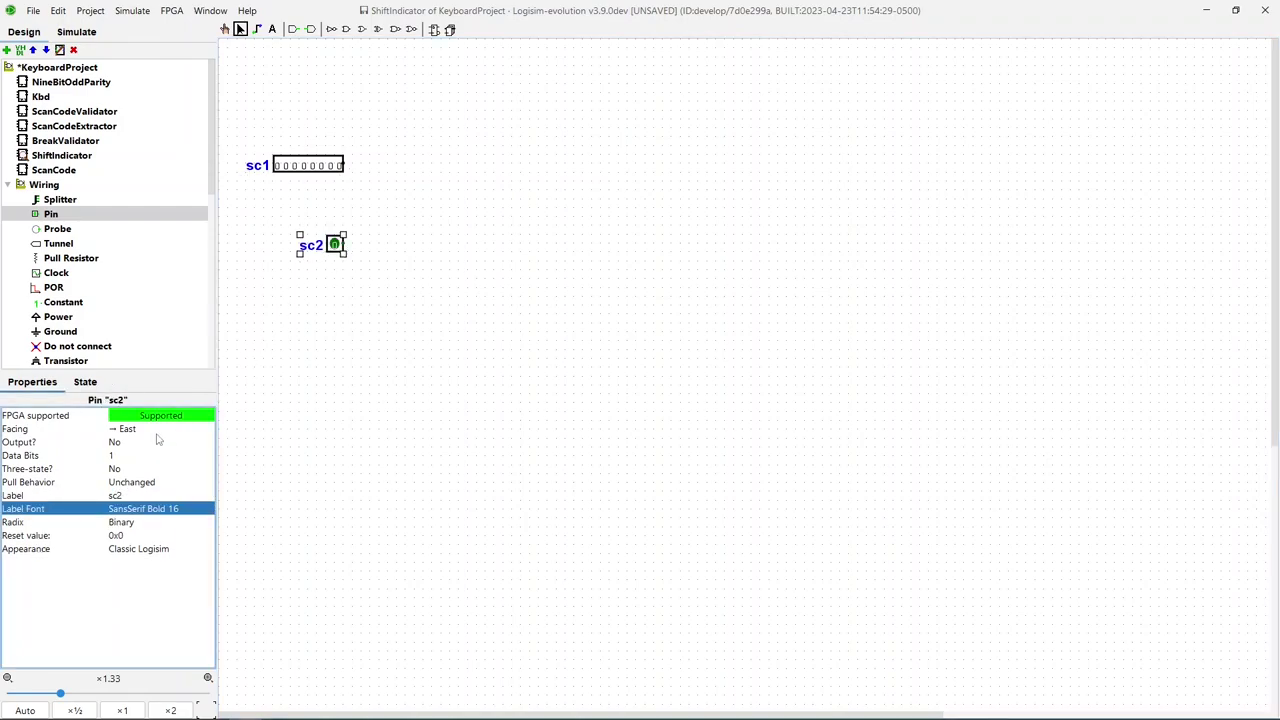
click(141, 457)
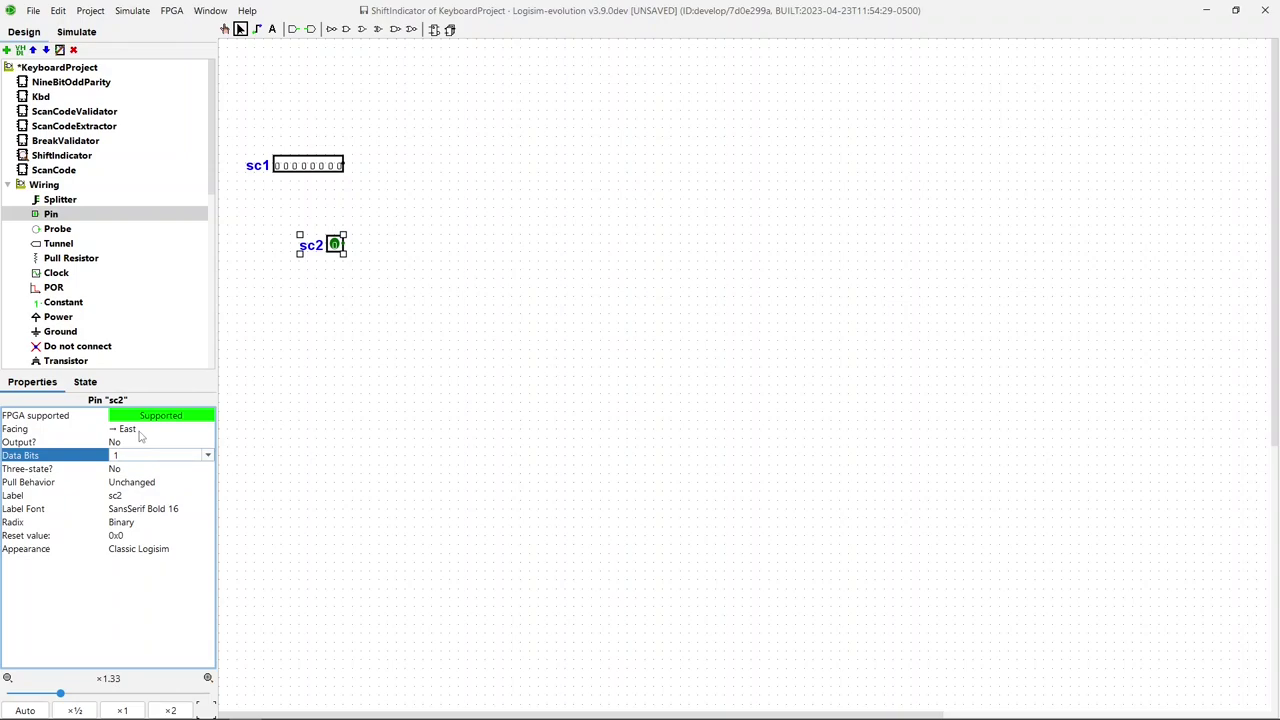
text(8)
key(Return)
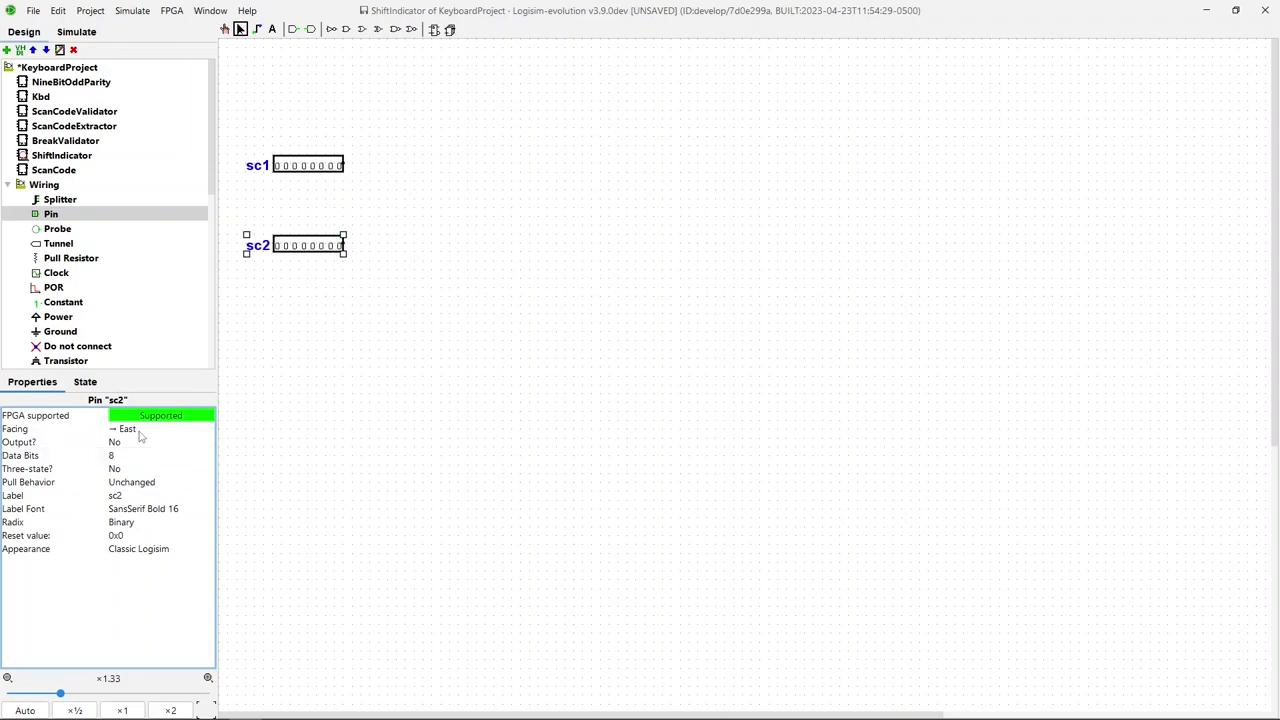
click(350, 311)
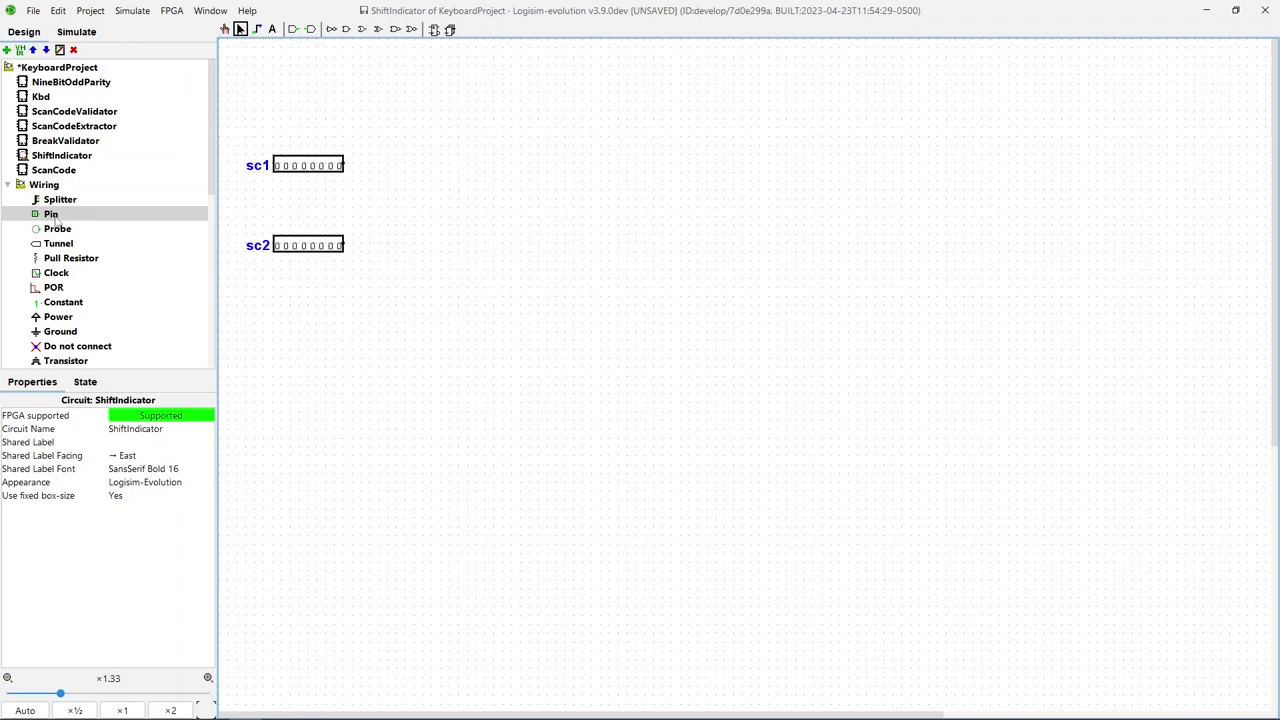
- Add a 1-bit sc1valid input pin between sc1 and sc2, then shift sc1valid and sc2 lower
click(51, 214)
click(334, 199)
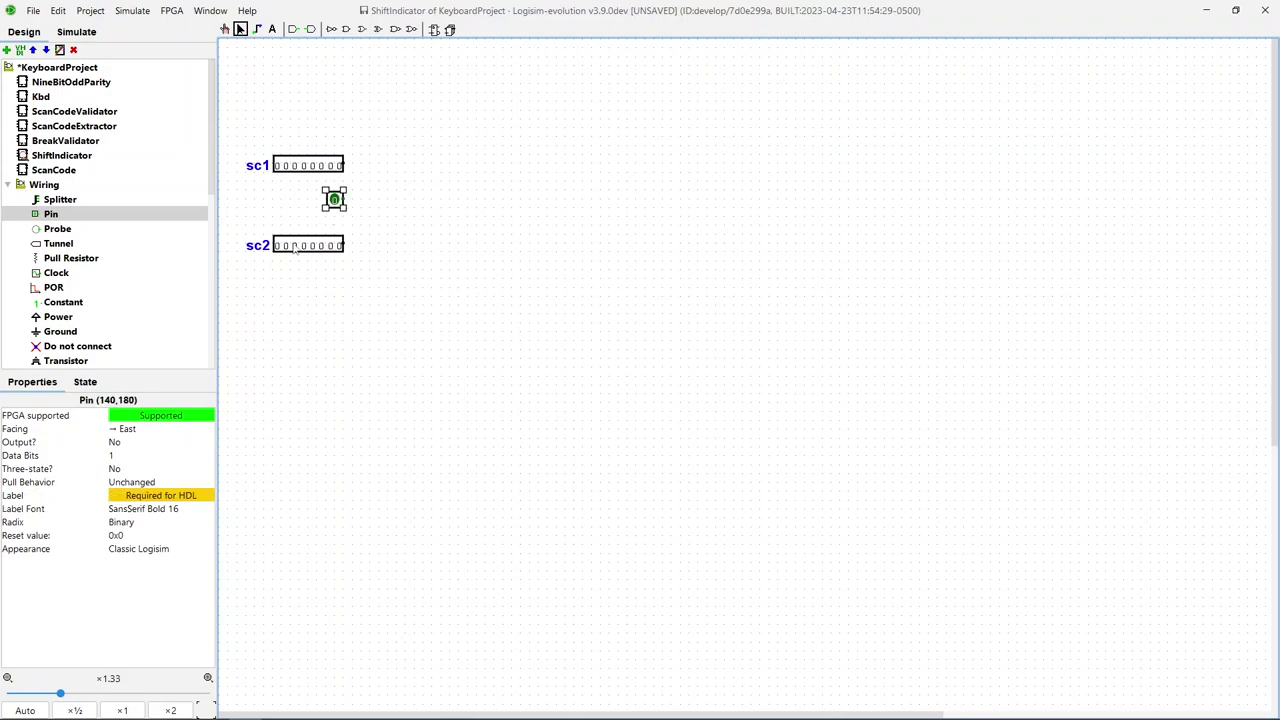
click(149, 496)
text(sc1valid)
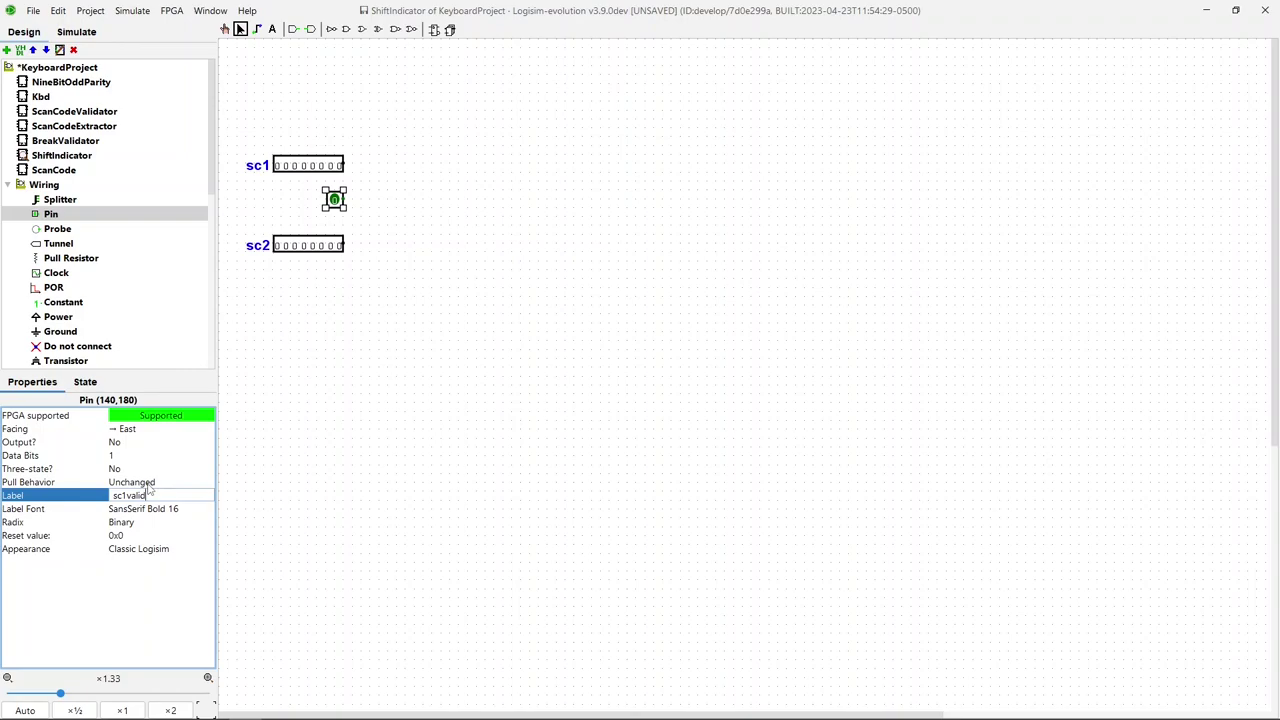
key(Return)
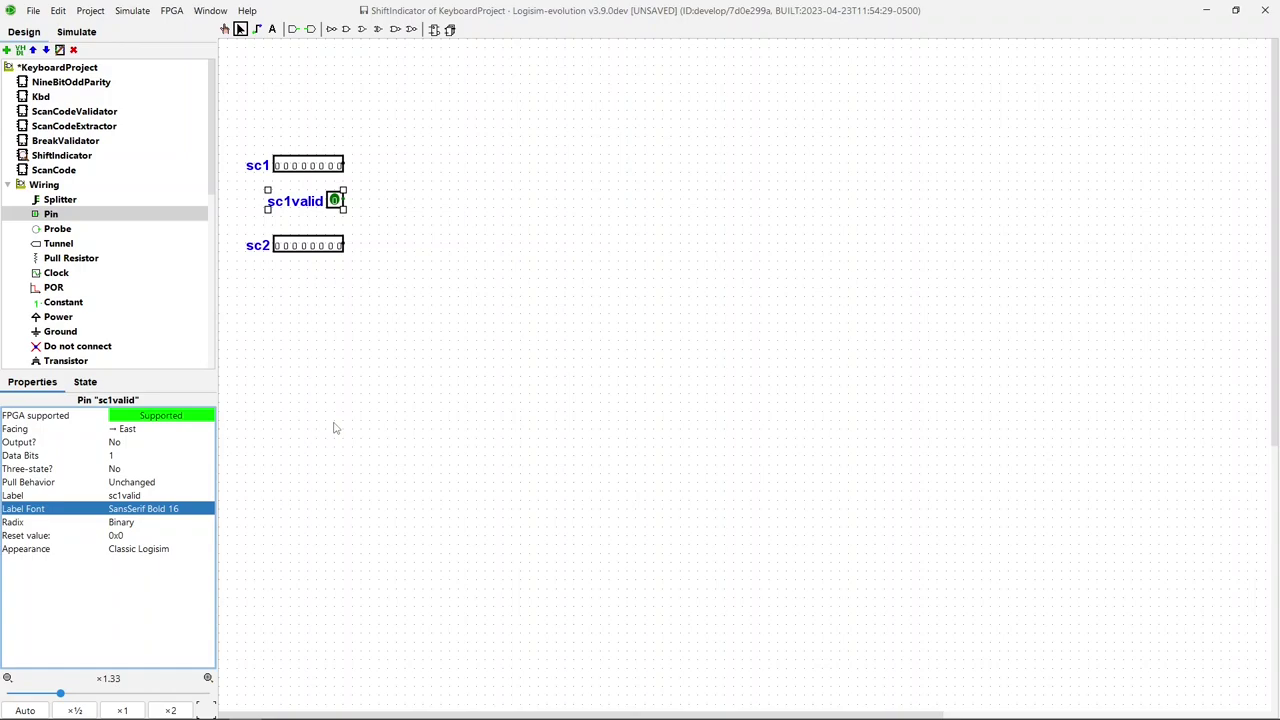
drag(255, 190, 332, 348)
click(332, 247)
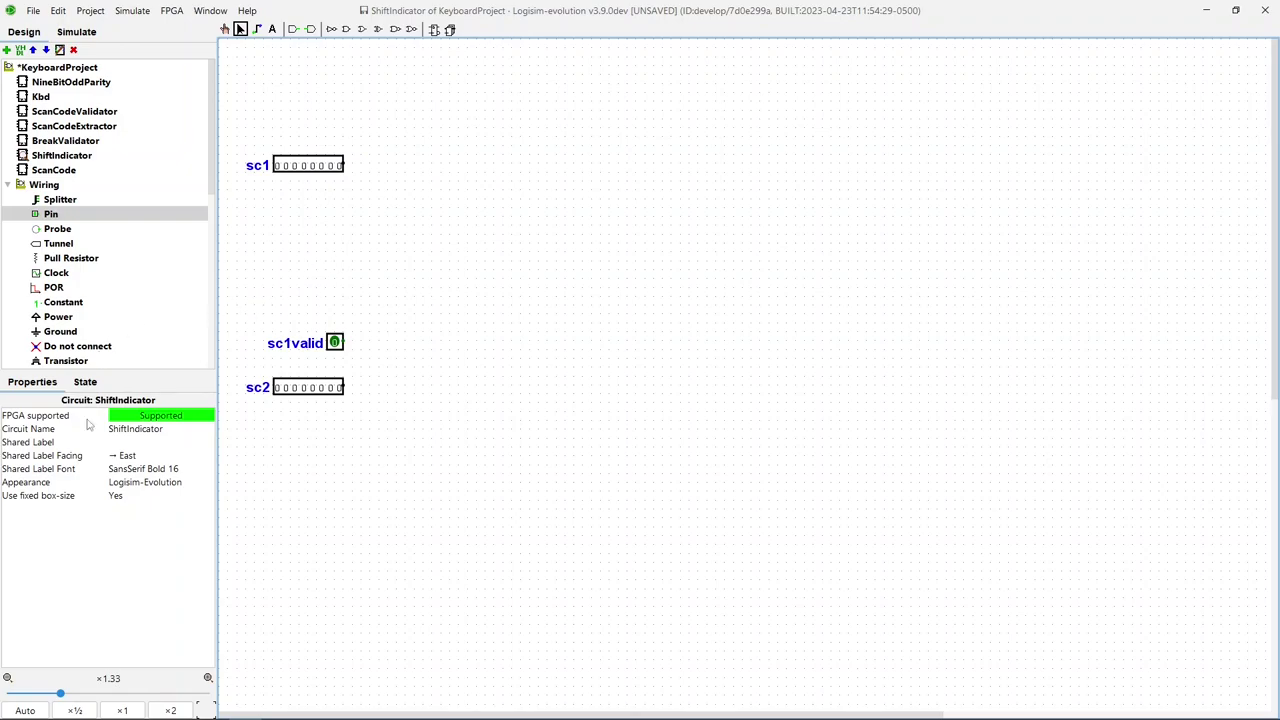
- Place a comparator right of sc1 and set its numeric type to unsigned
scroll(46, 228, down, 3)
scroll(46, 228, down, 3)
scroll(7, 245, down, 3)
click(7, 245)
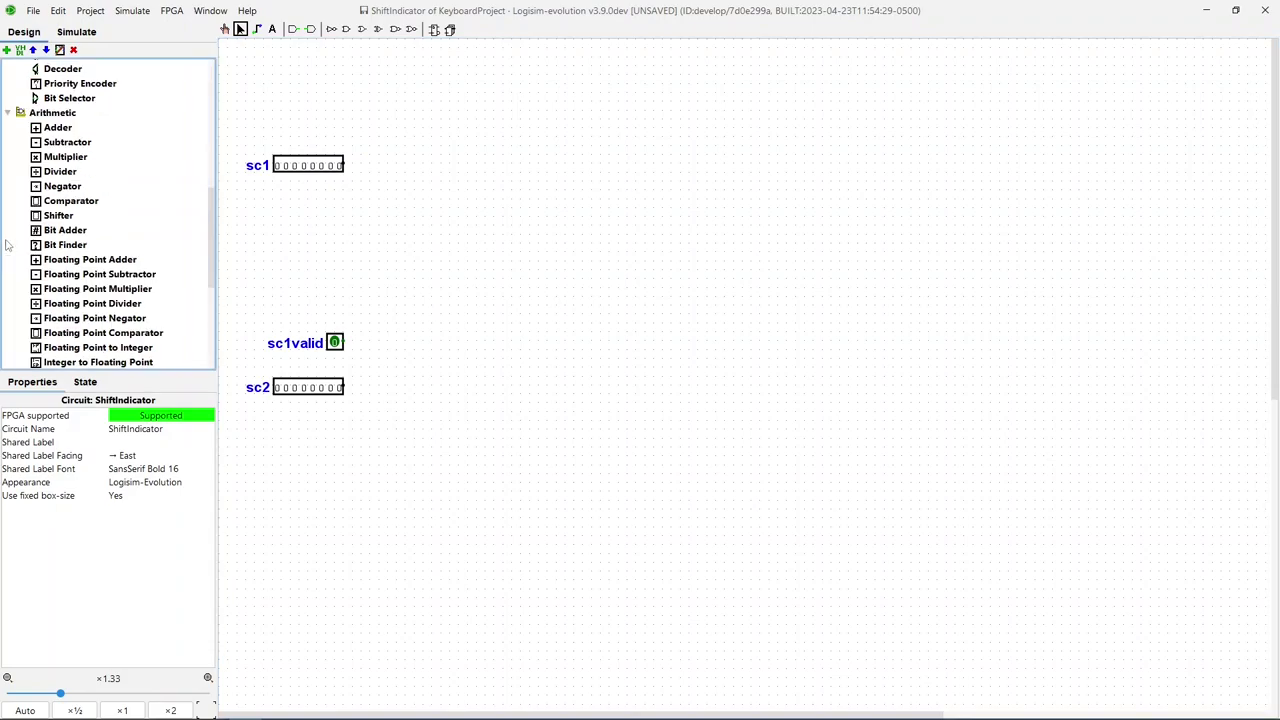
click(70, 203)
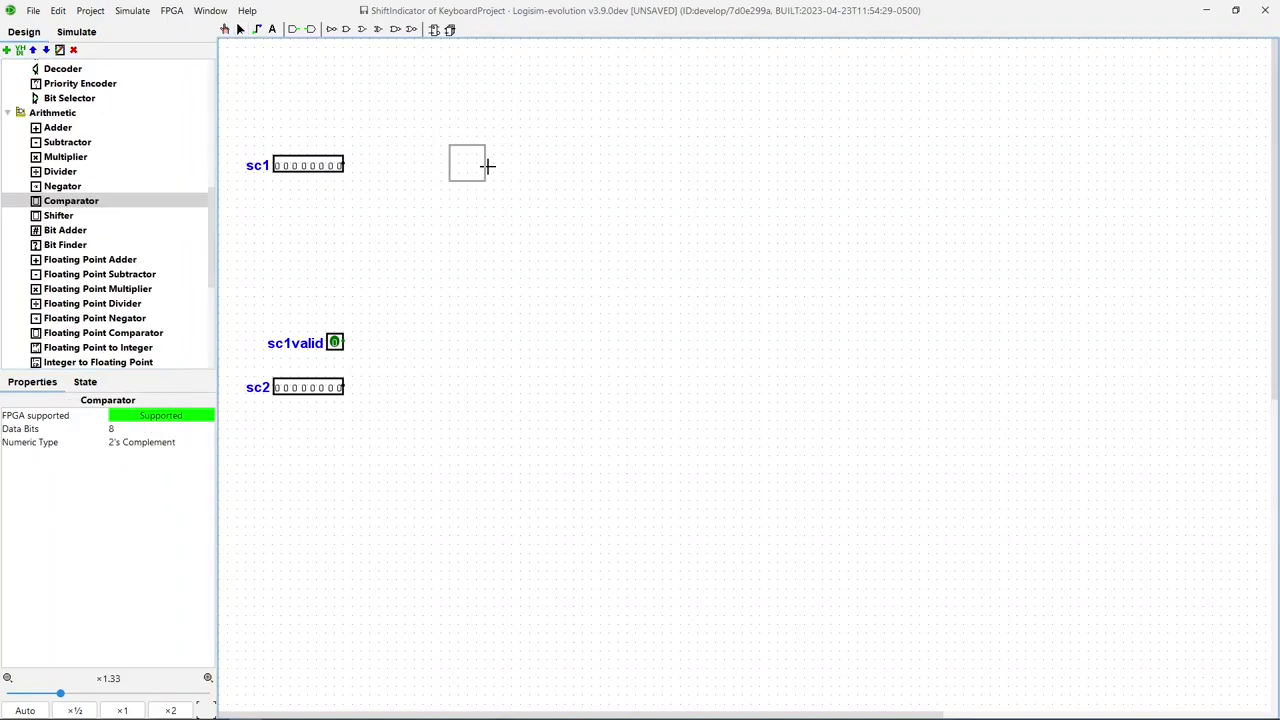
click(486, 163)
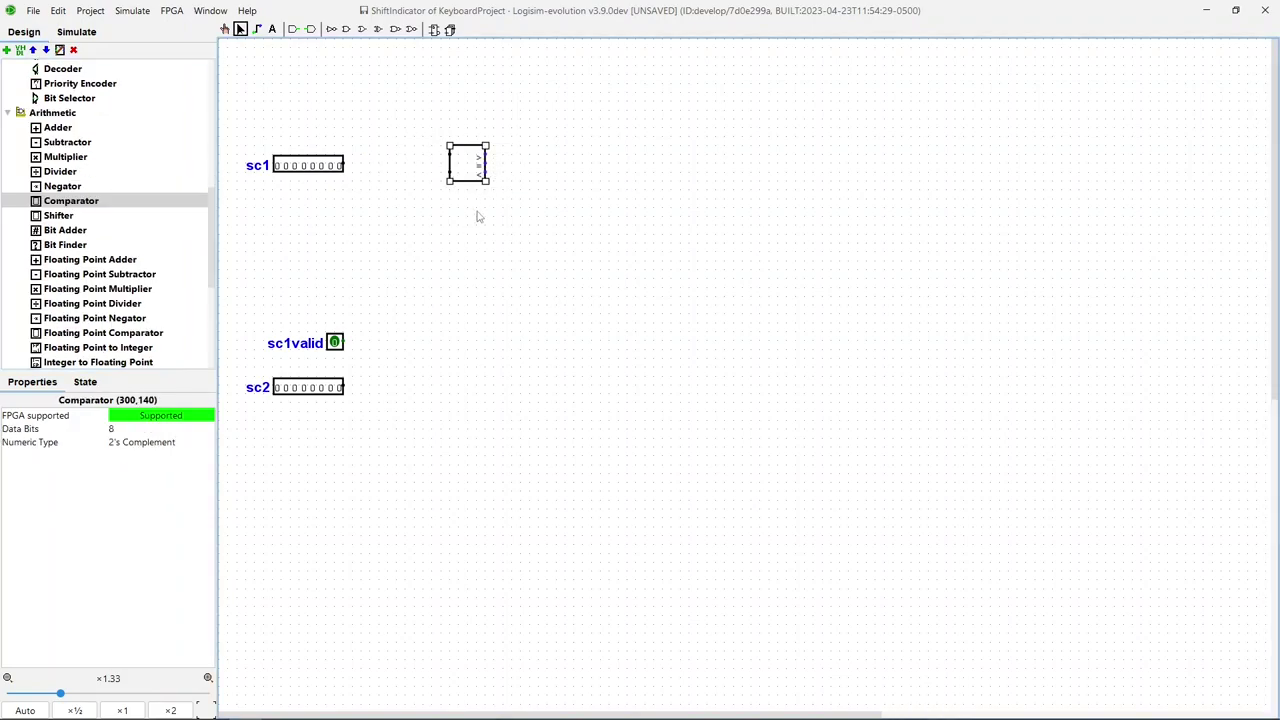
click(140, 445)
click(145, 476)
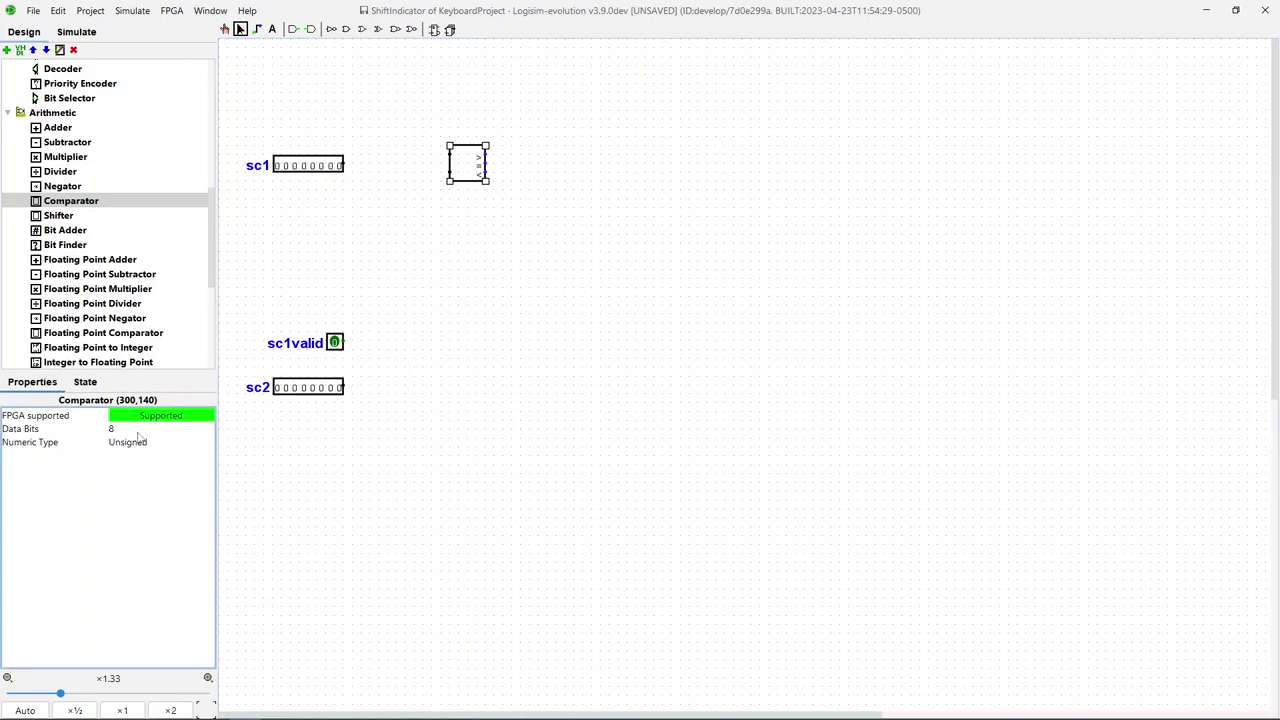
- Add an 8-bit constant with value 0x12 left of the comparator
scroll(75, 186, up, 5)
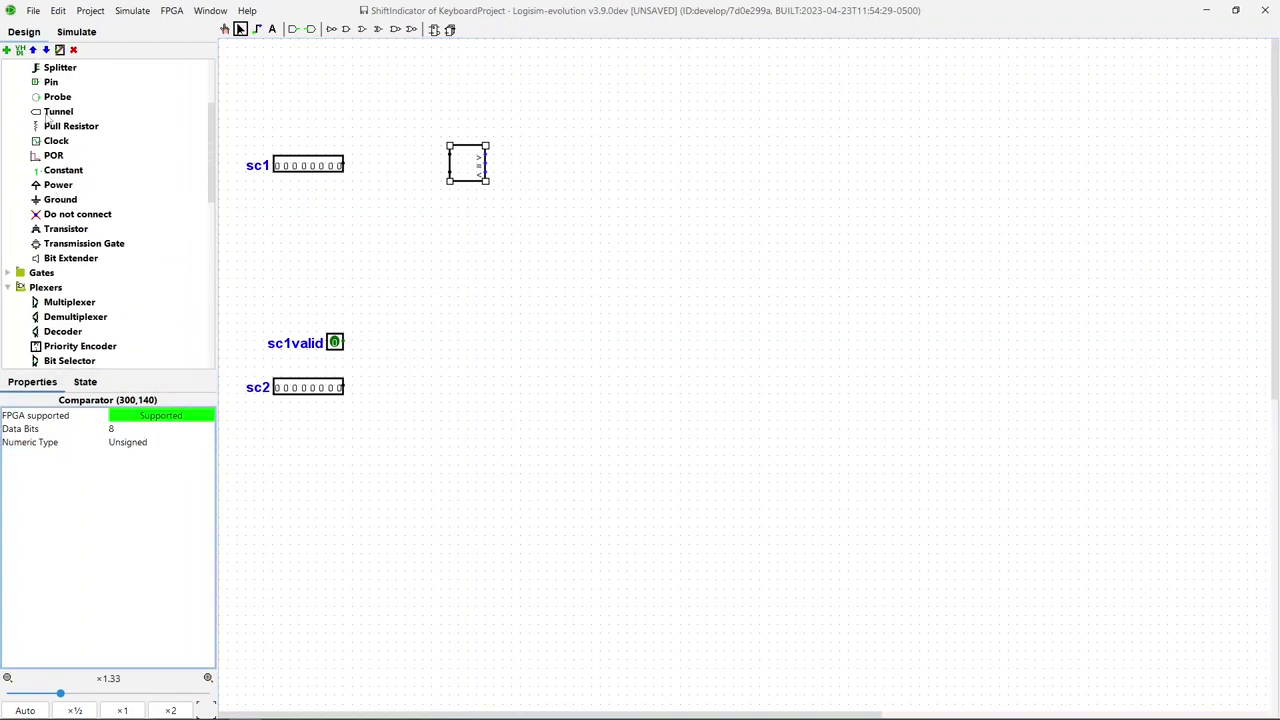
click(60, 170)
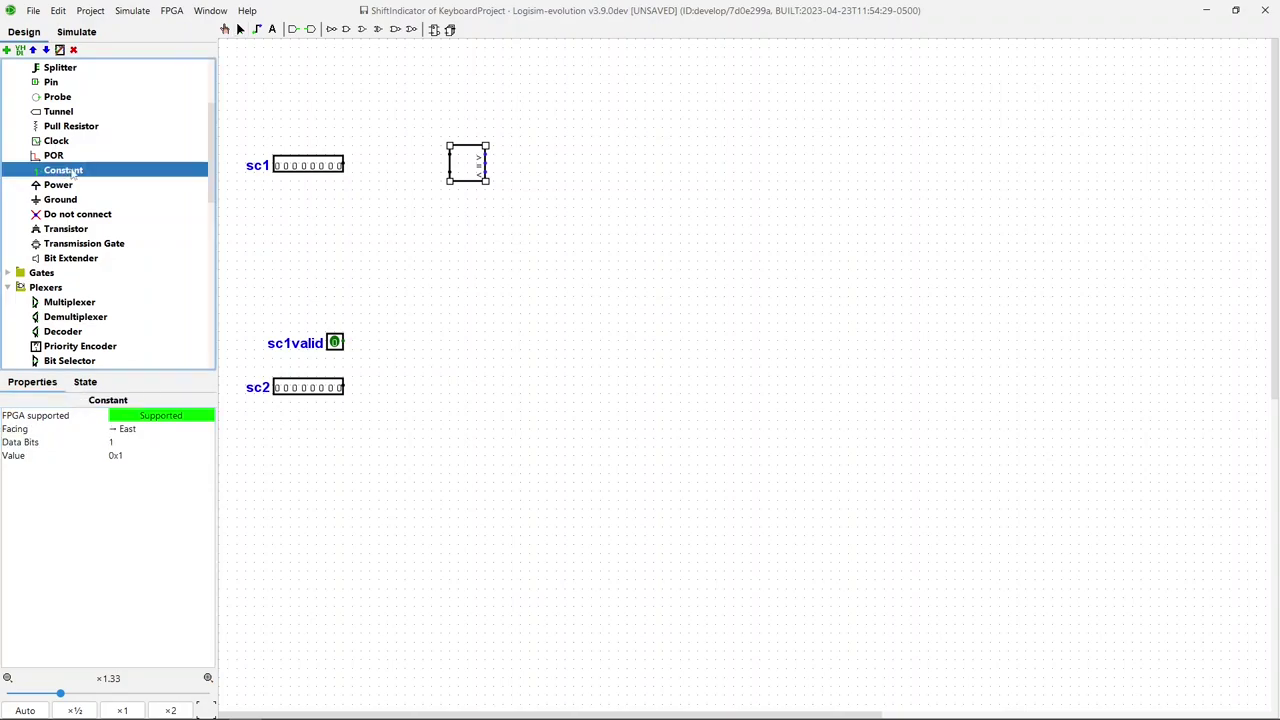
click(421, 171)
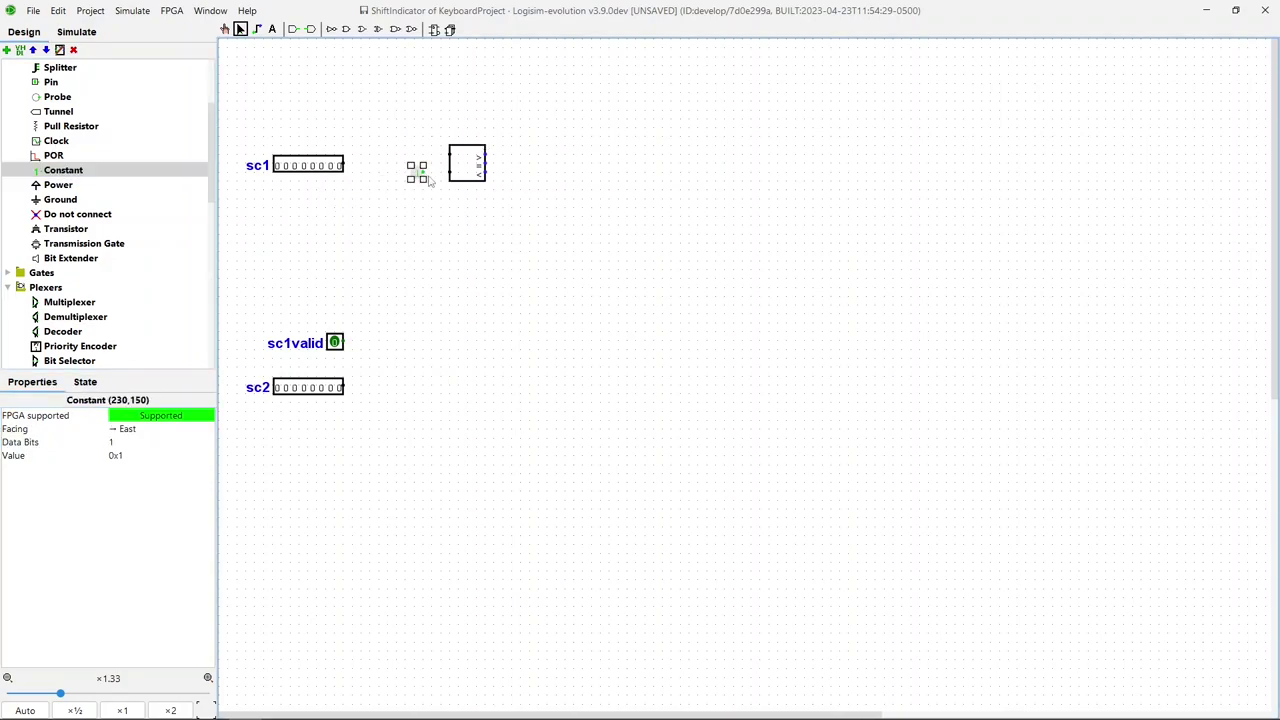
click(145, 442)
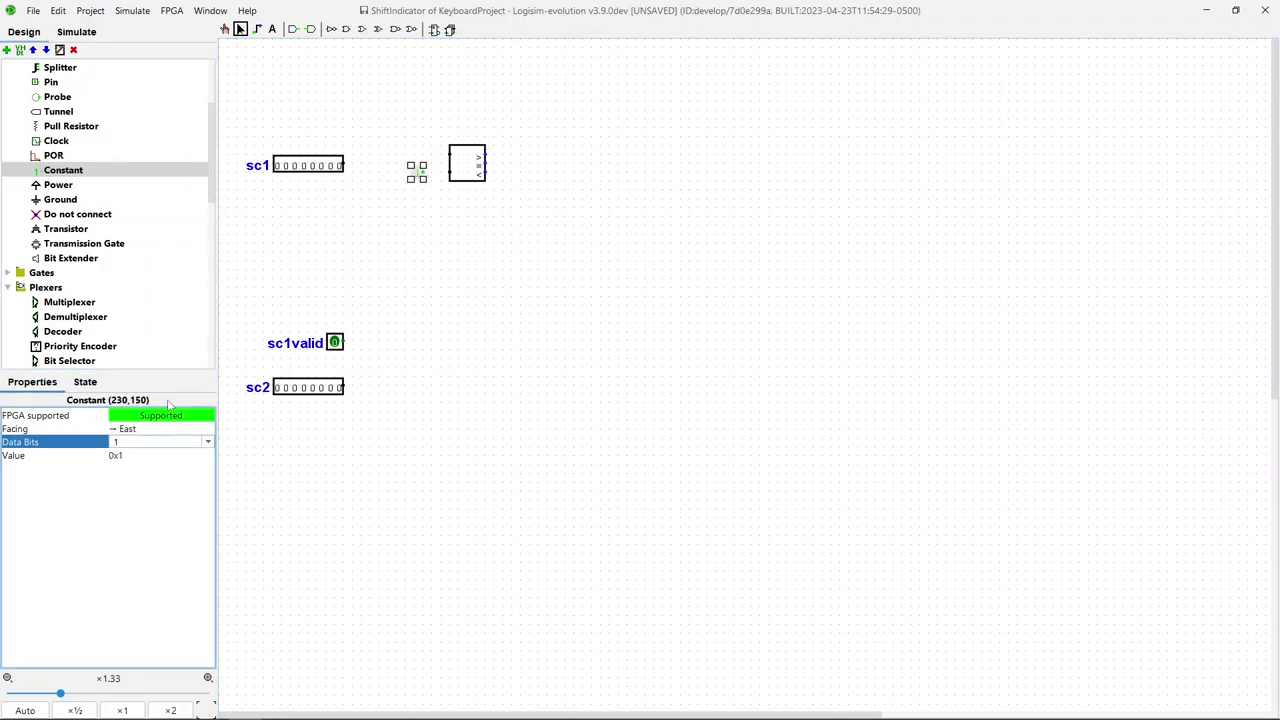
key(BackSpace)
text(8)
key(Return)
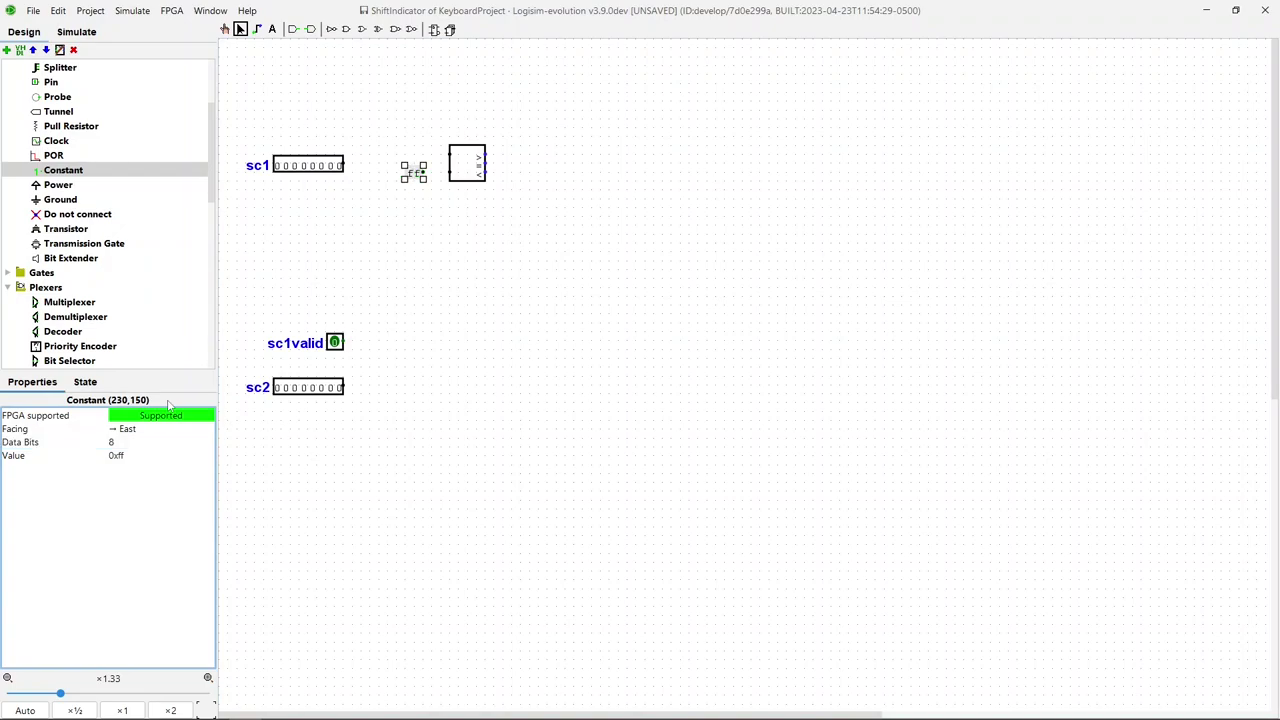
click(138, 456)
key(BackSpace)
key(BackSpace)
text(12)
key(Return)
- Wire the constant to the comparator's lower input and sc1 to its upper input
click(430, 177)
drag(430, 177, 450, 172)
drag(391, 129, 517, 214)
mouse_move(466, 166)
mouse_down()
mouse_move(466, 189)
mouse_move(465, 174)
mouse_up()
drag(344, 165, 450, 164)
click(500, 262)
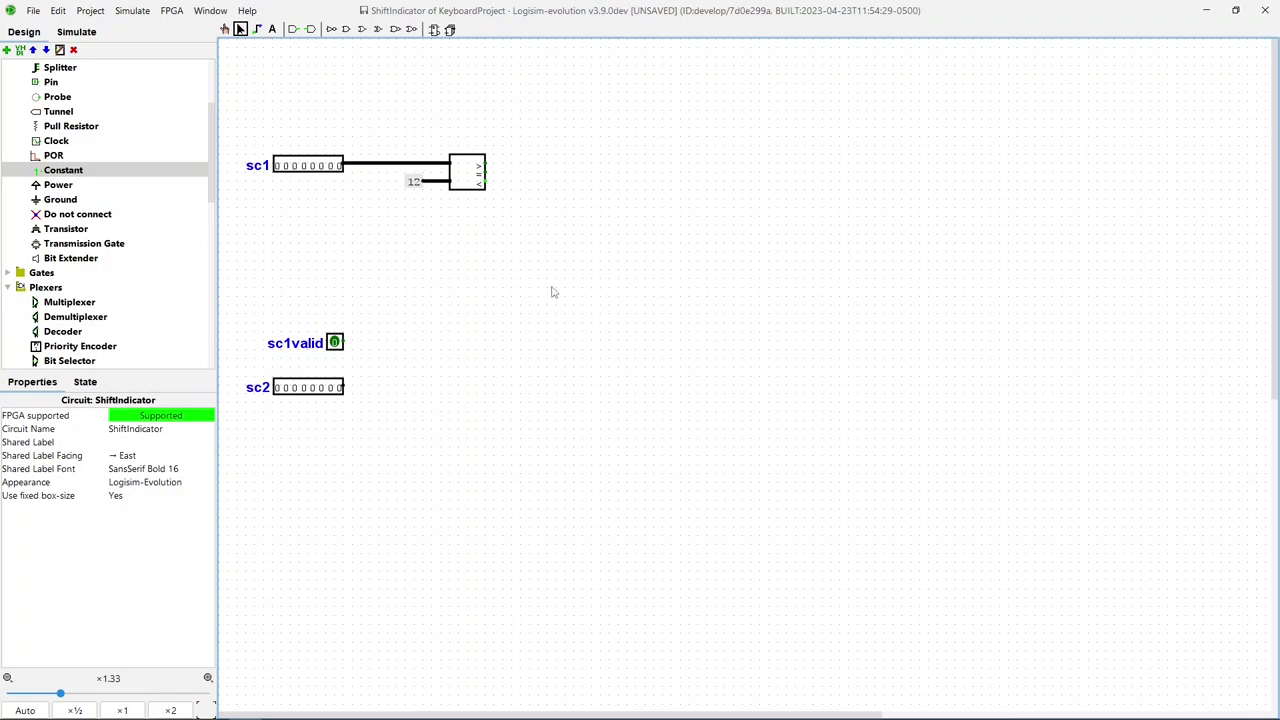
- Duplicate the constant and comparator below, set the copy to 0x59, and branch sc1 into it
drag(394, 134, 466, 232)
click(438, 245)
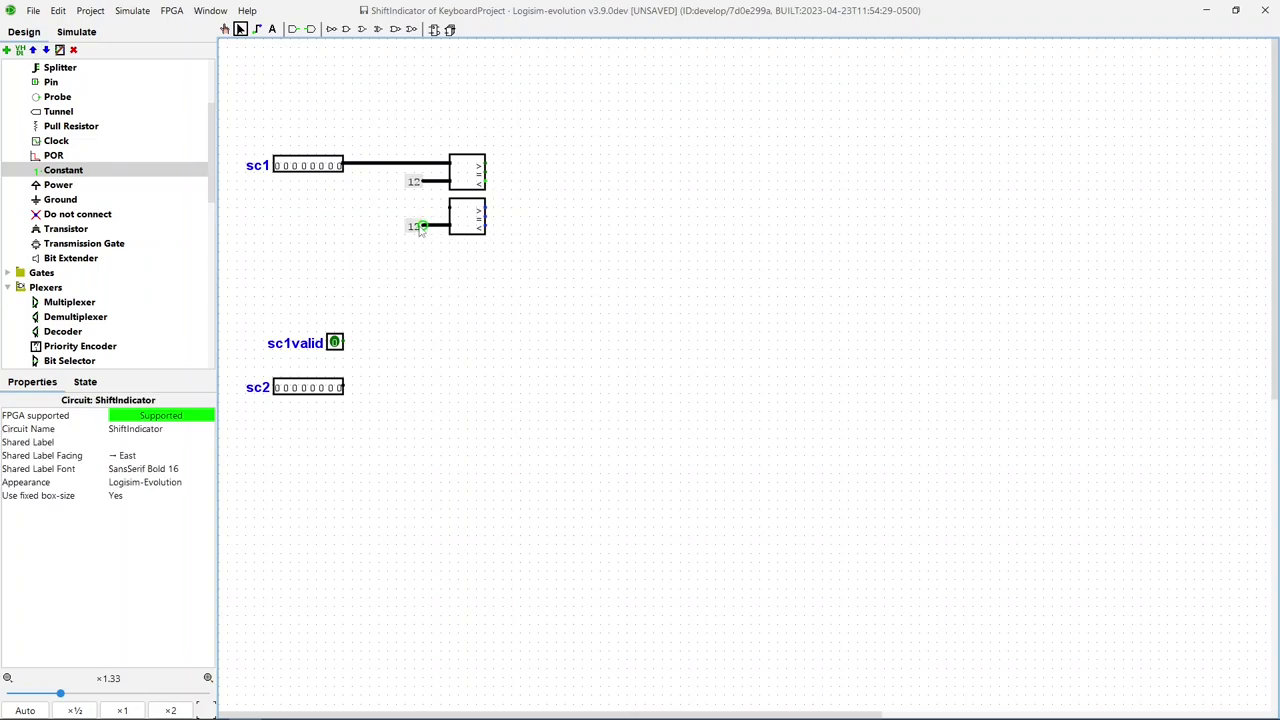
click(418, 228)
click(163, 455)
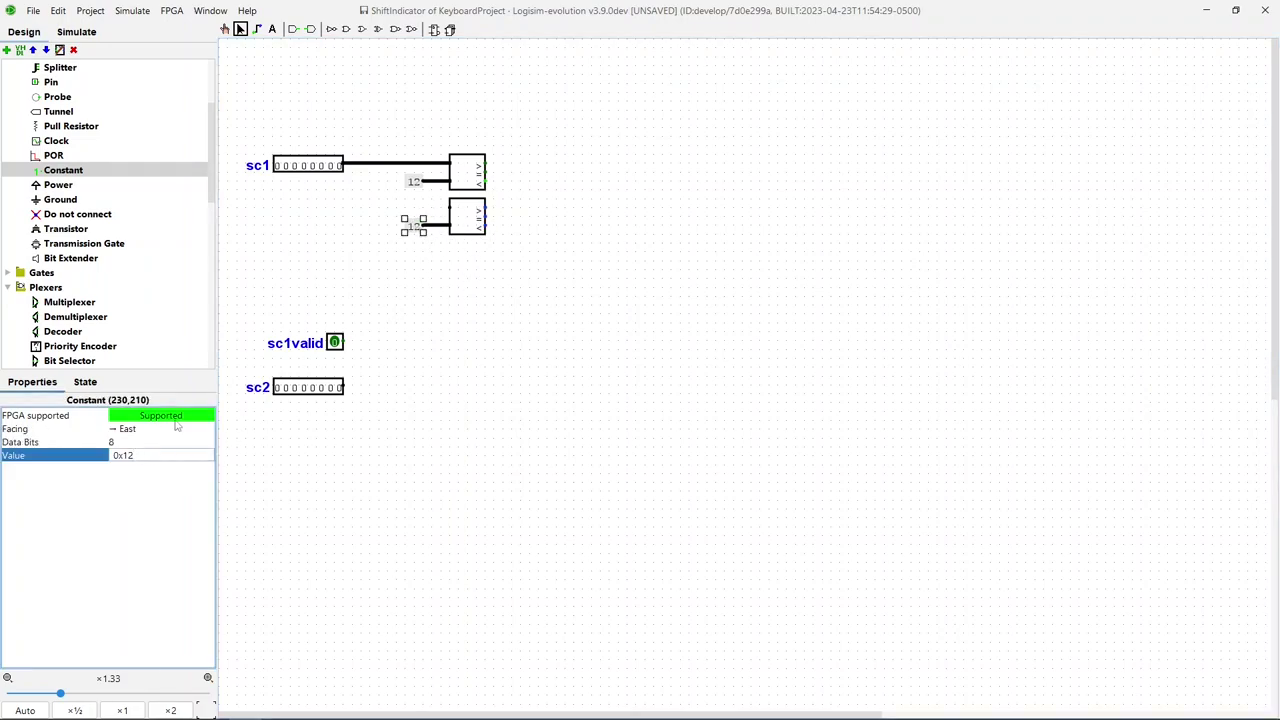
key(BackSpace)
key(BackSpace)
text(59)
key(Return)
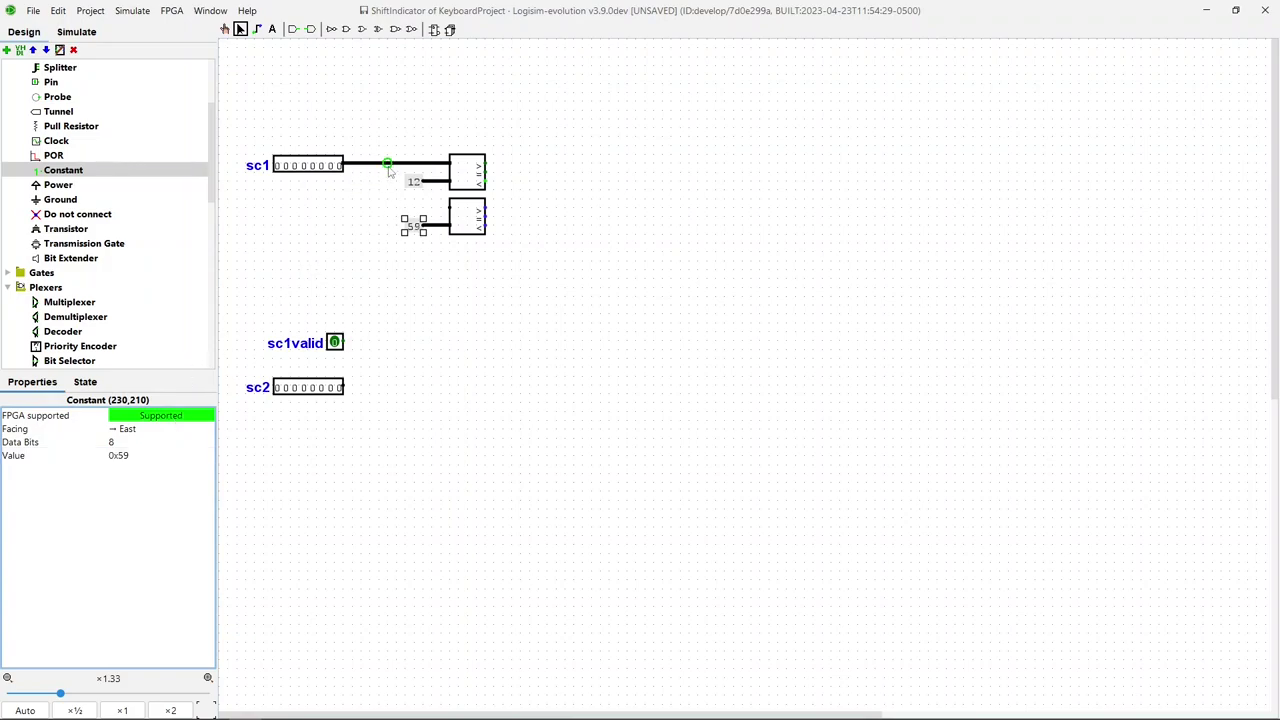
drag(388, 165, 451, 212)
click(444, 283)
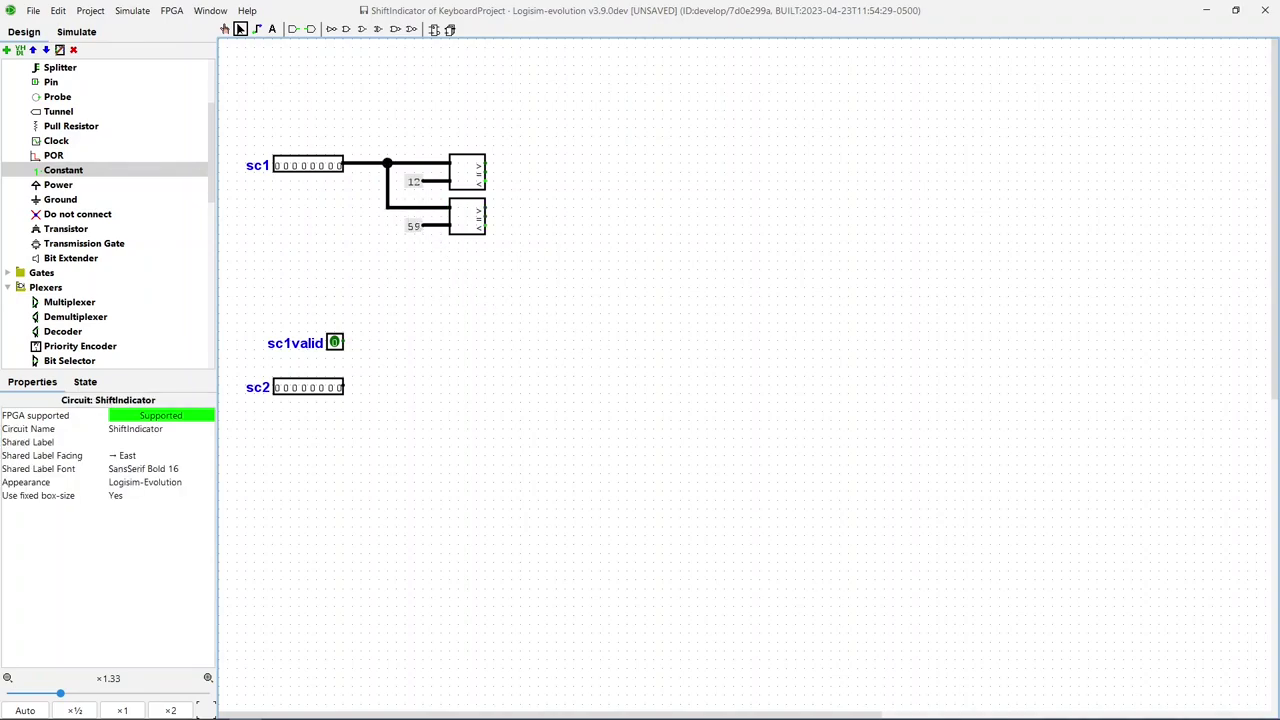
- Move sc1valid up under sc1 and shift both comparators and constants further right
drag(290, 343, 292, 217)
drag(364, 116, 560, 280)
drag(465, 174, 583, 175)
click(391, 224)
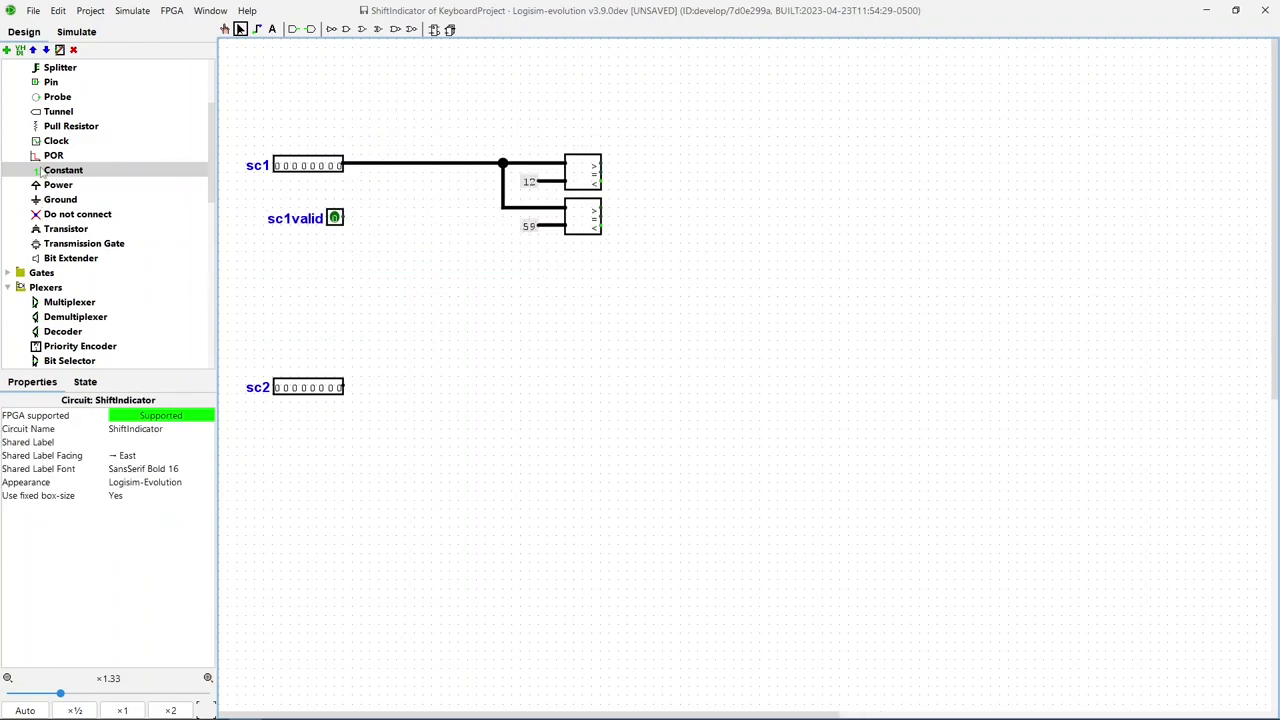
- Place a tunnel labelled sc1valid right of the sc1valid pin and wire the pin to it
click(65, 111)
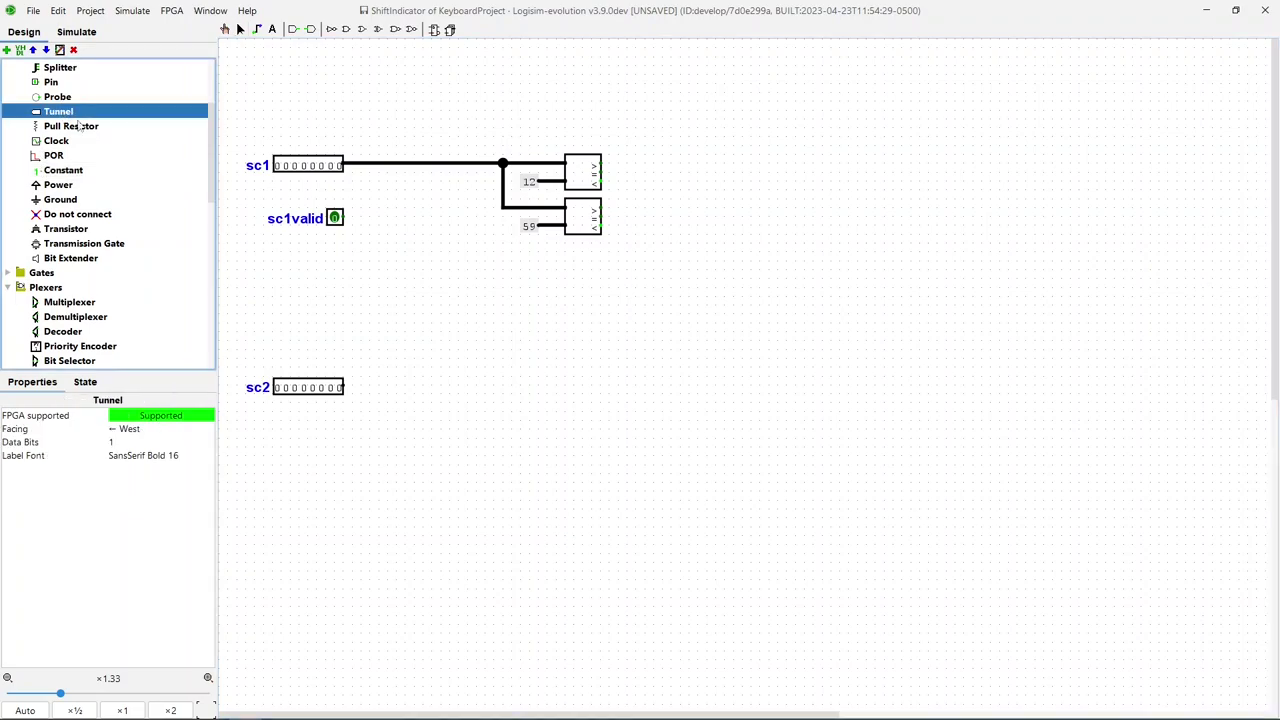
click(370, 218)
click(140, 456)
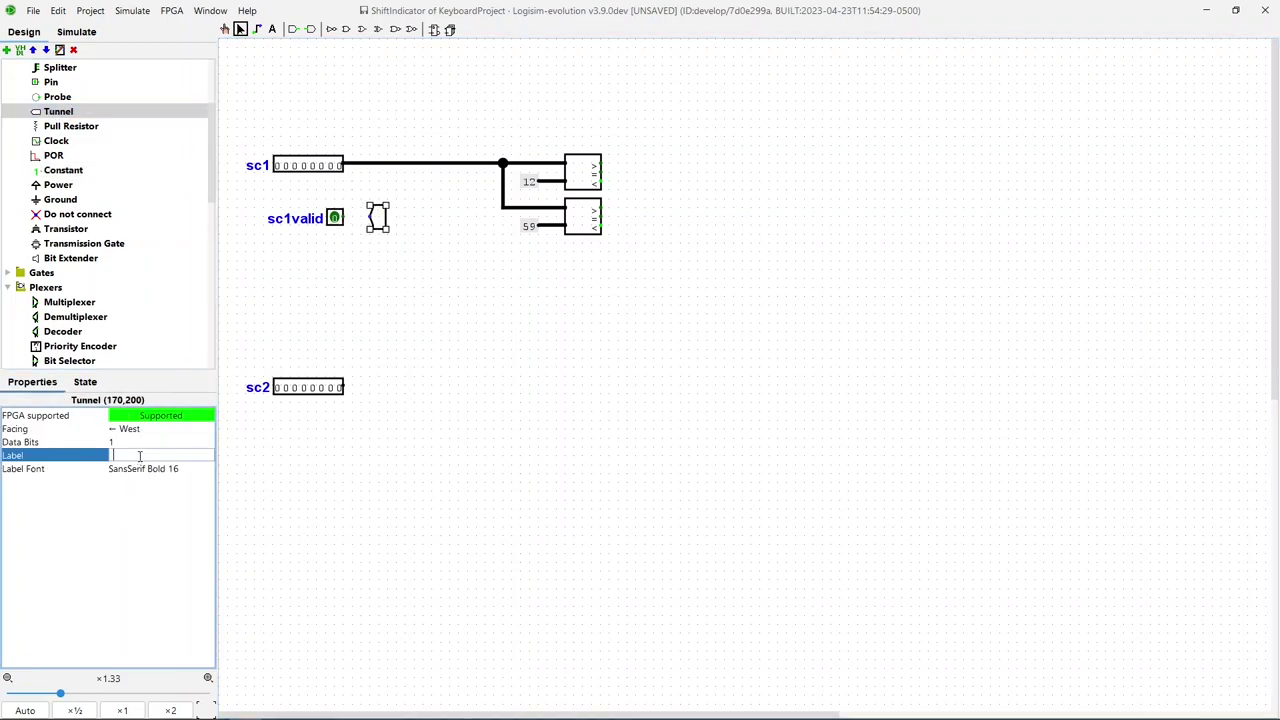
text(sc1valid)
key(Return)
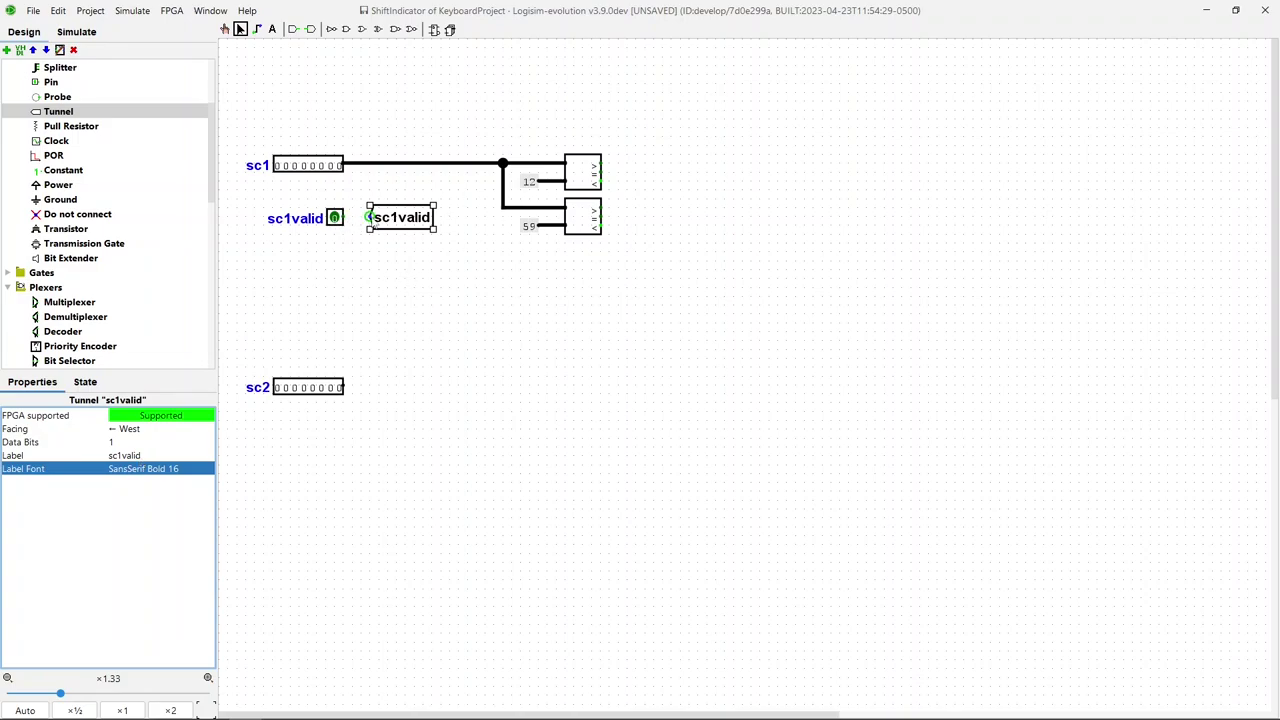
click(367, 221)
drag(367, 221, 343, 218)
click(437, 294)
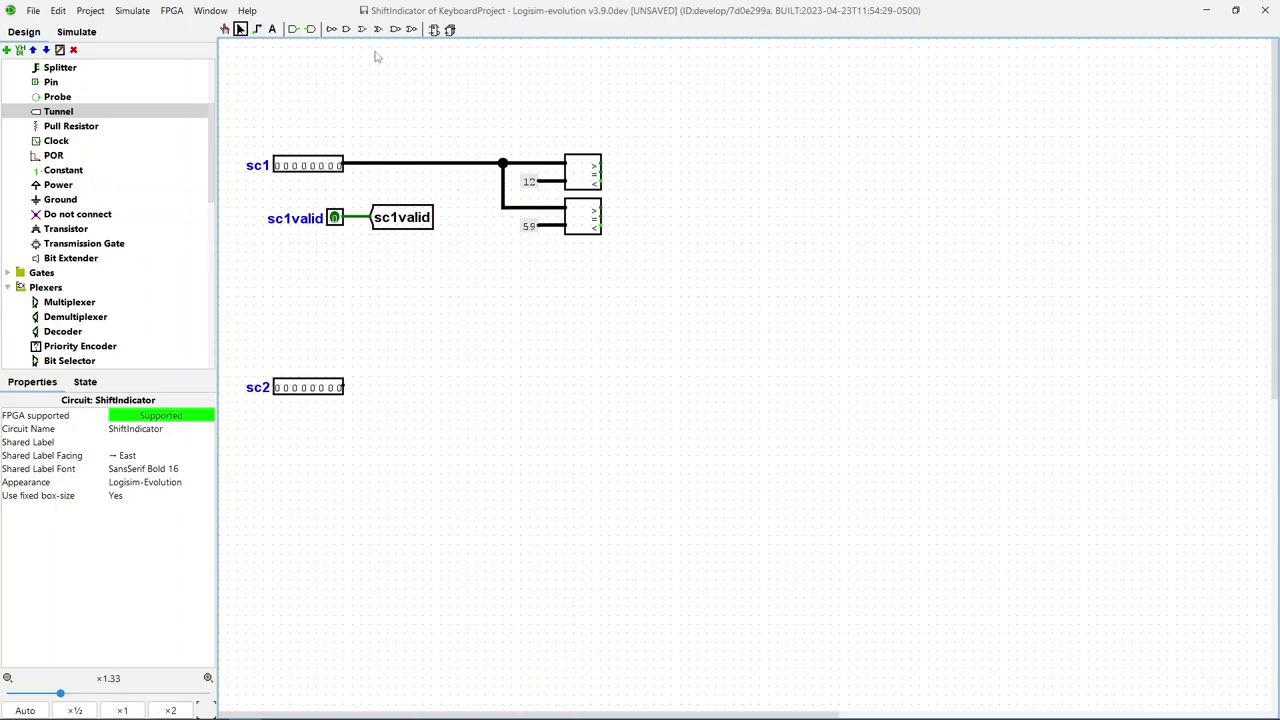
- Place an AND gate right of the comparators and wire the upper comparator's output into it
click(347, 29)
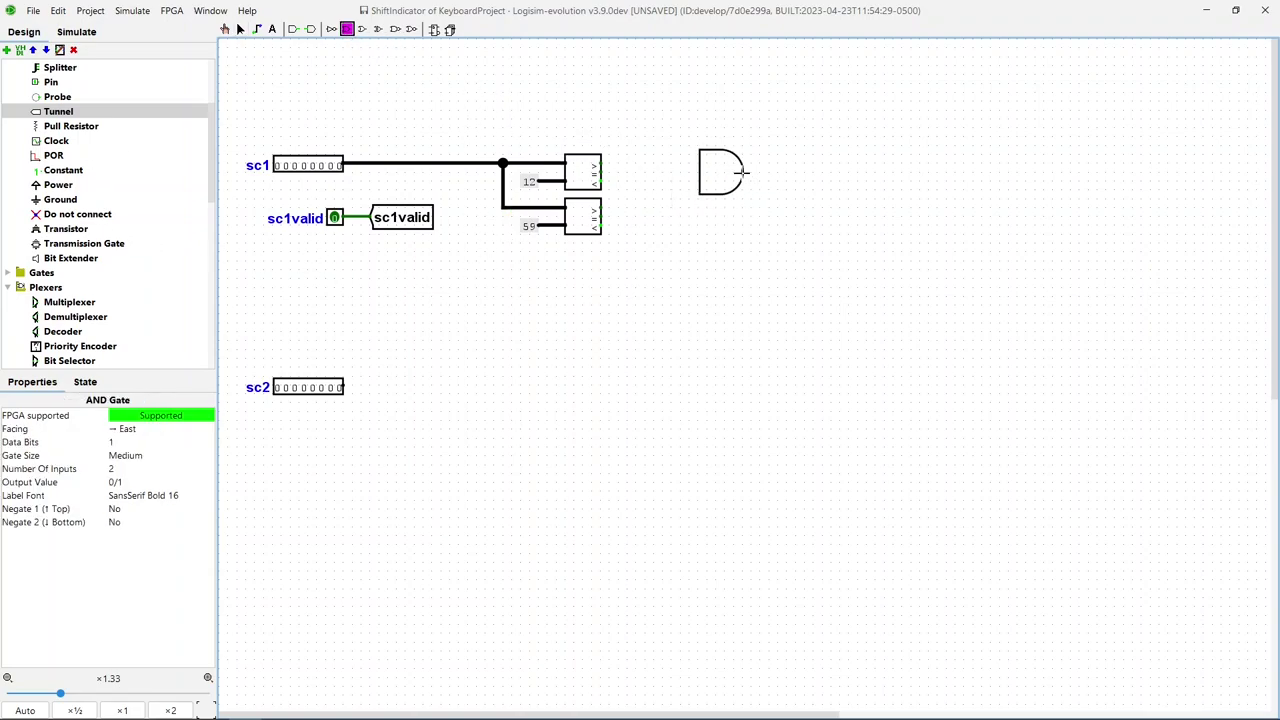
click(743, 172)
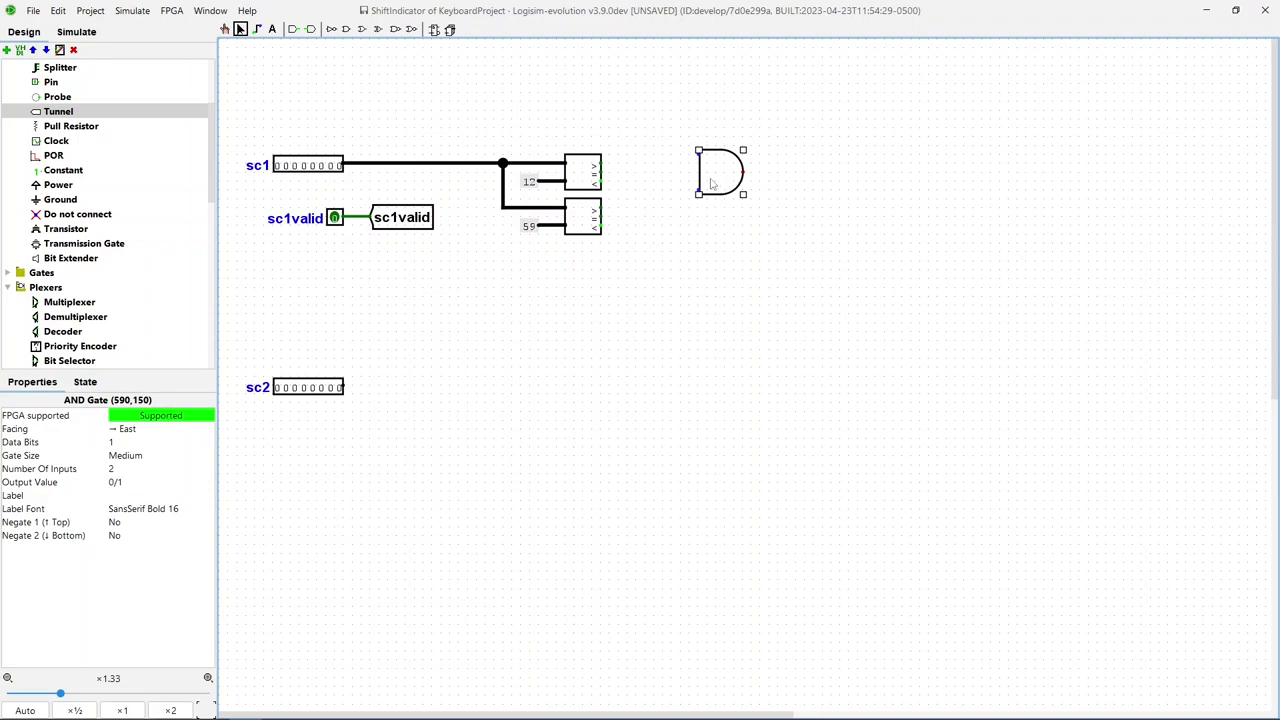
drag(601, 170, 699, 155)
click(408, 222)
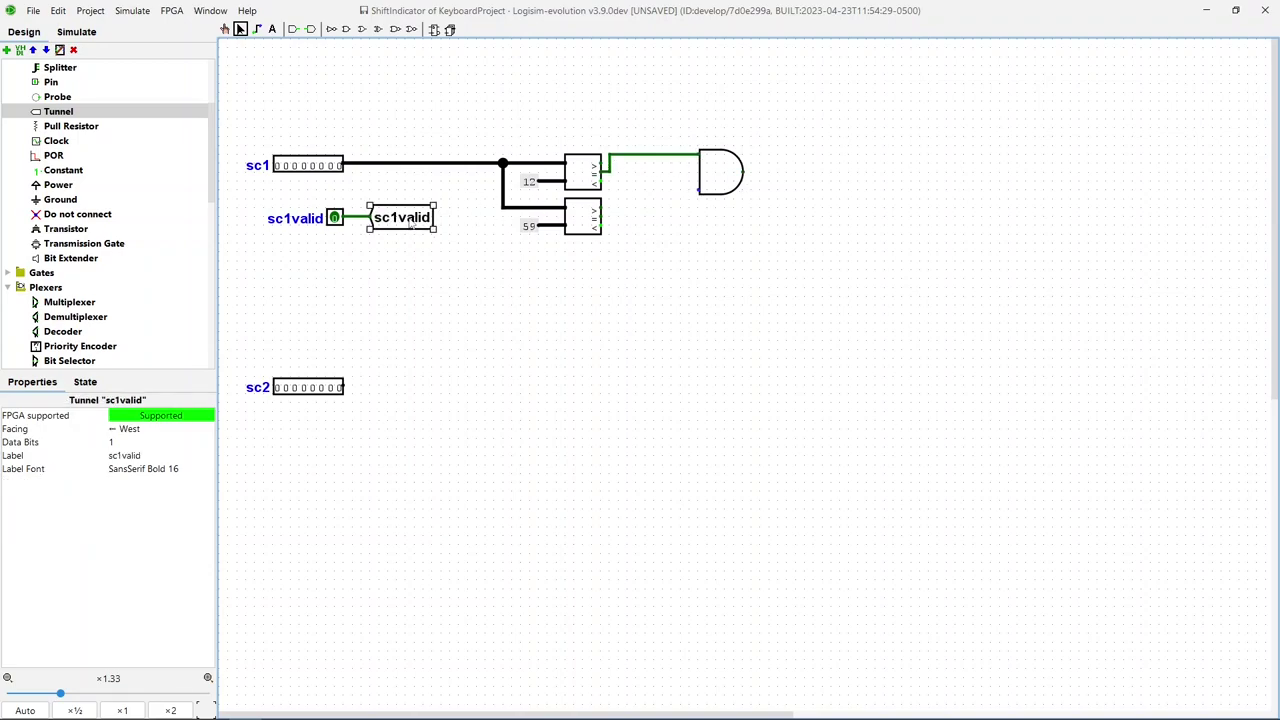
- Add an east-facing sc1valid tunnel at the AND gate's lower input
drag(410, 225, 660, 183)
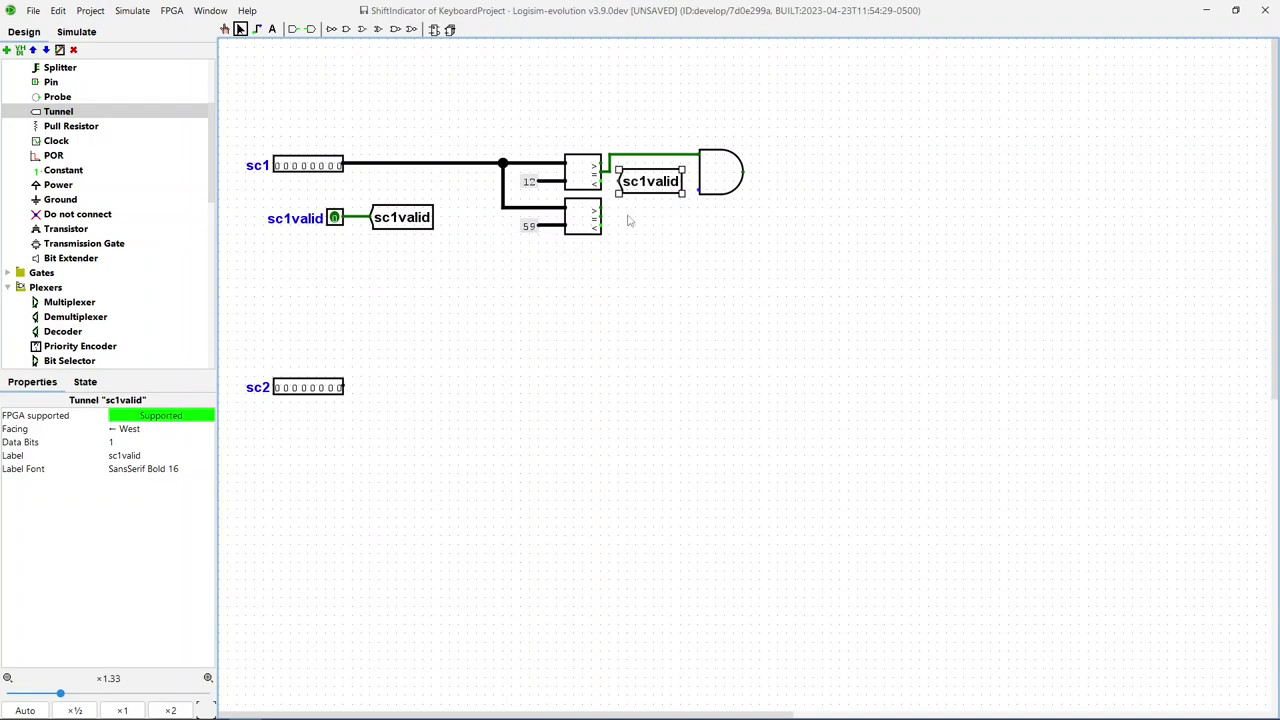
click(142, 432)
click(134, 476)
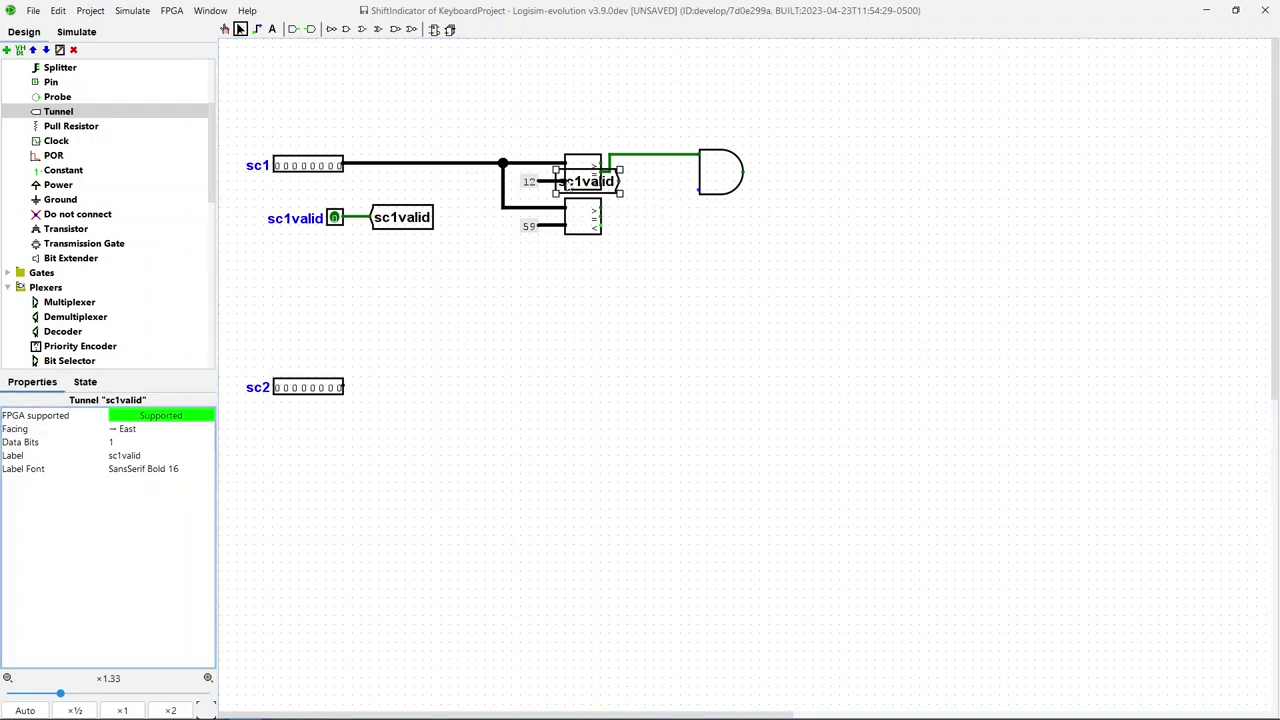
drag(614, 183, 740, 172)
drag(650, 193, 668, 193)
click(709, 237)
key(ctrl+z)
- Copy the AND gate and tunnel beside the lower comparator and wire its output in
drag(620, 116, 797, 211)
key(ctrl+c)
key(ctrl+v)
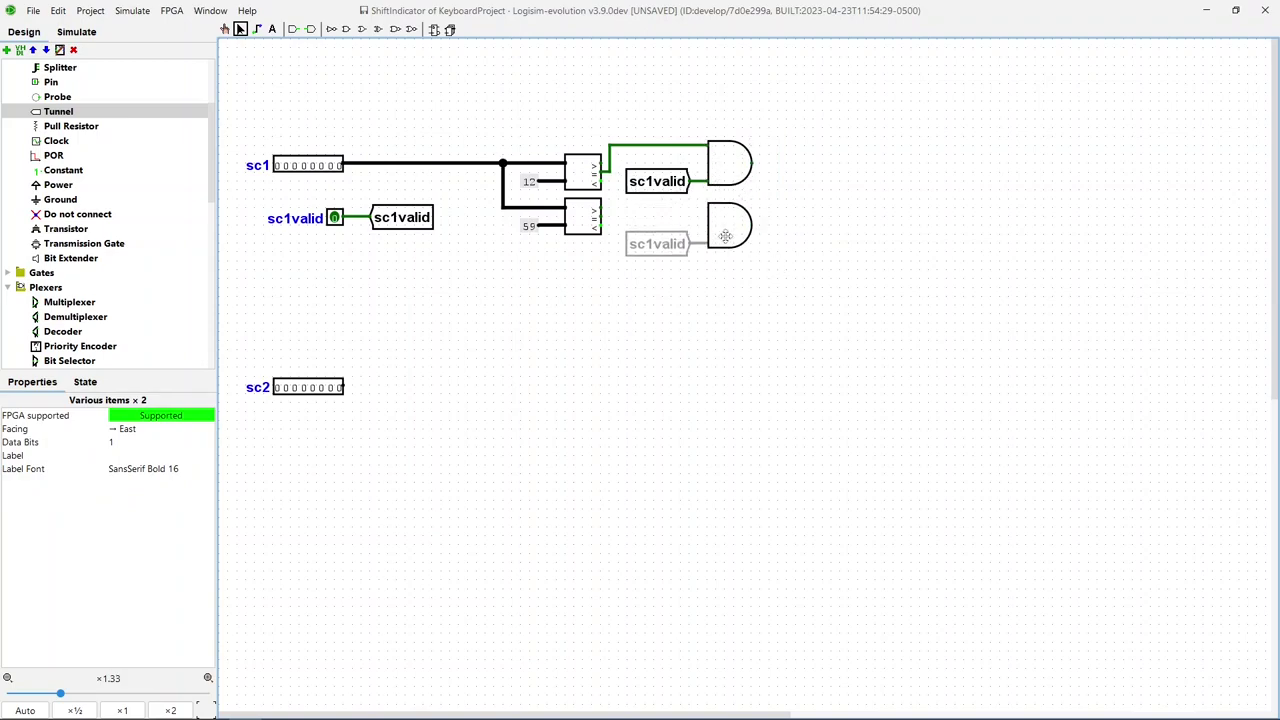
click(725, 236)
drag(598, 215, 709, 207)
click(894, 237)
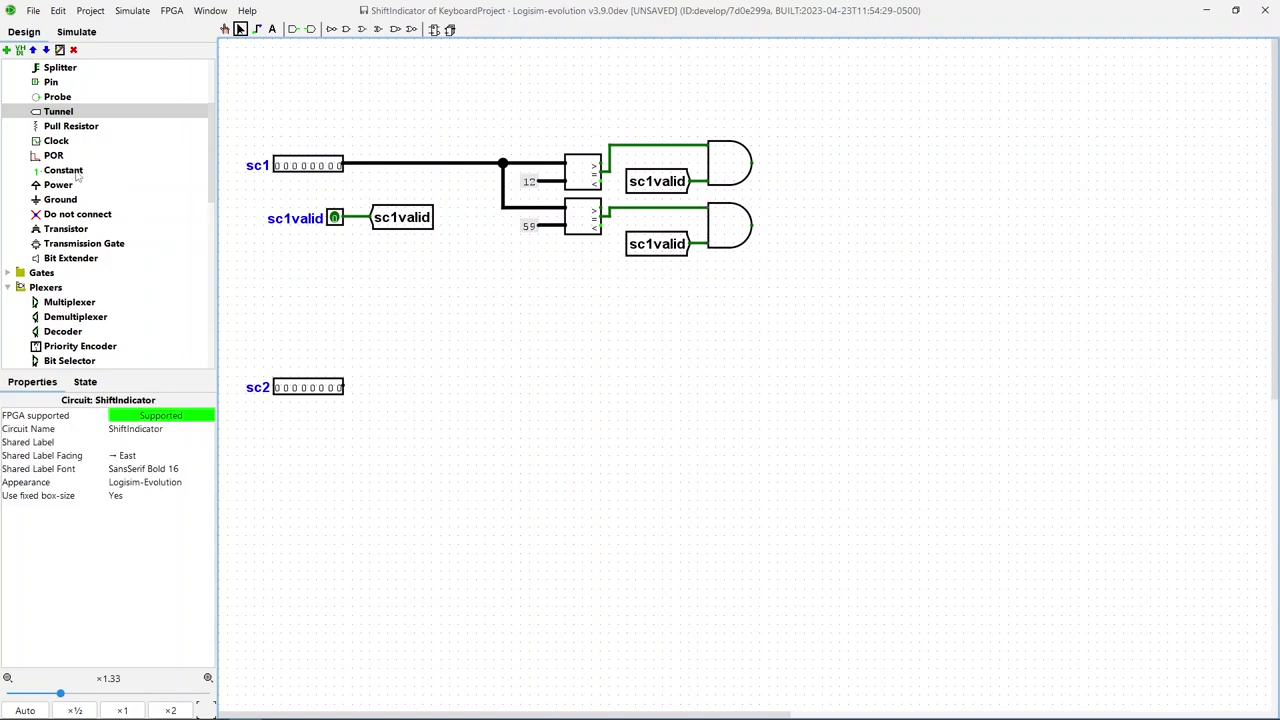
- Add a tunnel labelled sc12 and wire the upper AND gate's output to it
click(58, 111)
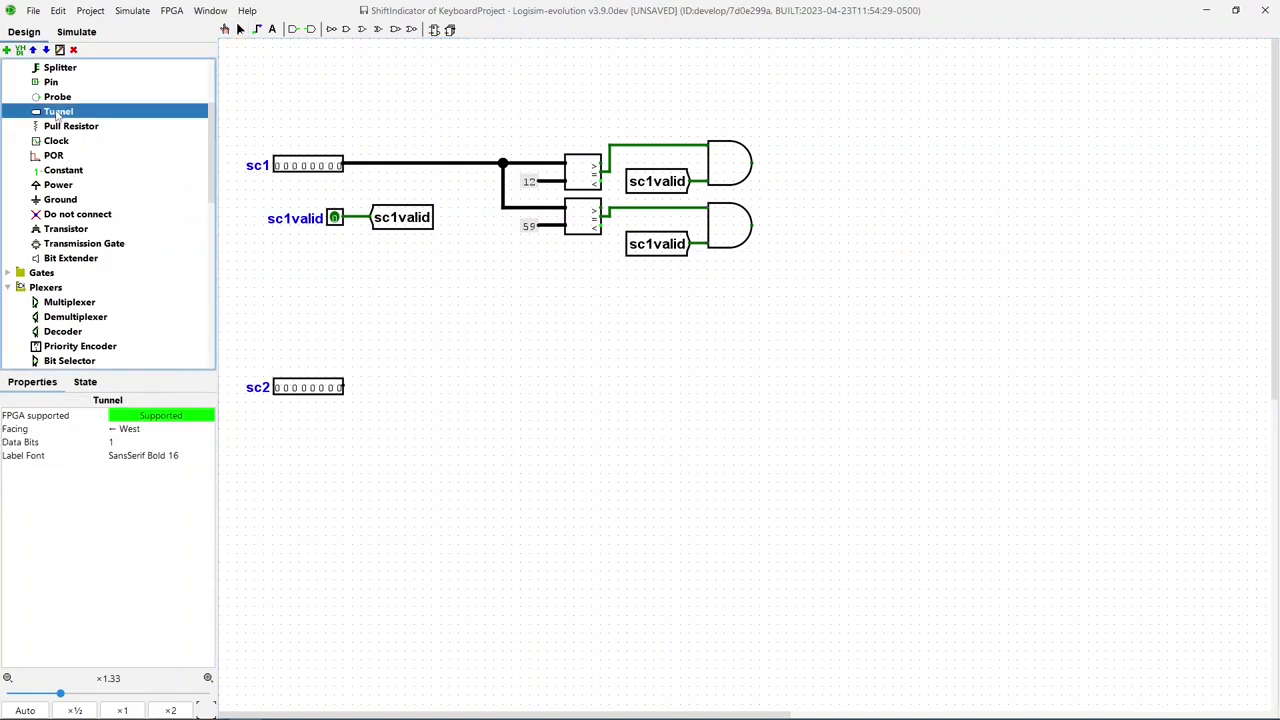
click(788, 164)
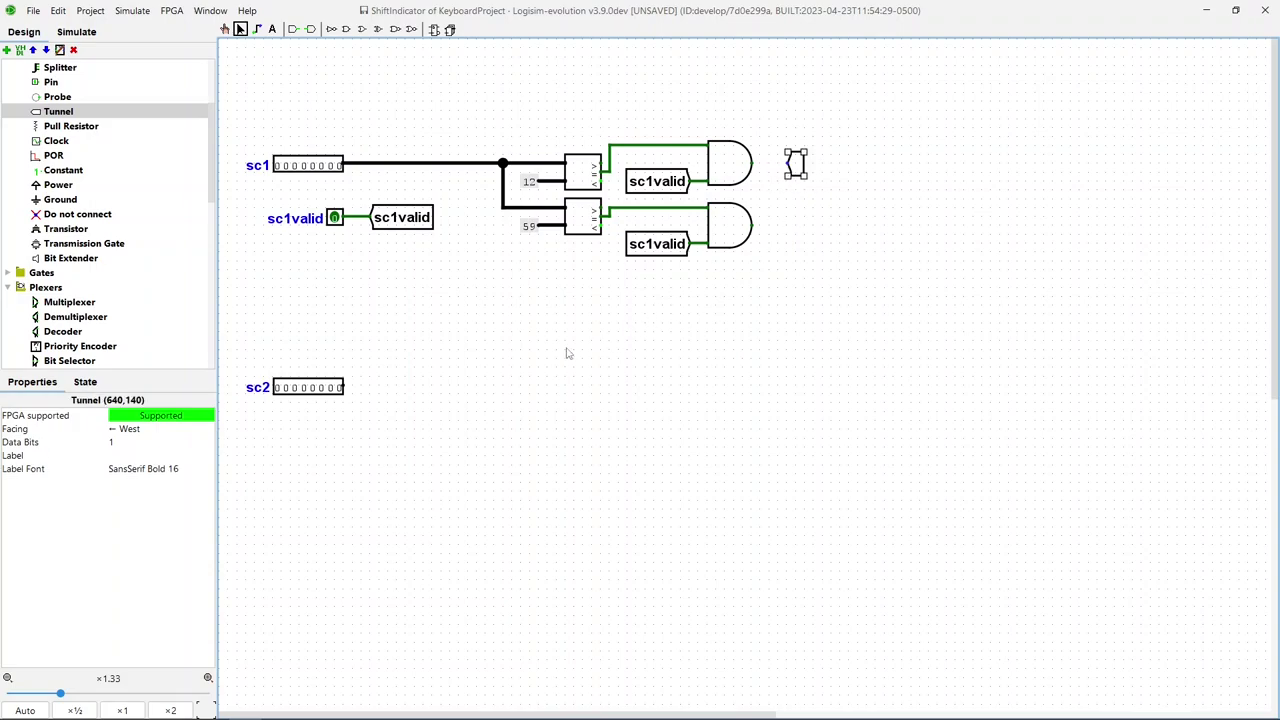
click(143, 455)
text(sc12)
key(Return)
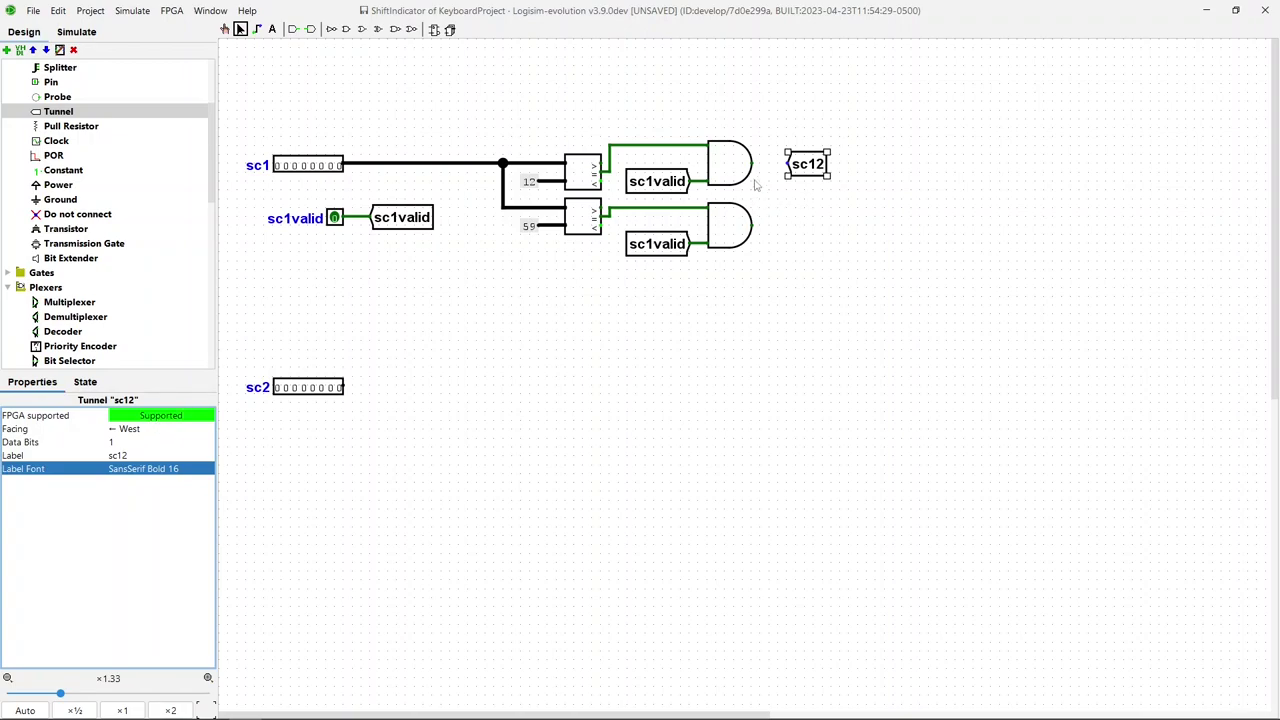
drag(751, 164, 790, 164)
- Copy the sc12 tunnel beside the lower AND gate and relabel it sc59
click(801, 174)
drag(827, 180, 808, 242)
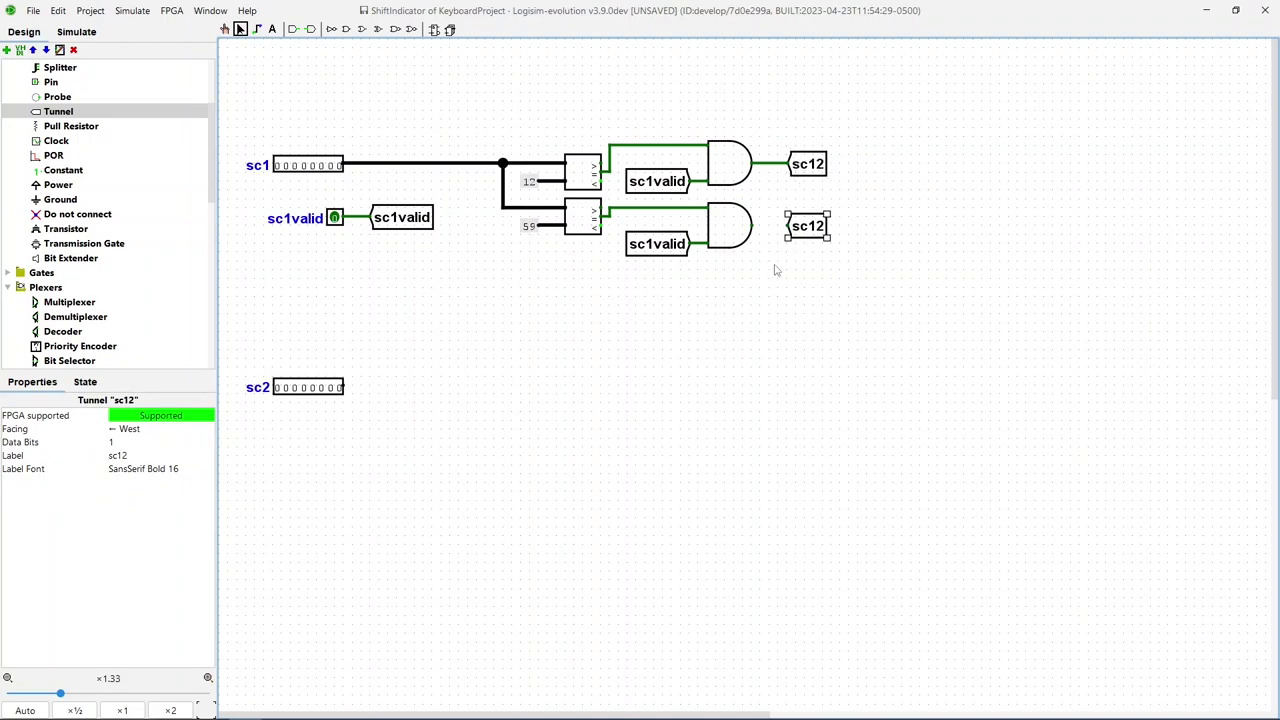
click(145, 455)
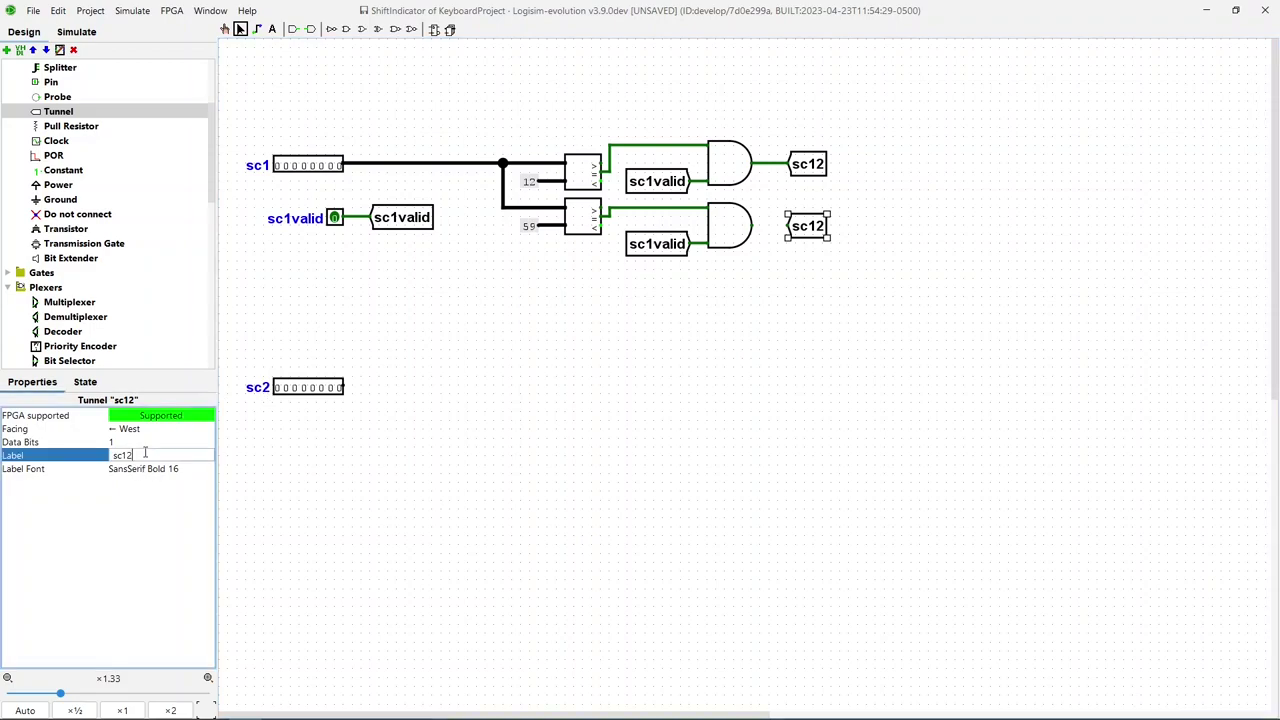
text(59)
key(Return)
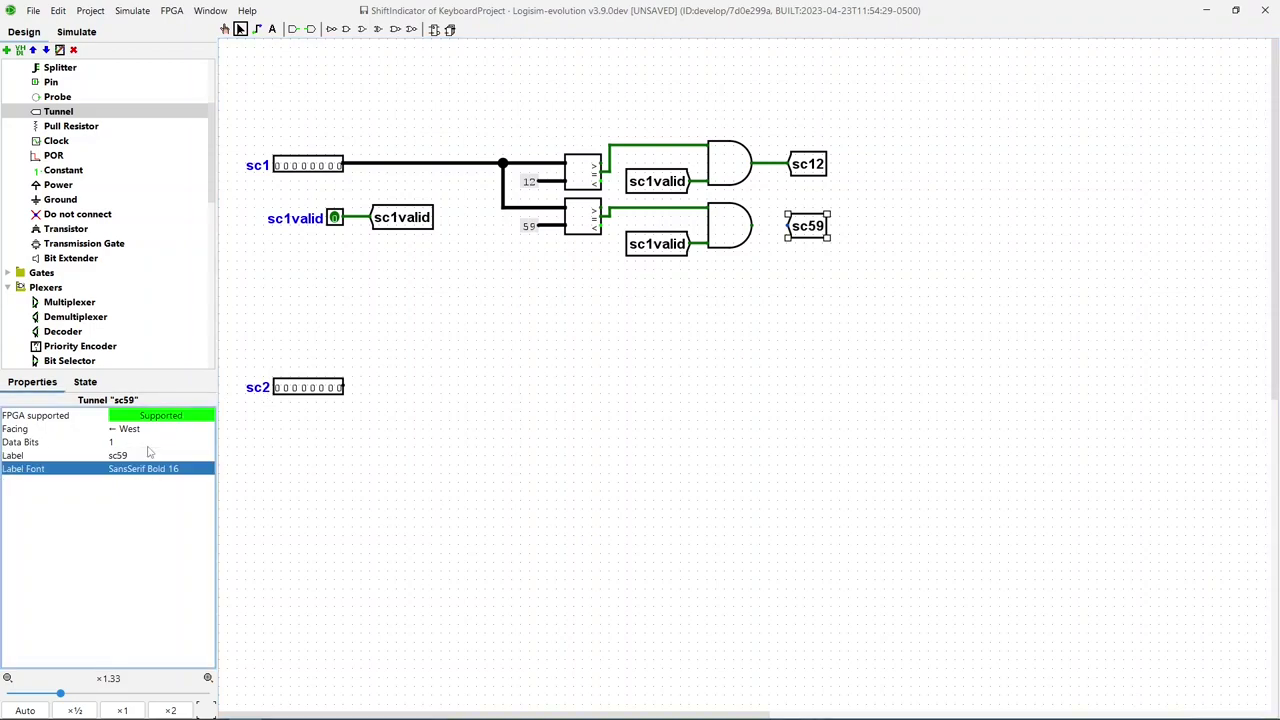
click(752, 226)
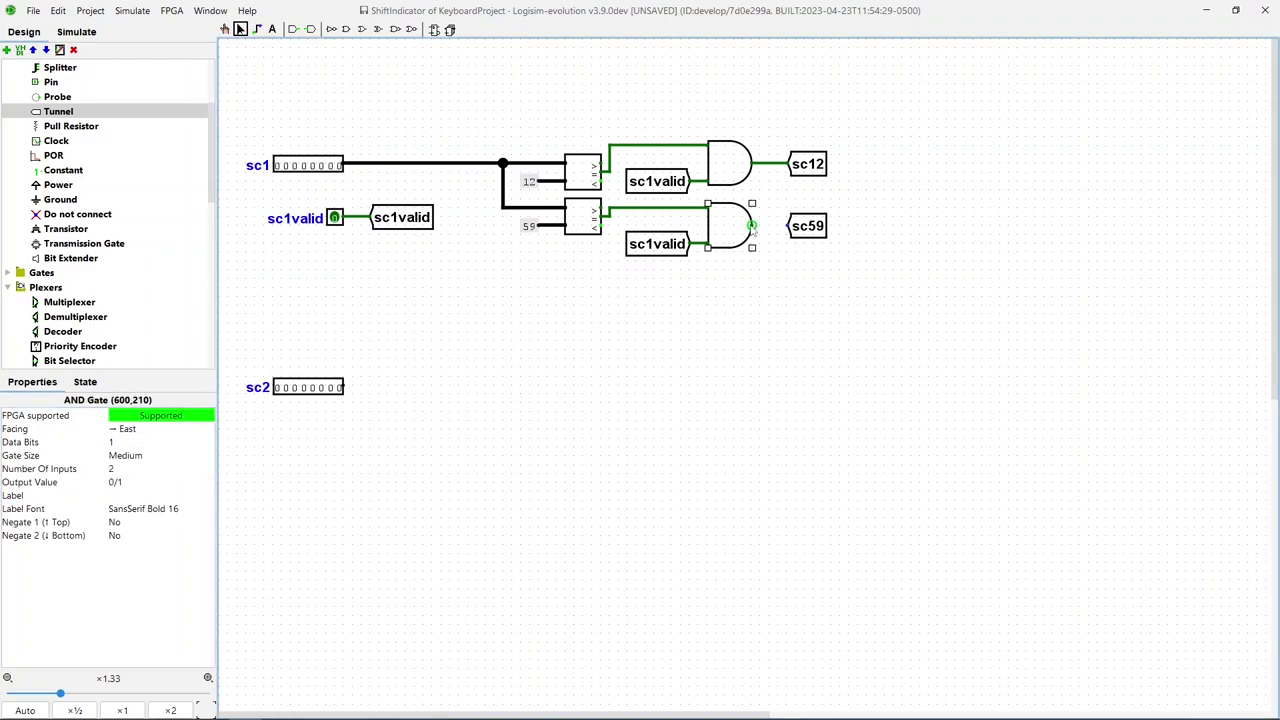
click(765, 271)
- Wire the lower AND gate's output to sc59 and move the sc2 pin upward
drag(752, 226, 782, 227)
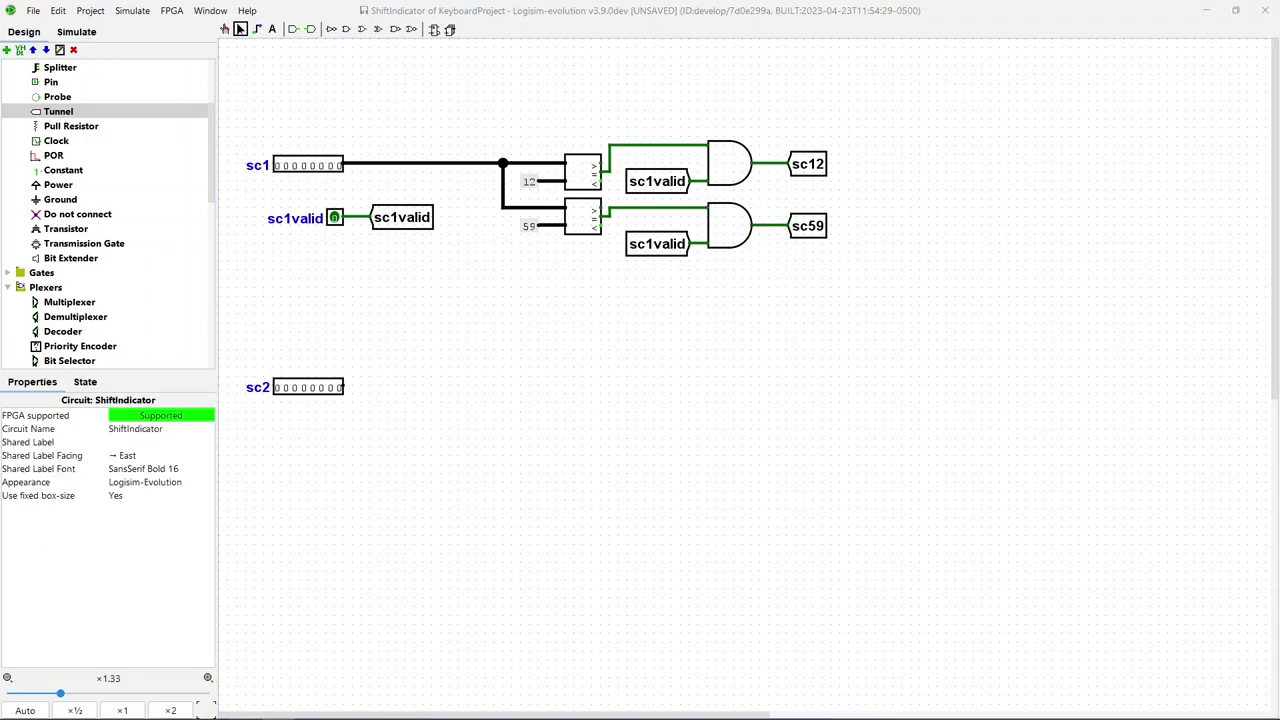
drag(305, 392, 301, 325)
click(337, 378)
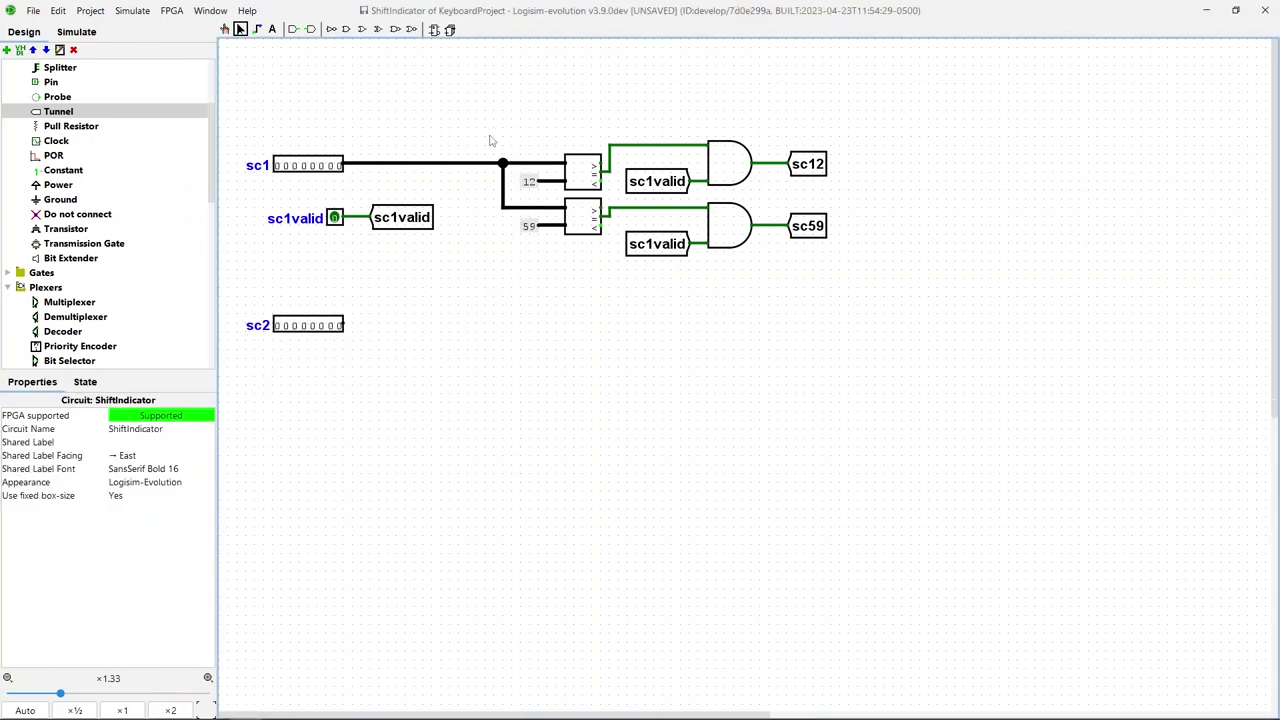
- Copy the comparator and constant next to sc2, wire sc2 in, and set the constant to f0
drag(481, 133, 607, 202)
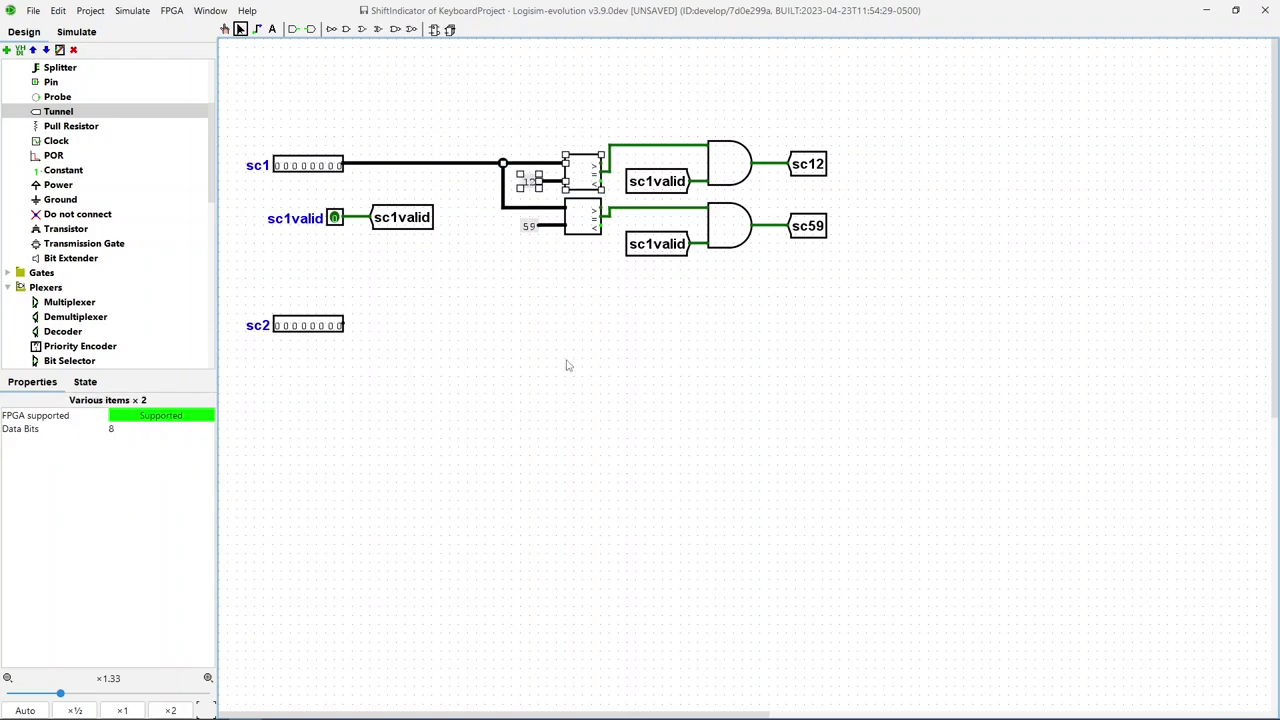
key(Right)
key(Down)
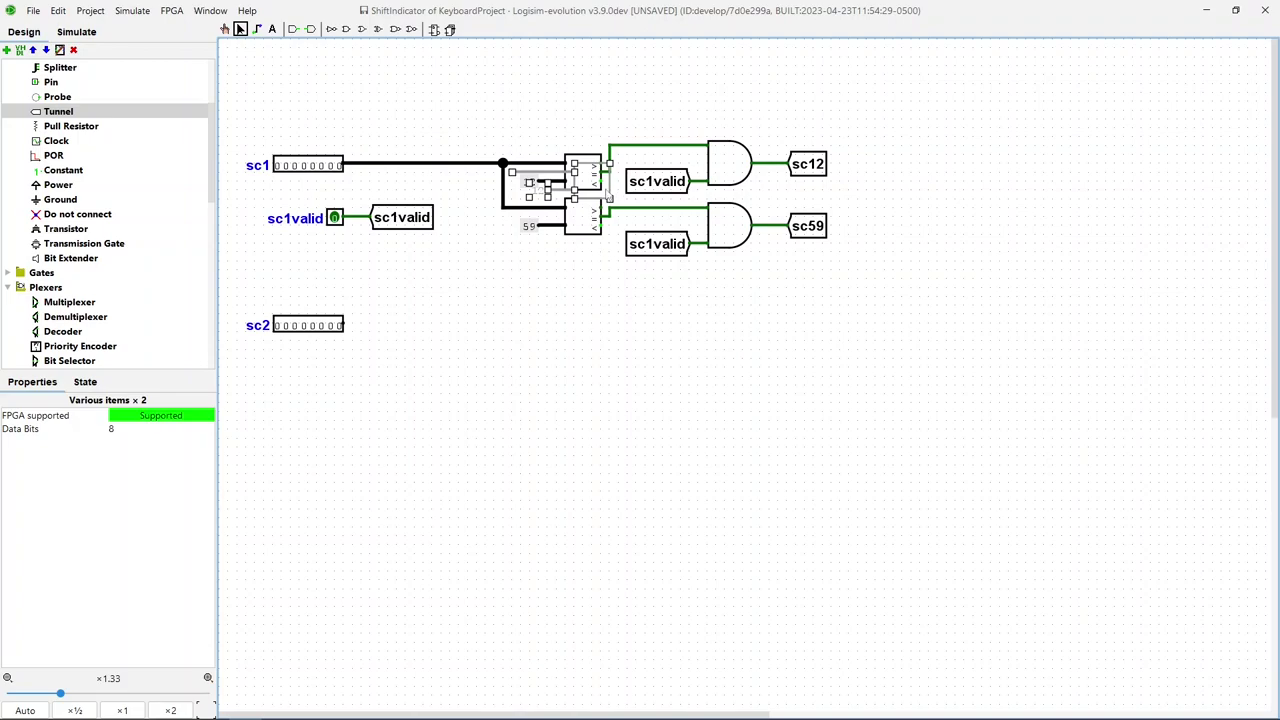
drag(603, 199, 590, 336)
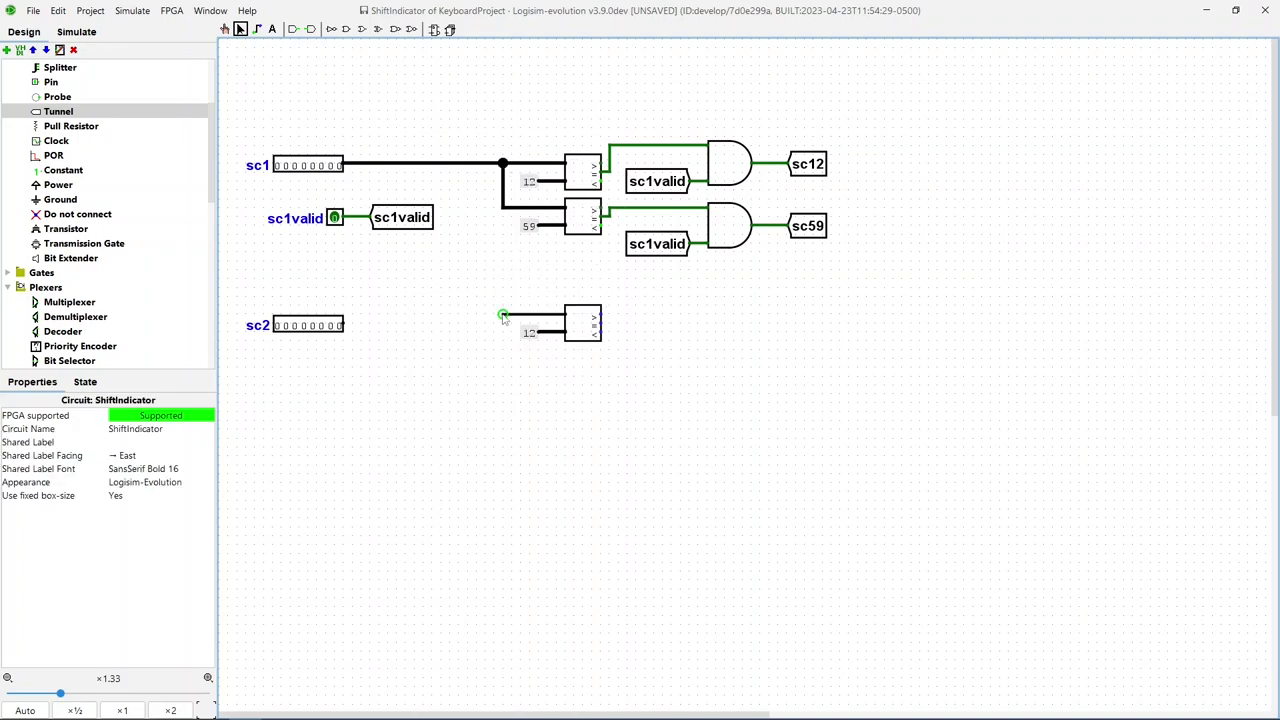
drag(302, 330, 504, 317)
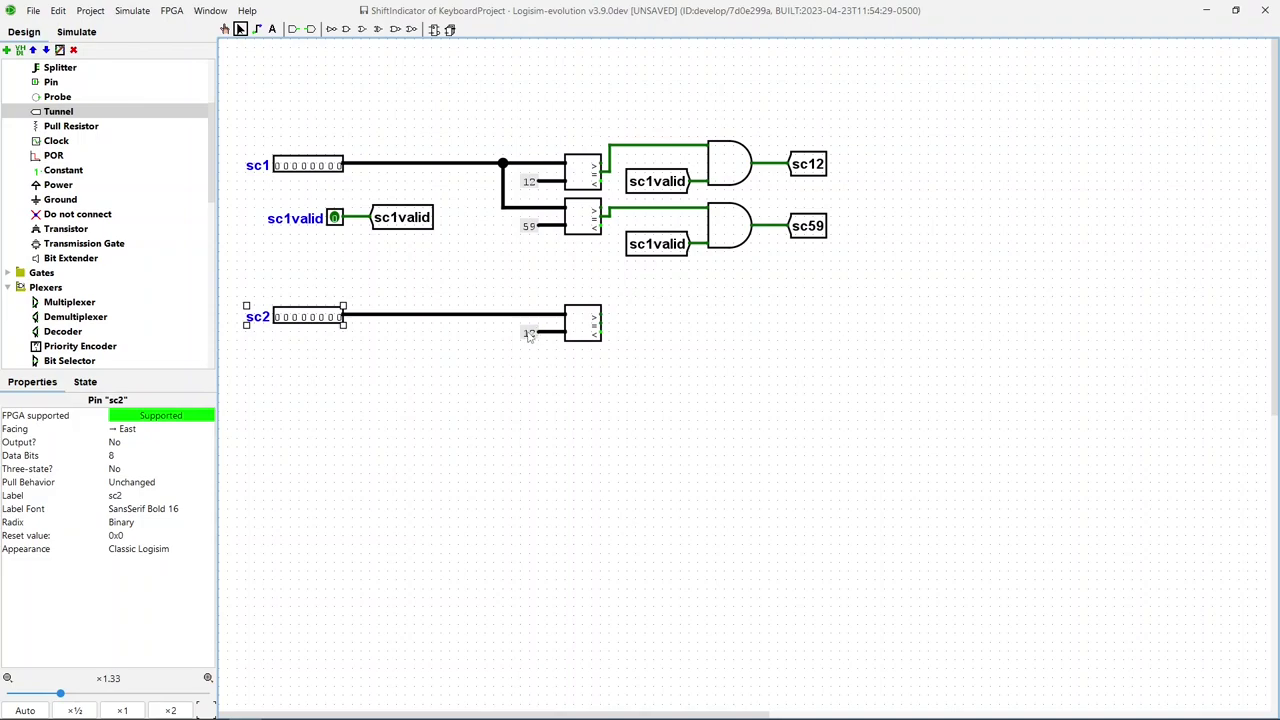
click(529, 333)
click(155, 455)
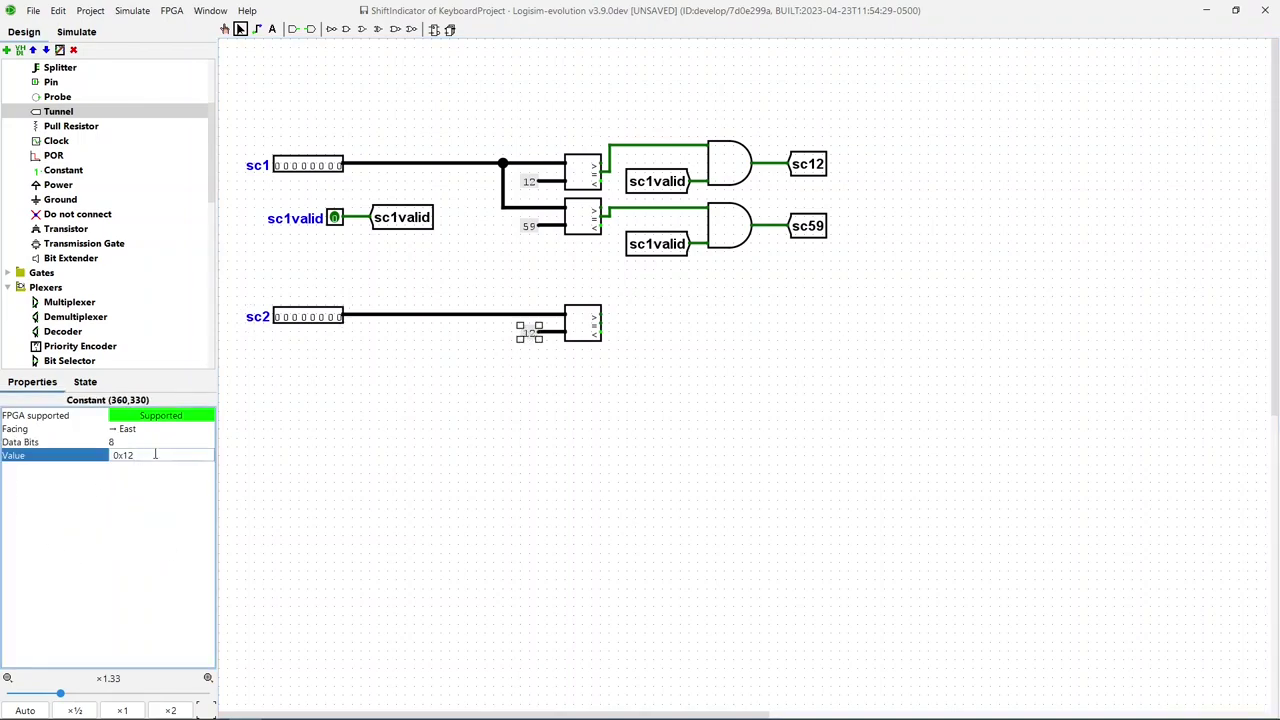
text(f0)
key(Return)
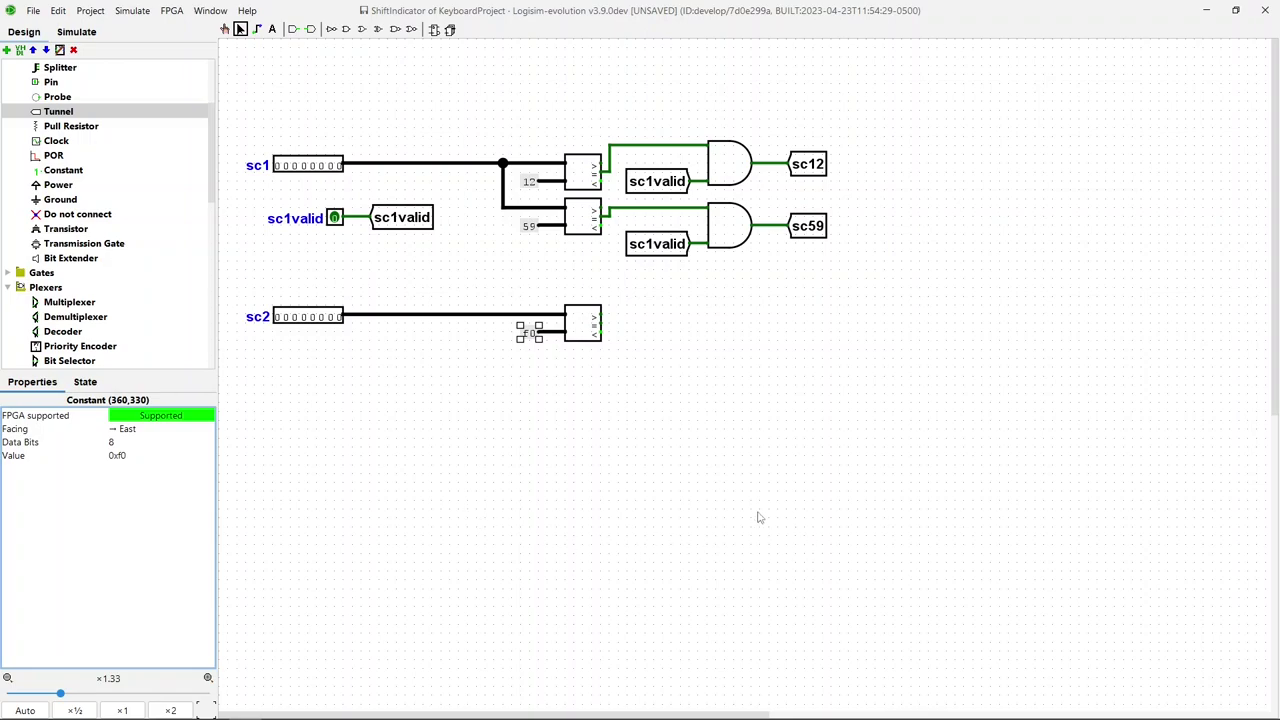
- Add a tunnel labelled scf0 at the sc2 comparator's output and wire it
click(815, 230)
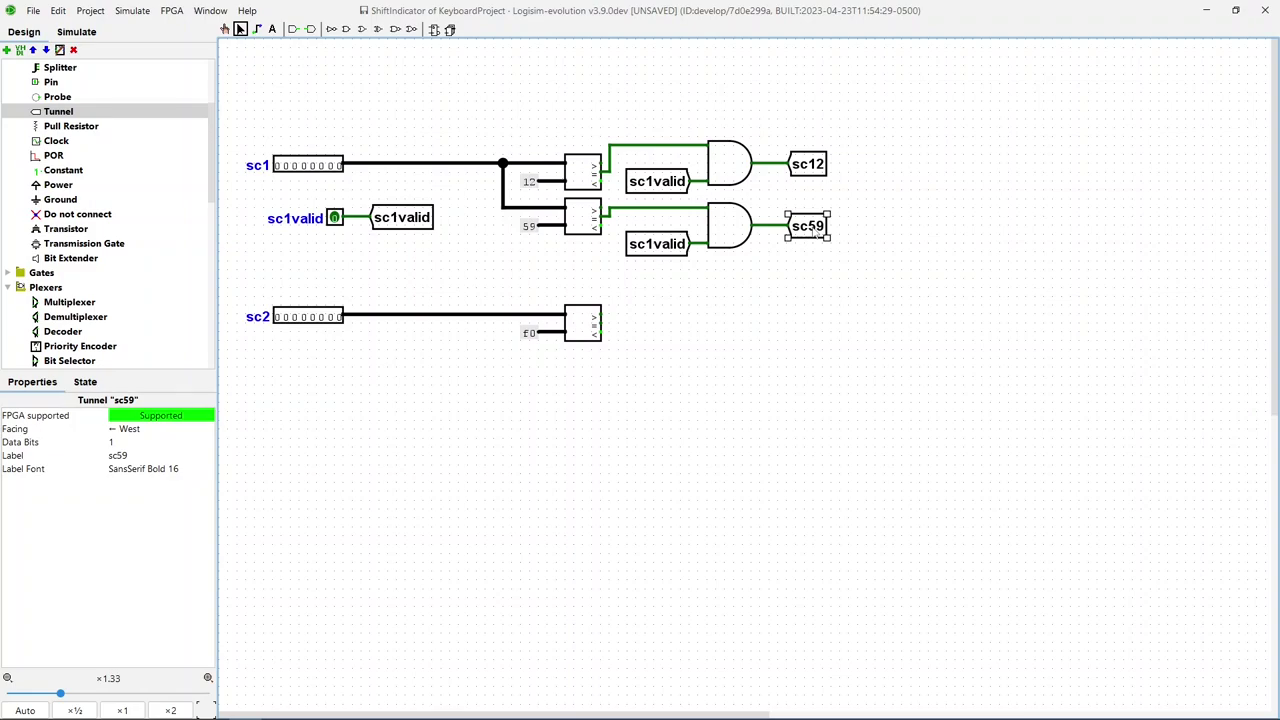
right_click(816, 233)
click(795, 252)
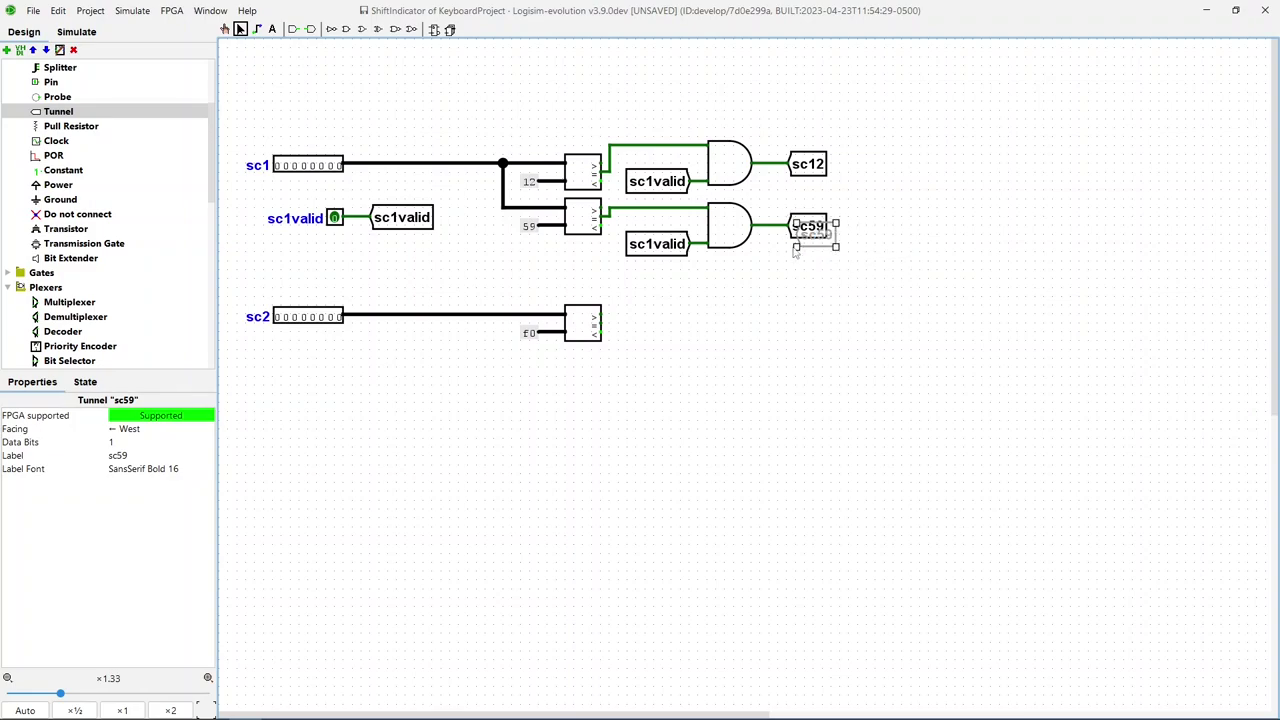
click(643, 334)
click(139, 456)
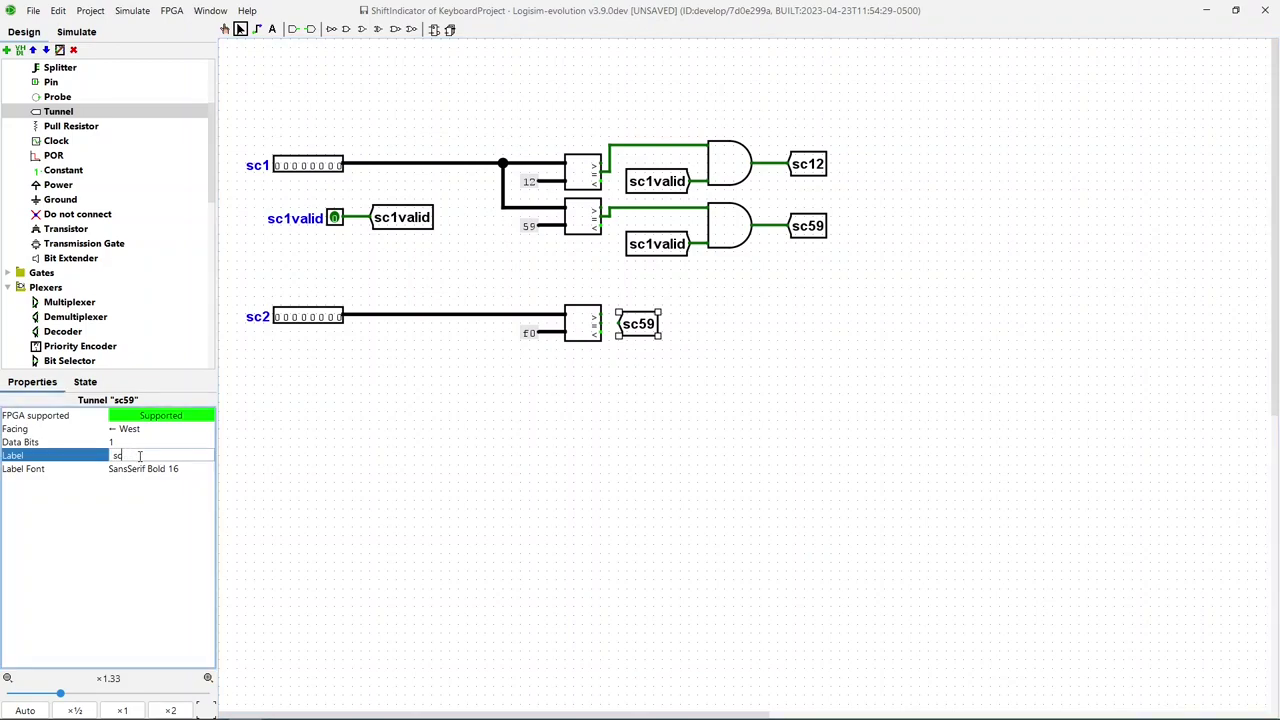
text(f0)
key(Return)
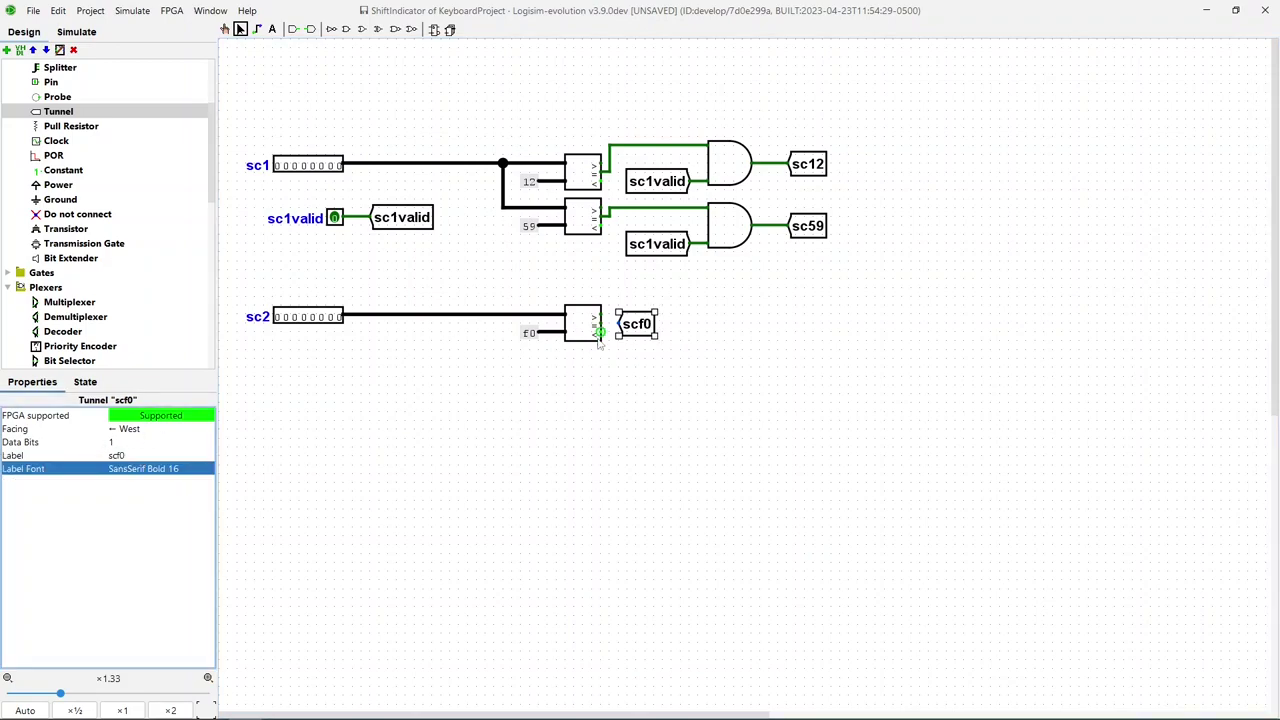
drag(601, 322, 620, 323)
- Place a NOT gate and attach an east-facing copy of the scf0 tunnel to its input
click(647, 384)
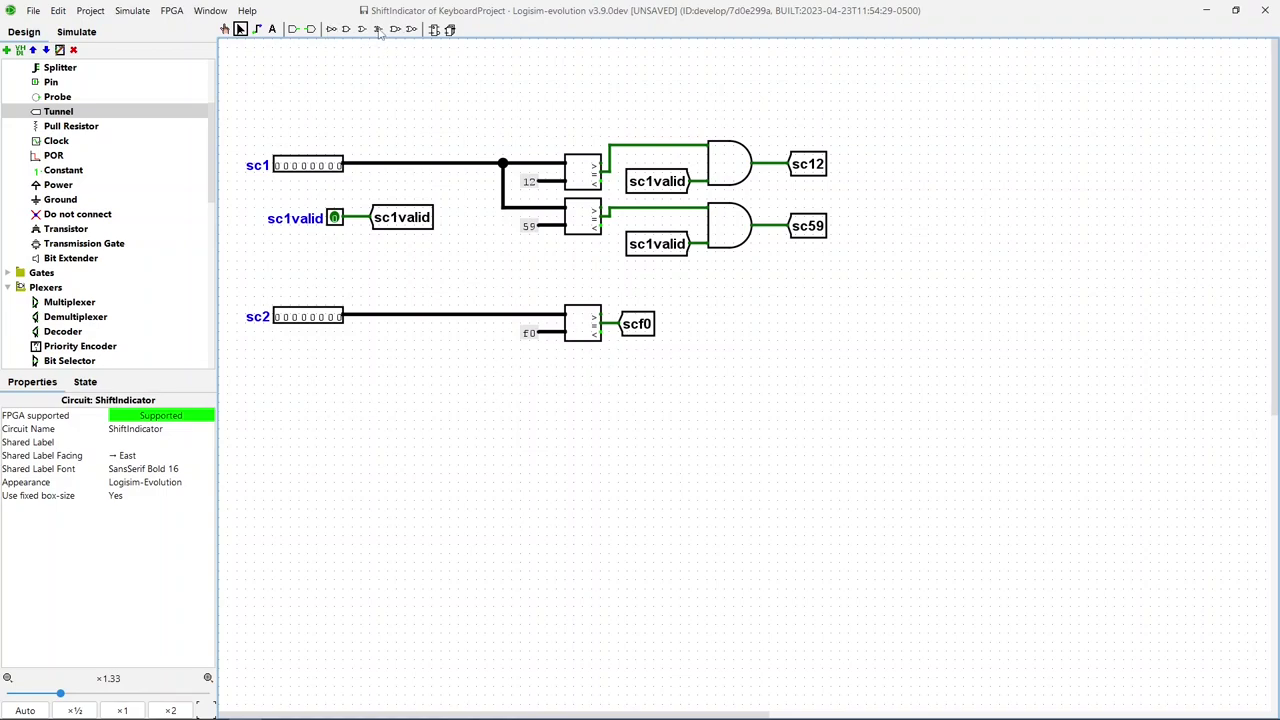
click(331, 29)
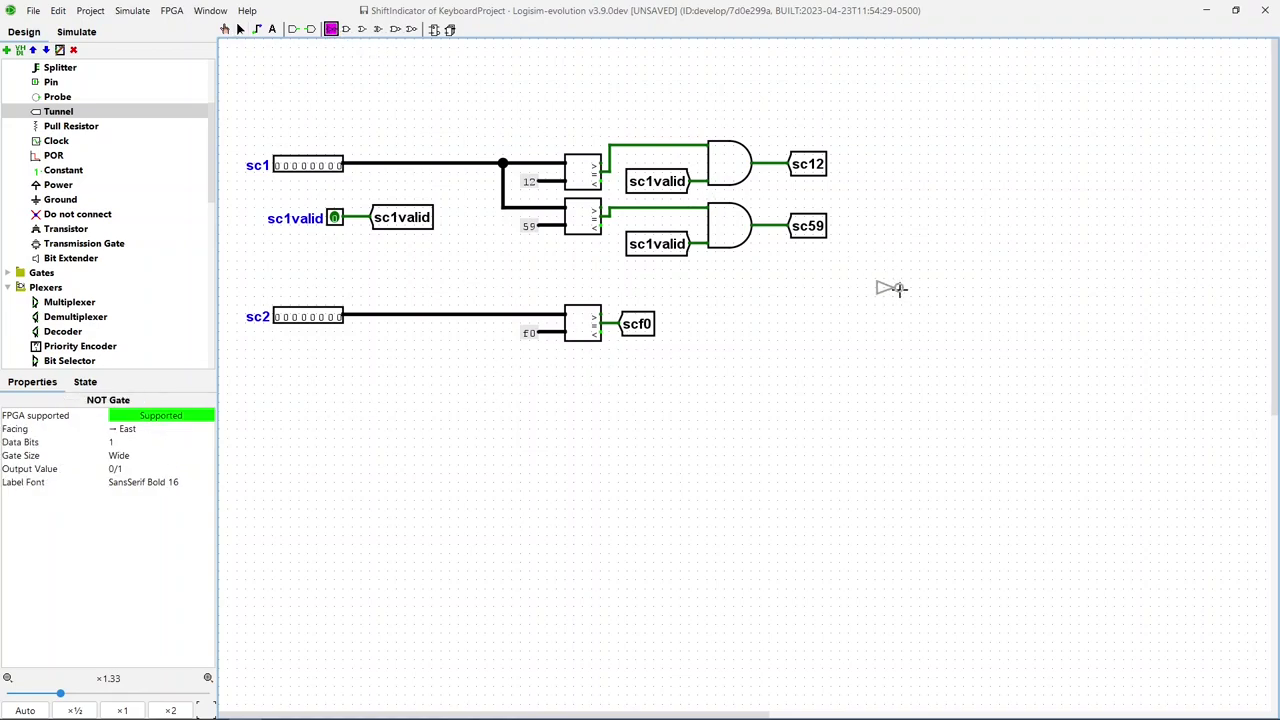
click(820, 323)
click(734, 380)
click(638, 330)
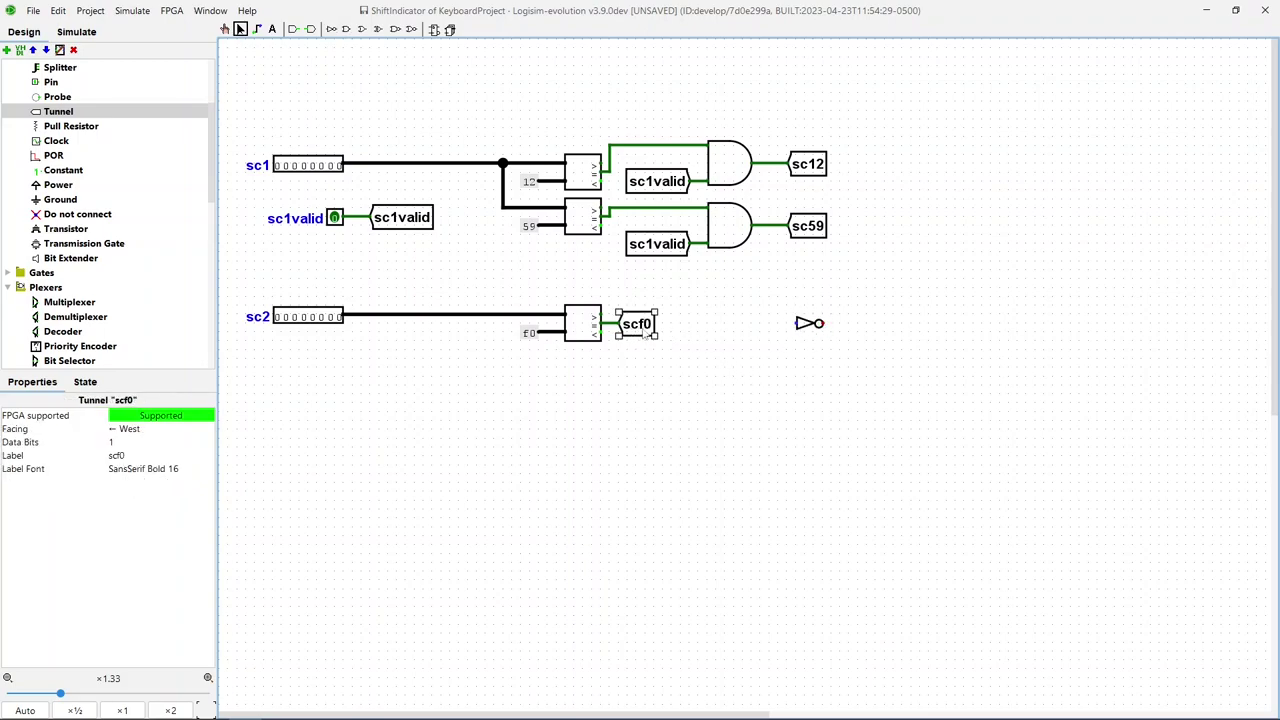
click(766, 332)
click(128, 430)
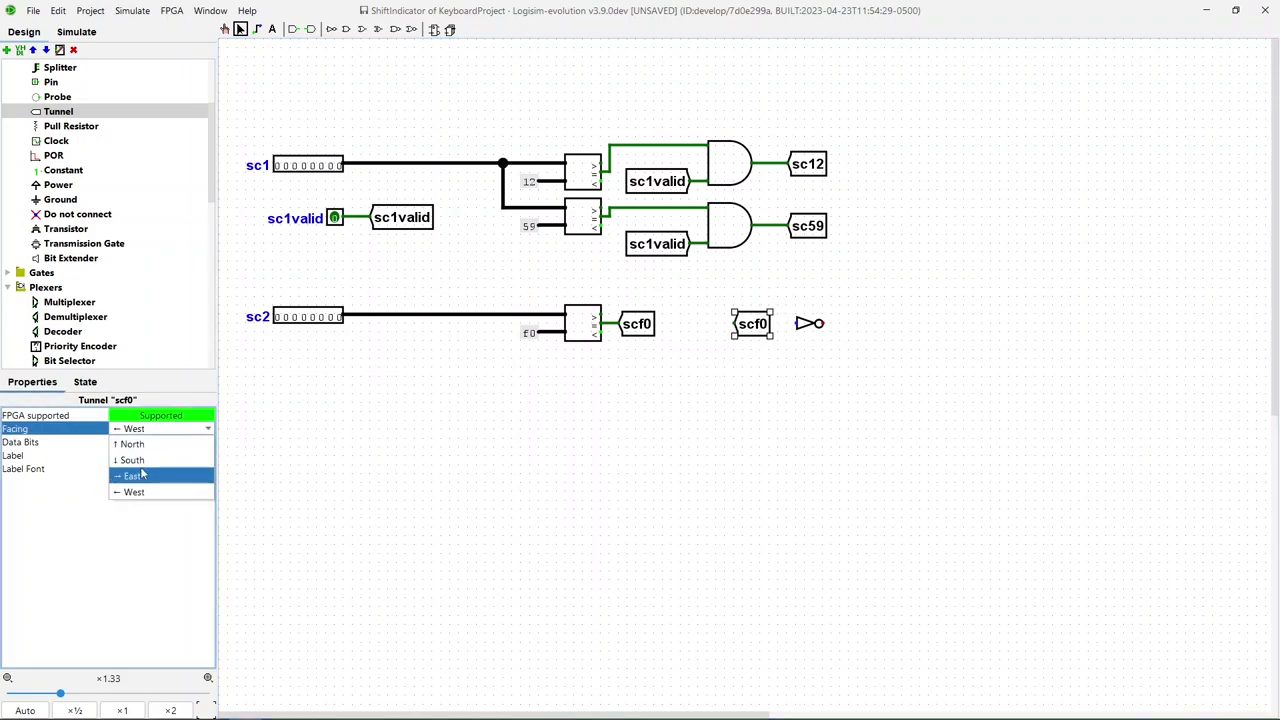
click(150, 472)
drag(710, 335, 798, 323)
click(800, 350)
- Add a west-facing tunnel labelled notscf0 on the NOT gate's output
click(742, 334)
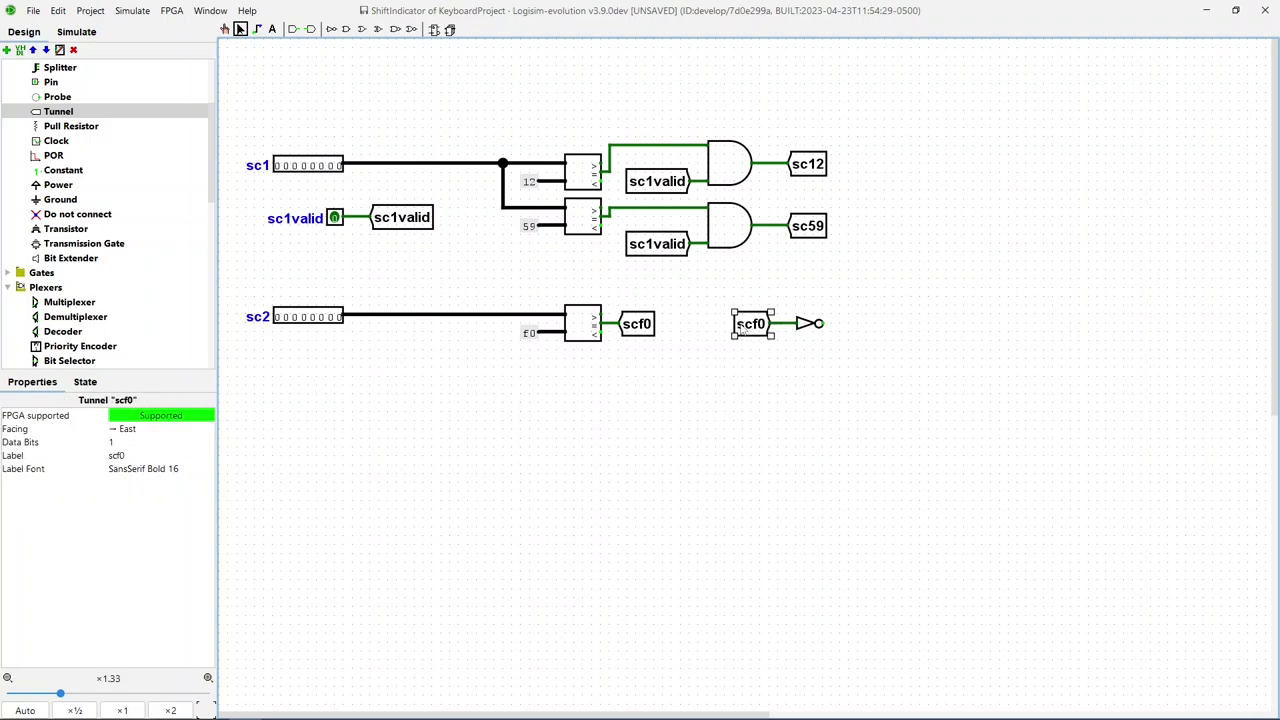
key(ctrl+v)
click(876, 334)
click(166, 455)
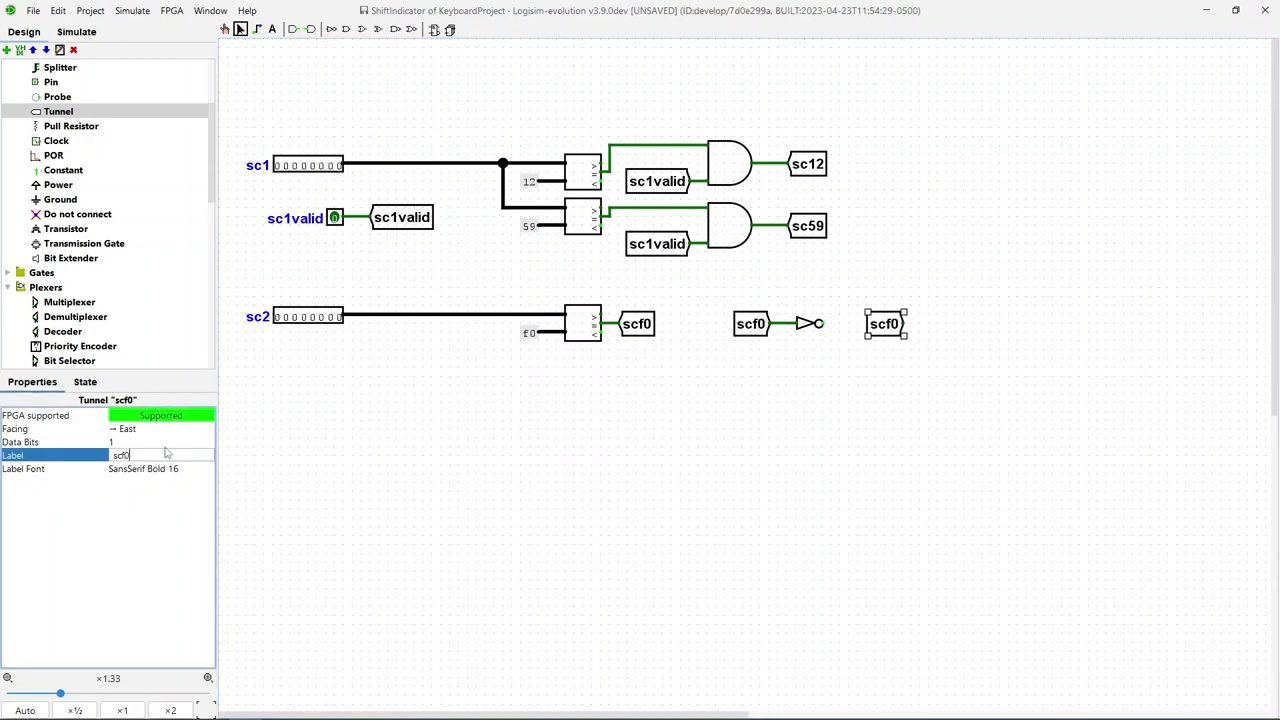
key(Home)
text(not)
key(Return)
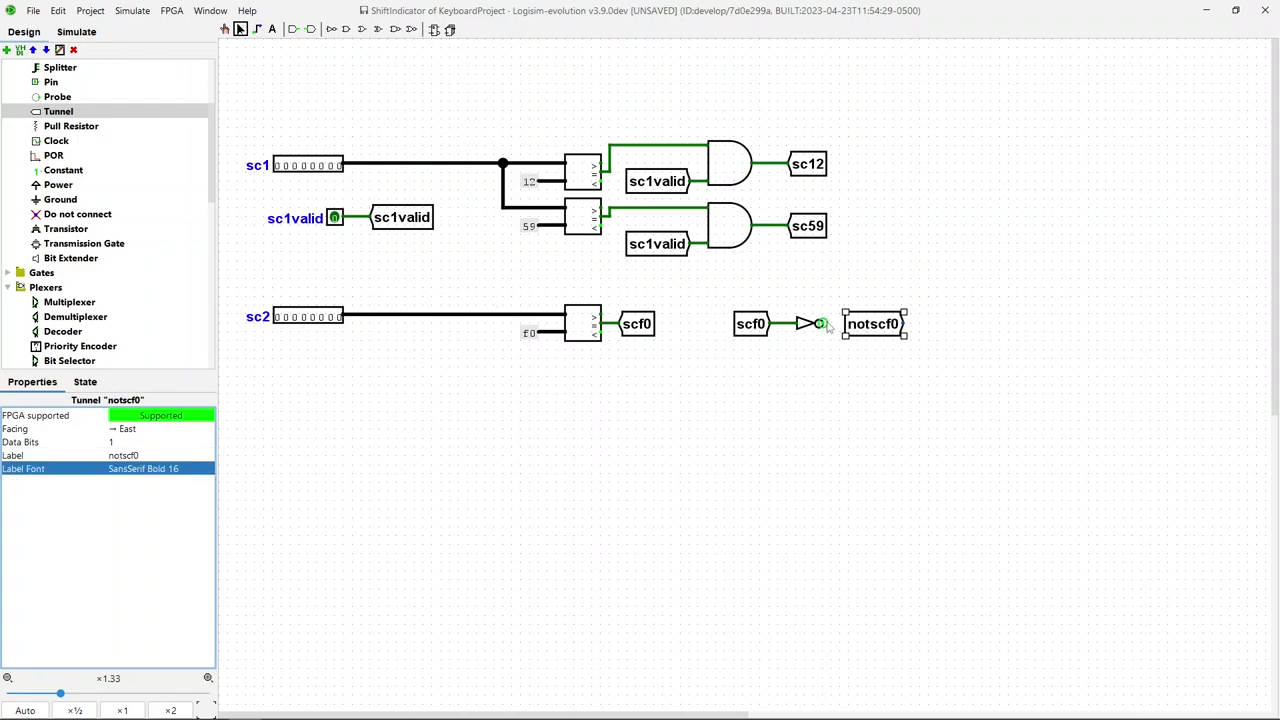
click(155, 429)
click(200, 494)
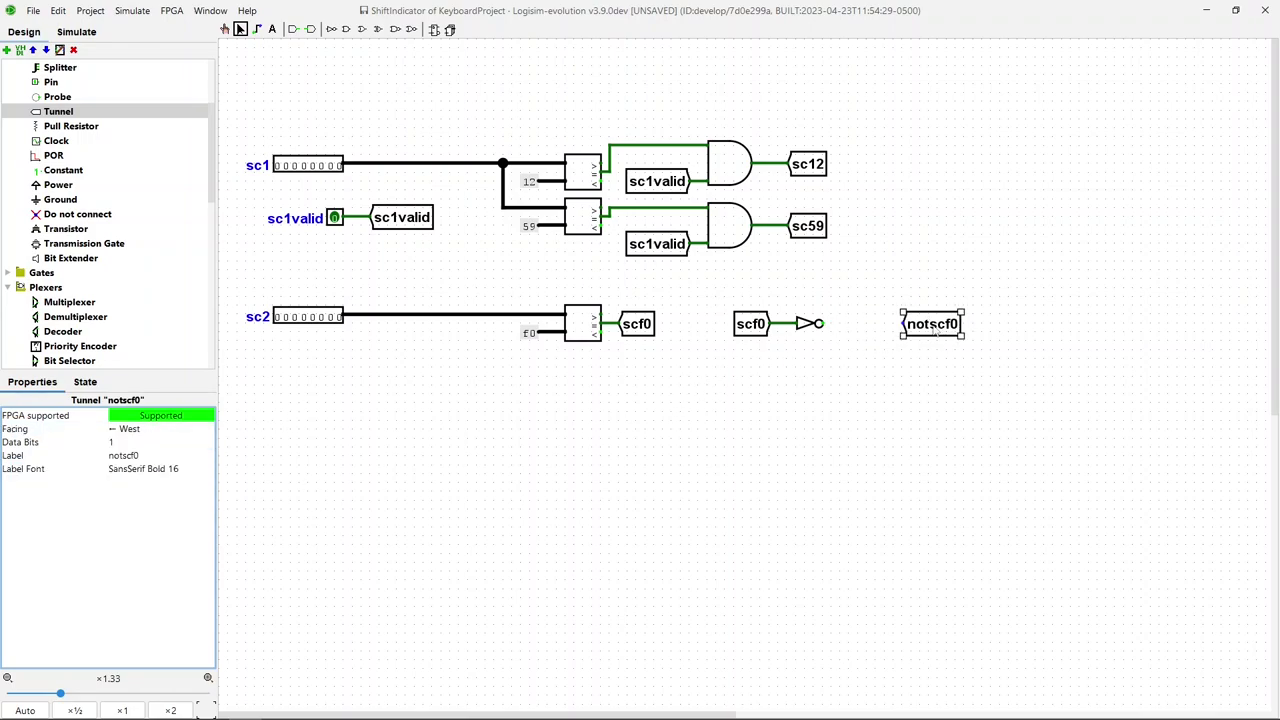
drag(935, 335, 845, 325)
click(843, 407)
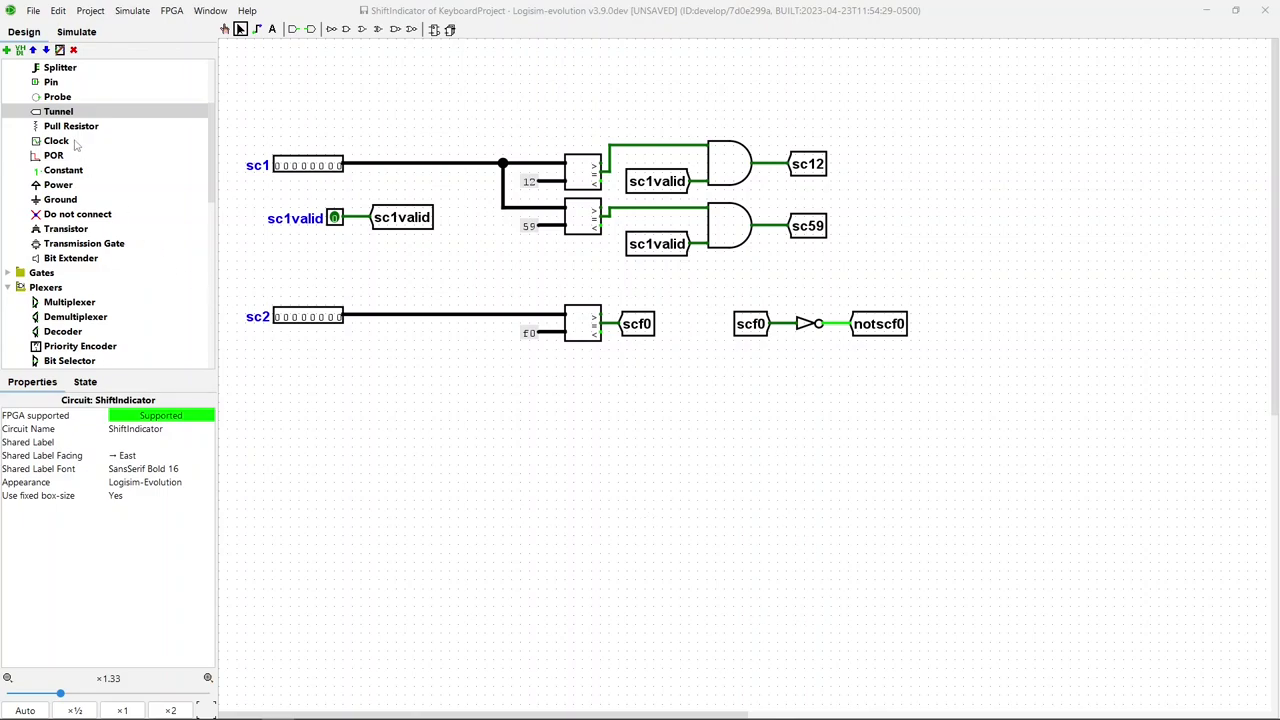
- Place an input pin just below sc2 and label it kbdclk
click(52, 83)
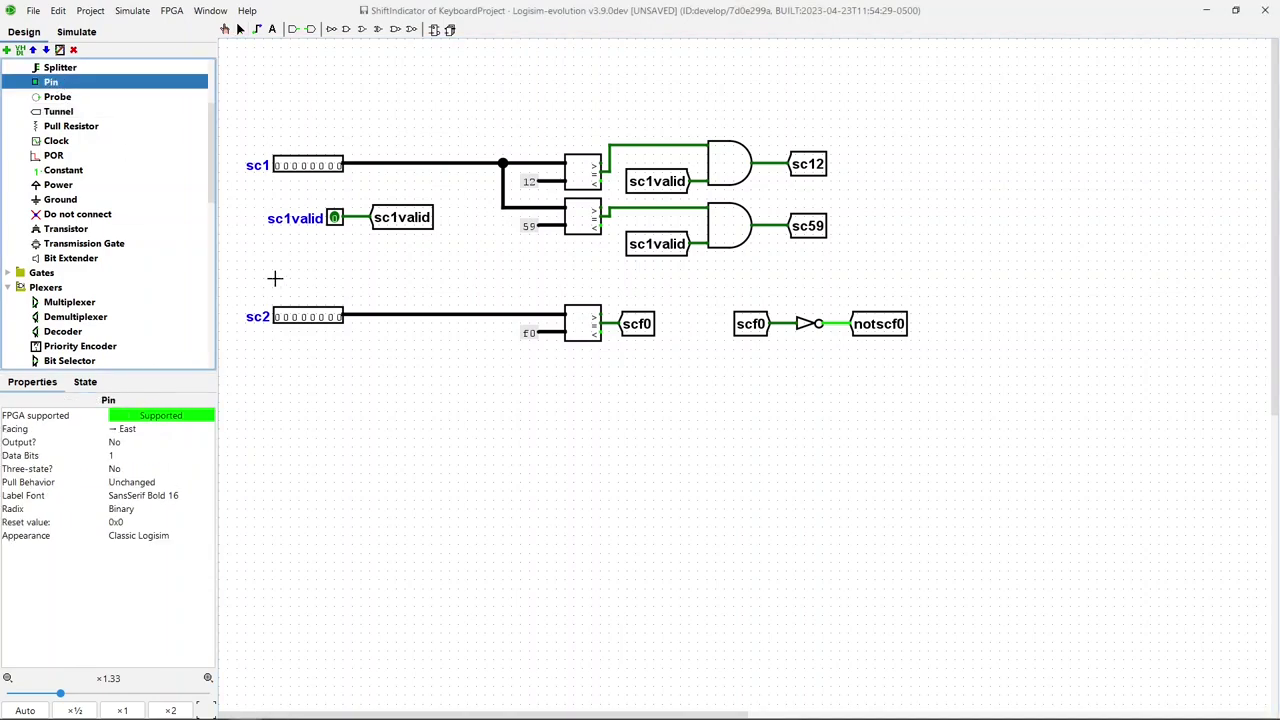
click(336, 359)
click(164, 496)
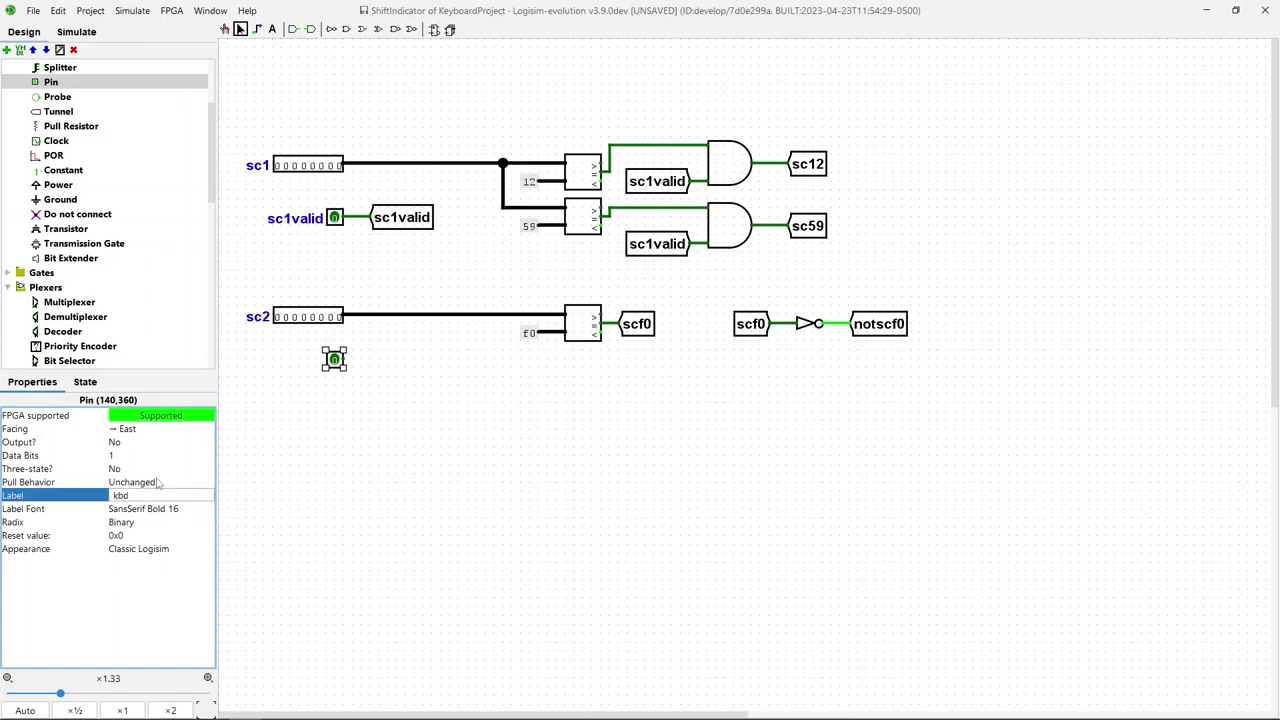
text(kbdclk)
key(Return)
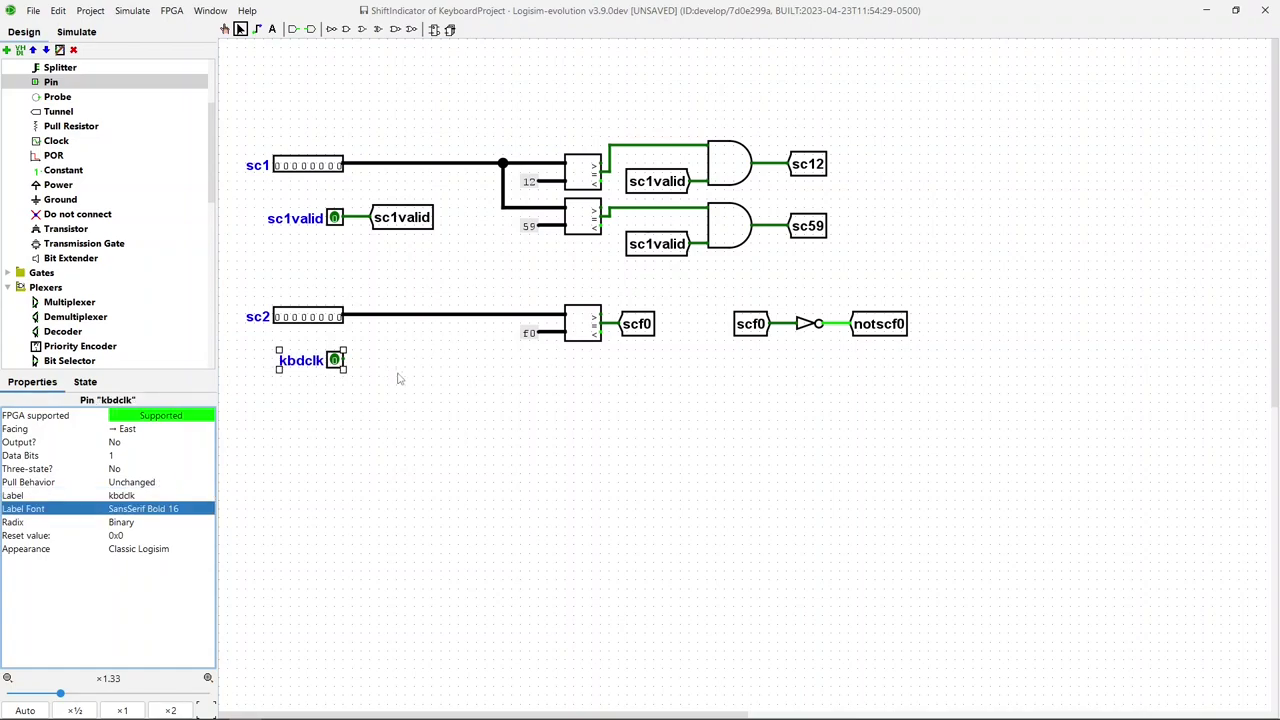
click(428, 423)
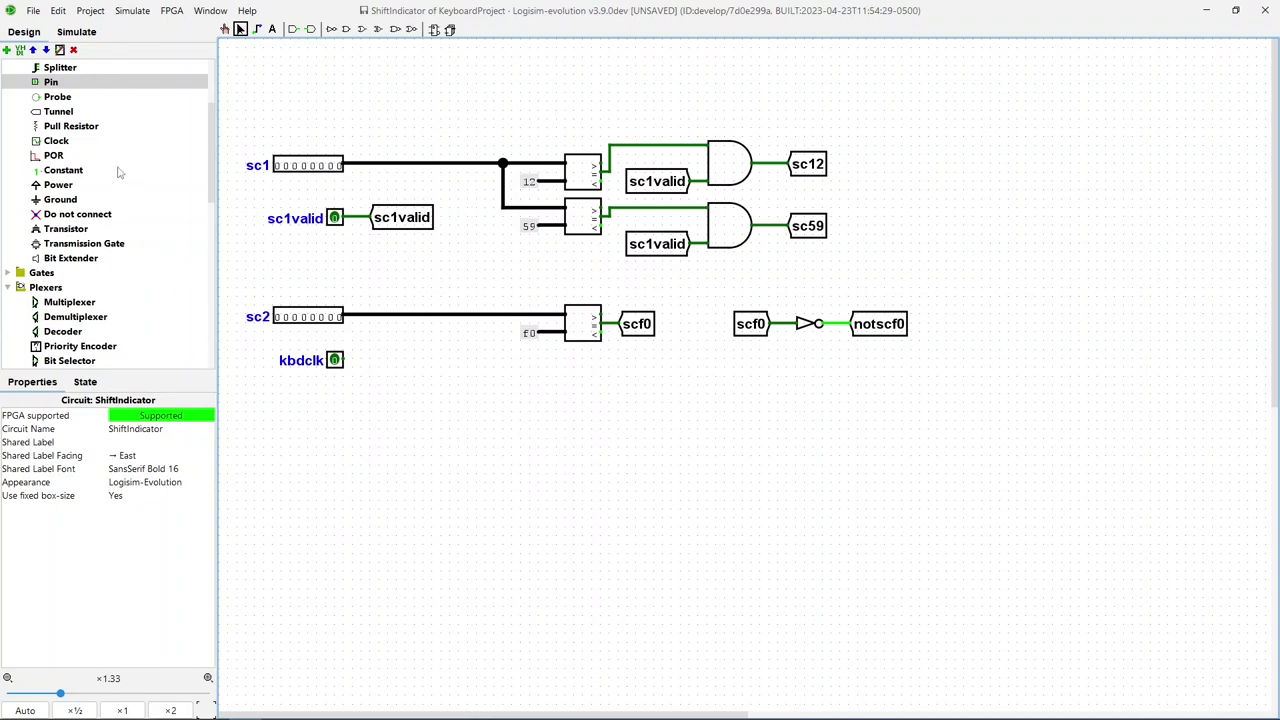
- Place a D flip-flop below the input pins
scroll(120, 160, down, 3)
scroll(104, 219, down, 5)
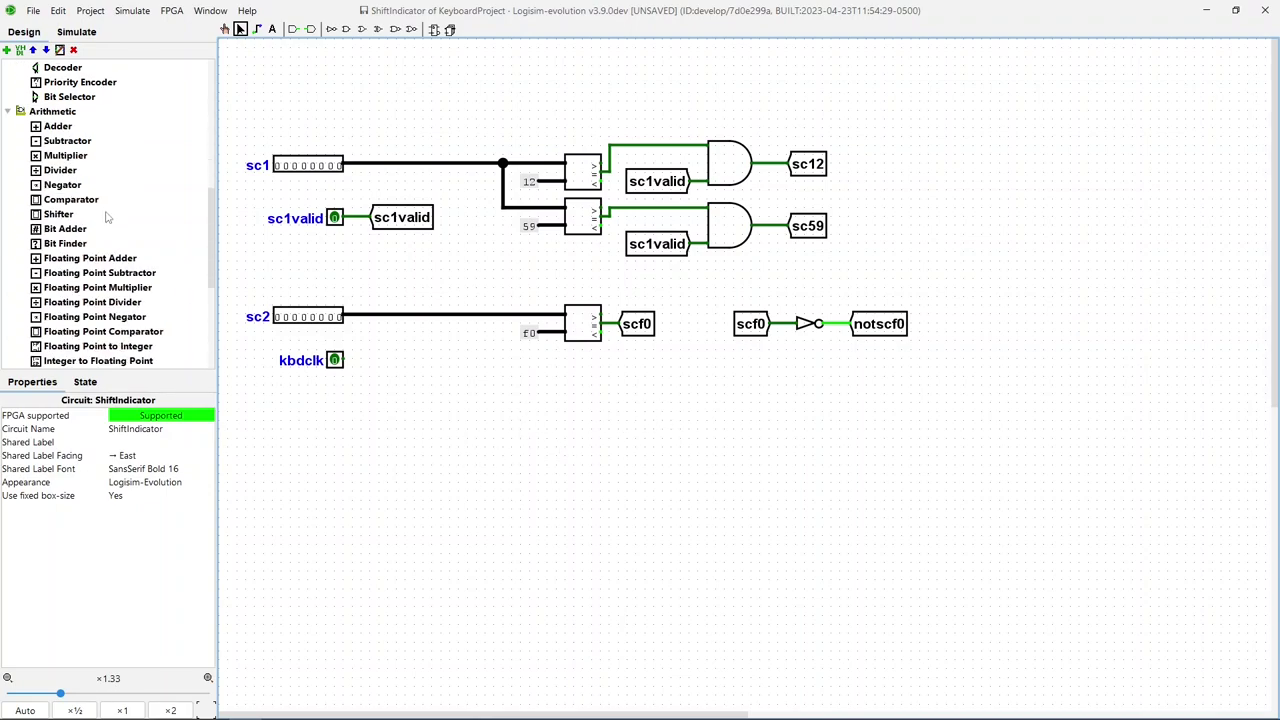
scroll(74, 207, up, 3)
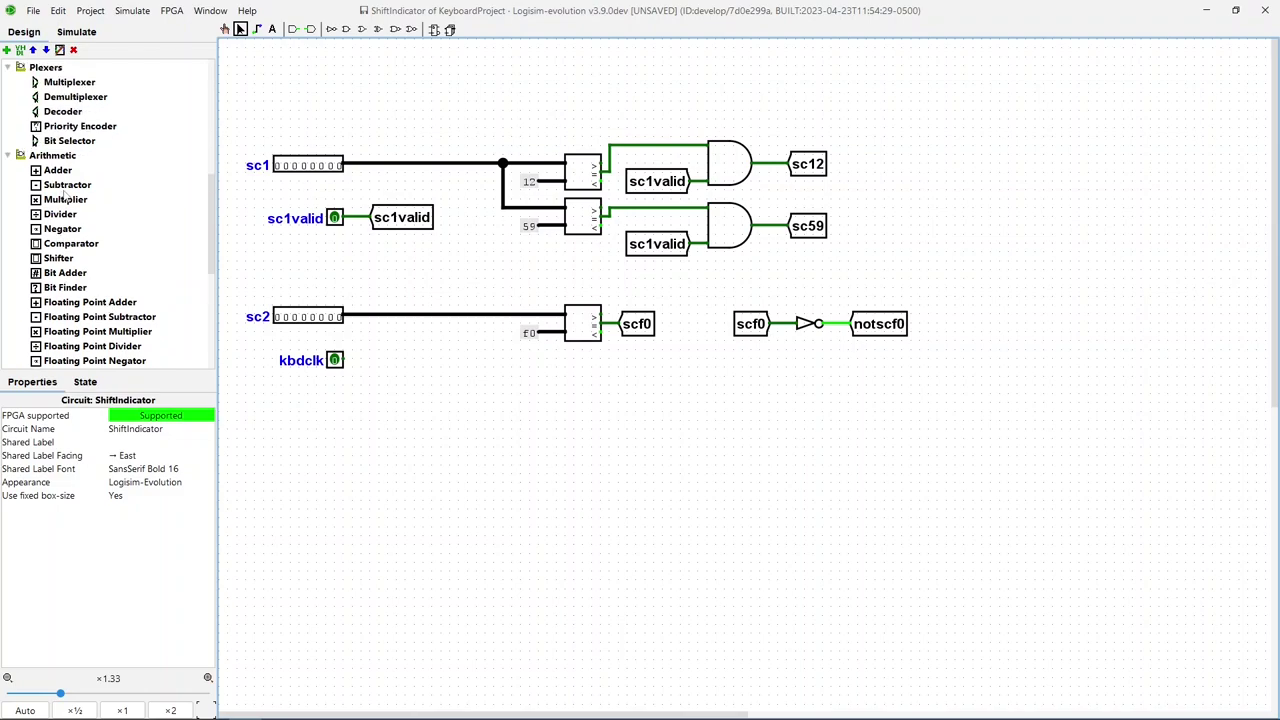
scroll(65, 196, down, 6)
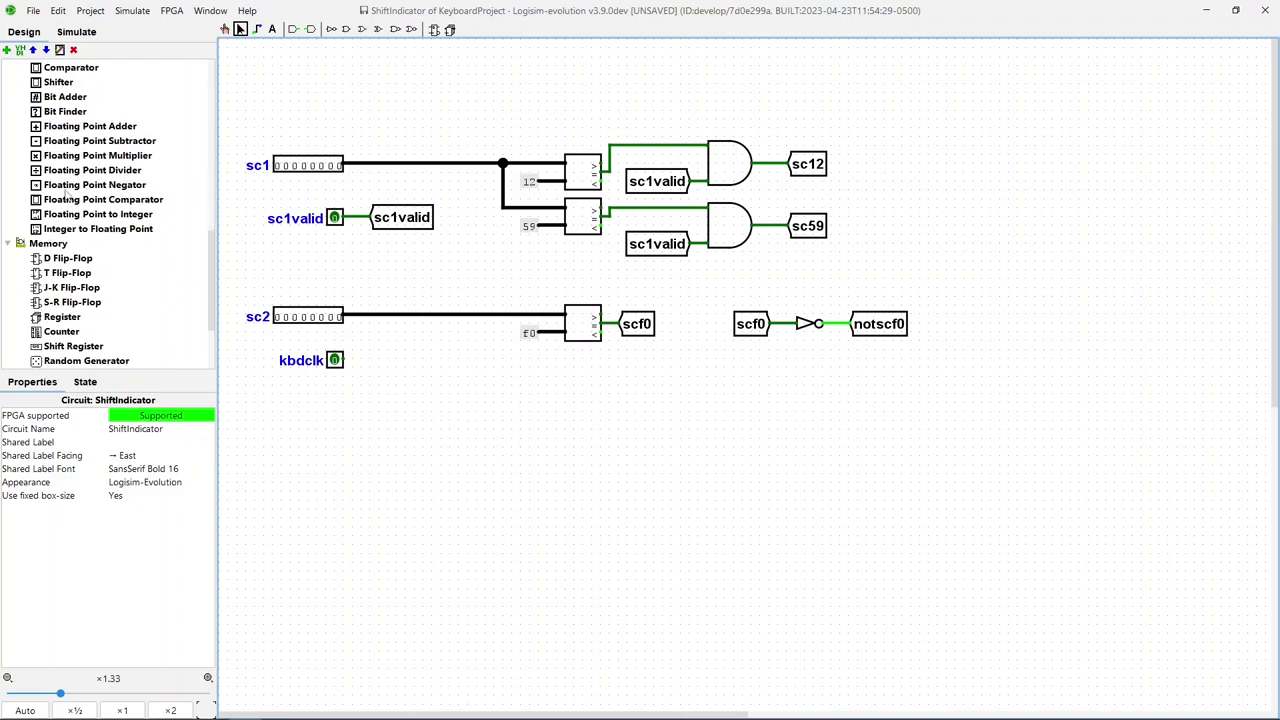
click(67, 258)
click(468, 457)
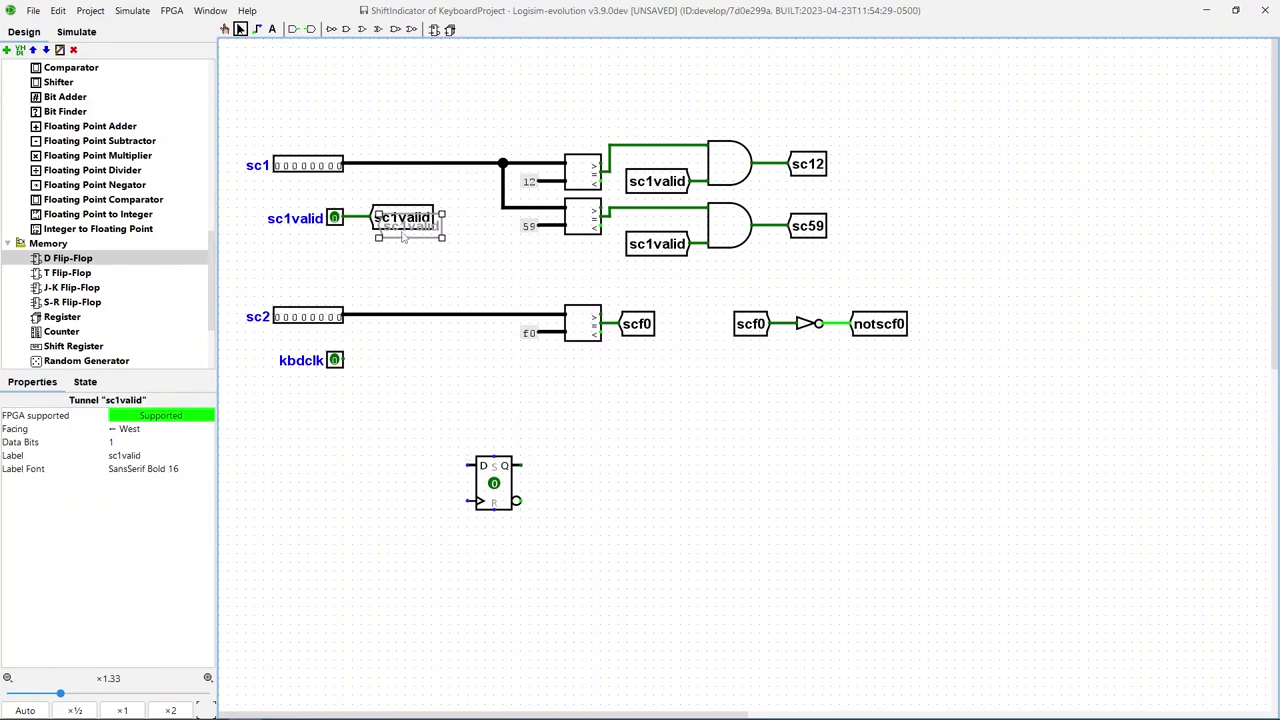
- Add a kbdclk tunnel beside the kbdclk pin and an east-facing kbdclk tunnel at the flip-flop clock
click(396, 380)
text(kbdclk)
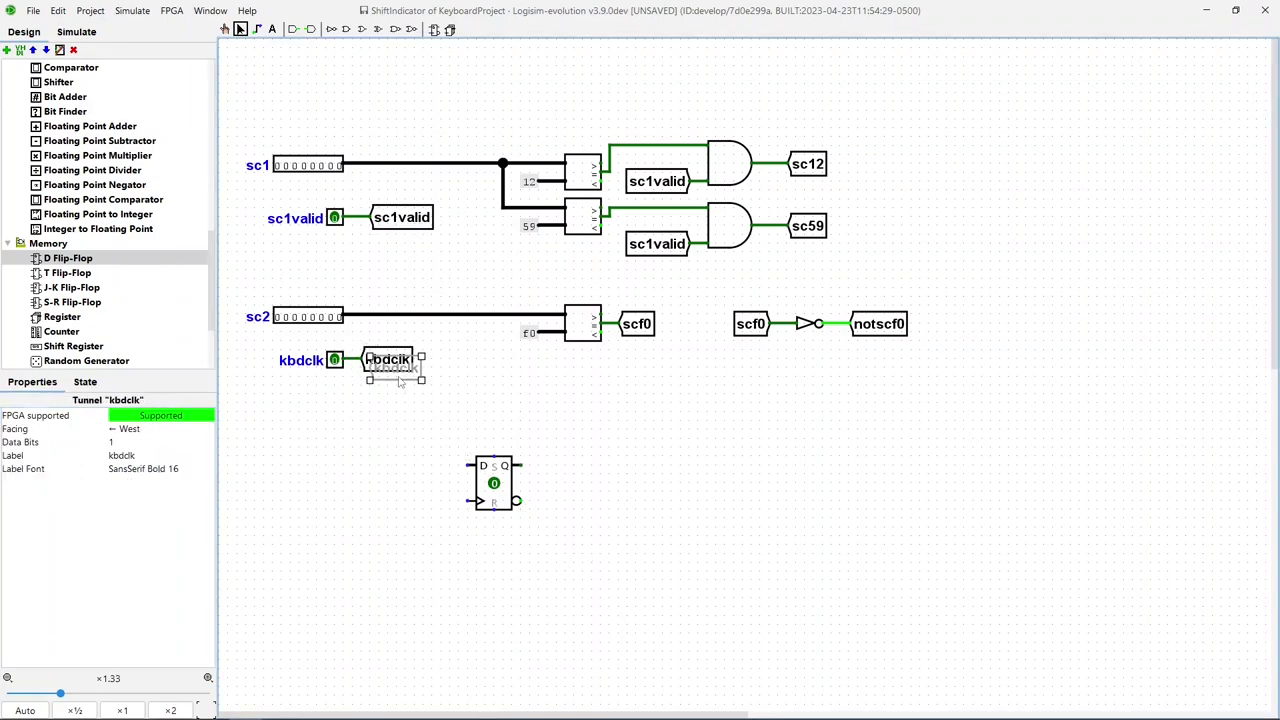
click(427, 506)
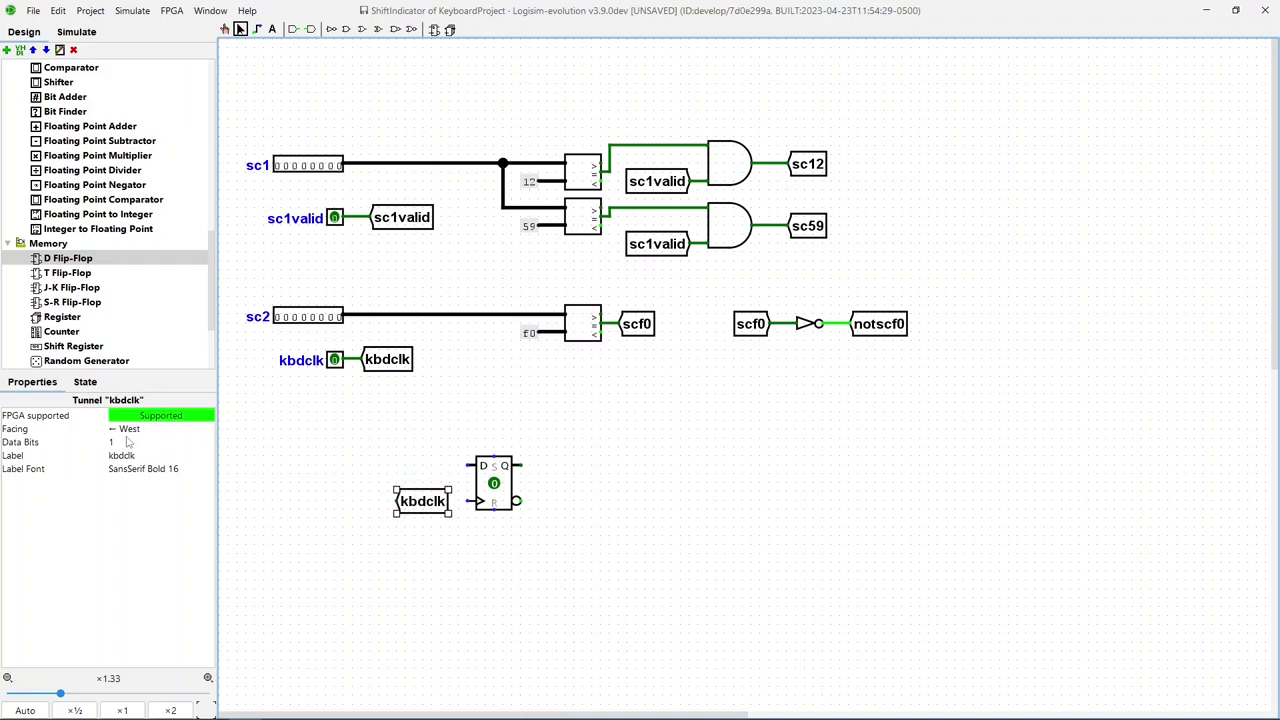
key(Right)
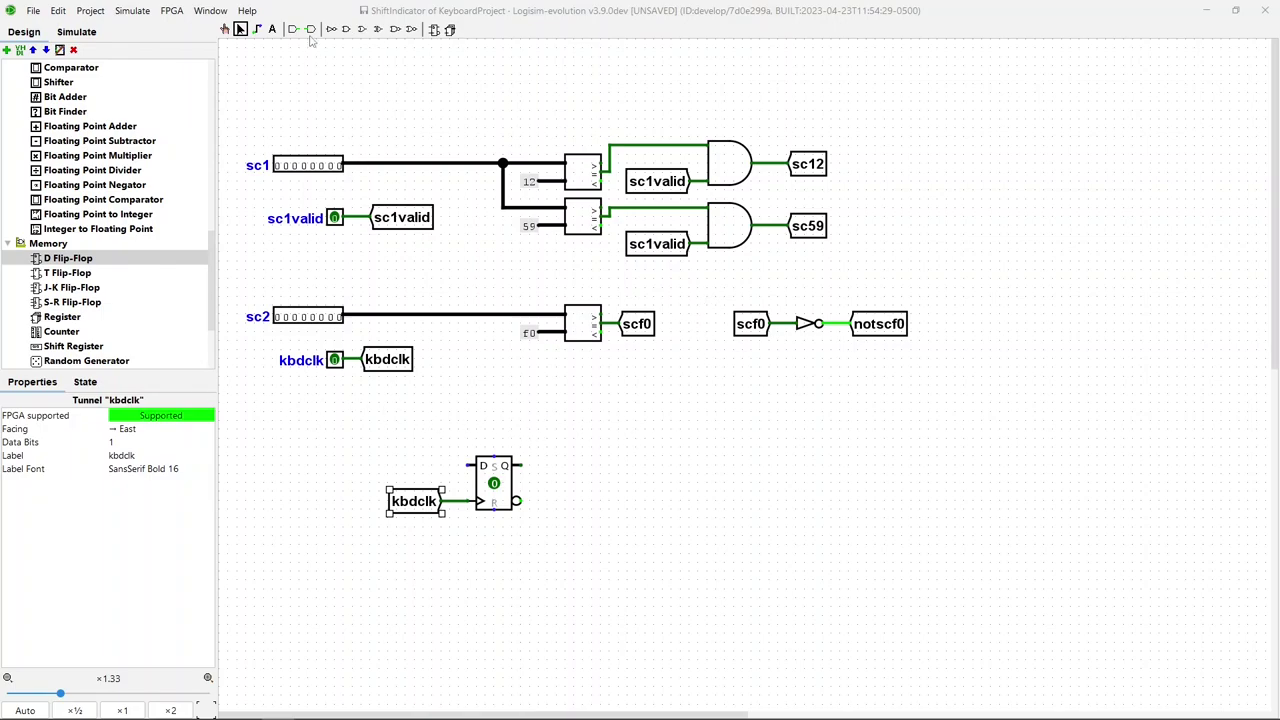
- Add an AND gate fed by sc12 and notscf0 tunnels, driving the flip-flop's set input
click(346, 29)
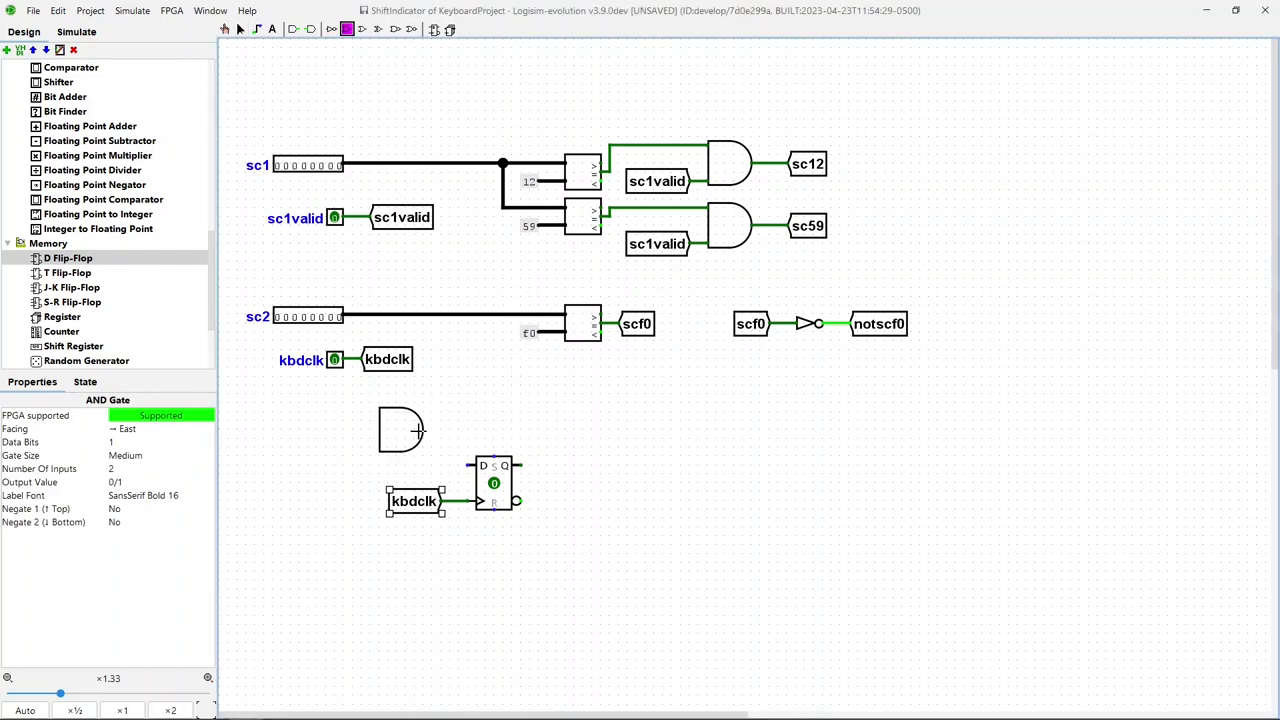
click(418, 430)
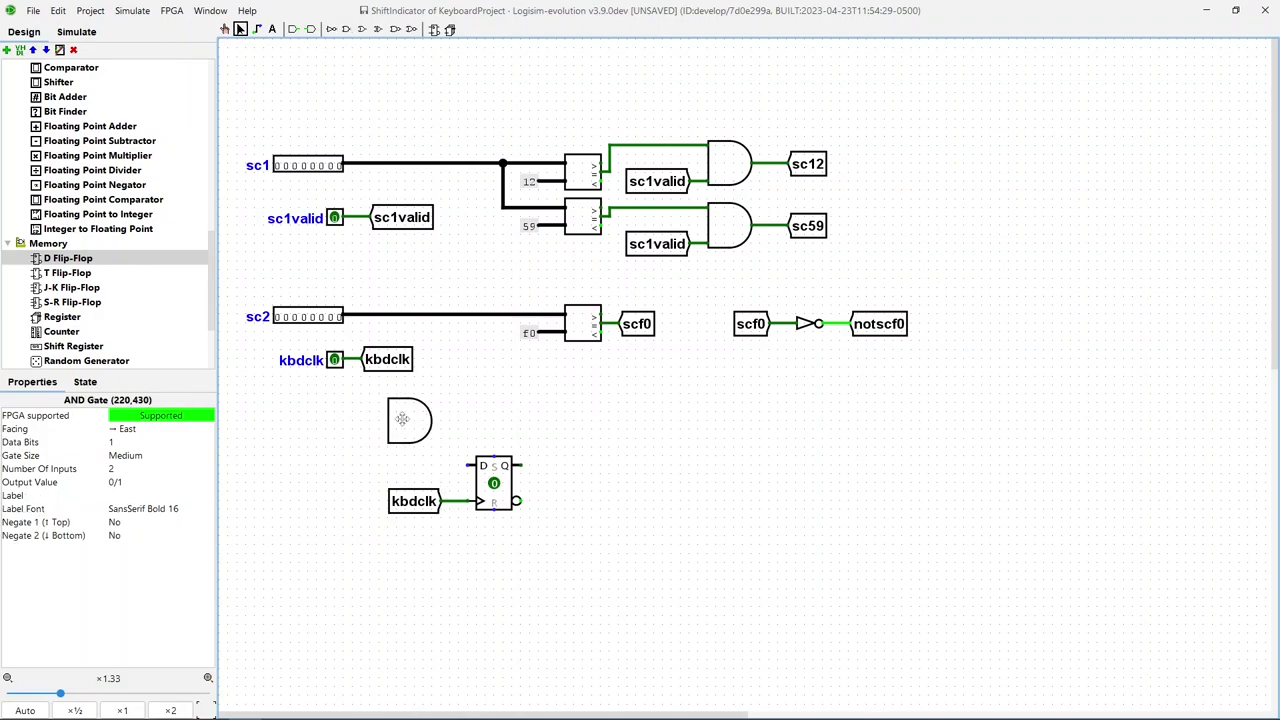
drag(493, 485, 503, 528)
key(ctrl+v)
click(160, 428)
click(132, 476)
key(ctrl+v)
drag(357, 463, 343, 457)
drag(441, 447, 501, 507)
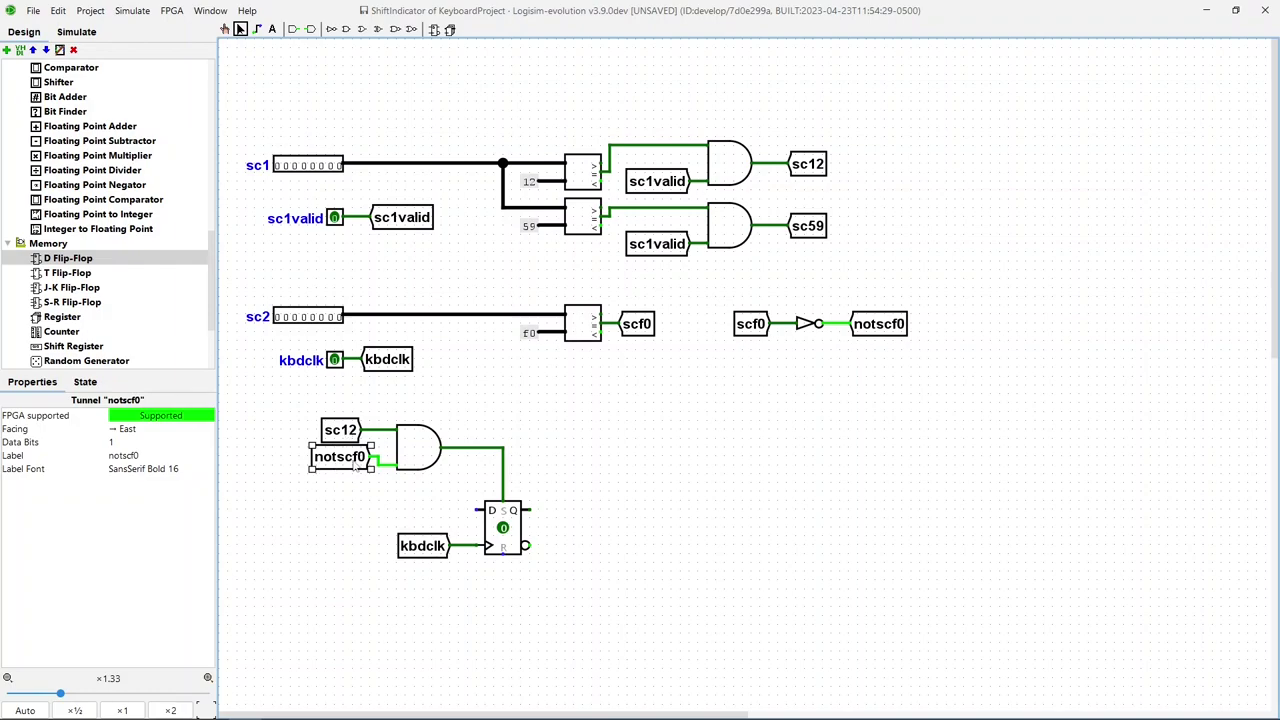
- Duplicate the AND gate group below the flip-flop and wire it to the reset input
drag(300, 405, 480, 495)
key(ctrl+d)
drag(355, 480, 350, 590)
click(686, 632)
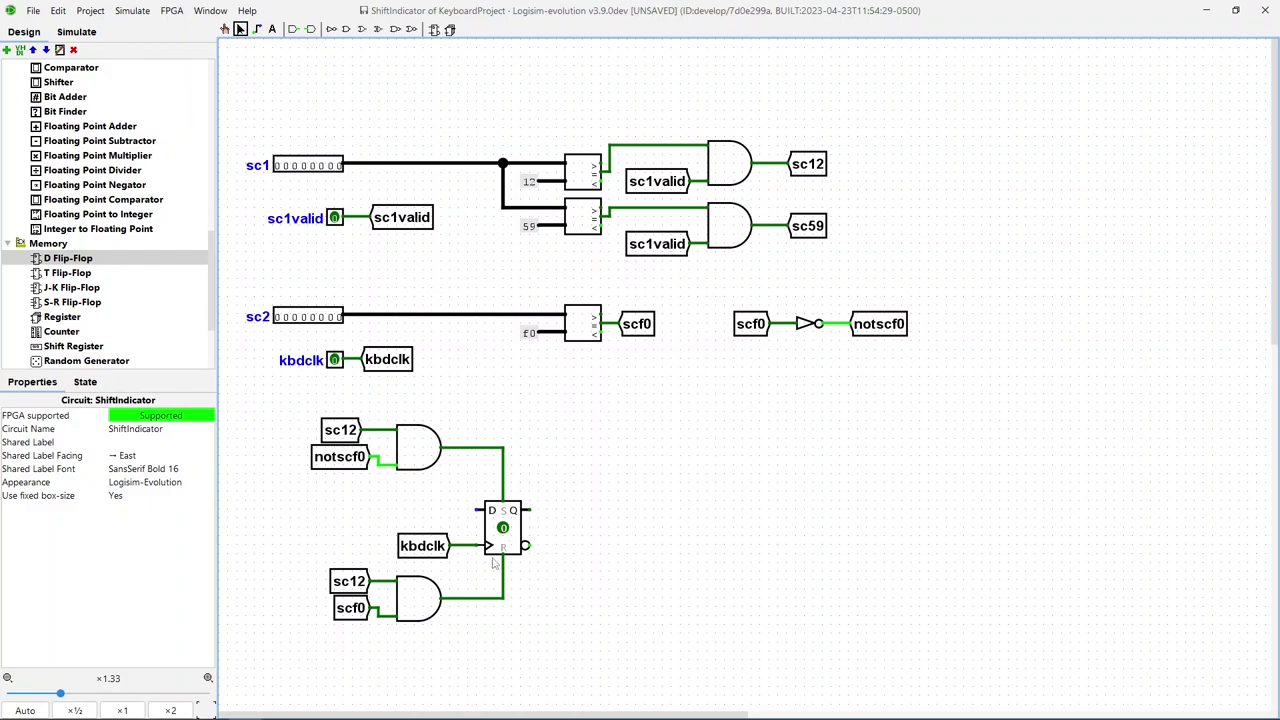
- Wire the flip-flop's Q back to D and onto a new tunnel labelled lshift
mouse_move(528, 510)
mouse_down()
mouse_move(565, 511)
mouse_move(566, 498)
mouse_move(458, 483)
mouse_move(460, 505)
mouse_move(484, 511)
mouse_up()
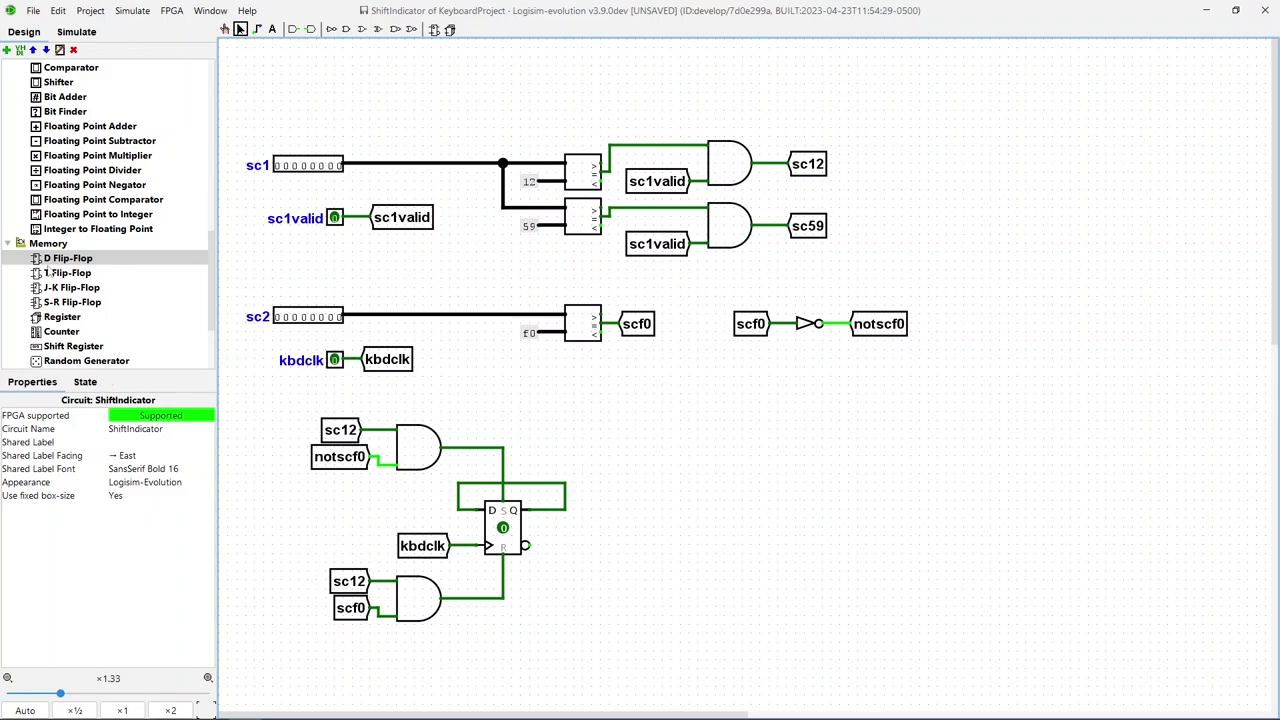
scroll(55, 287, up, 7)
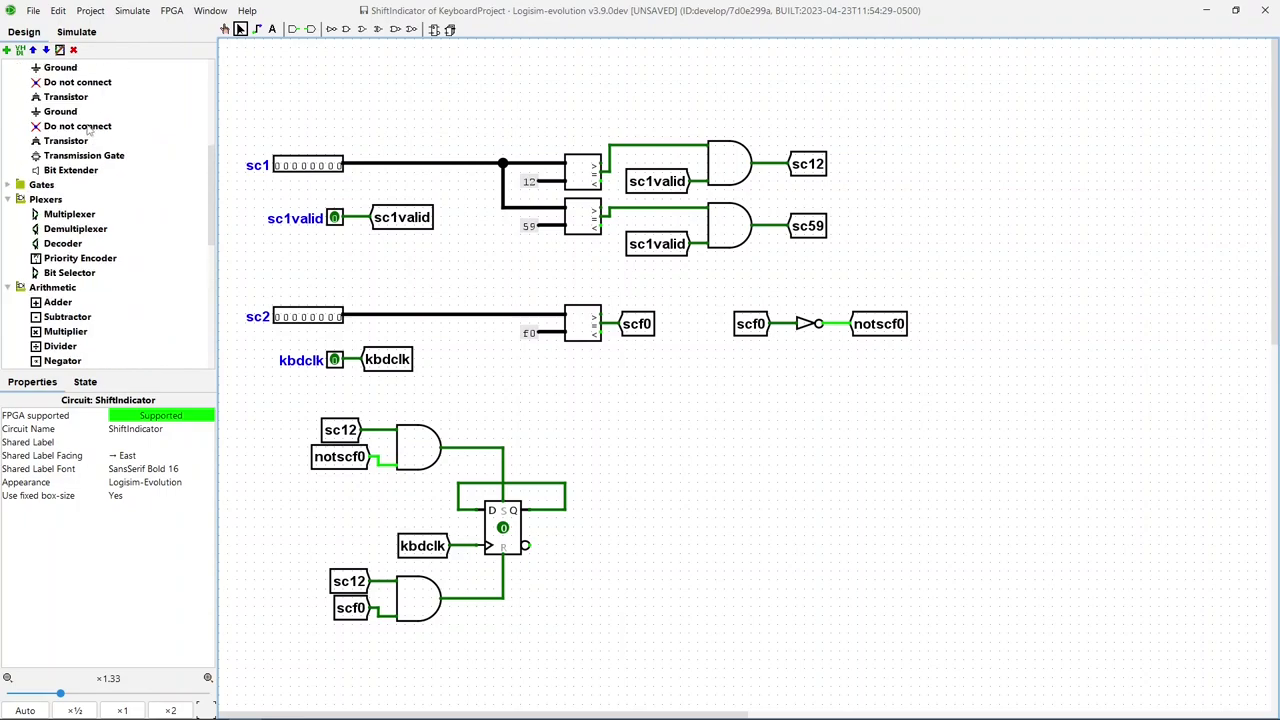
scroll(40, 152, up, 3)
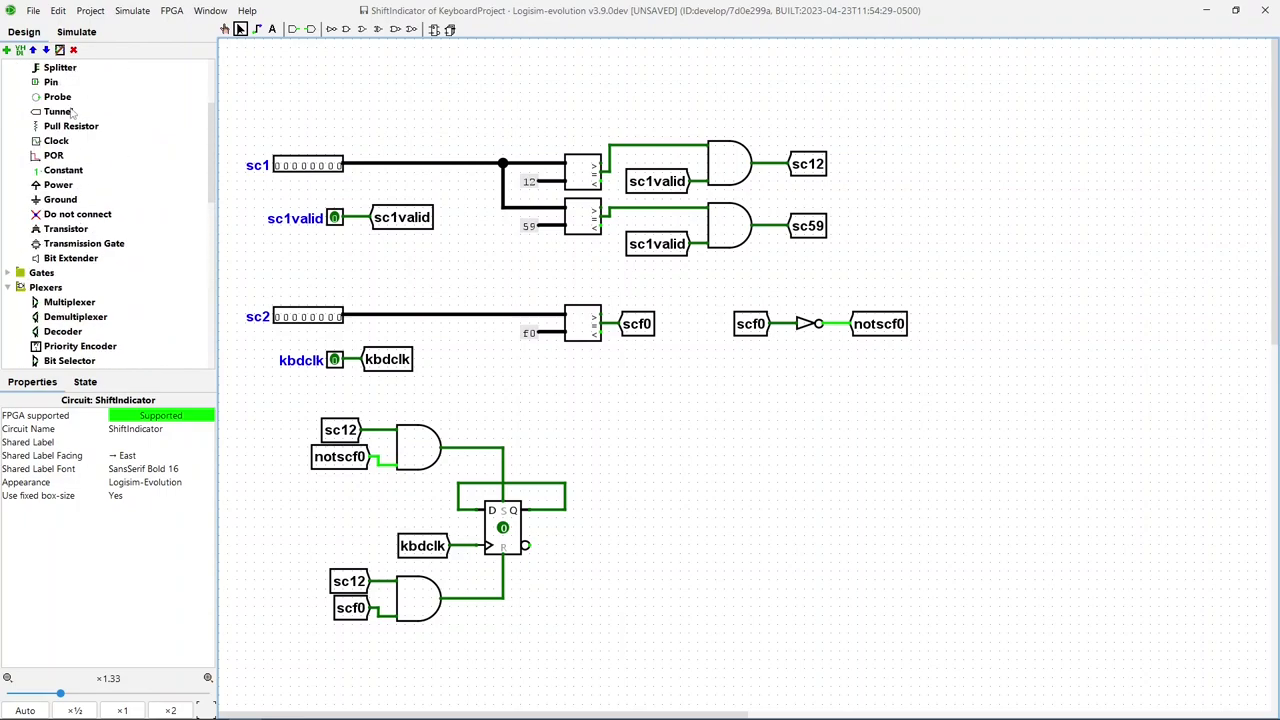
click(70, 113)
click(614, 485)
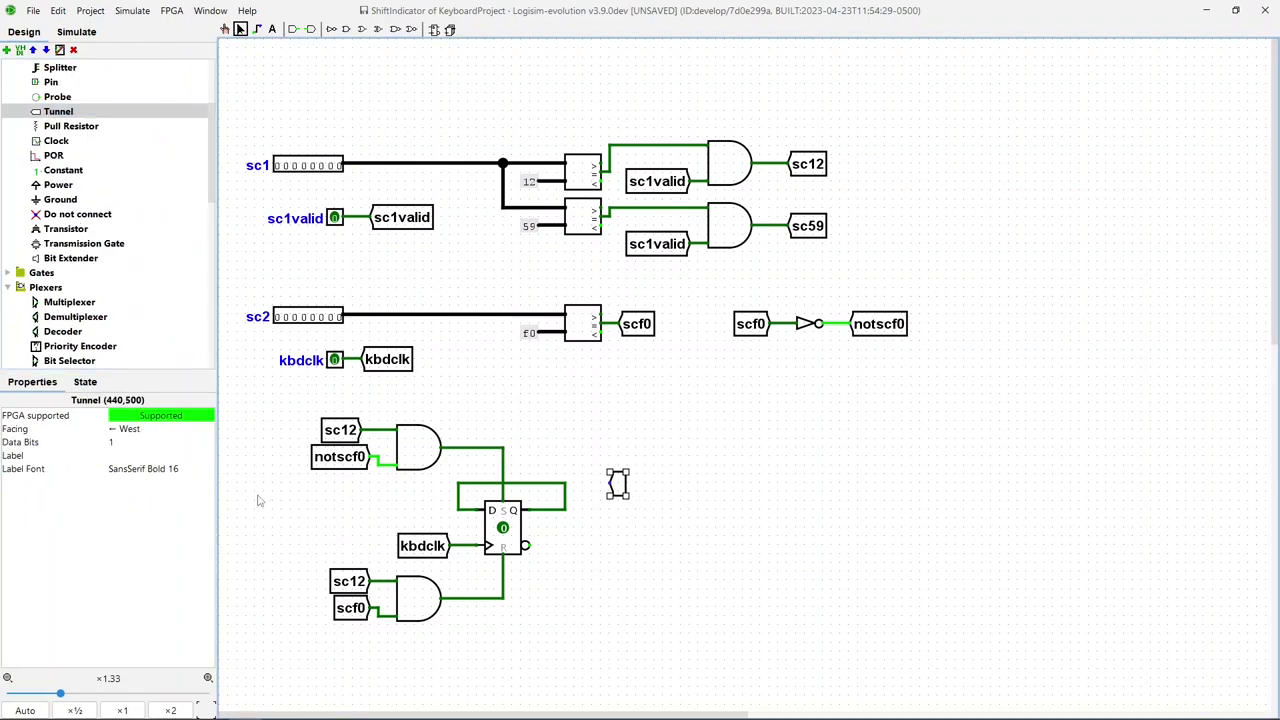
click(155, 456)
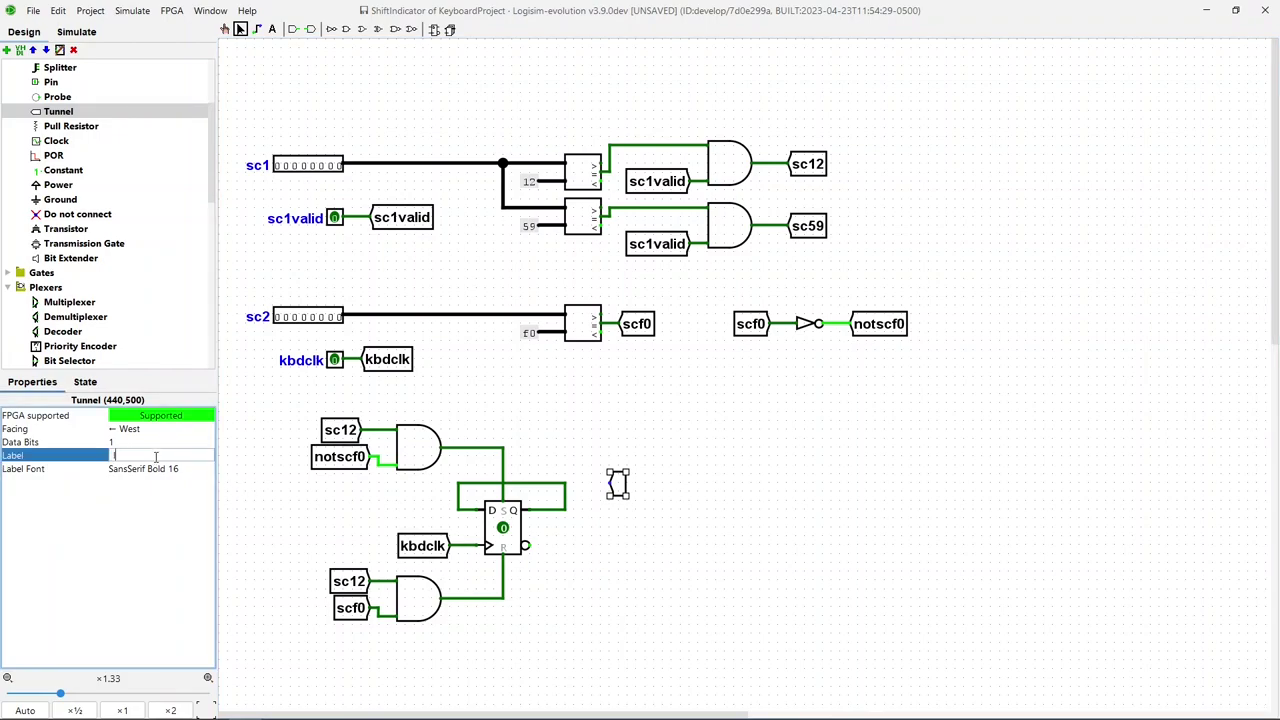
text(lshift)
key(Return)
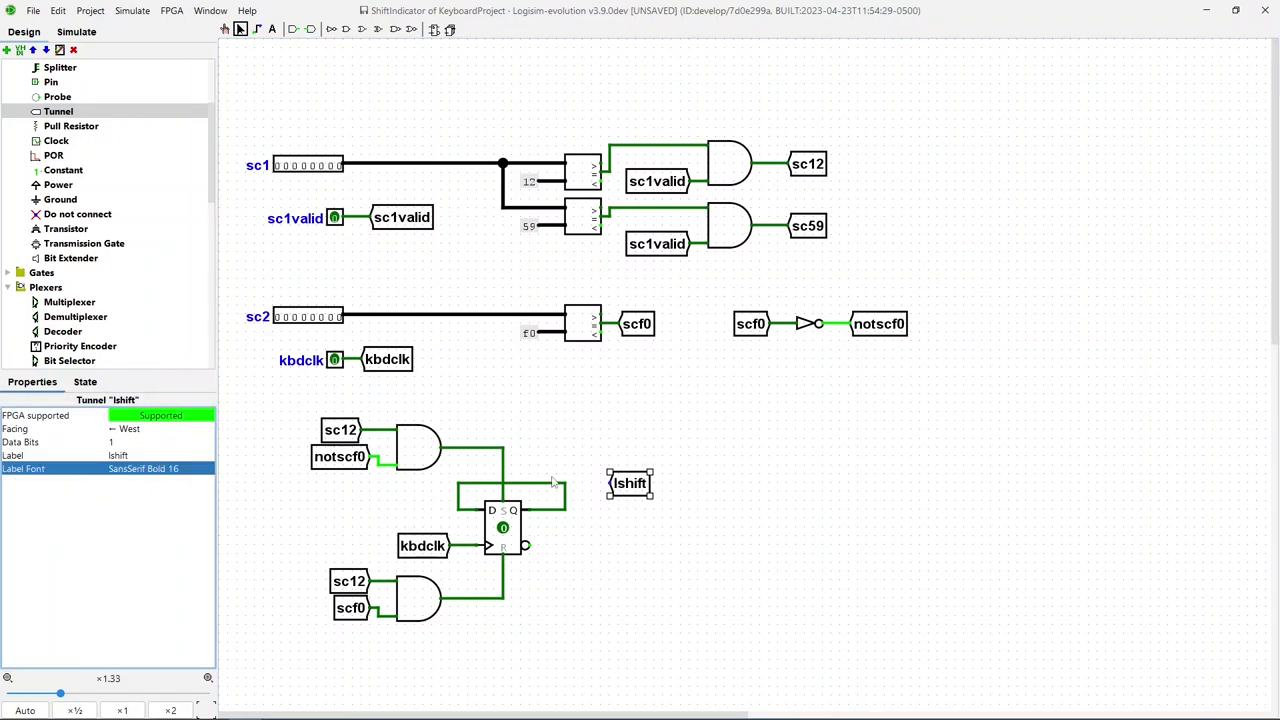
drag(570, 484, 607, 486)
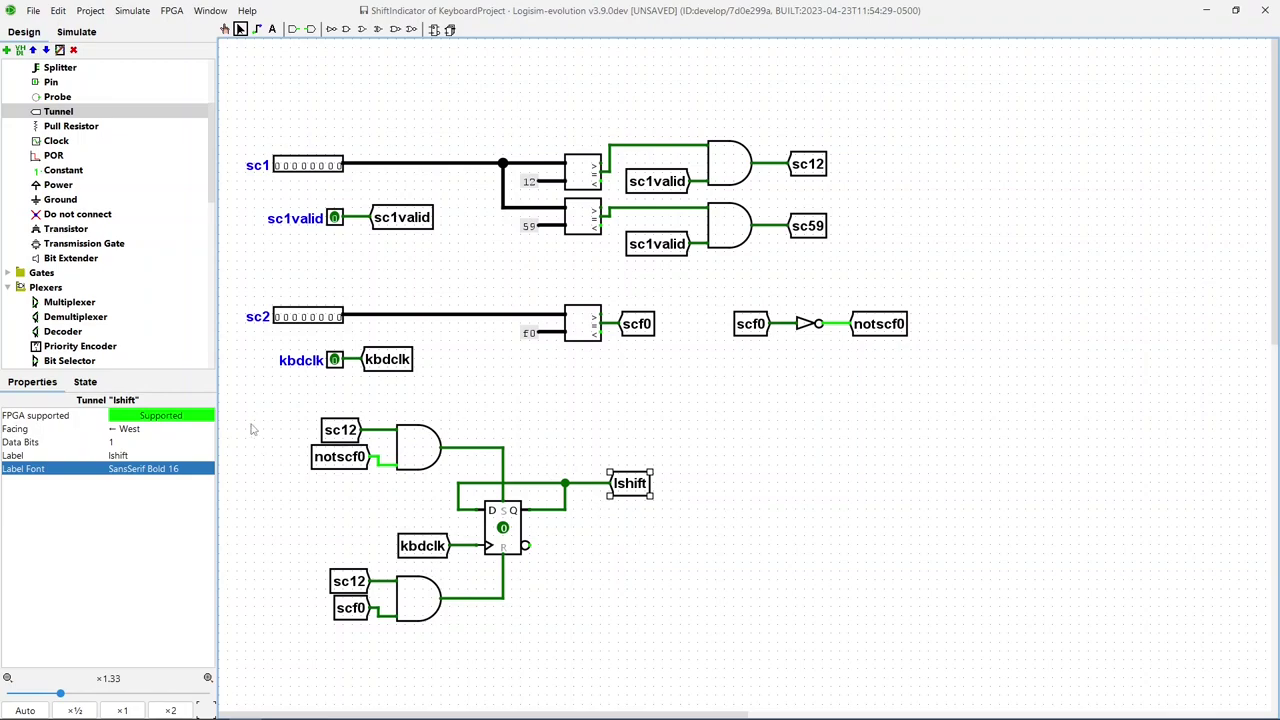
drag(296, 391, 716, 679)
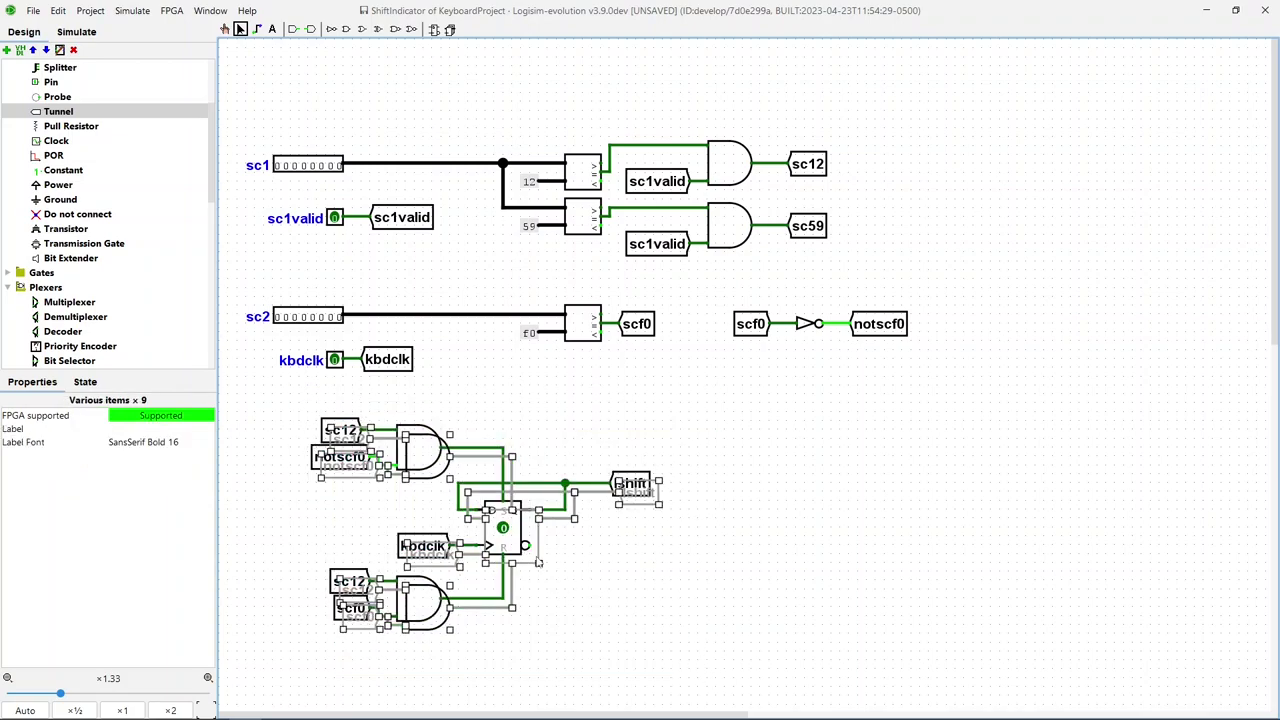
- Place a copy of the flip-flop circuit to the right and relabel both its sc12 tunnels to sc59
drag(531, 547, 935, 541)
click(1006, 590)
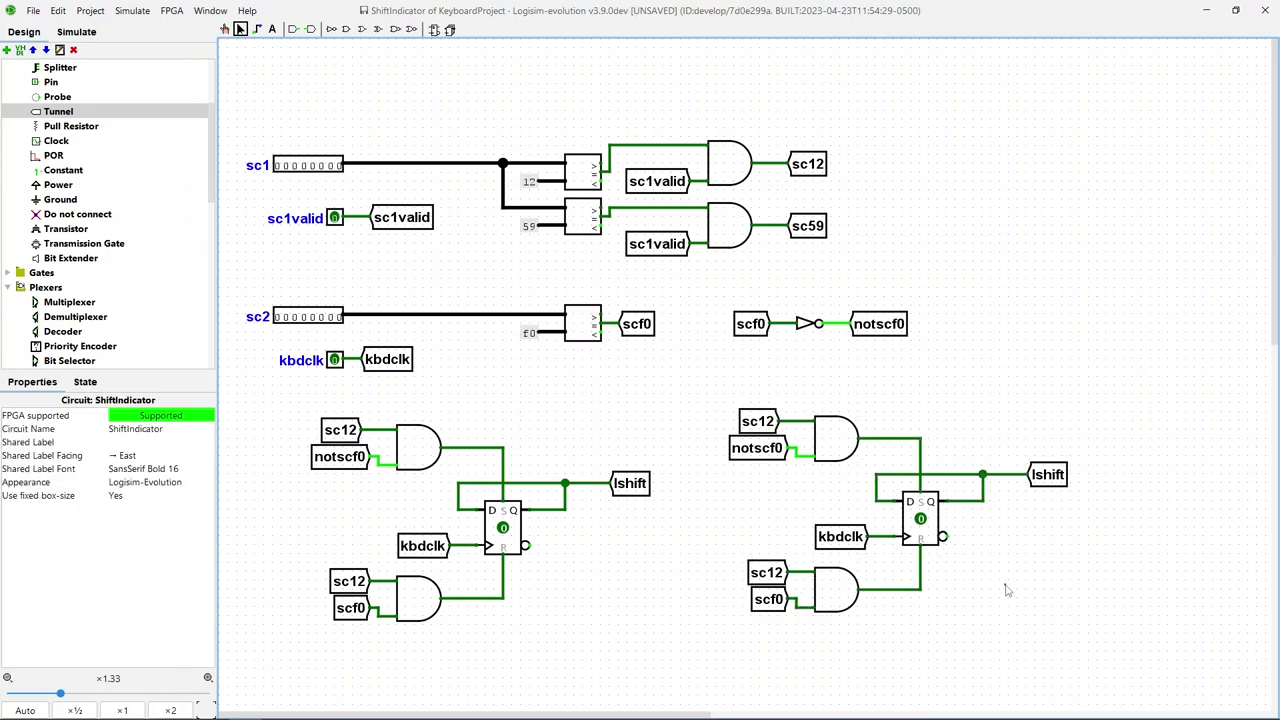
click(757, 430)
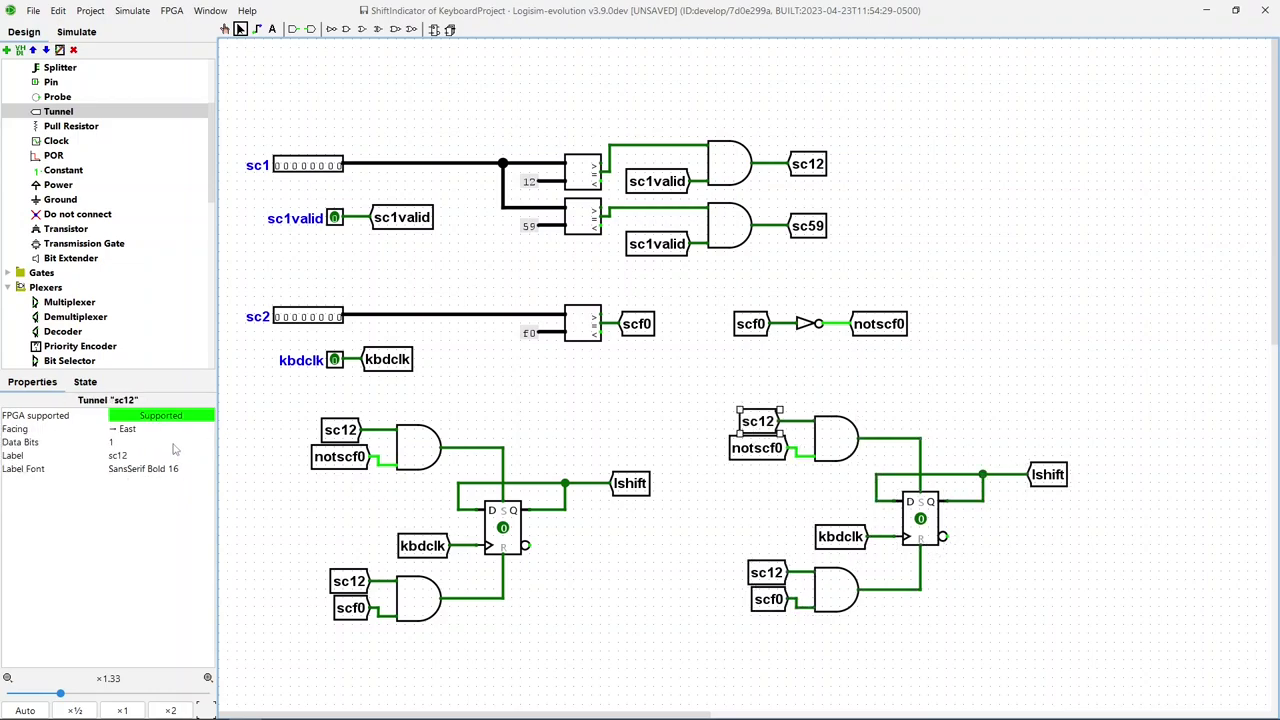
click(140, 456)
key(BackSpace)
text(59)
key(Return)
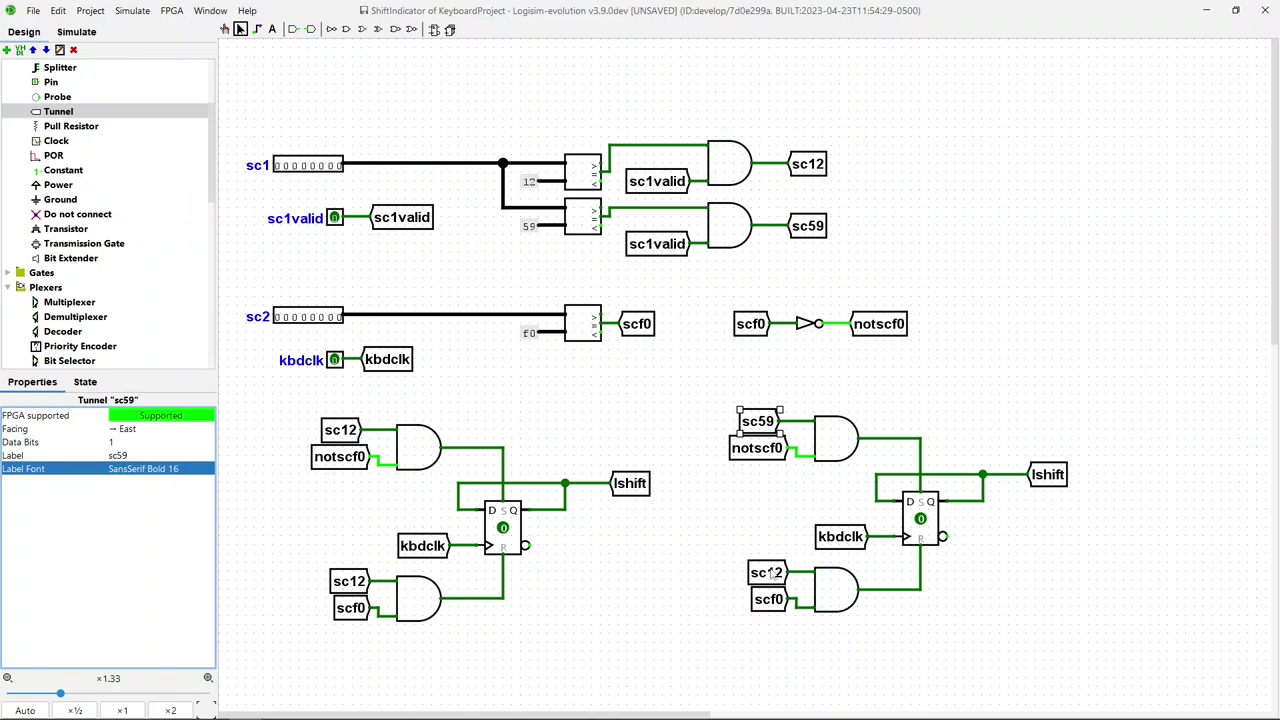
click(772, 573)
click(140, 456)
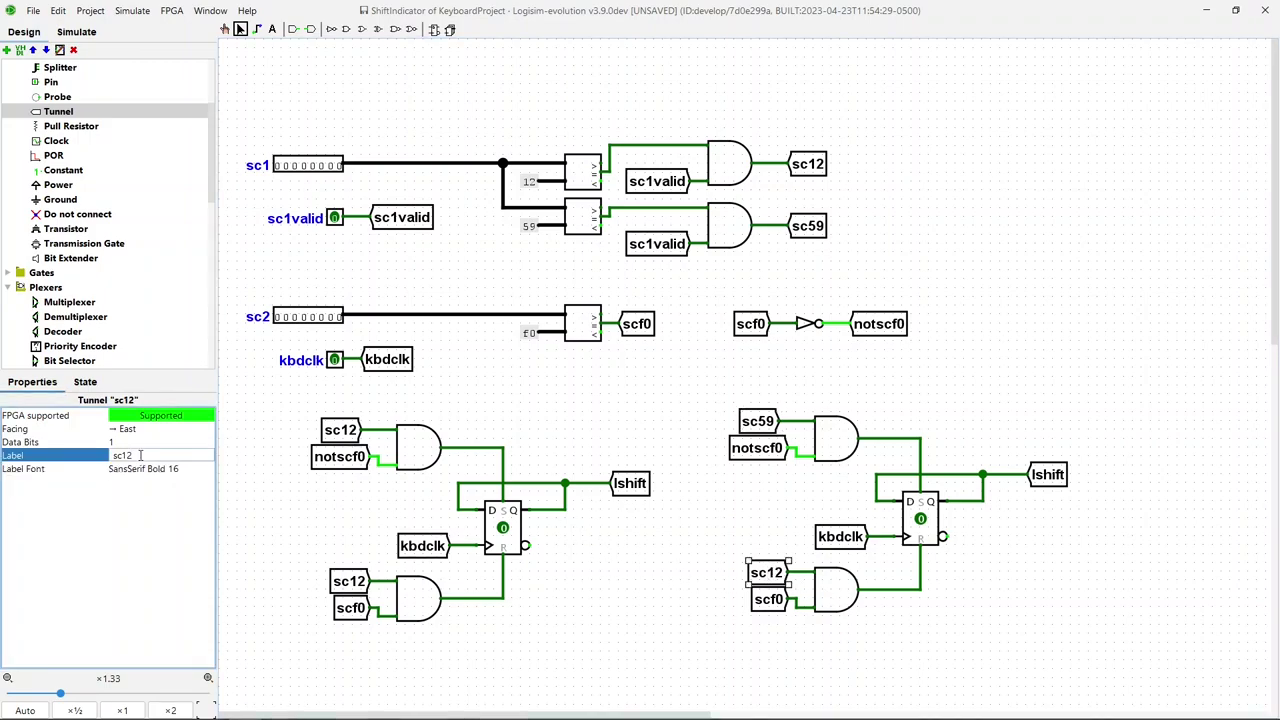
text(59)
key(Return)
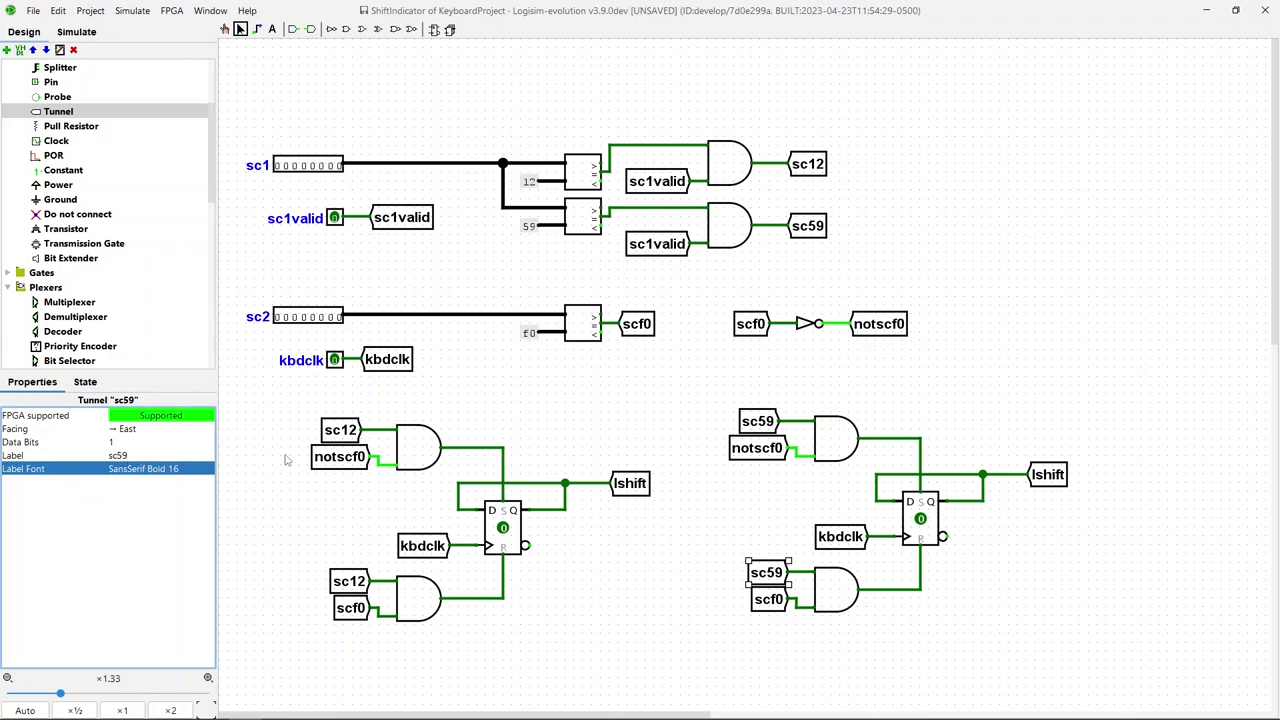
- Rename the copy's lshift output tunnel to rshift
click(1048, 478)
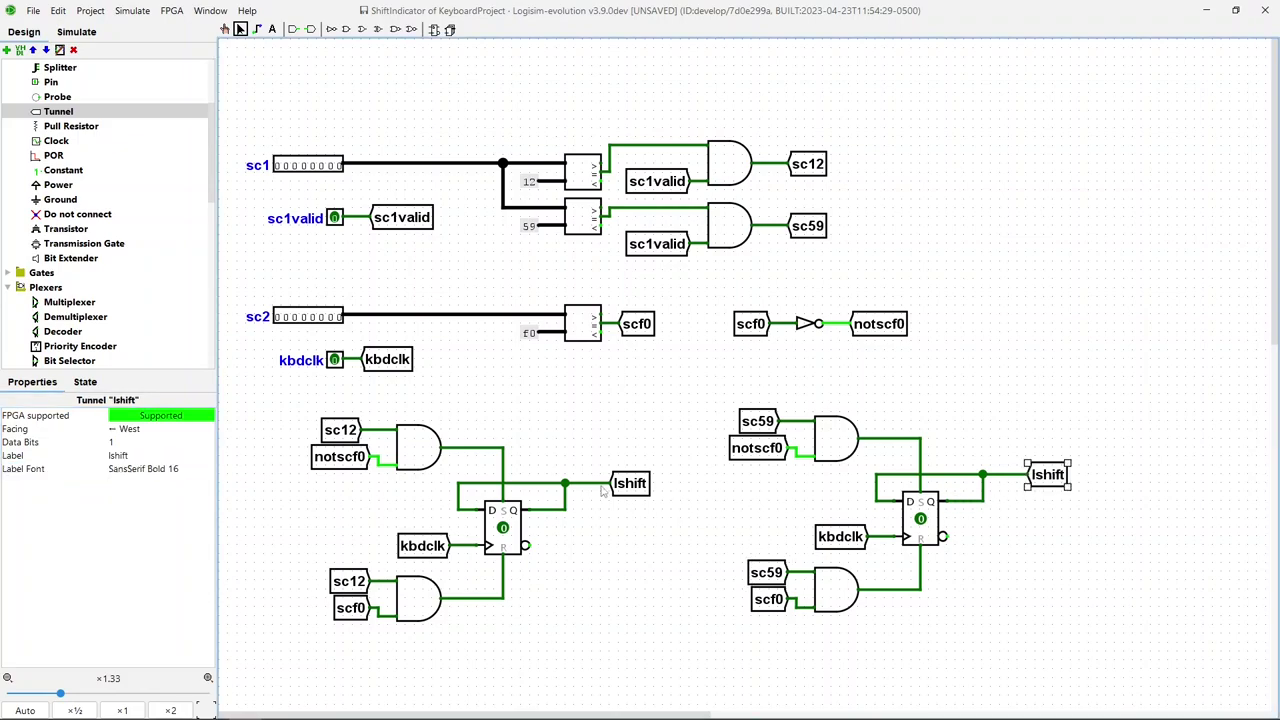
click(170, 456)
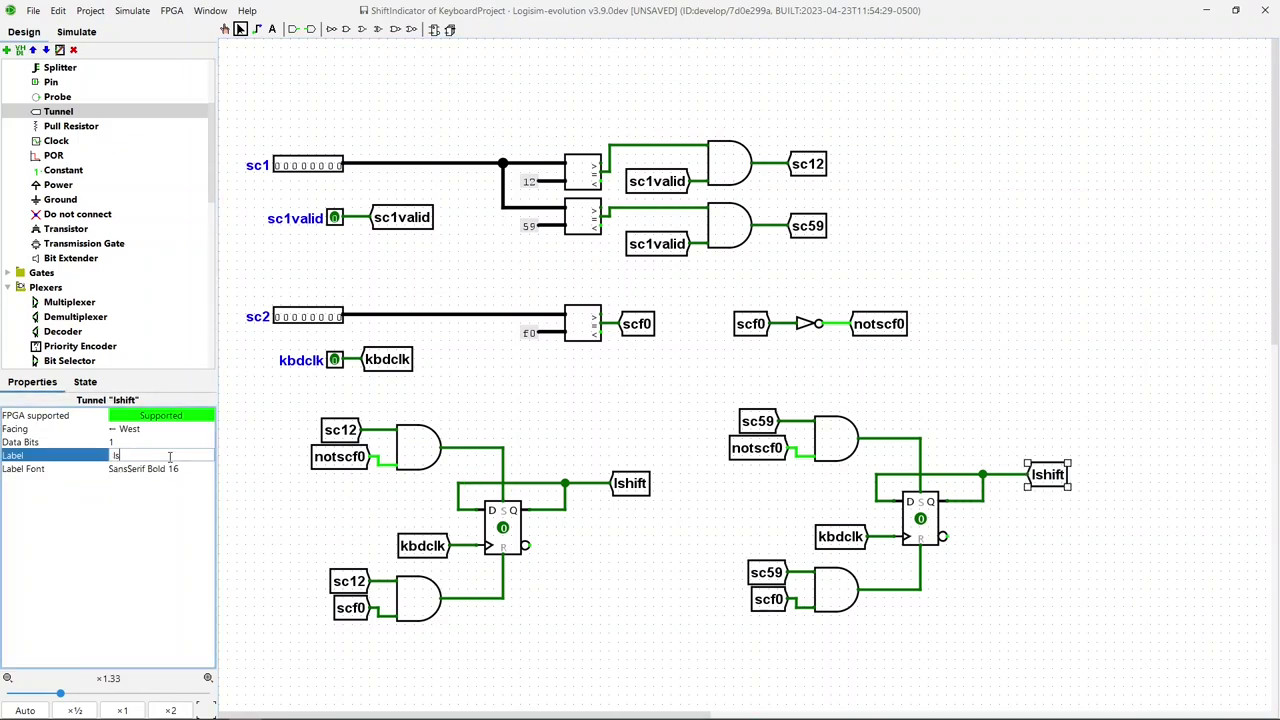
text(rshift)
key(Return)
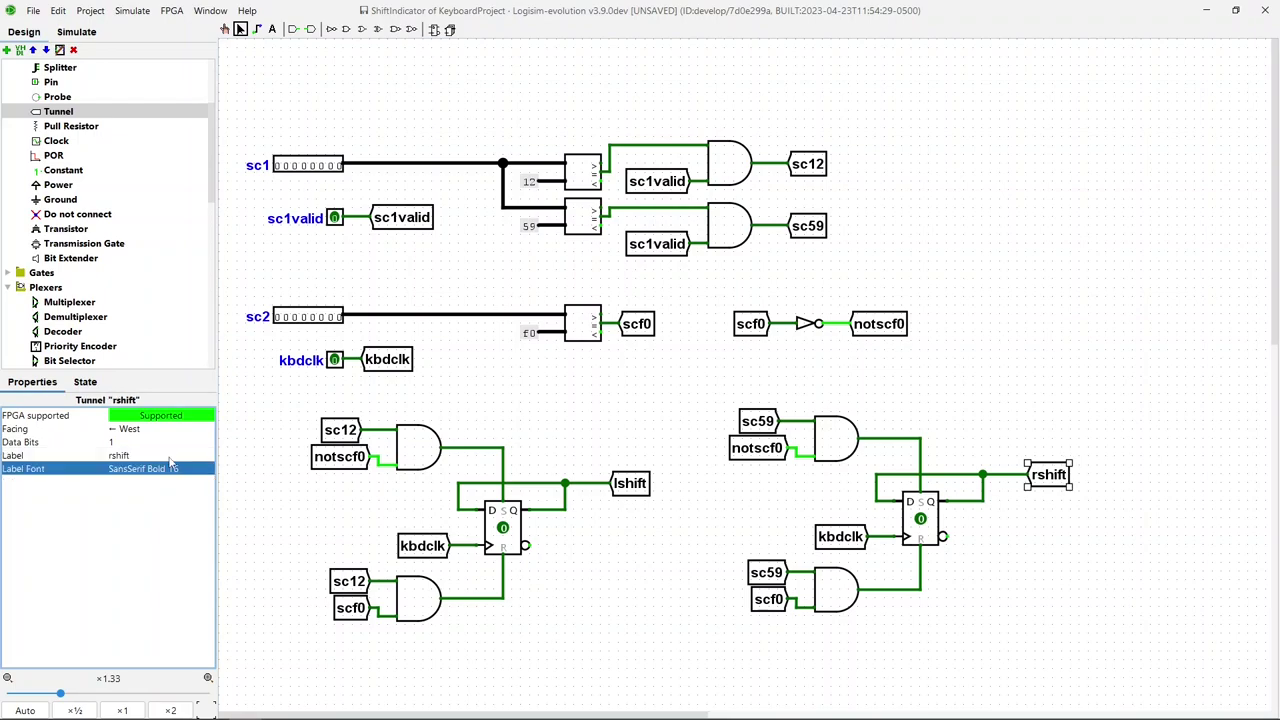
- Place a pin labelled shift right of notscf0, facing West, with Output? set to Yes
click(690, 556)
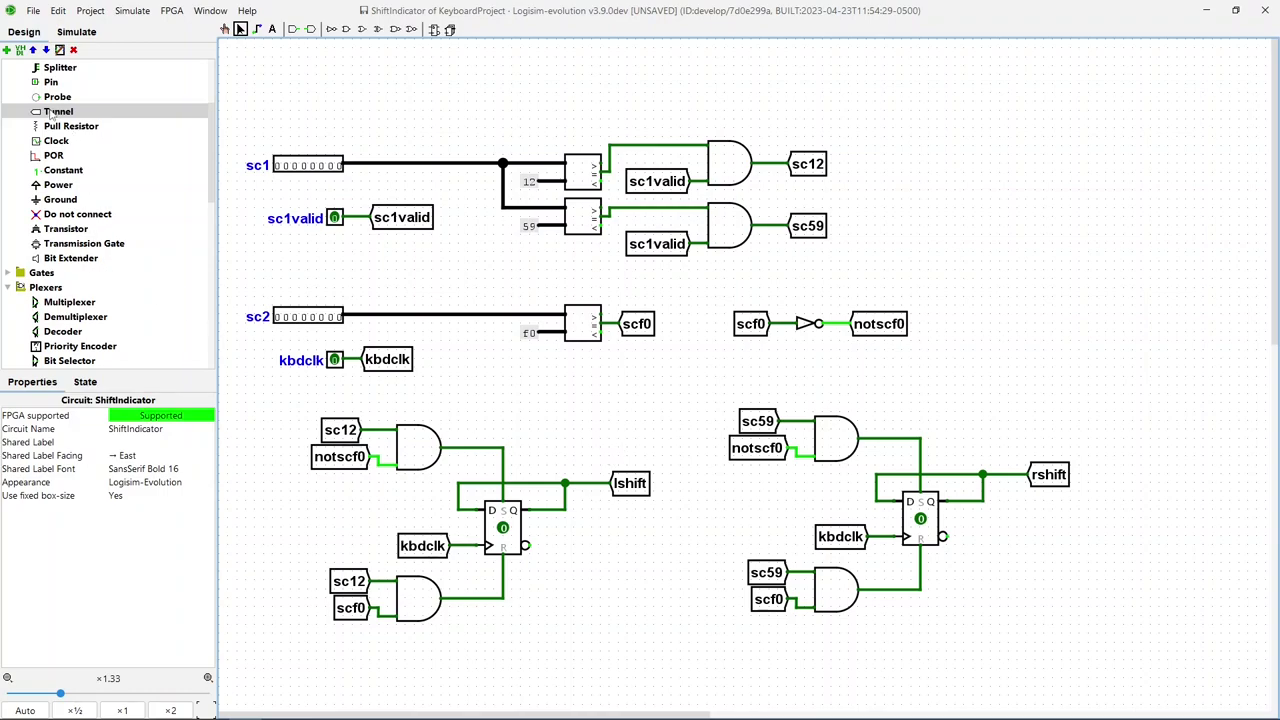
click(51, 82)
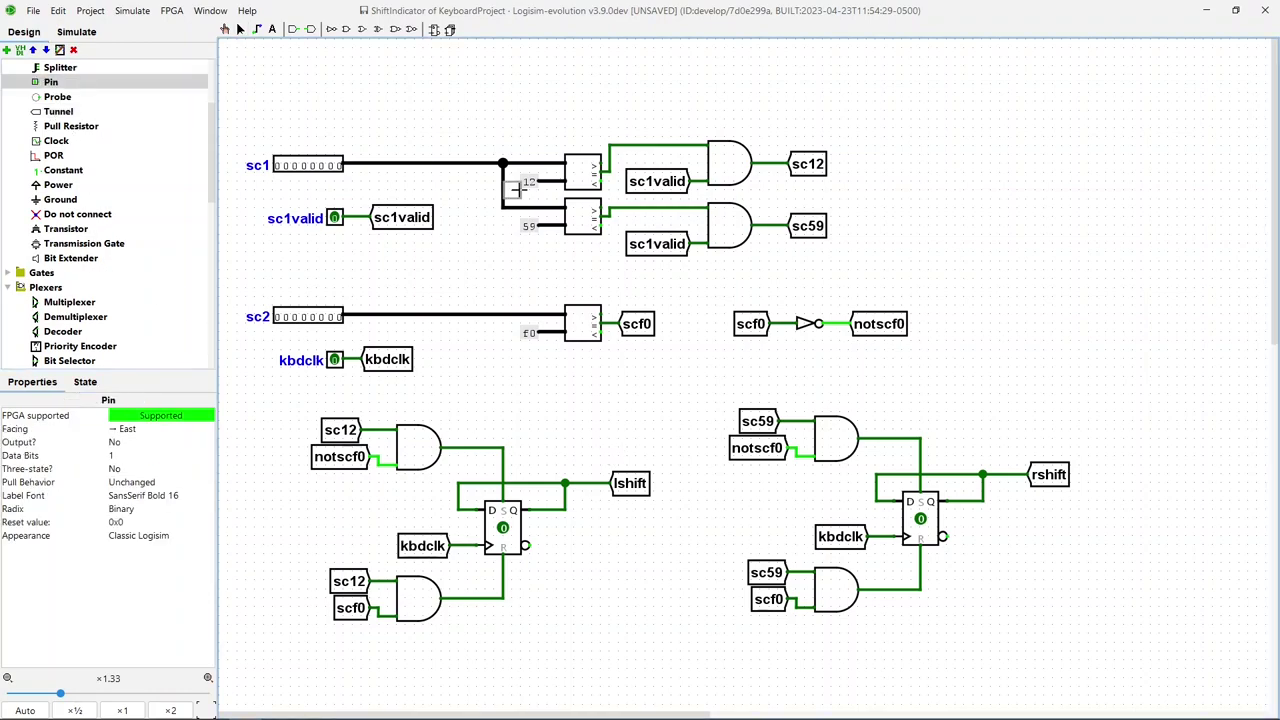
click(1064, 324)
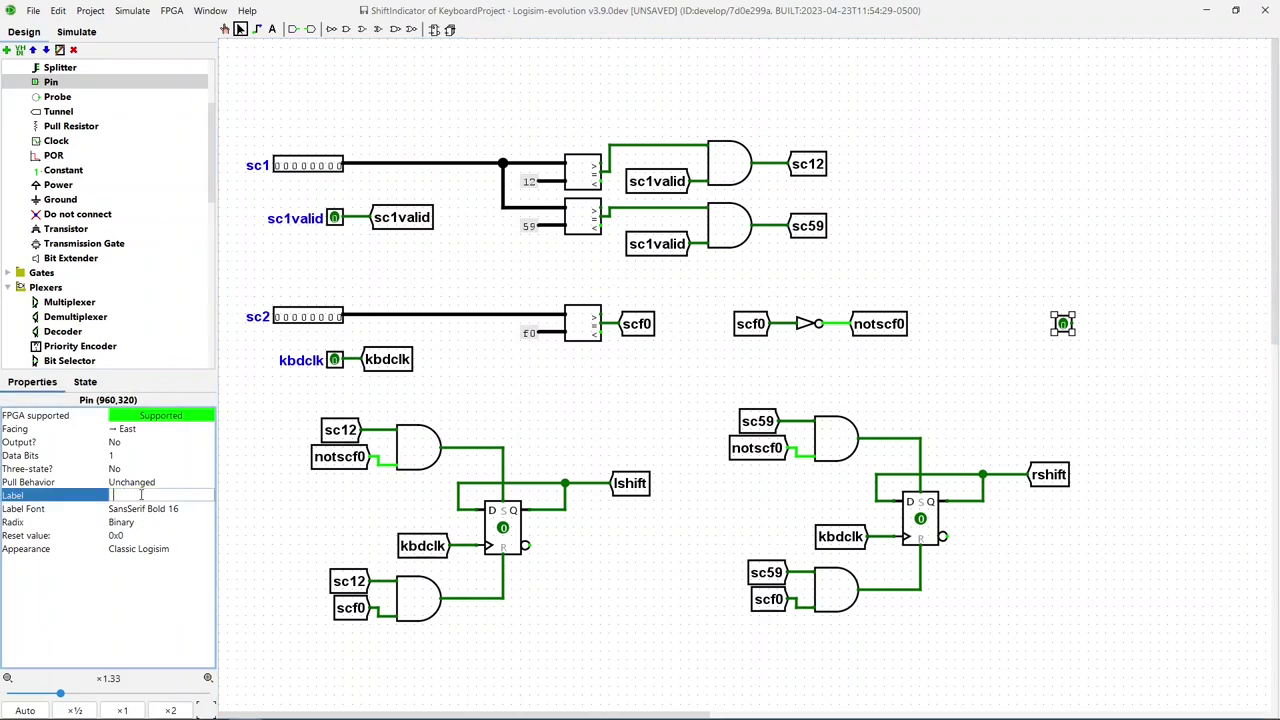
text(shift)
key(Return)
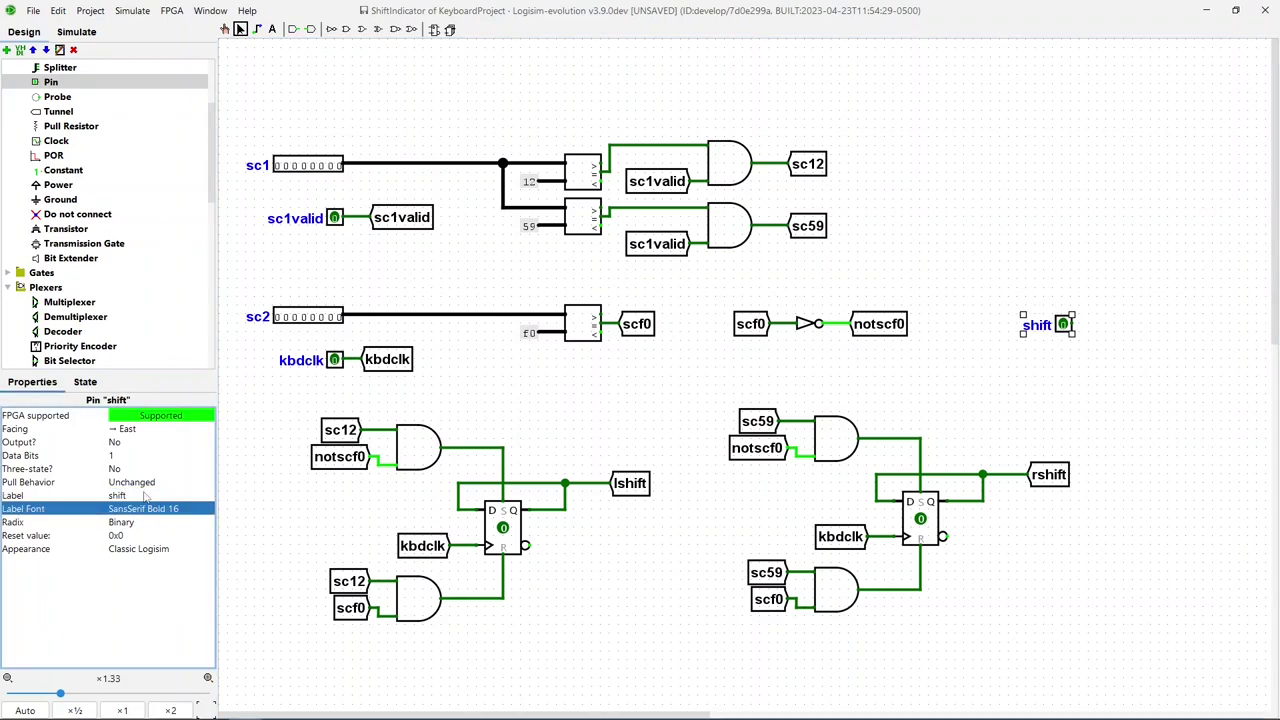
click(126, 432)
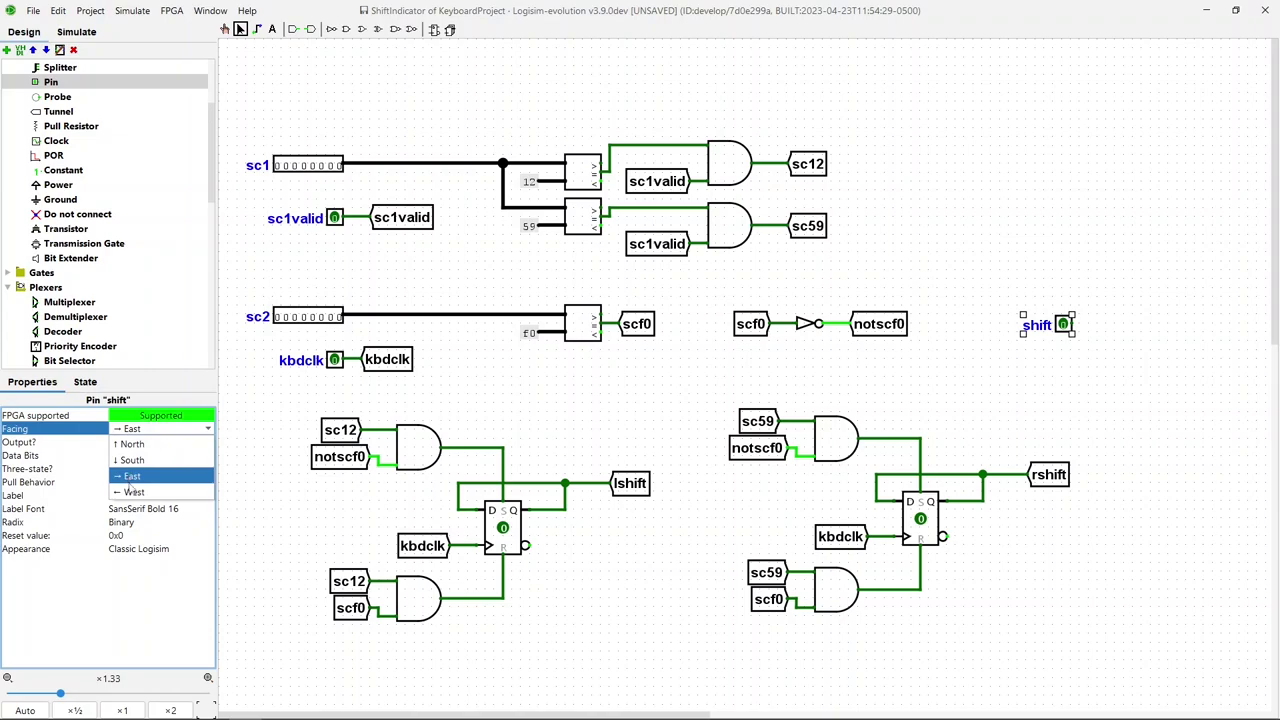
click(132, 492)
click(123, 443)
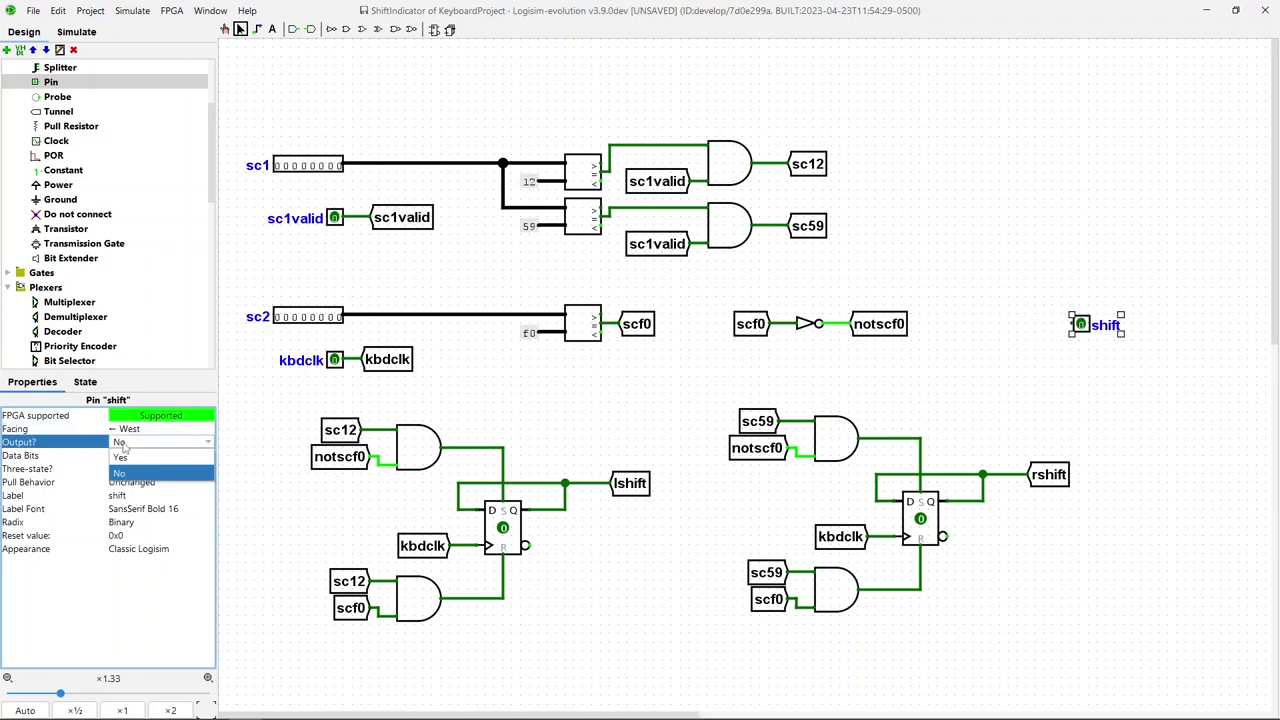
click(124, 457)
drag(1081, 325, 1108, 326)
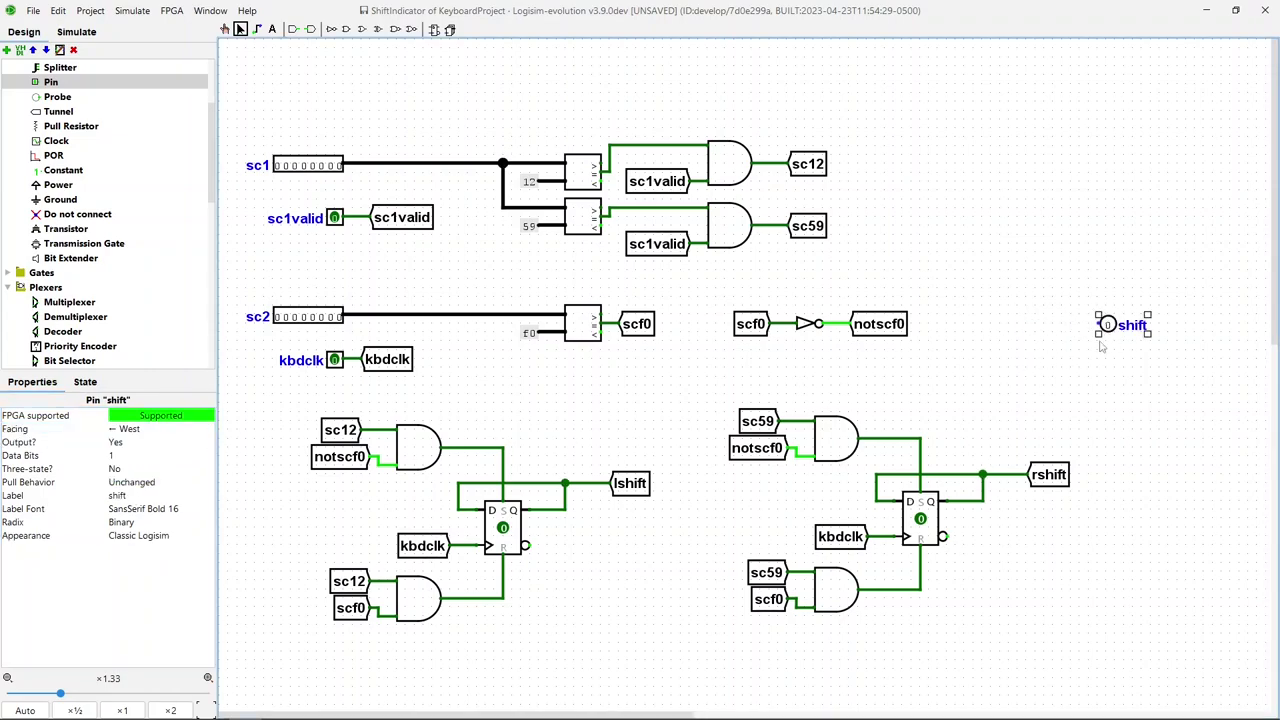
click(628, 594)
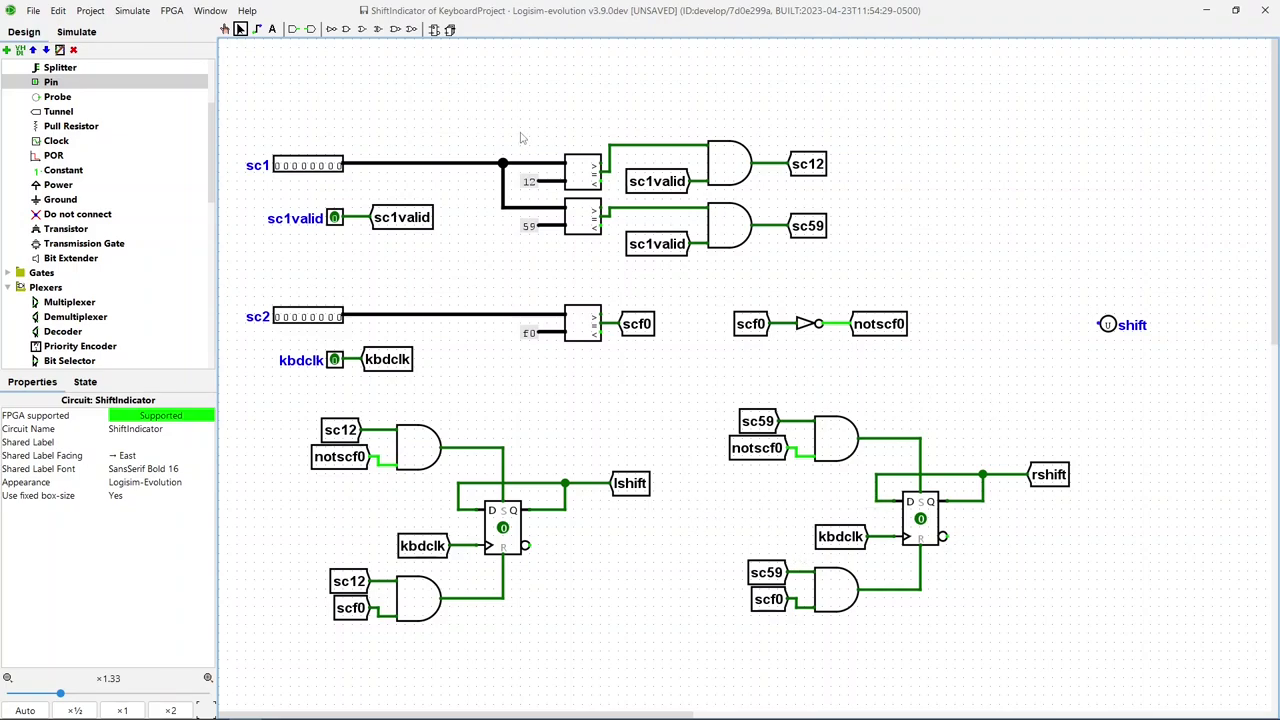
- Place an OR gate before the shift pin with an east-facing lshift tunnel on its upper input
click(363, 30)
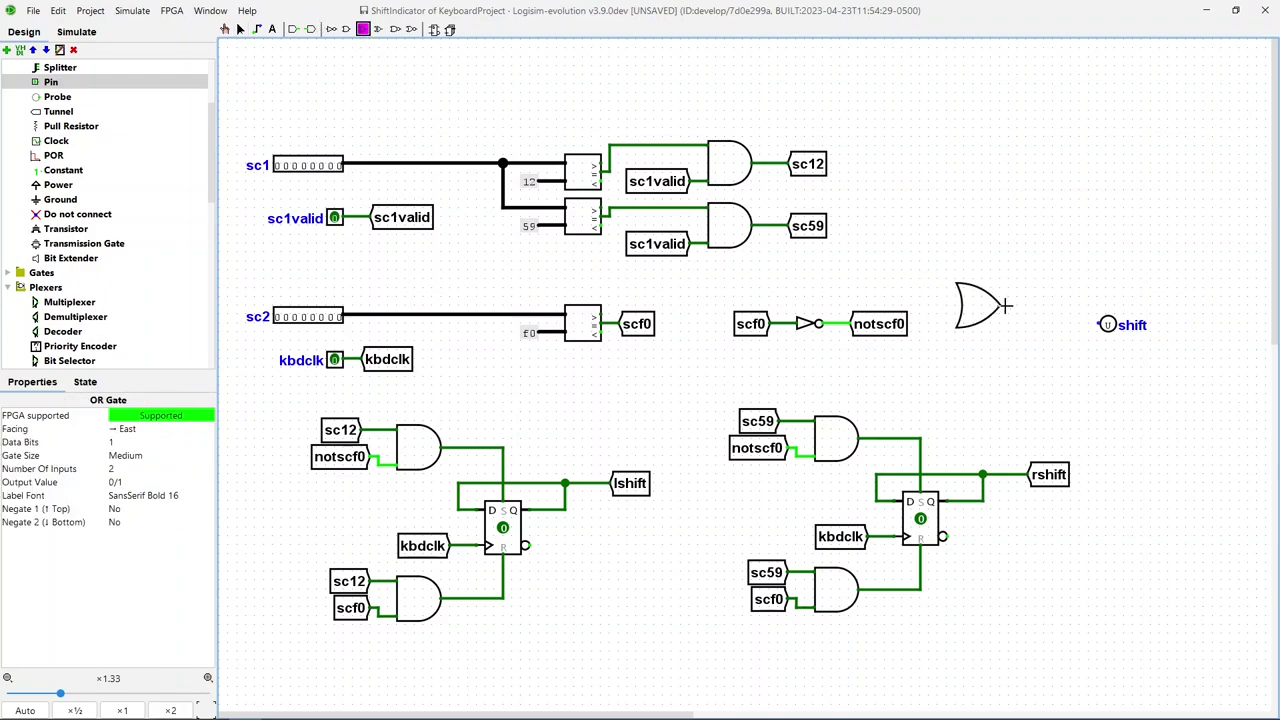
click(1080, 320)
click(630, 485)
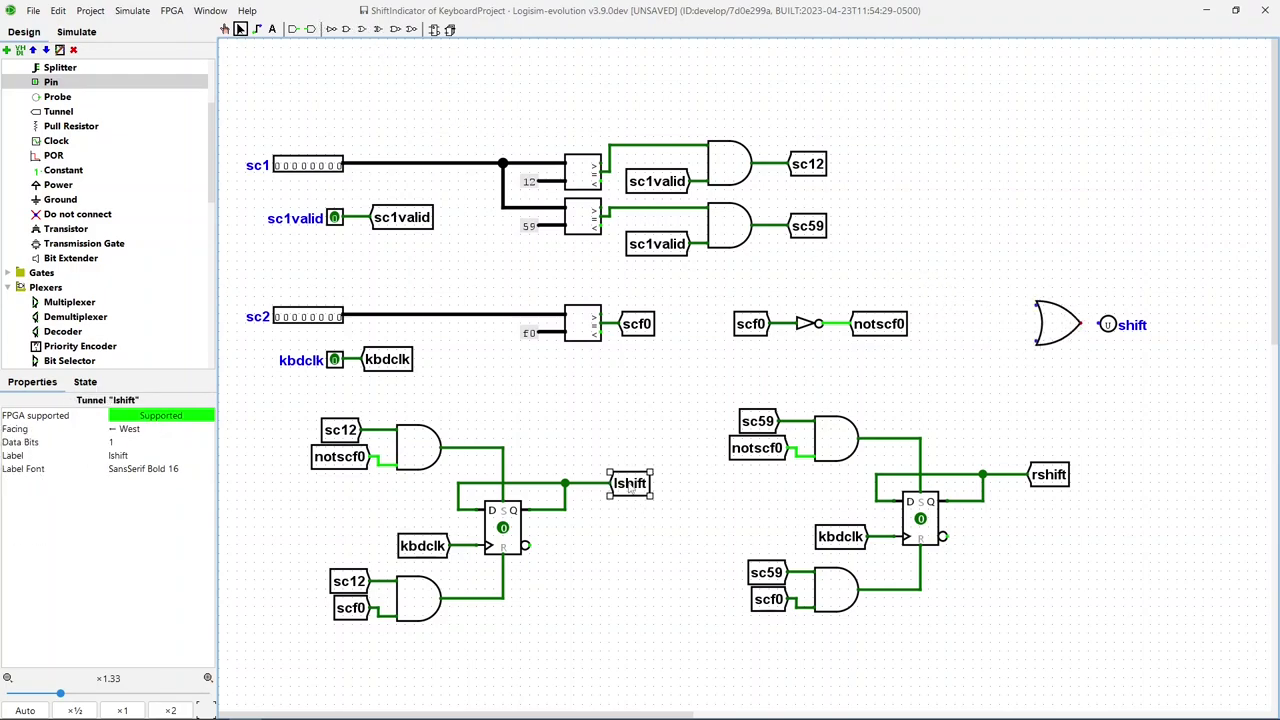
key(ctrl+c)
key(ctrl+v)
click(994, 306)
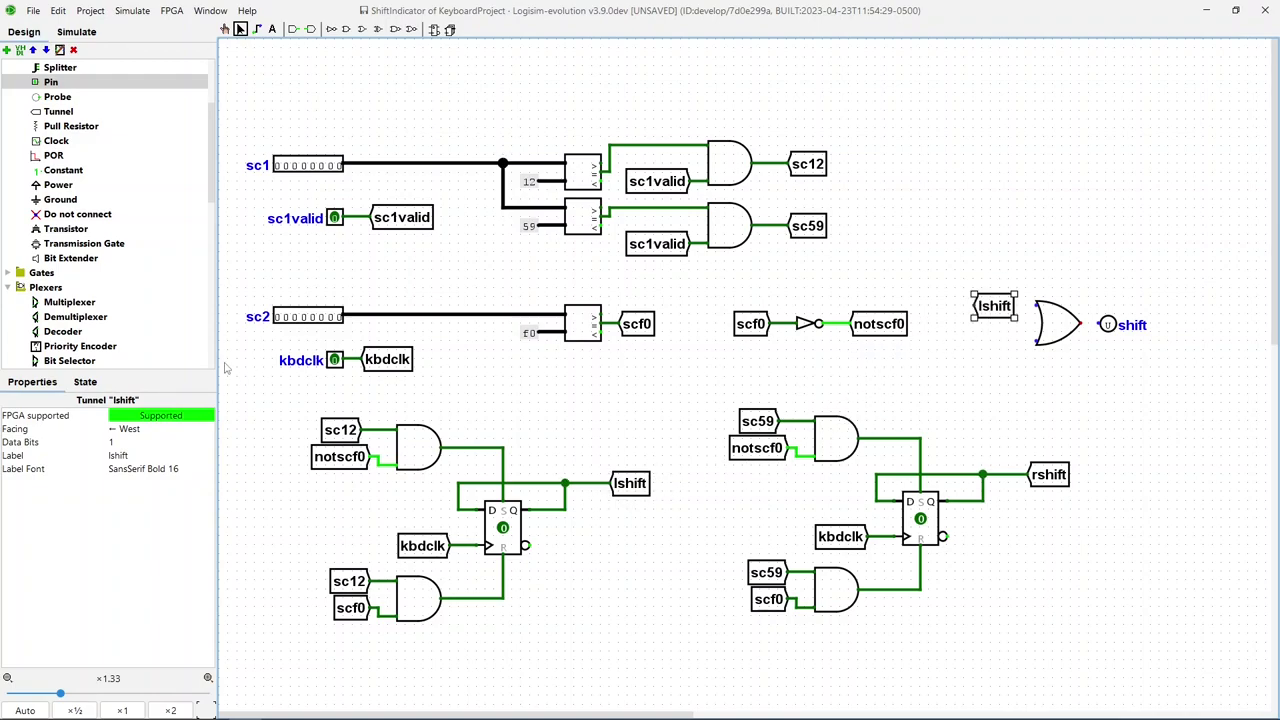
click(145, 434)
click(130, 460)
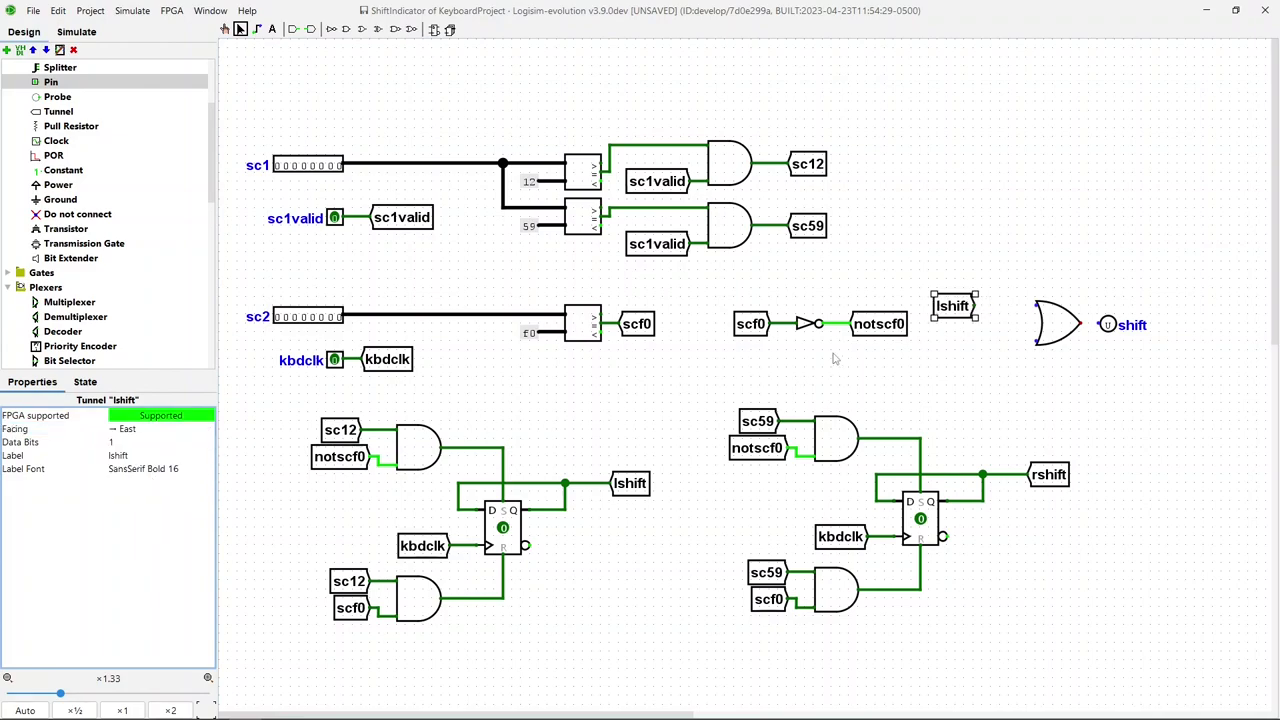
mouse_move(960, 312)
mouse_down()
mouse_move(1038, 306)
mouse_move(978, 351)
mouse_move(1037, 346)
mouse_up()
- Add an rshift tunnel on the OR gate's lower input and wire its output to shift
key(ctrl+d)
click(980, 345)
click(136, 456)
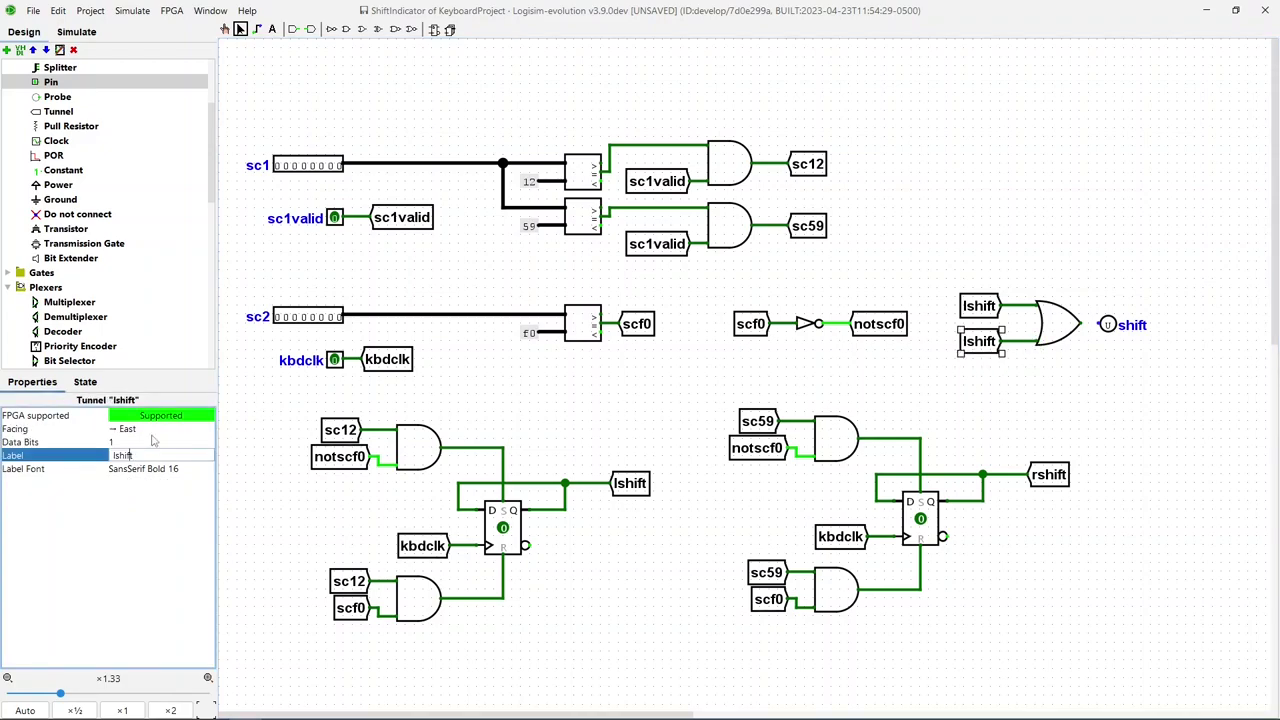
text(r)
key(Return)
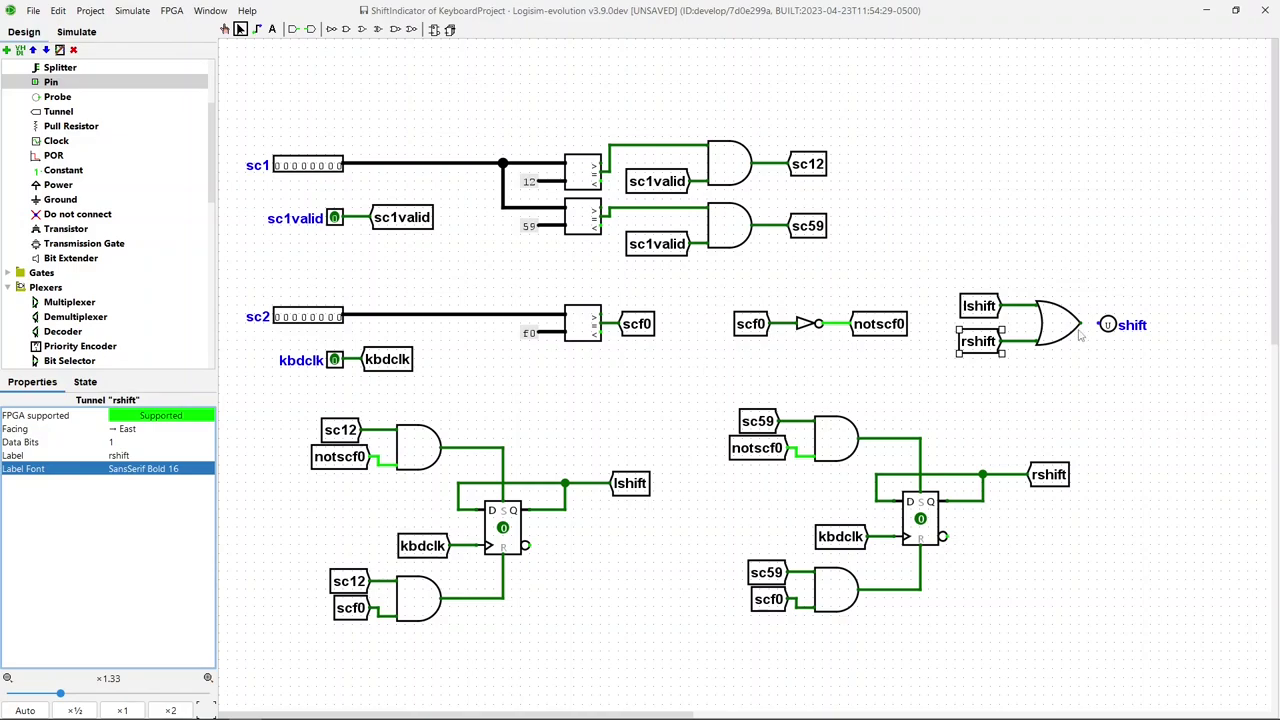
drag(1097, 330, 1102, 325)
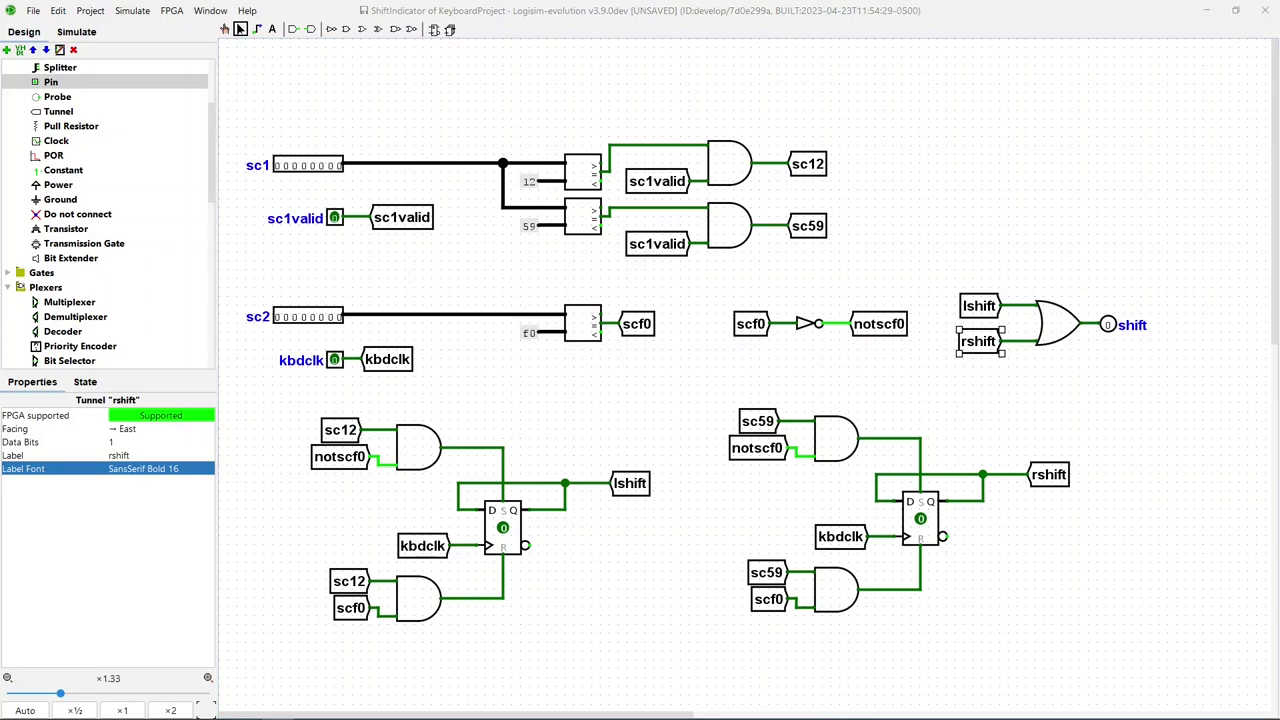
- In the Kbd circuit, place a ShiftIndicator block below BreakValidator
scroll(65, 214, up, 3)
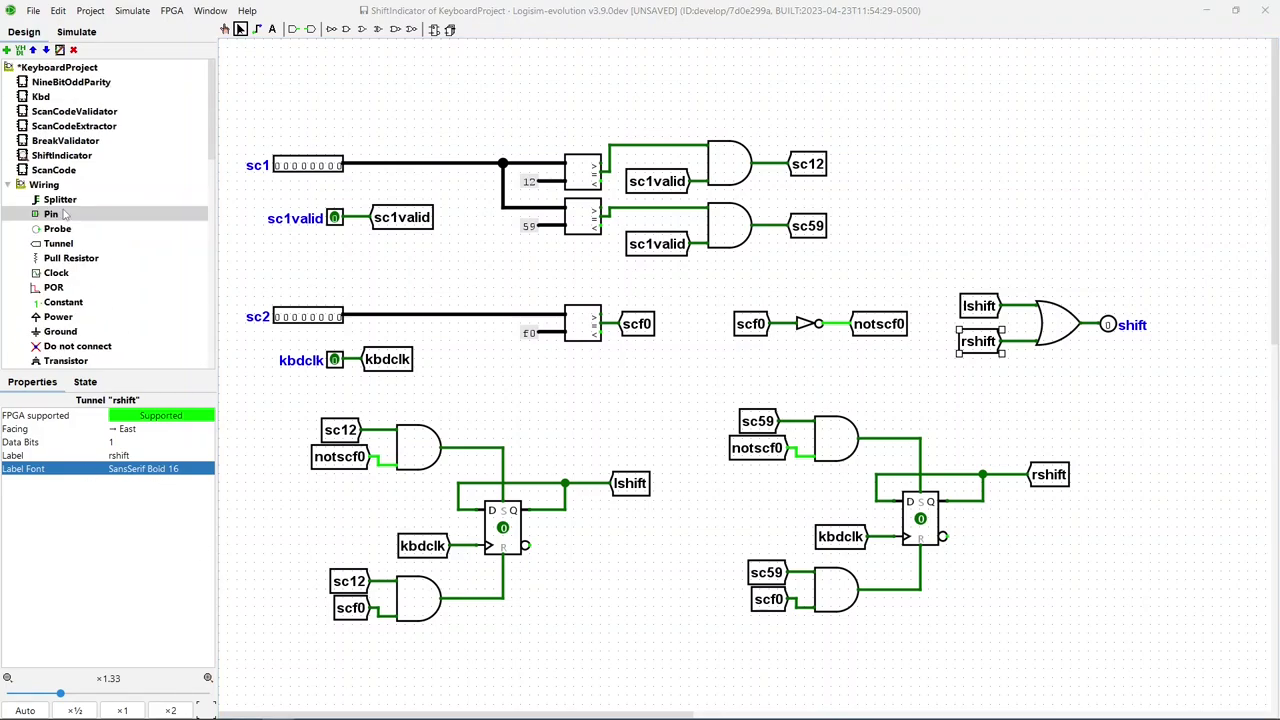
double_click(43, 97)
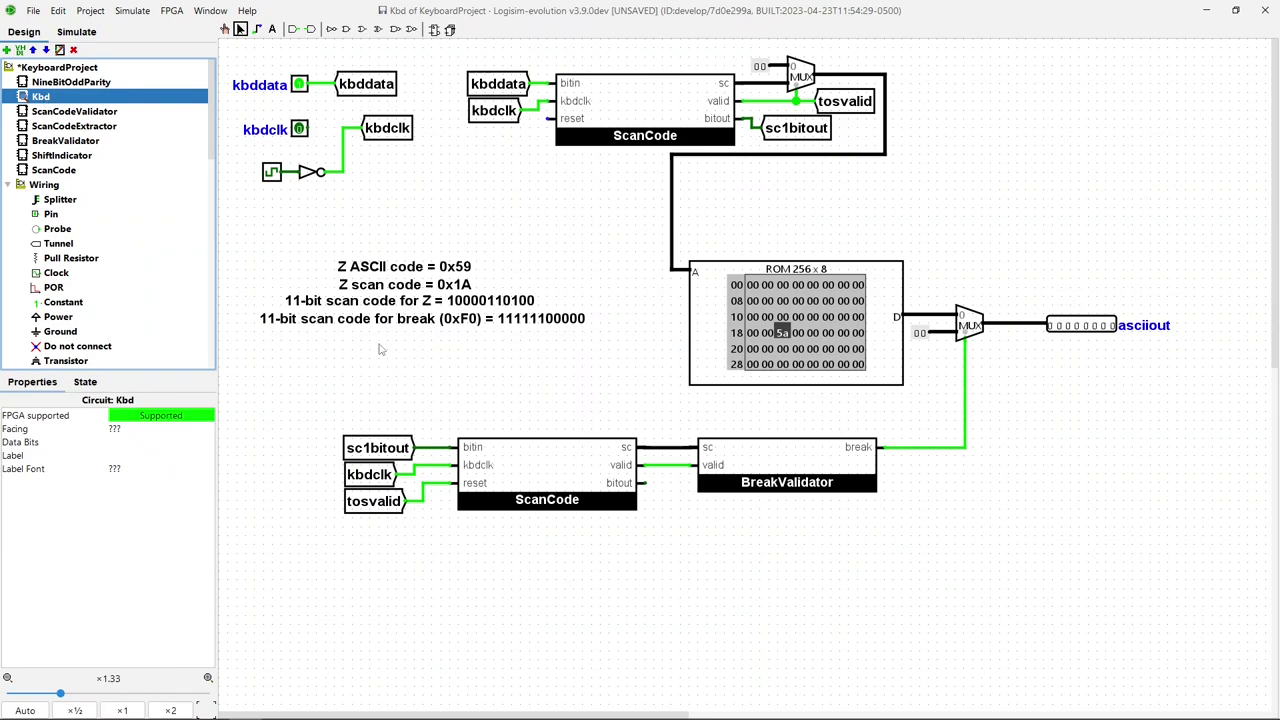
click(61, 155)
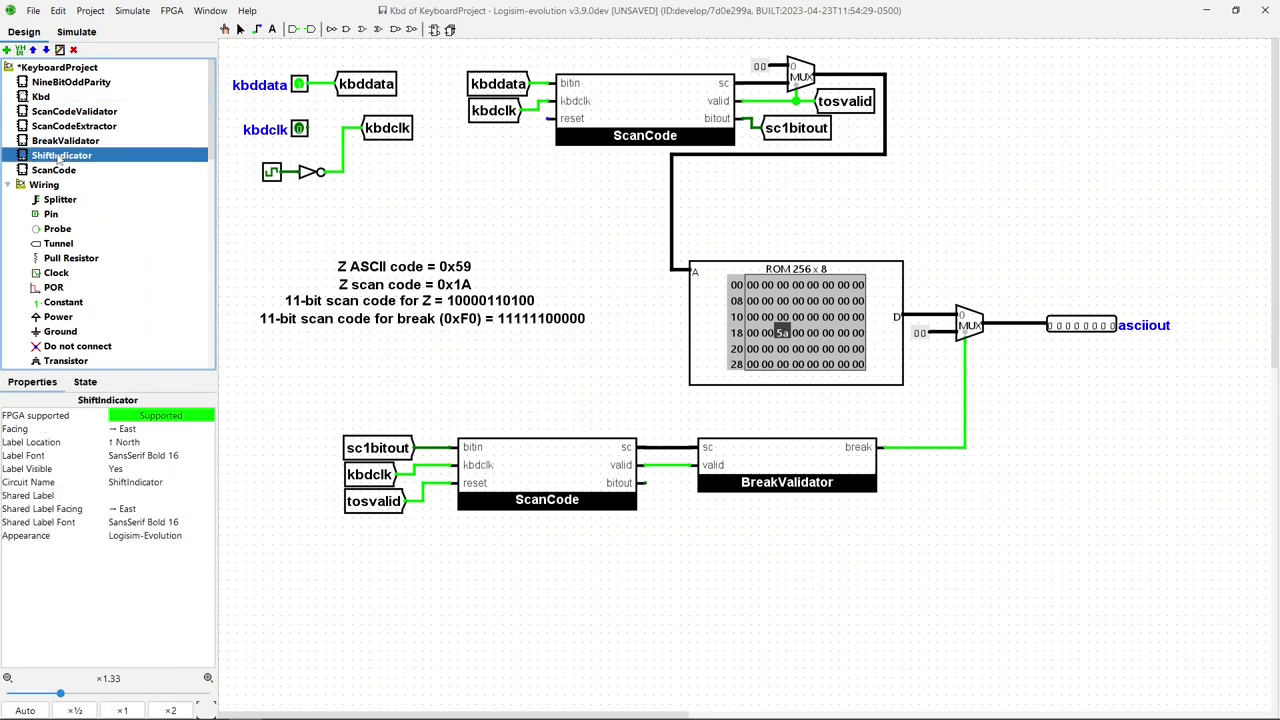
click(878, 589)
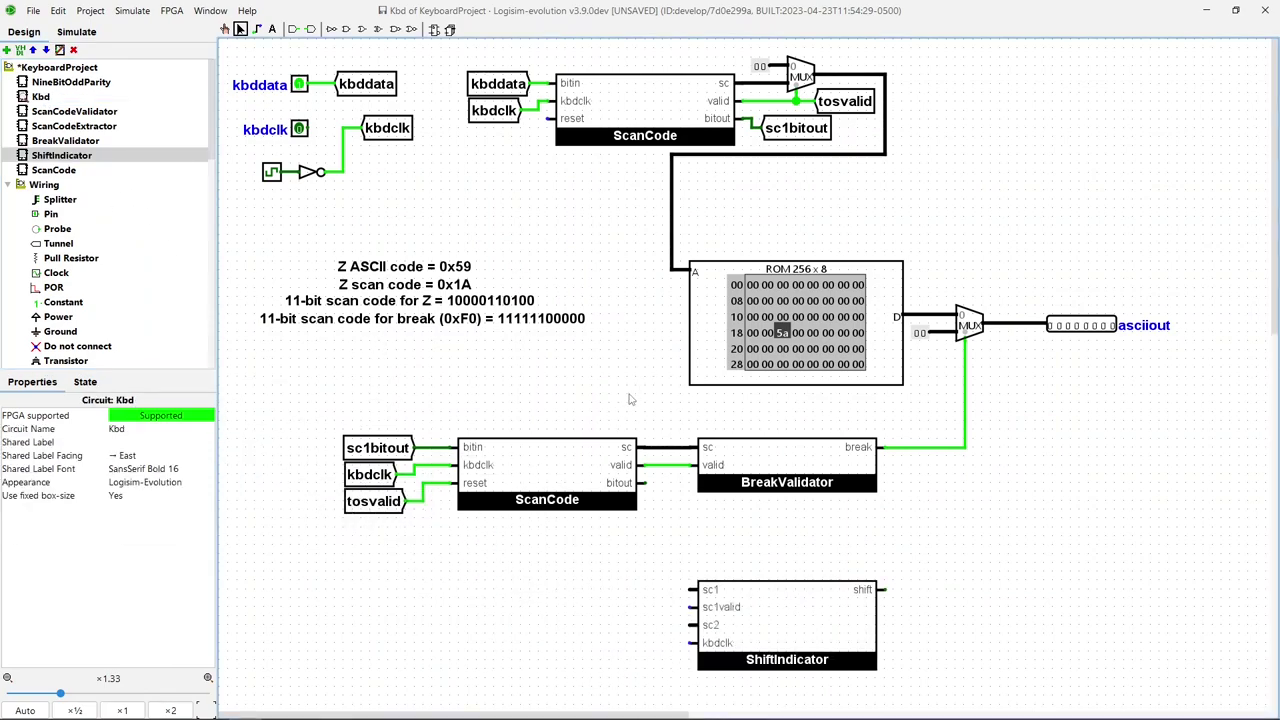
- Add an east-facing 8-bit sc1 tunnel wired to the top ScanCode's sc output
click(60, 244)
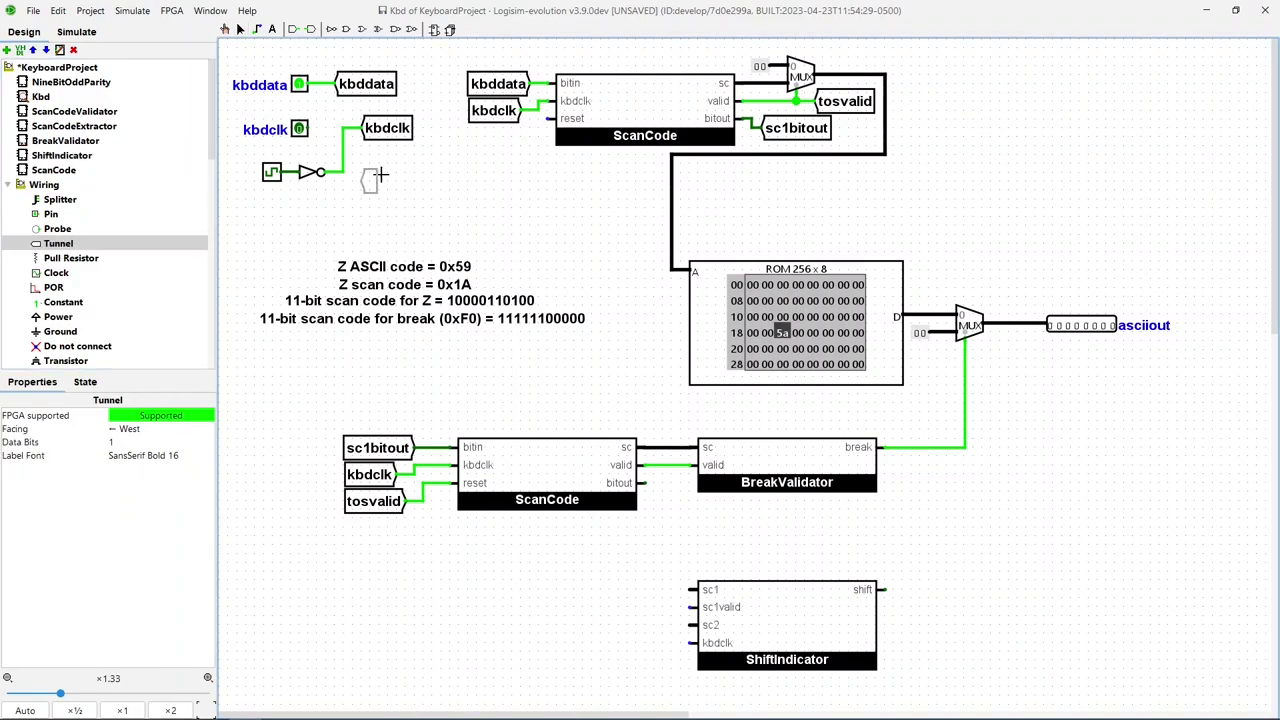
click(666, 57)
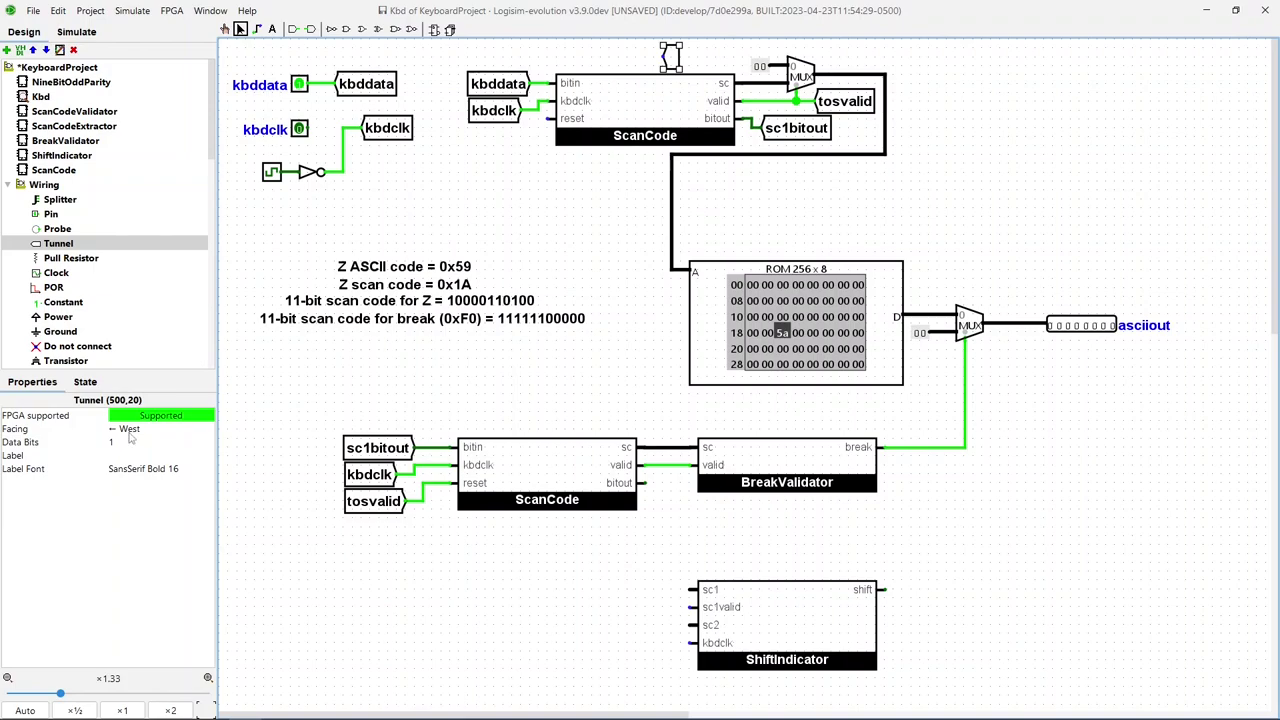
click(130, 437)
click(151, 479)
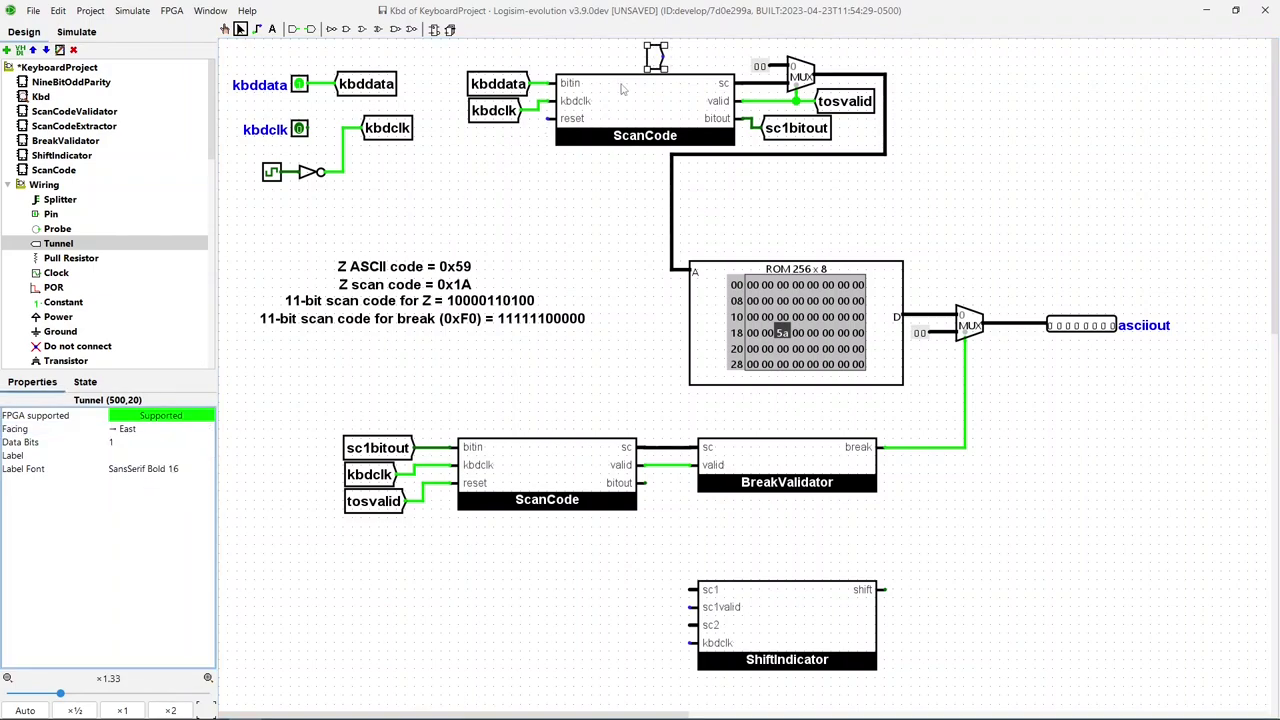
drag(657, 58, 708, 58)
click(138, 457)
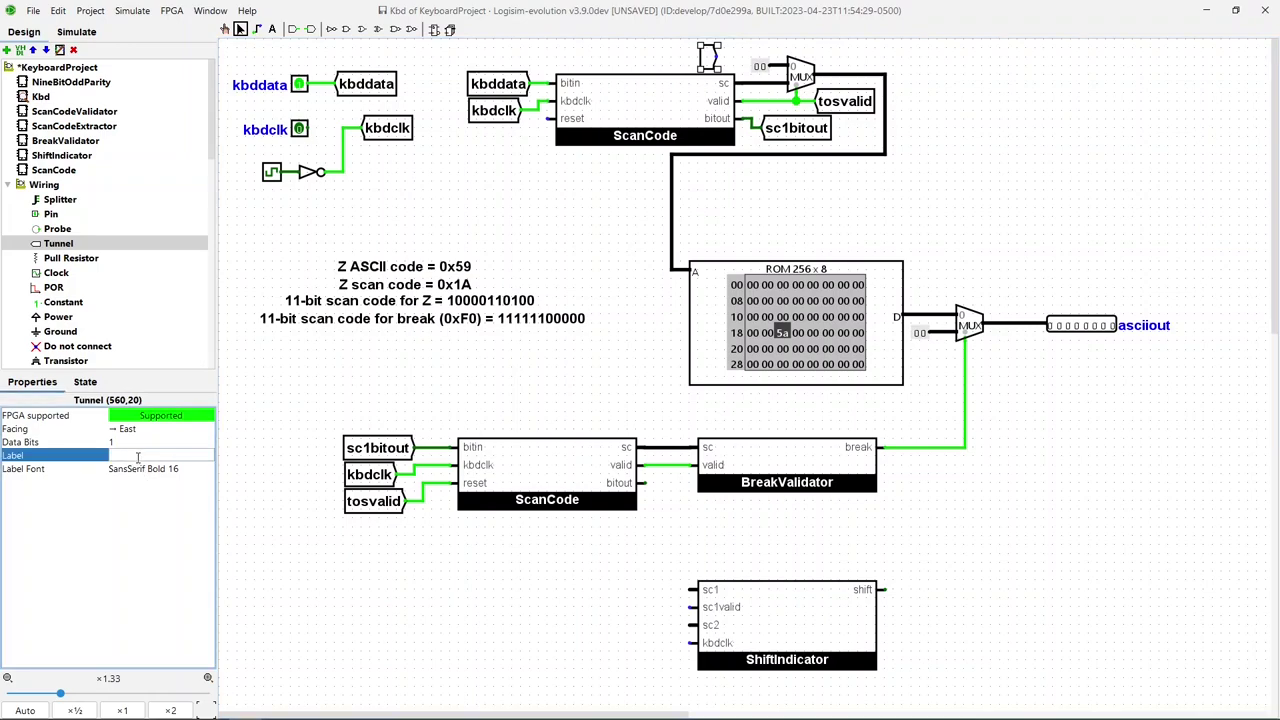
text(sc1)
key(Return)
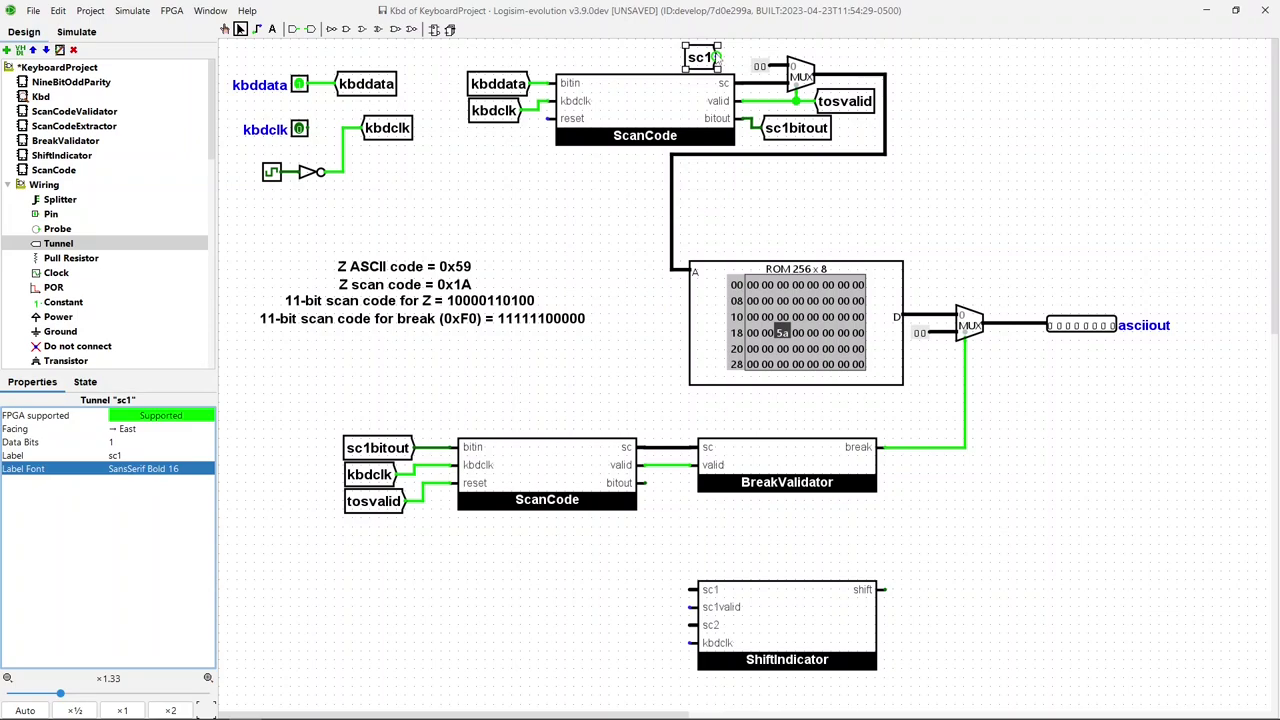
drag(722, 57, 748, 84)
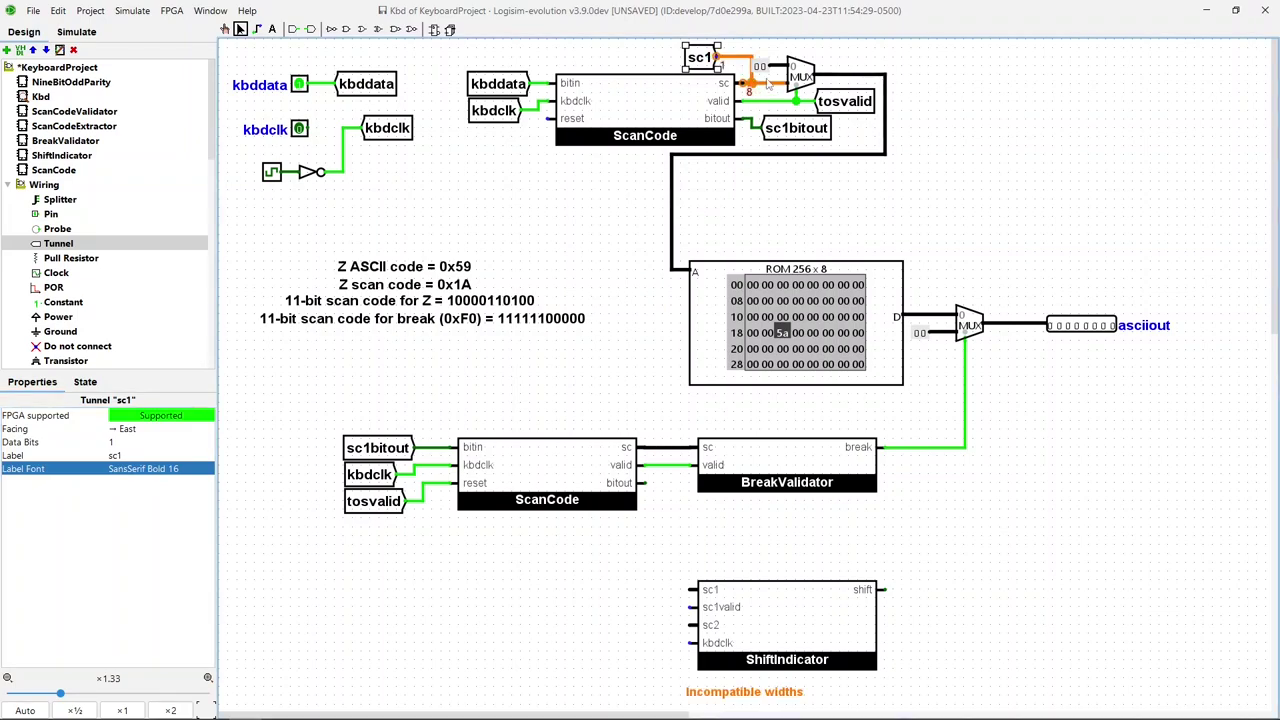
click(161, 441)
text(8)
key(Return)
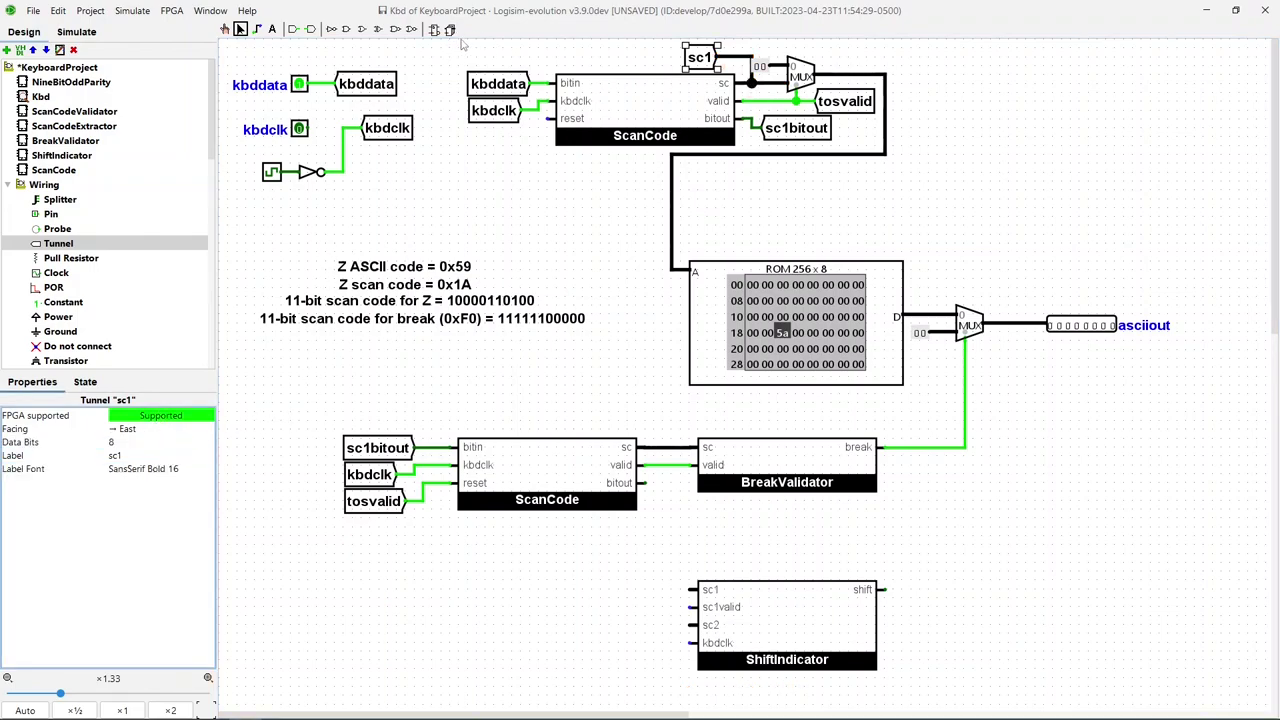
- Shift the top ScanCode group slightly down and line the 0x0 constant up with the MUX
click(481, 61)
drag(459, 37, 1027, 213)
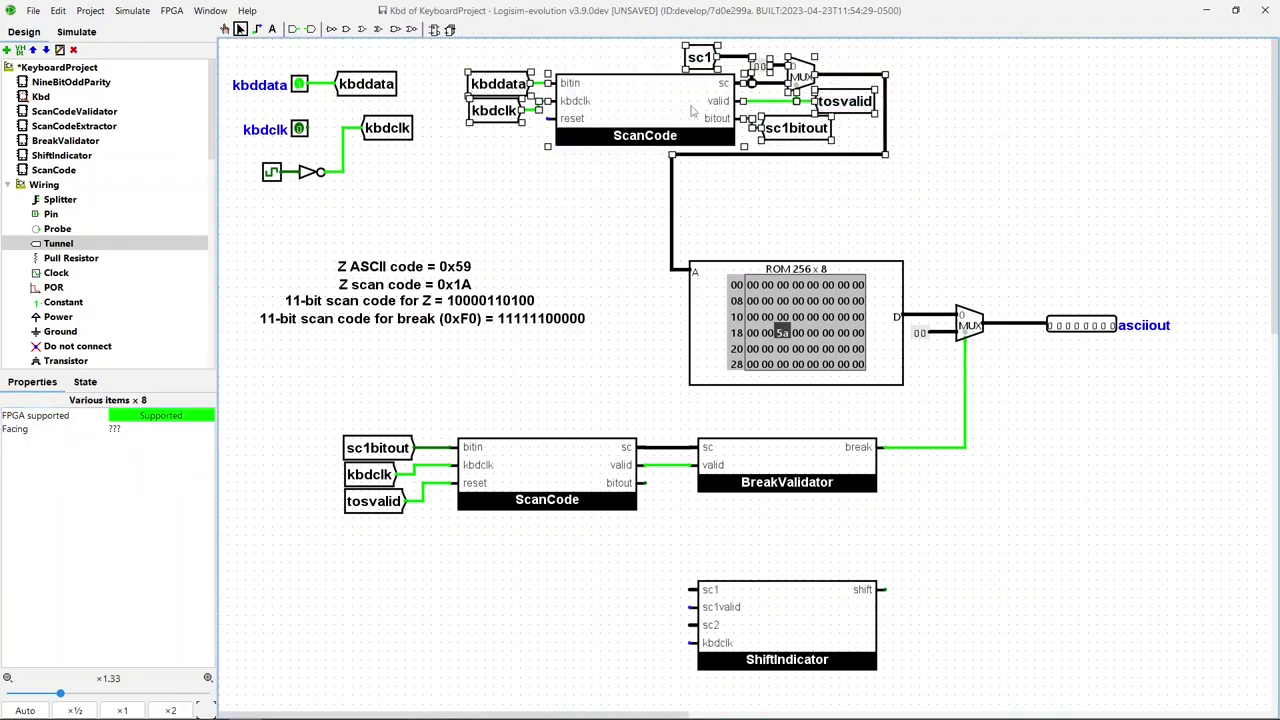
drag(680, 110, 680, 119)
click(800, 62)
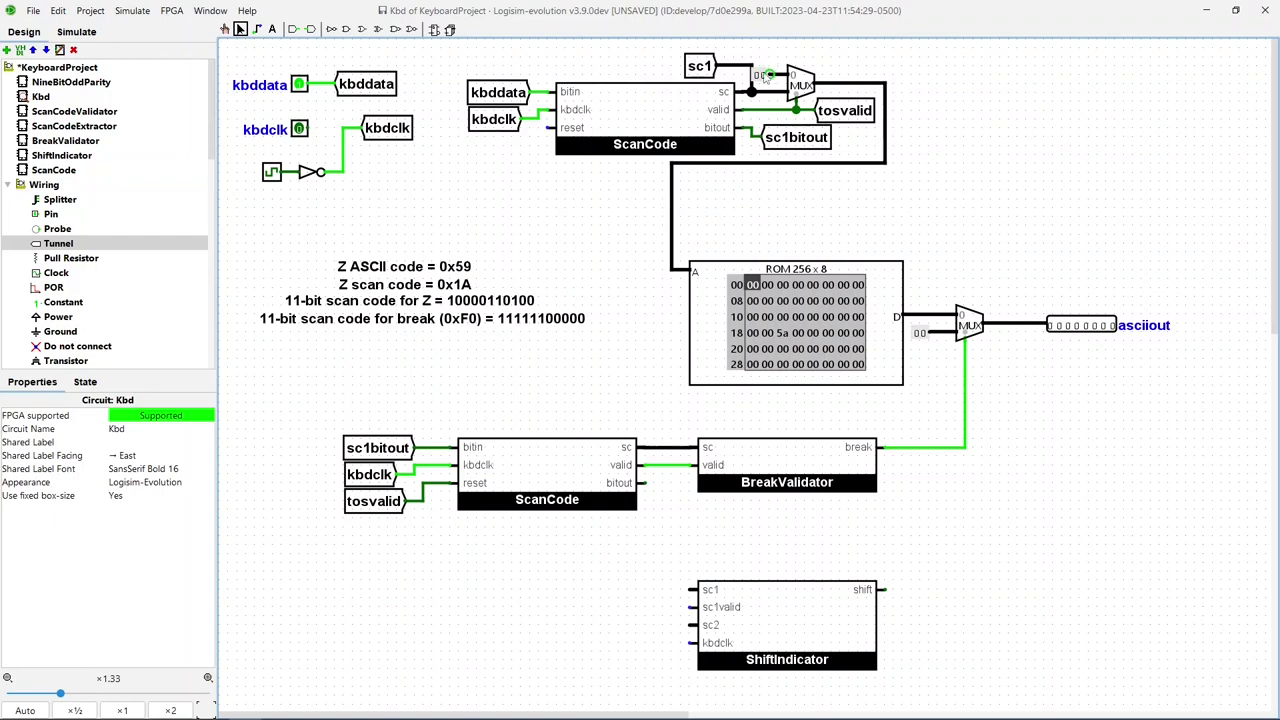
click(762, 75)
drag(762, 75, 770, 78)
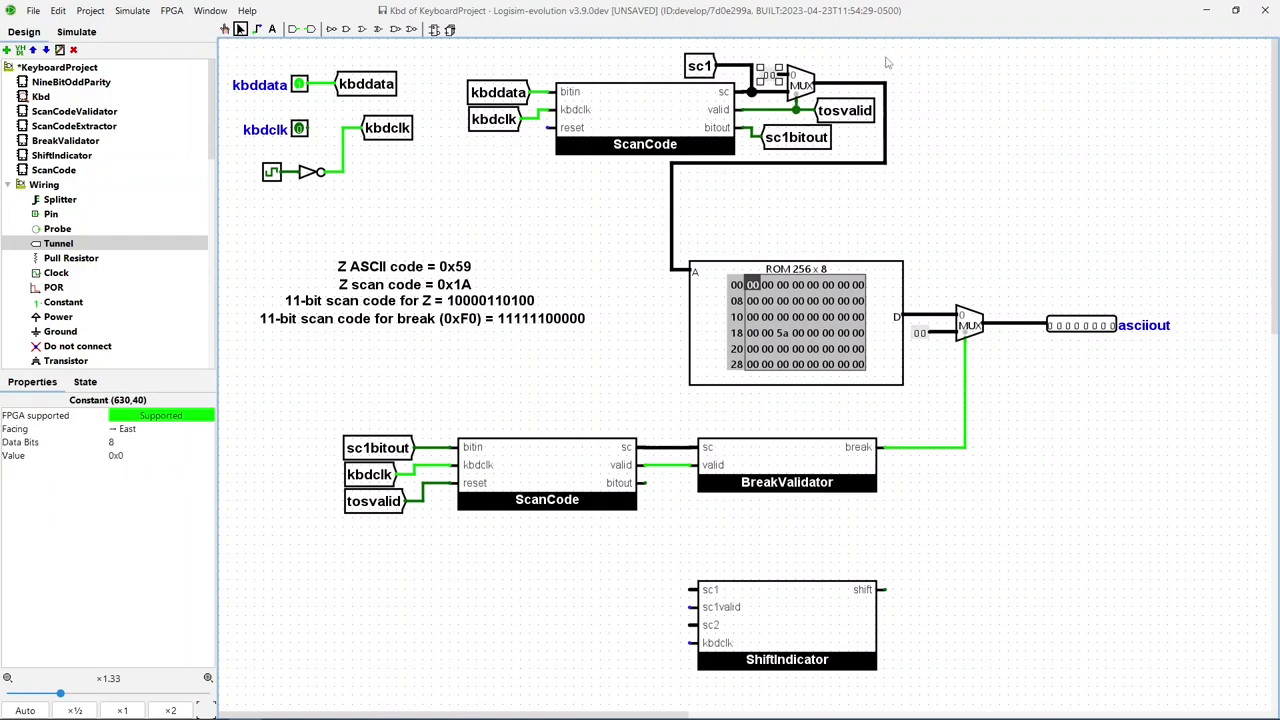
click(943, 73)
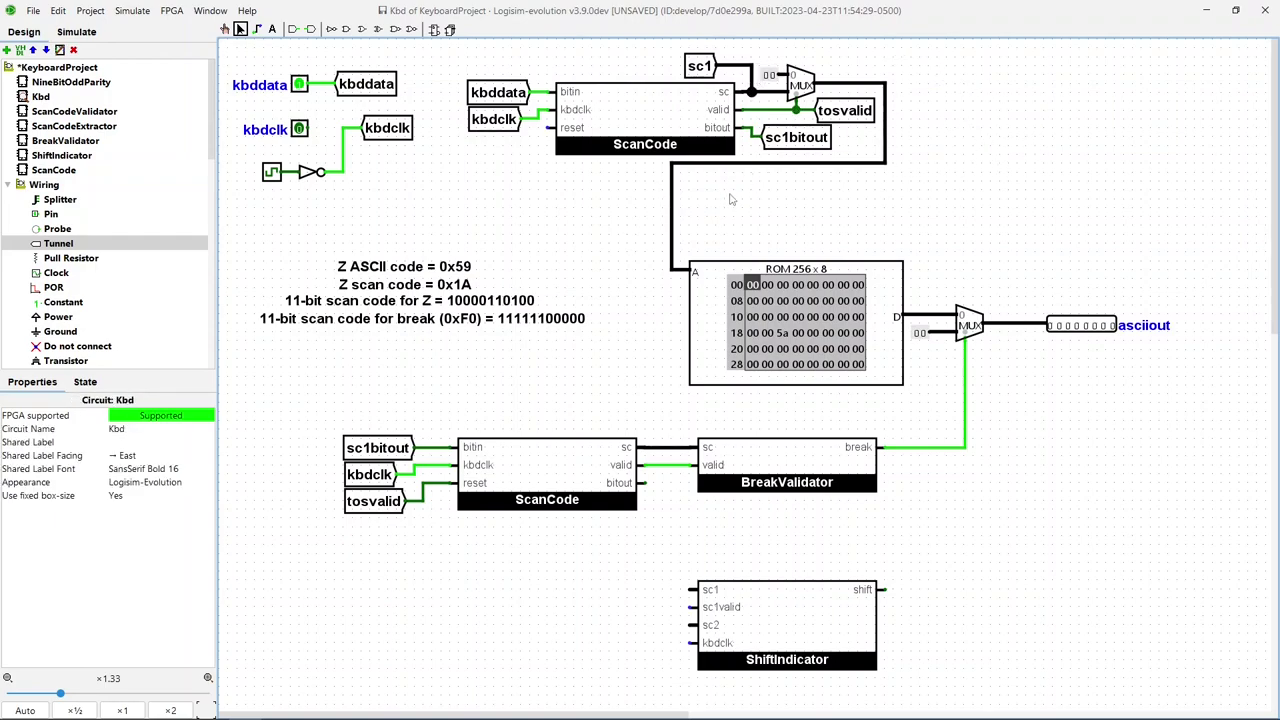
- Add an sc2 tunnel on the lower ScanCode's sc output and bring an sc1 copy to ShiftIndicator
click(706, 66)
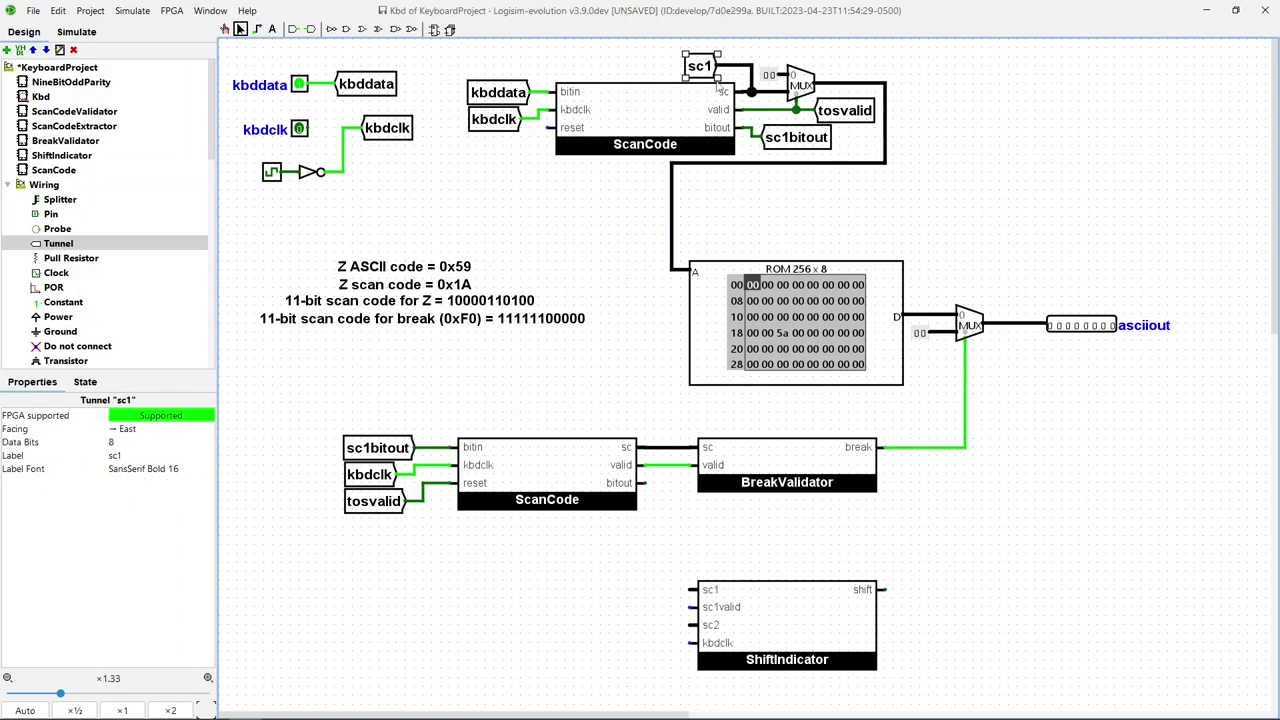
key(ctrl+c)
key(ctrl+v)
click(647, 413)
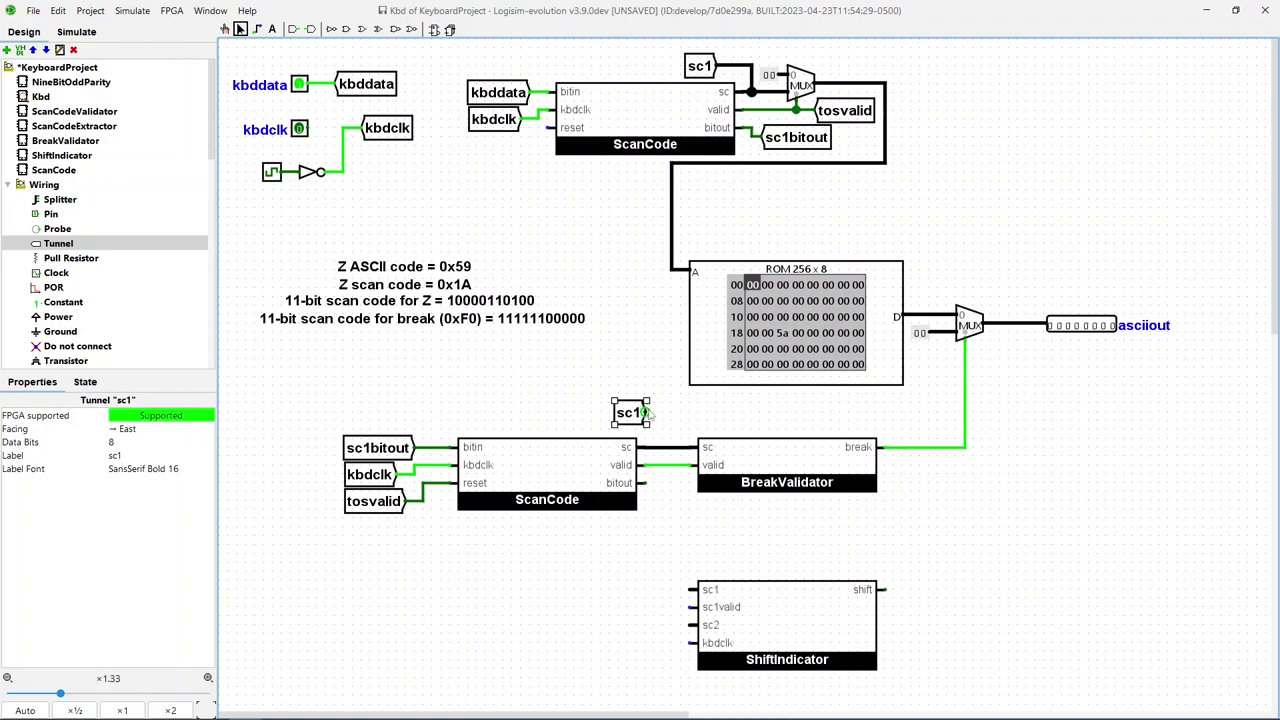
drag(649, 416, 665, 445)
click(140, 458)
text(2)
key(Return)
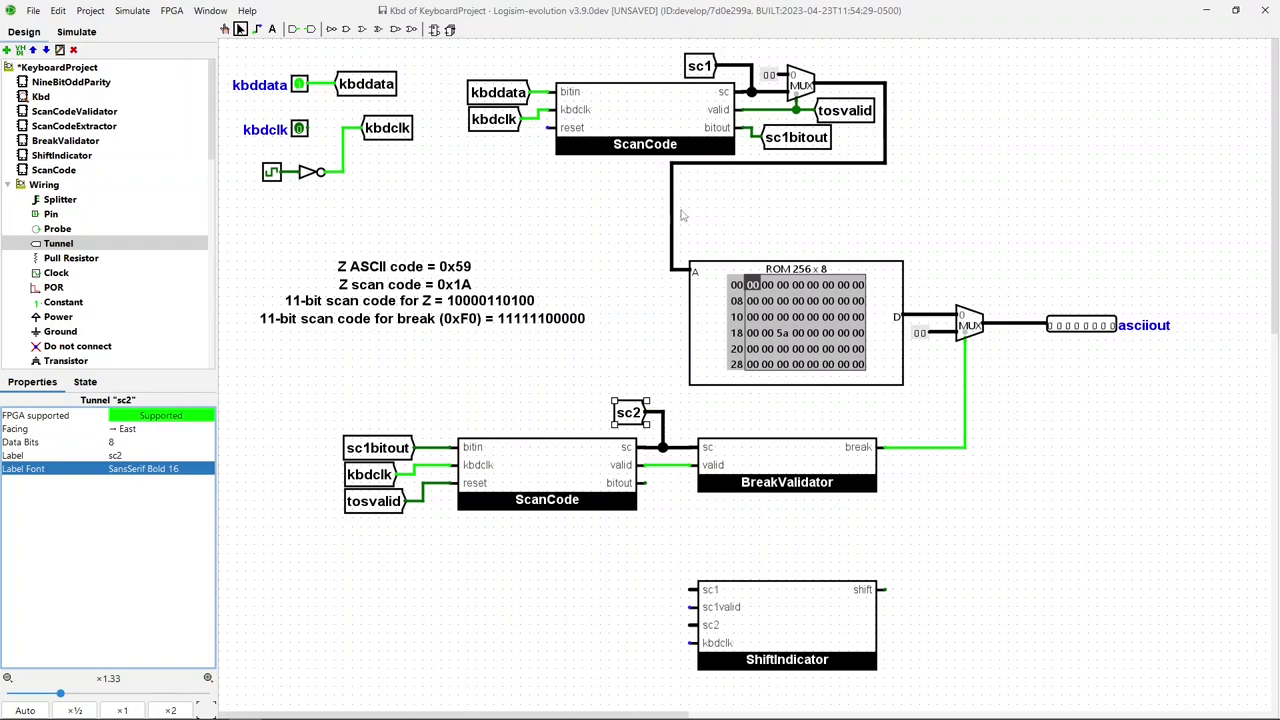
click(704, 72)
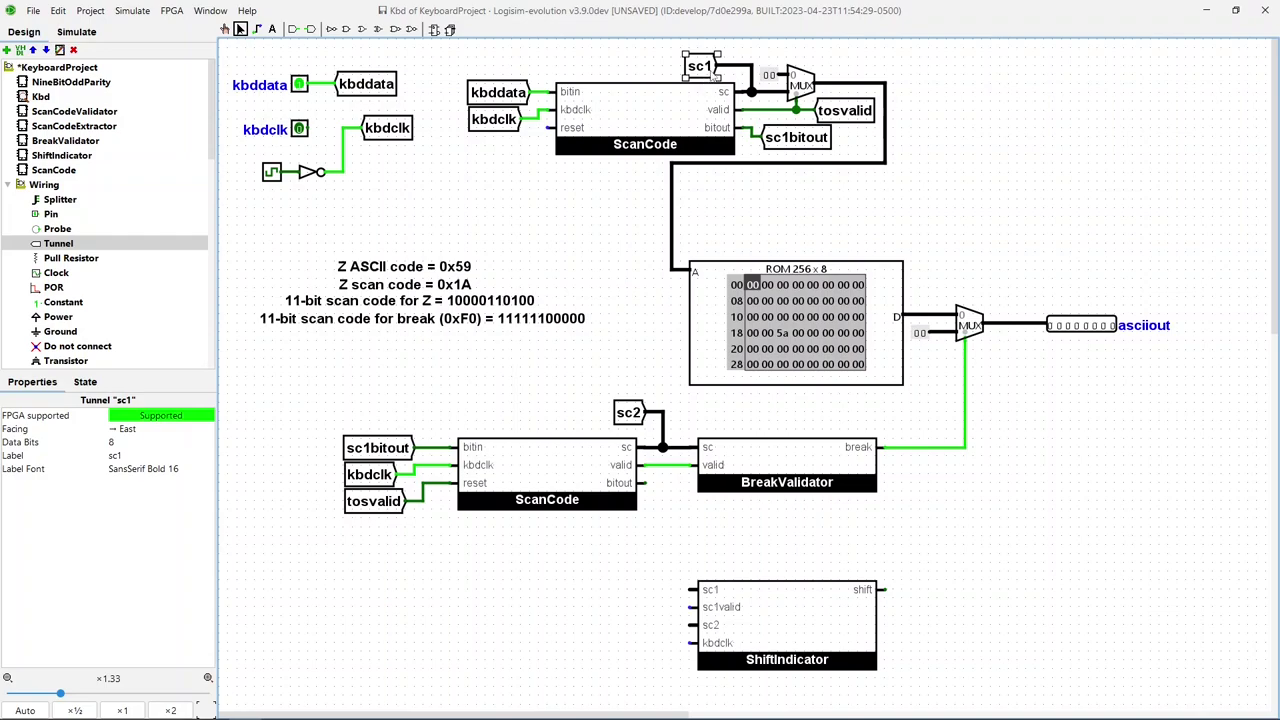
mouse_move(709, 82)
mouse_down()
mouse_move(688, 152)
mouse_move(655, 590)
mouse_move(680, 590)
mouse_up()
- Place the sc1 tunnel at ShiftIndicator's sc1 input and wire an east-facing tosvalid copy to sc1valid
click(660, 582)
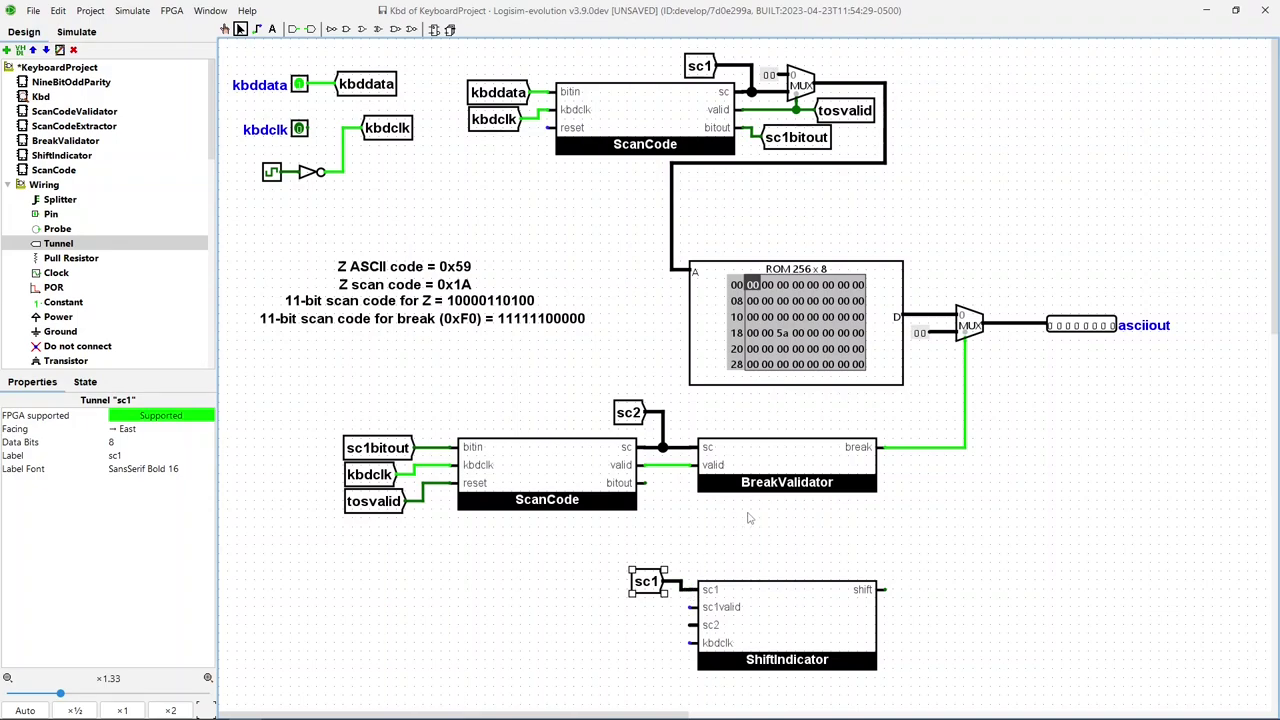
click(845, 118)
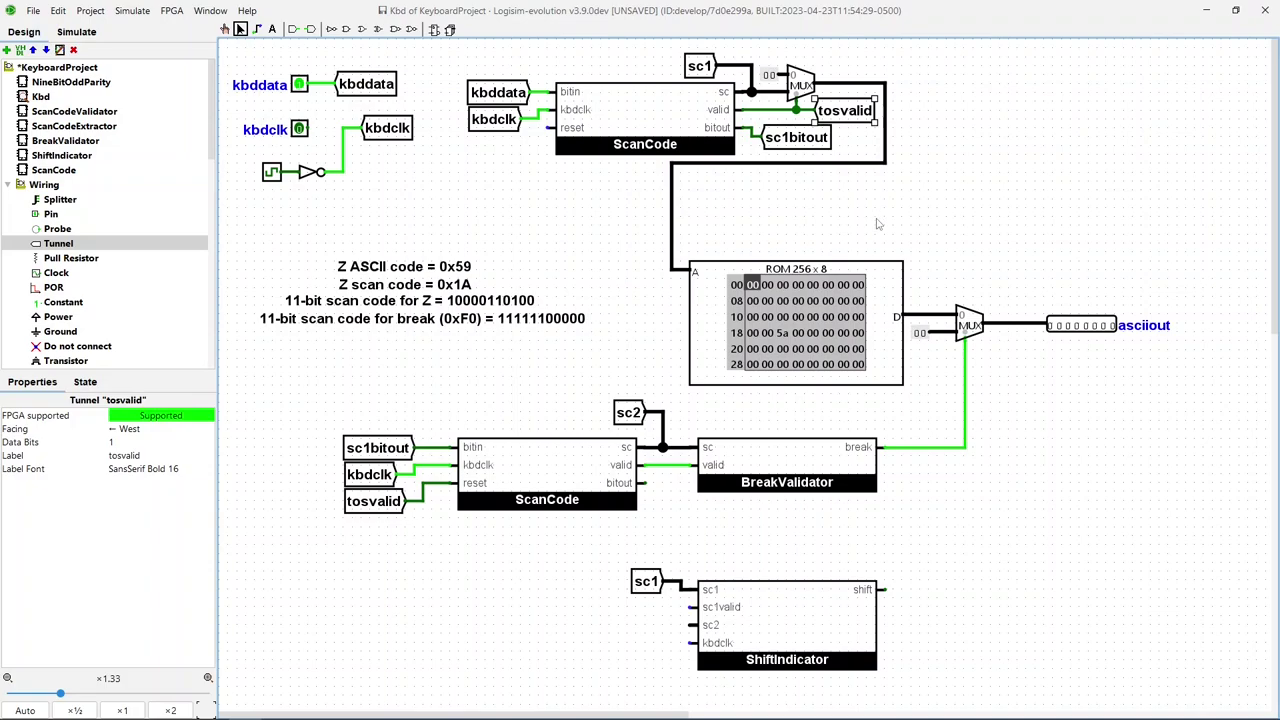
key(ctrl+d)
drag(851, 133, 628, 617)
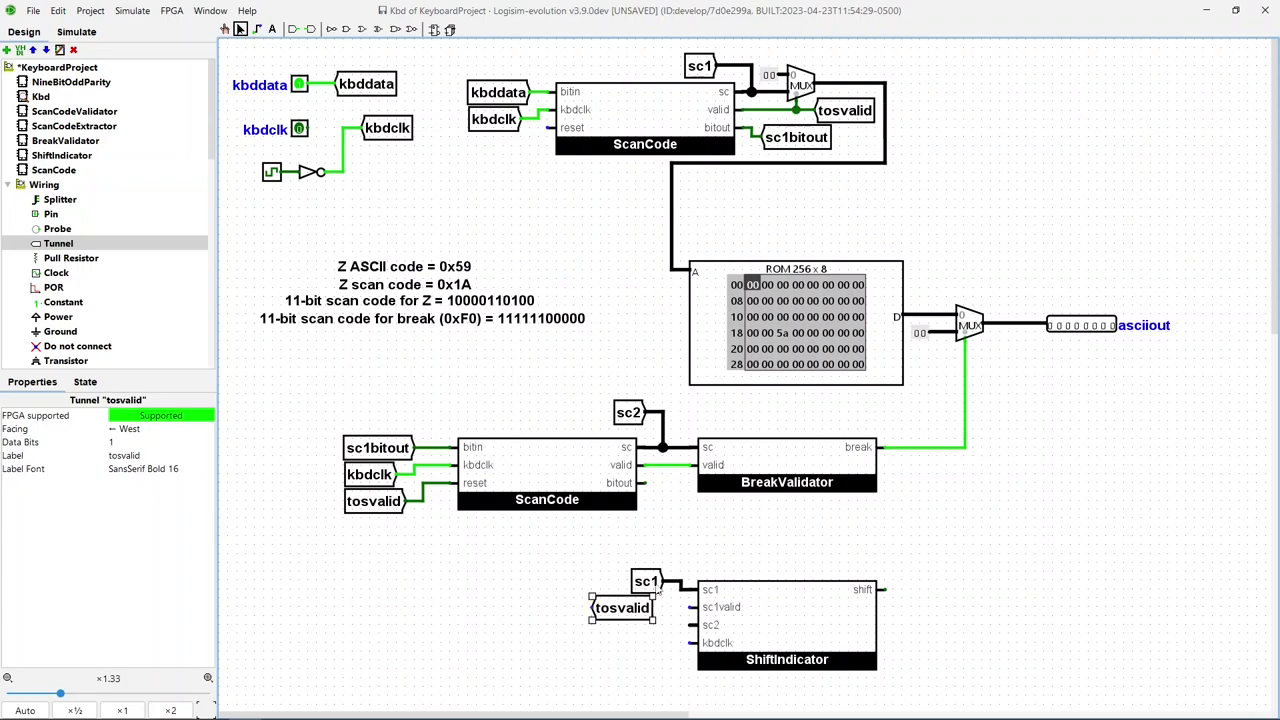
click(141, 432)
click(143, 476)
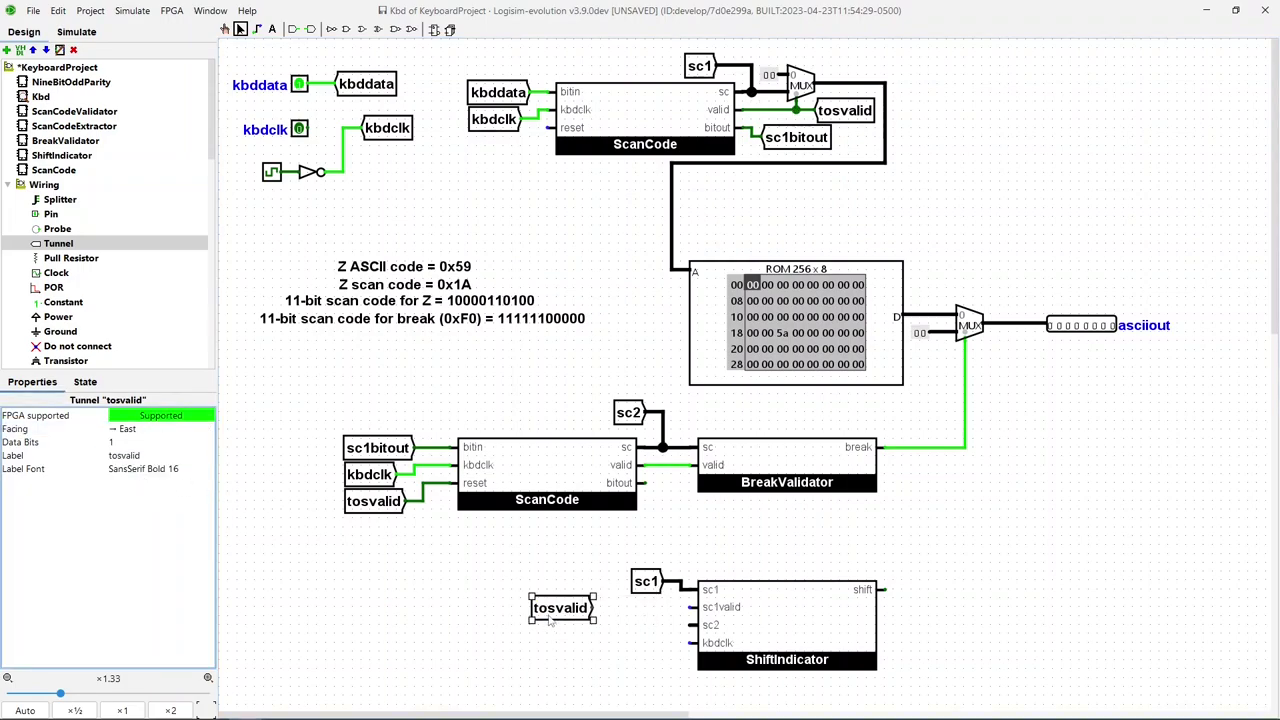
drag(549, 621, 642, 609)
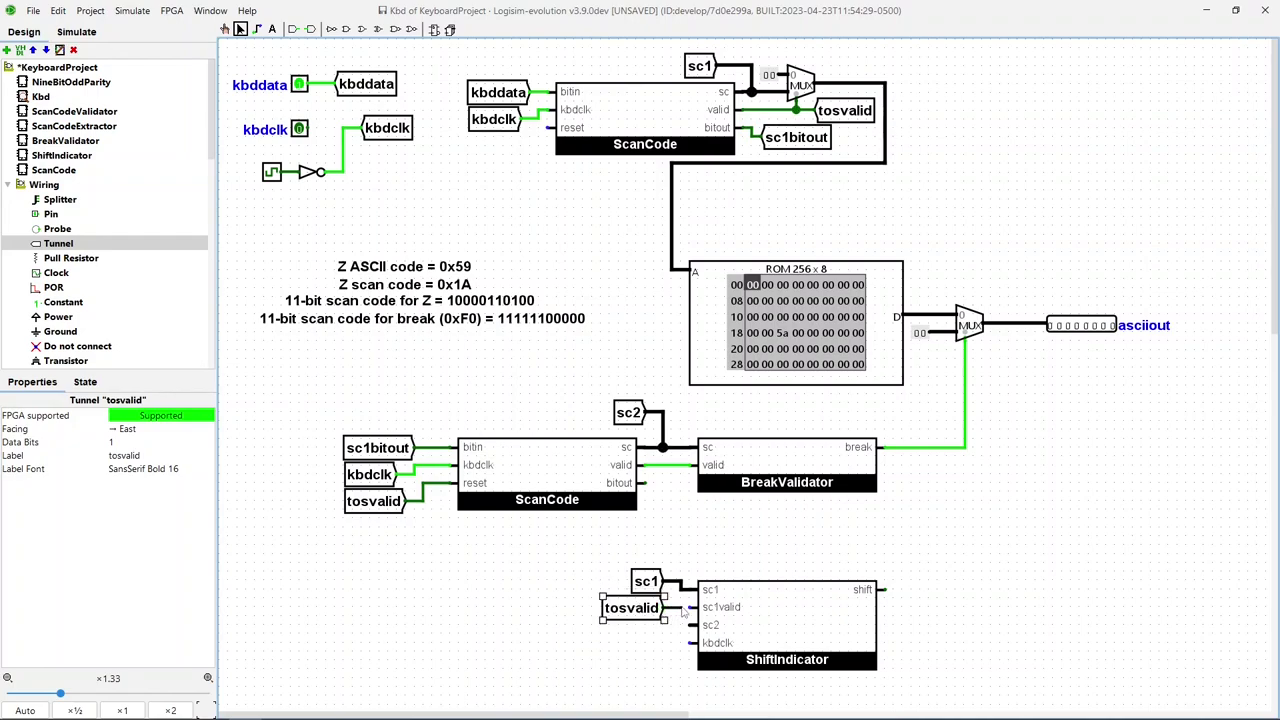
click(688, 613)
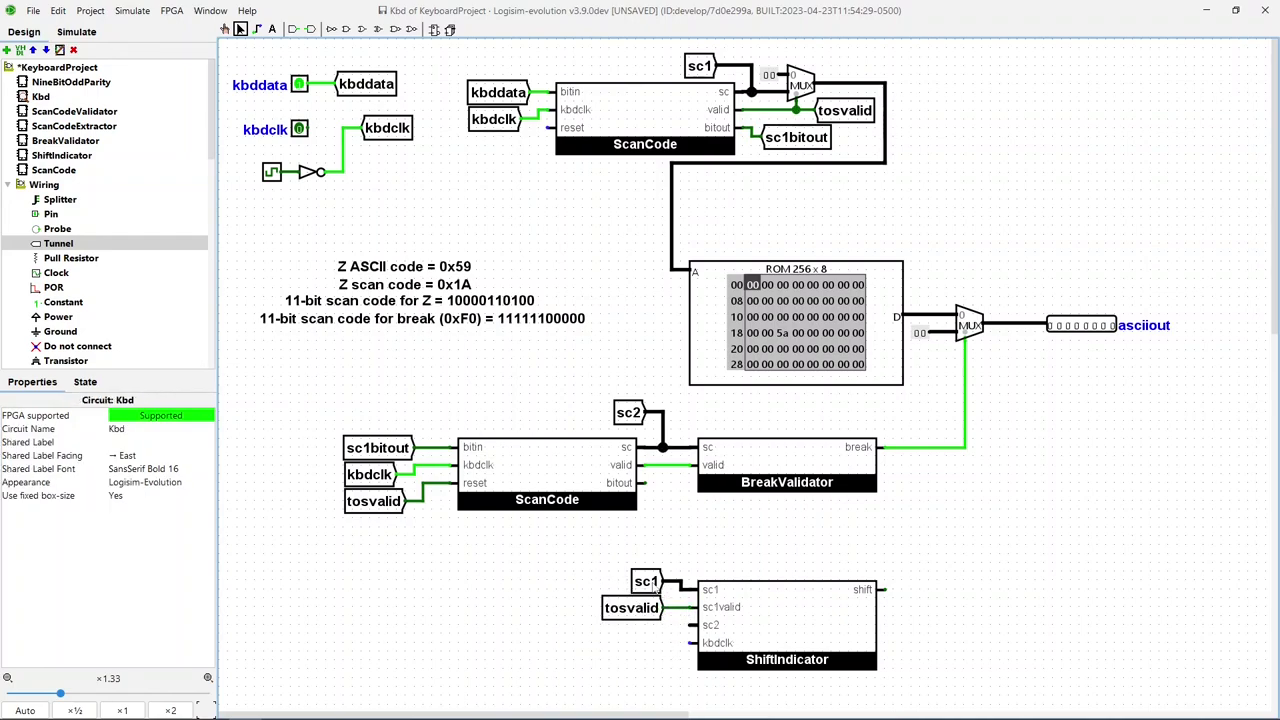
- Add another sc1 tunnel wired to ShiftIndicator's sc2 input
click(652, 586)
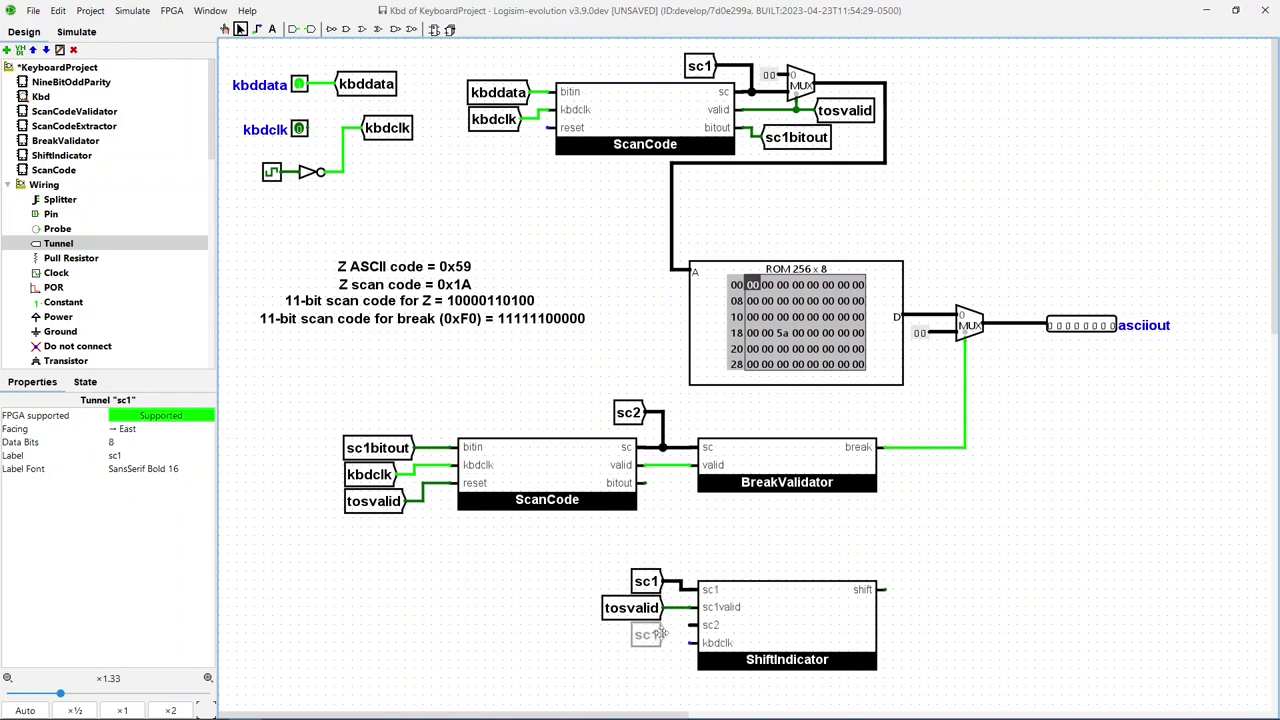
click(660, 633)
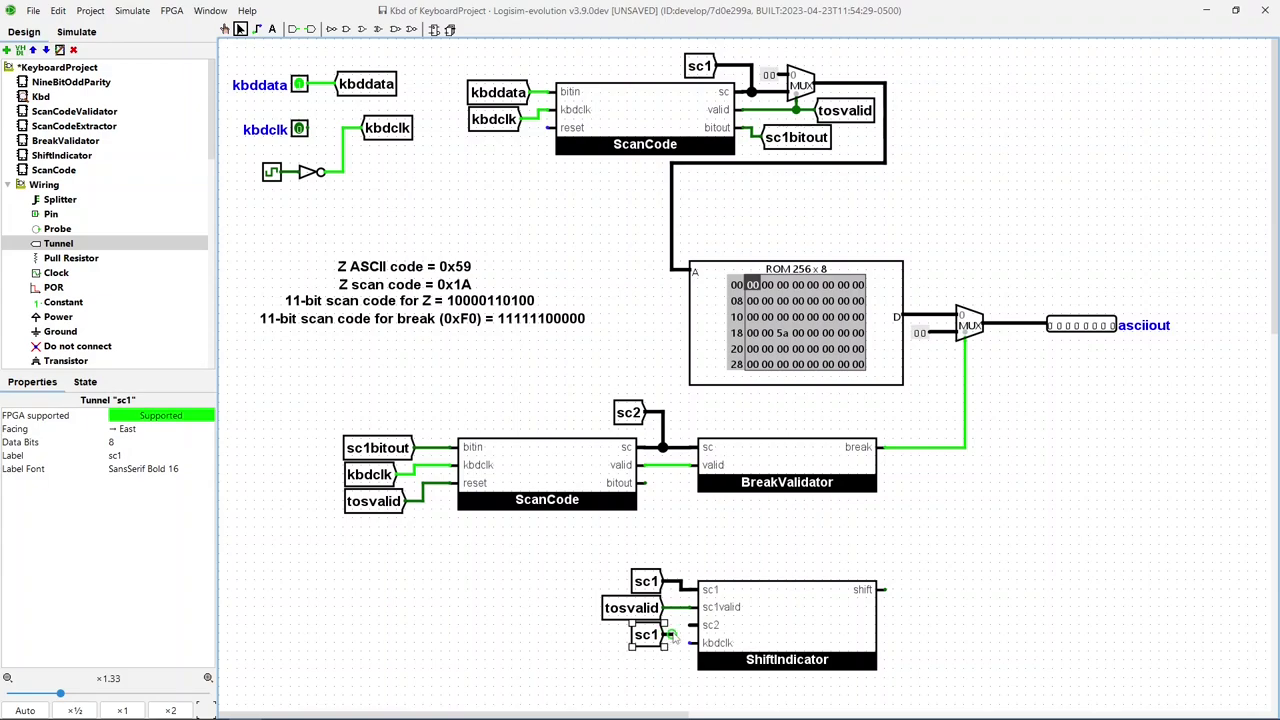
drag(674, 633, 692, 627)
click(535, 633)
- Copy the kbdclk tunnel, face it east, and wire it to ShiftIndicator's kbdclk input
click(386, 135)
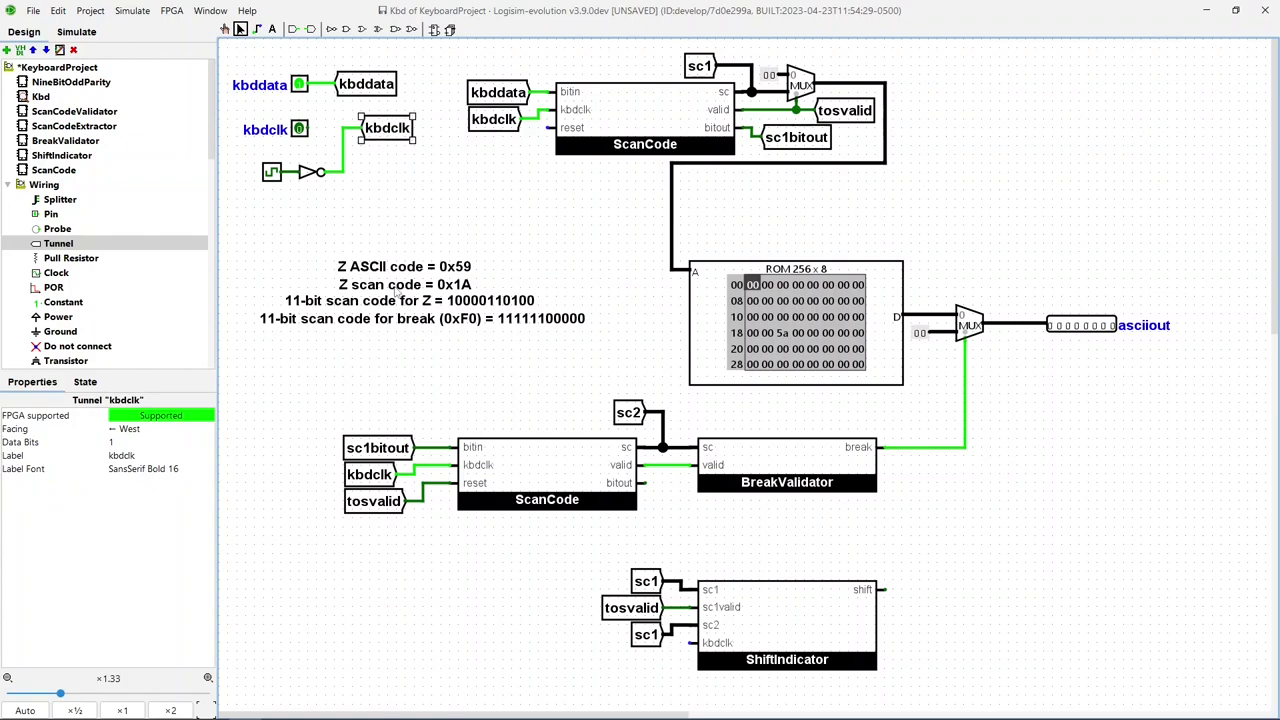
key(ctrl+c)
key(ctrl+v)
click(640, 682)
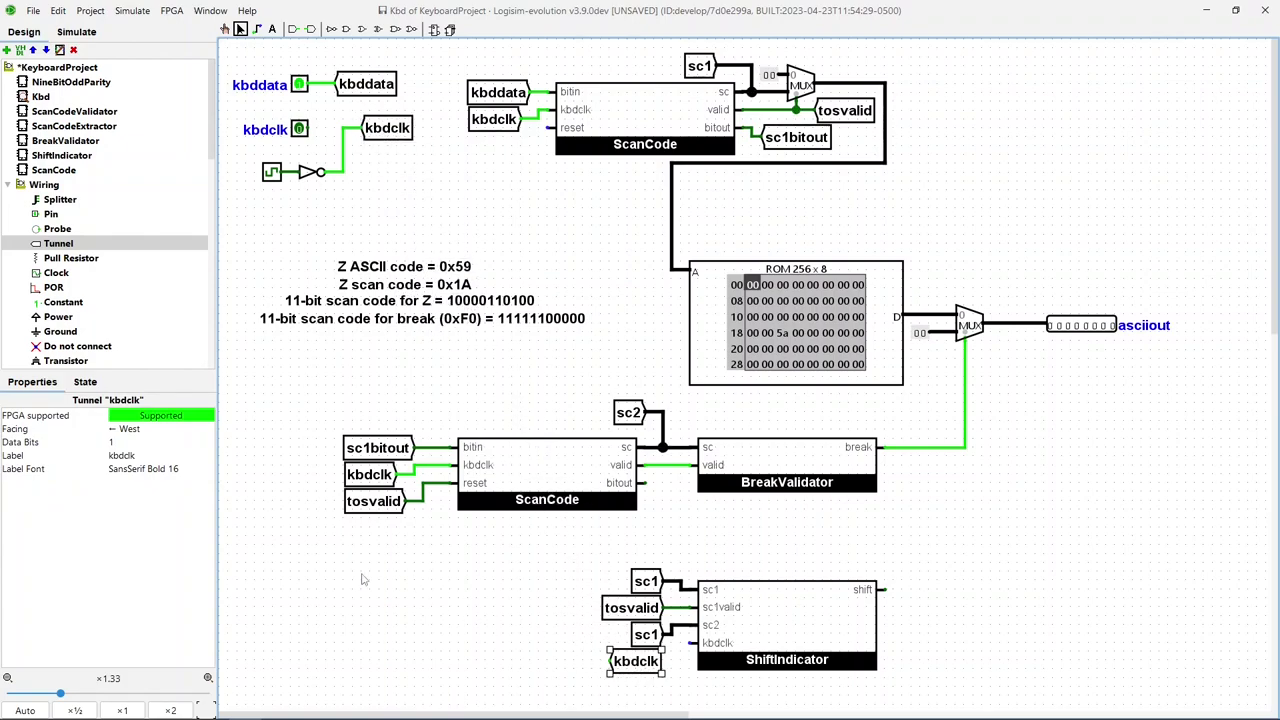
click(142, 430)
click(130, 455)
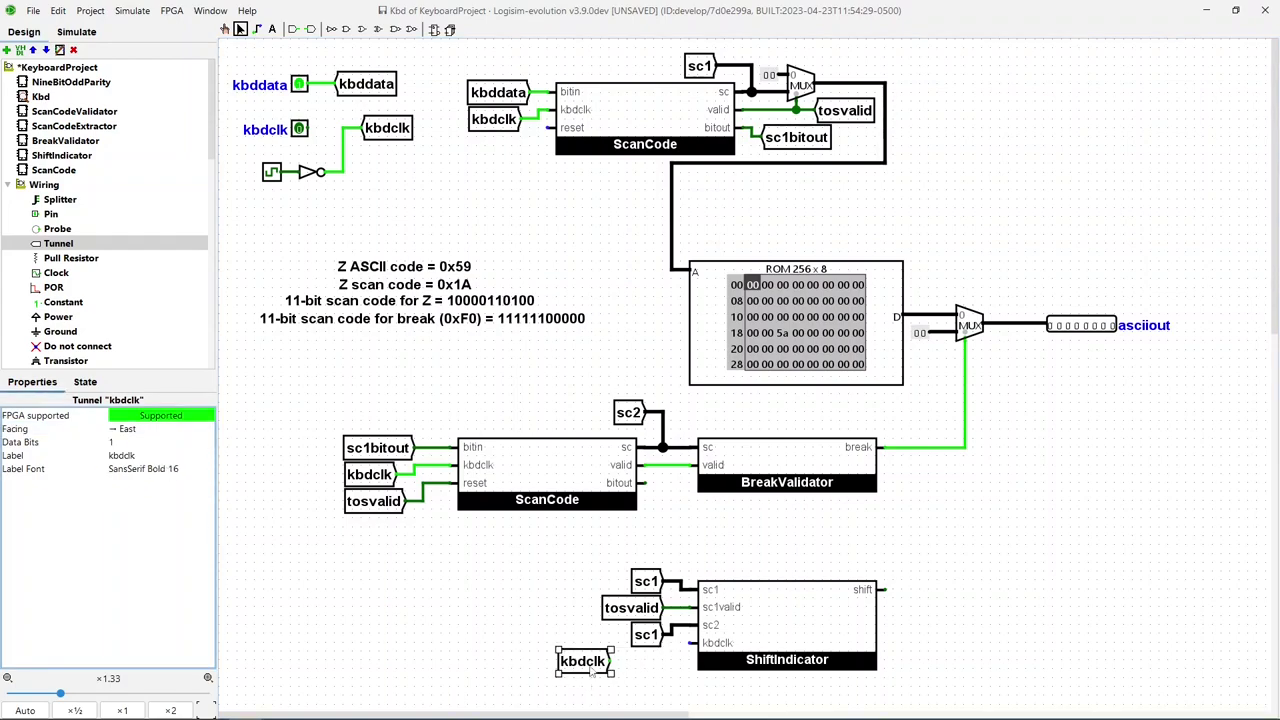
drag(591, 672, 696, 643)
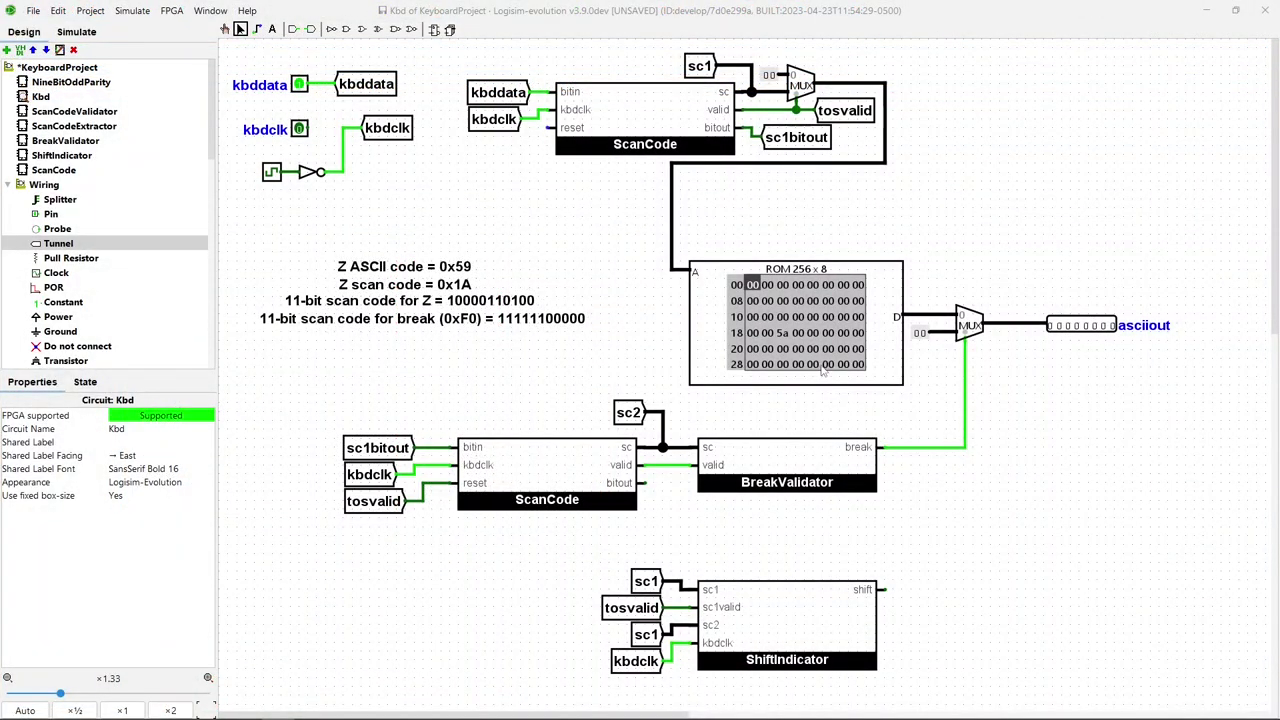
- Delete the wire from the ROM to the MUX and move the ROM higher
click(946, 228)
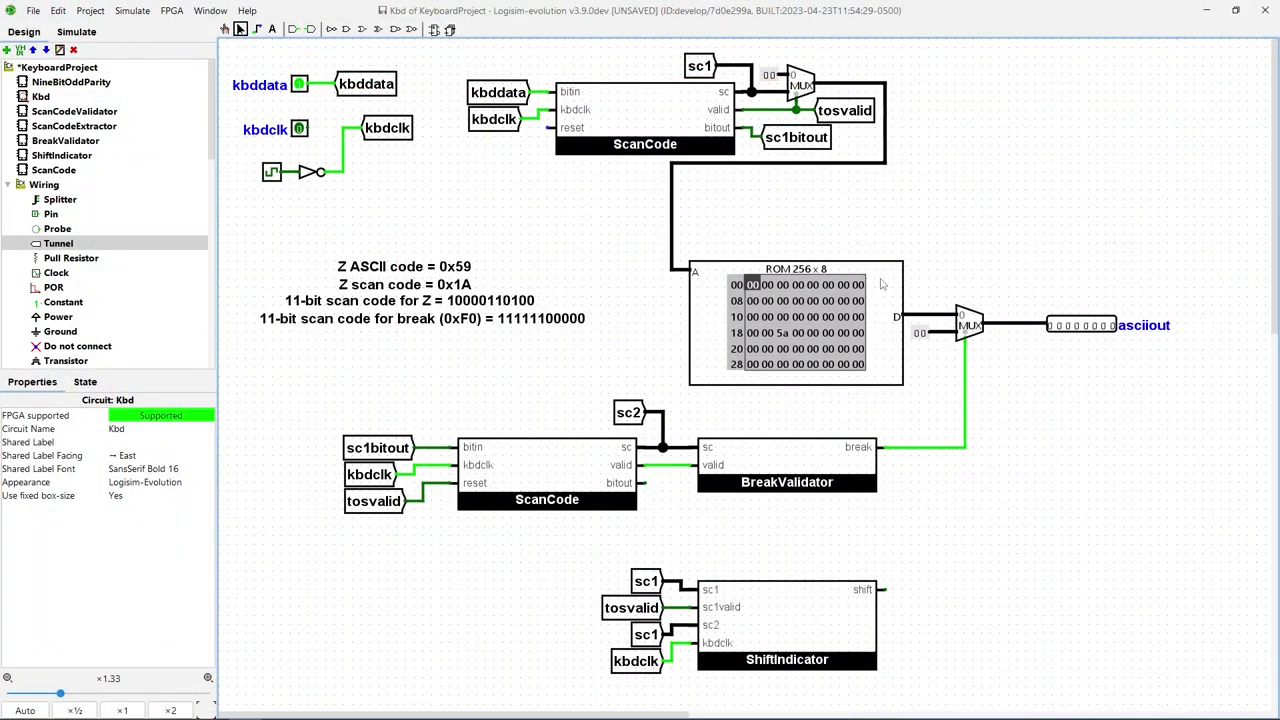
click(884, 285)
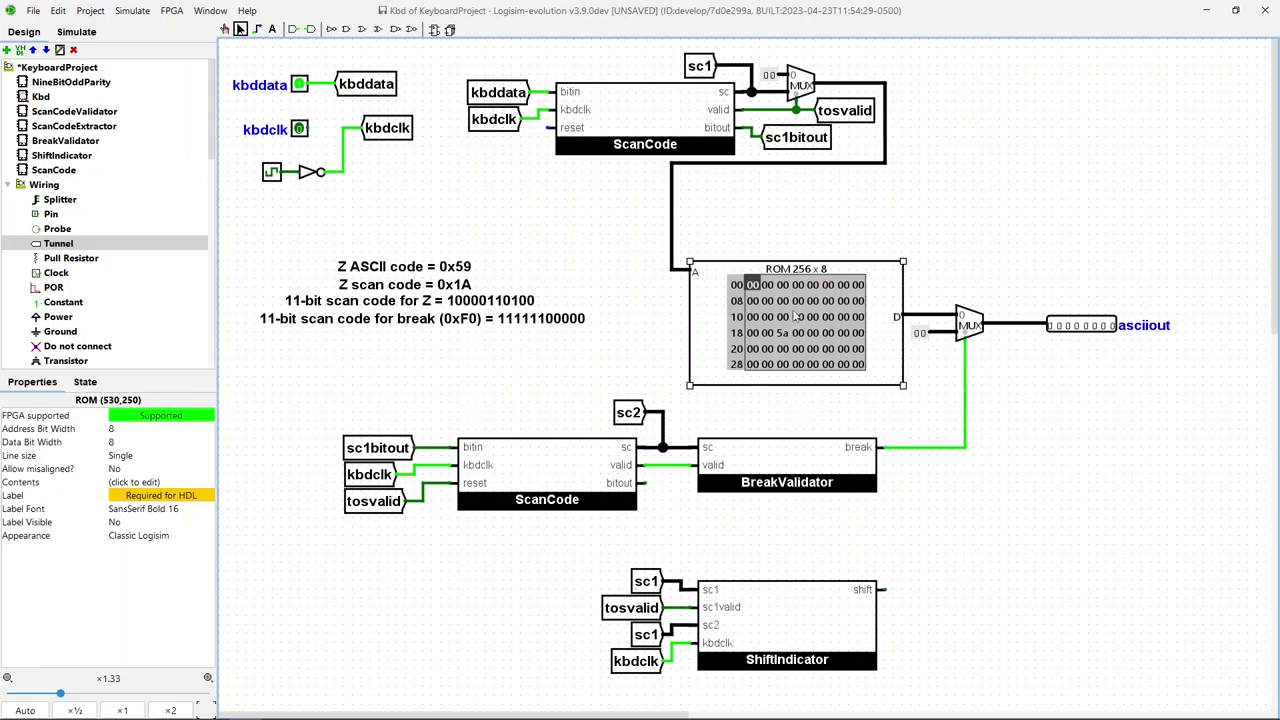
click(935, 318)
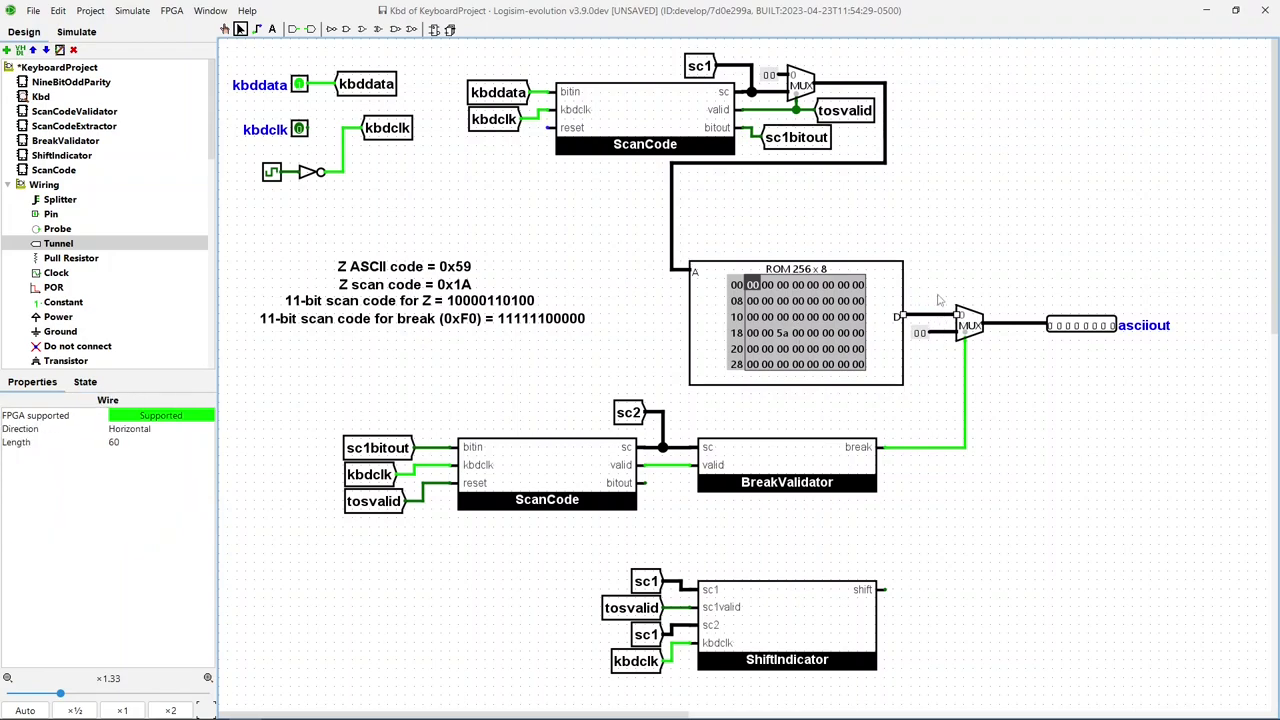
key(Delete)
drag(800, 313, 780, 242)
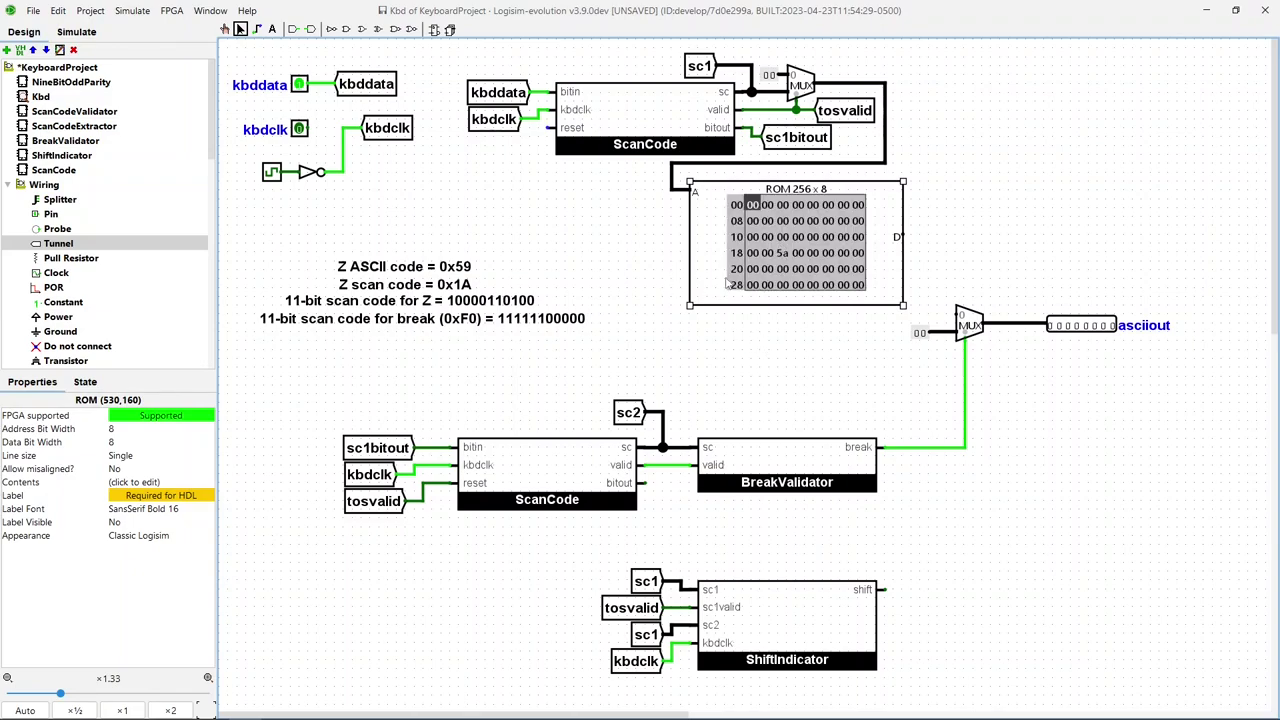
- Add an 'unshifted' text label just left of the ROM
click(272, 28)
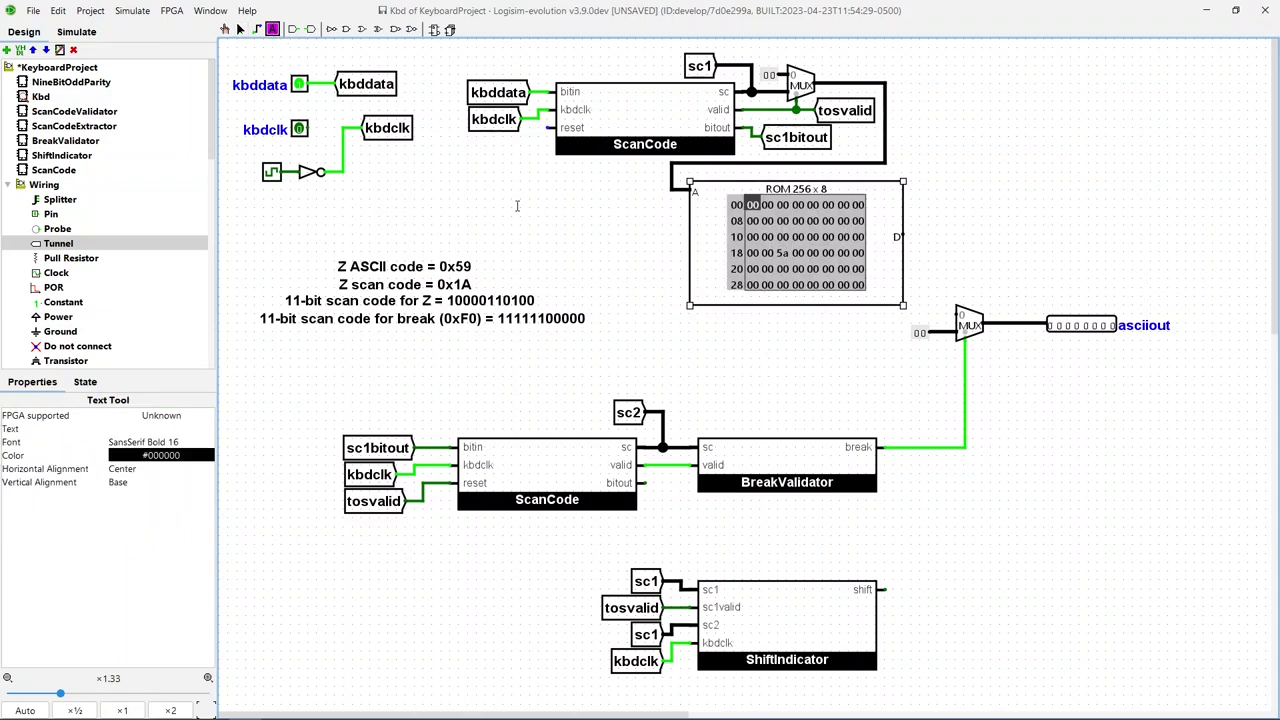
click(657, 232)
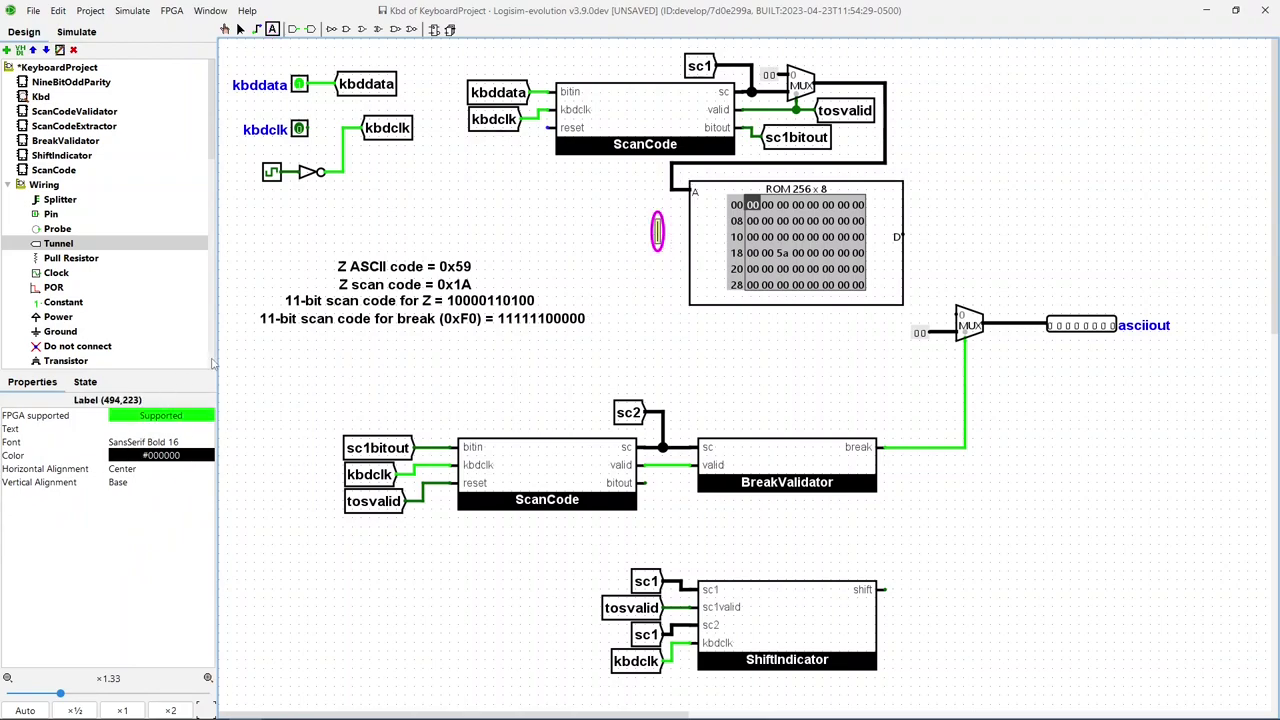
text(unshifted)
key(Return)
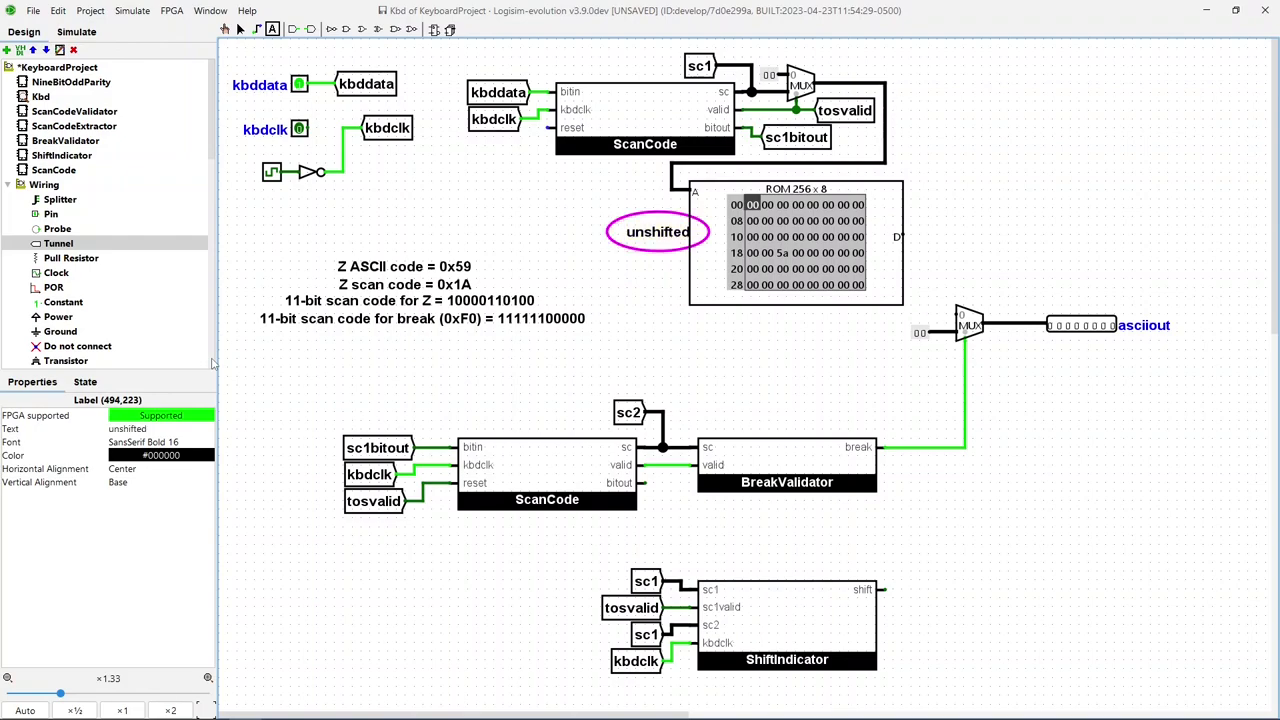
click(240, 29)
drag(650, 238, 645, 239)
- Copy the ROM, push the lower ScanCode group down, and place the second ROM below the first
click(766, 358)
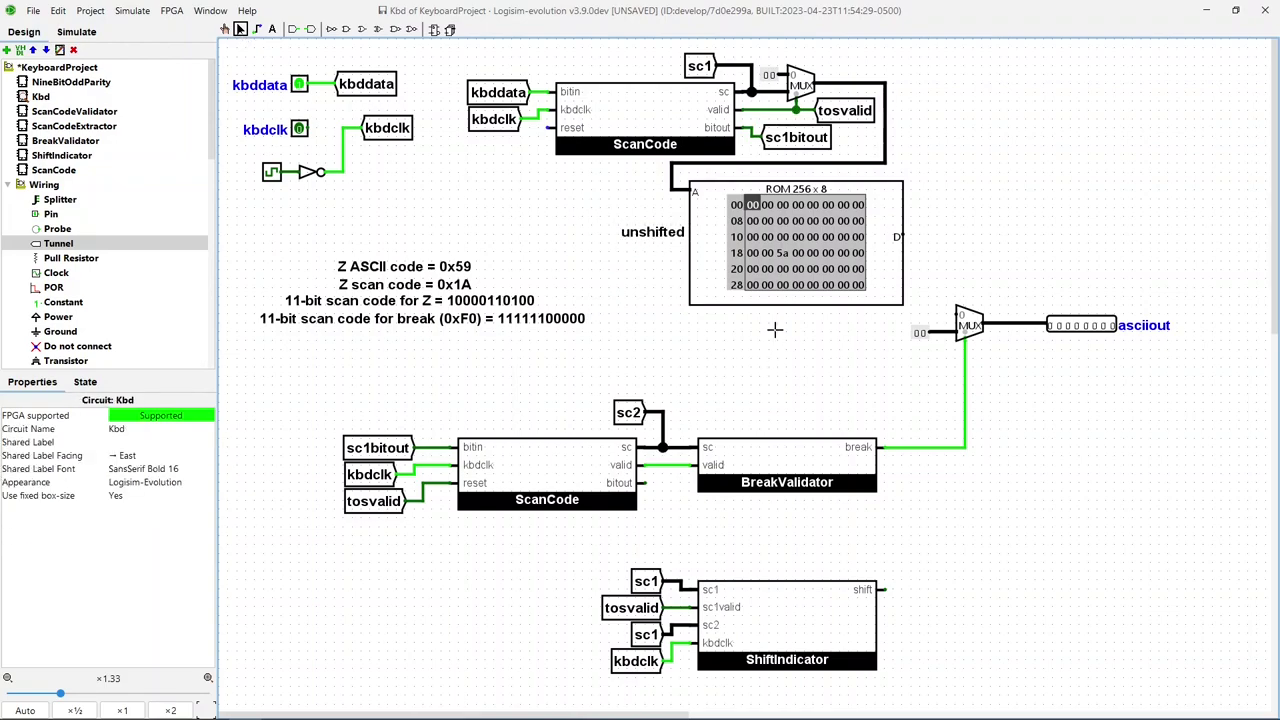
click(778, 302)
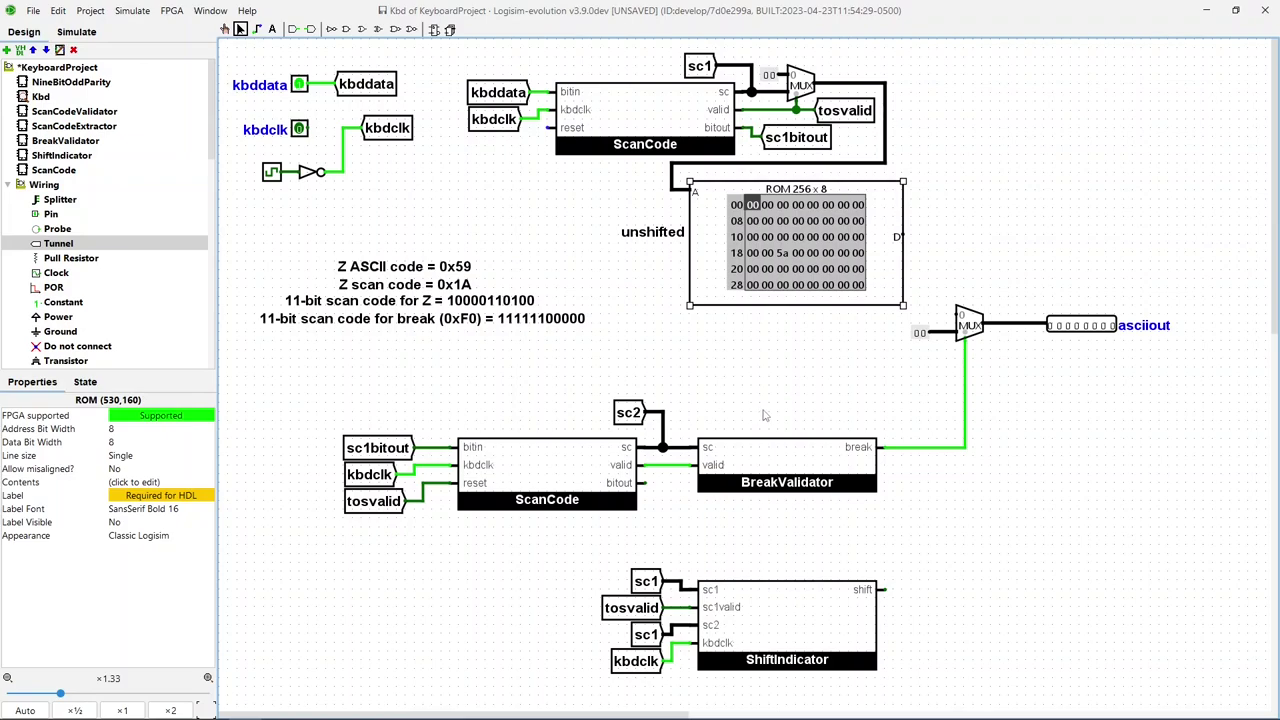
drag(800, 310, 1112, 199)
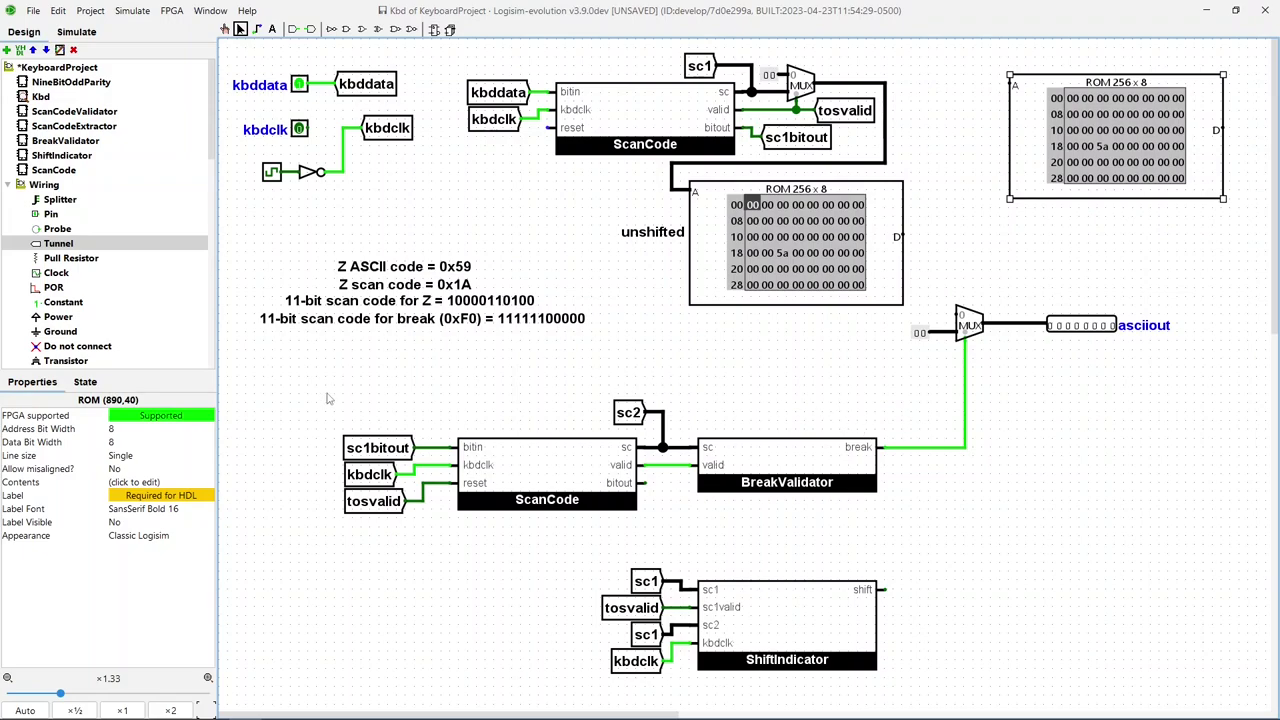
drag(318, 396, 1062, 564)
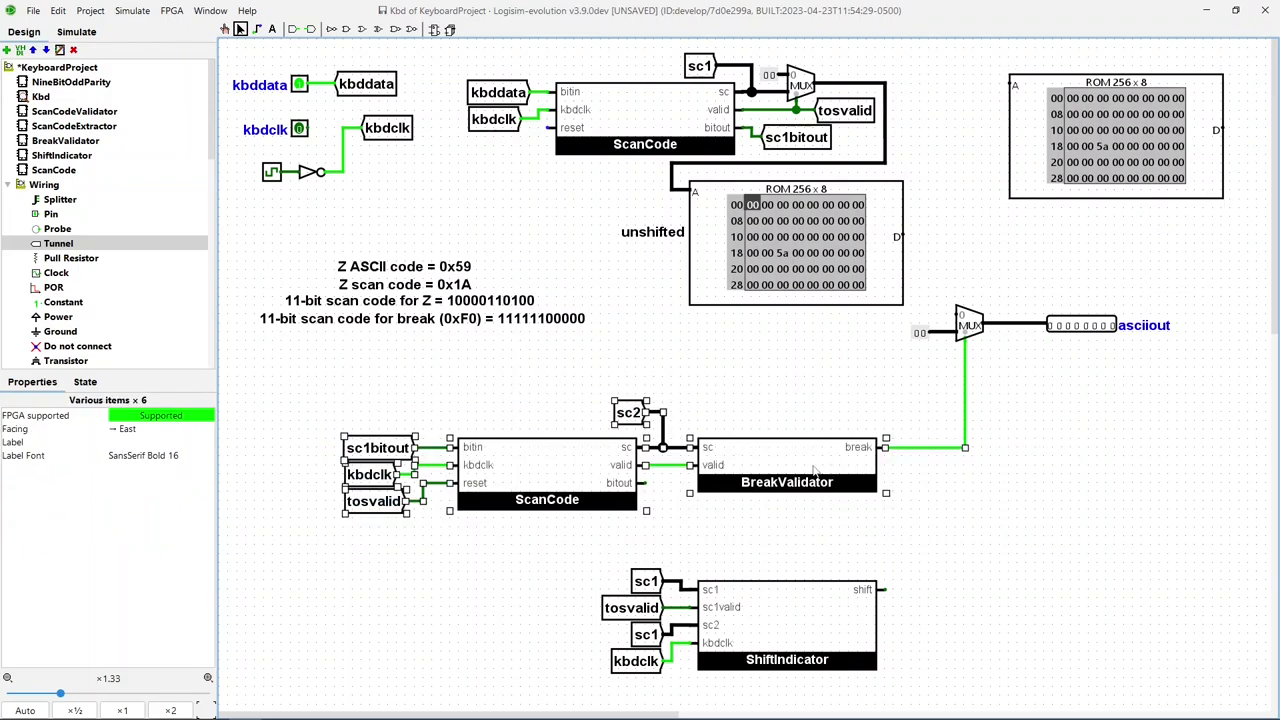
drag(815, 460, 815, 514)
drag(1058, 174, 764, 413)
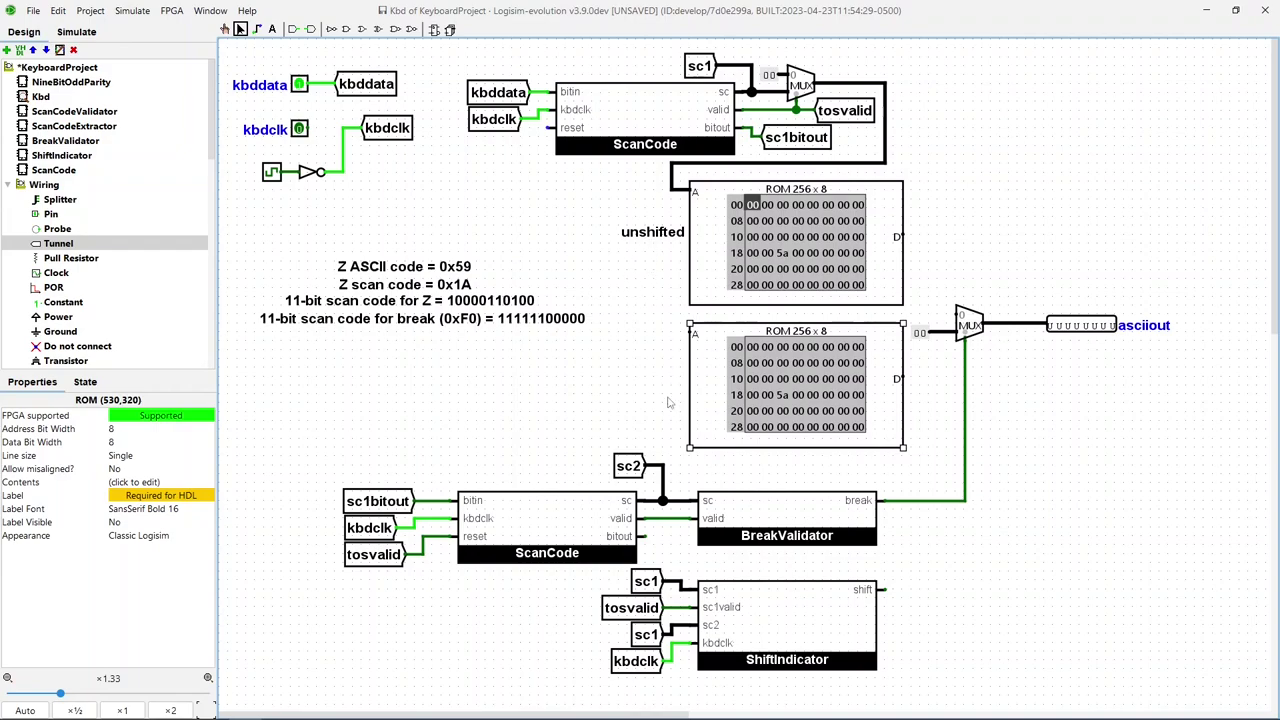
- Add a 'shifted' text label left of the lower ROM
click(272, 28)
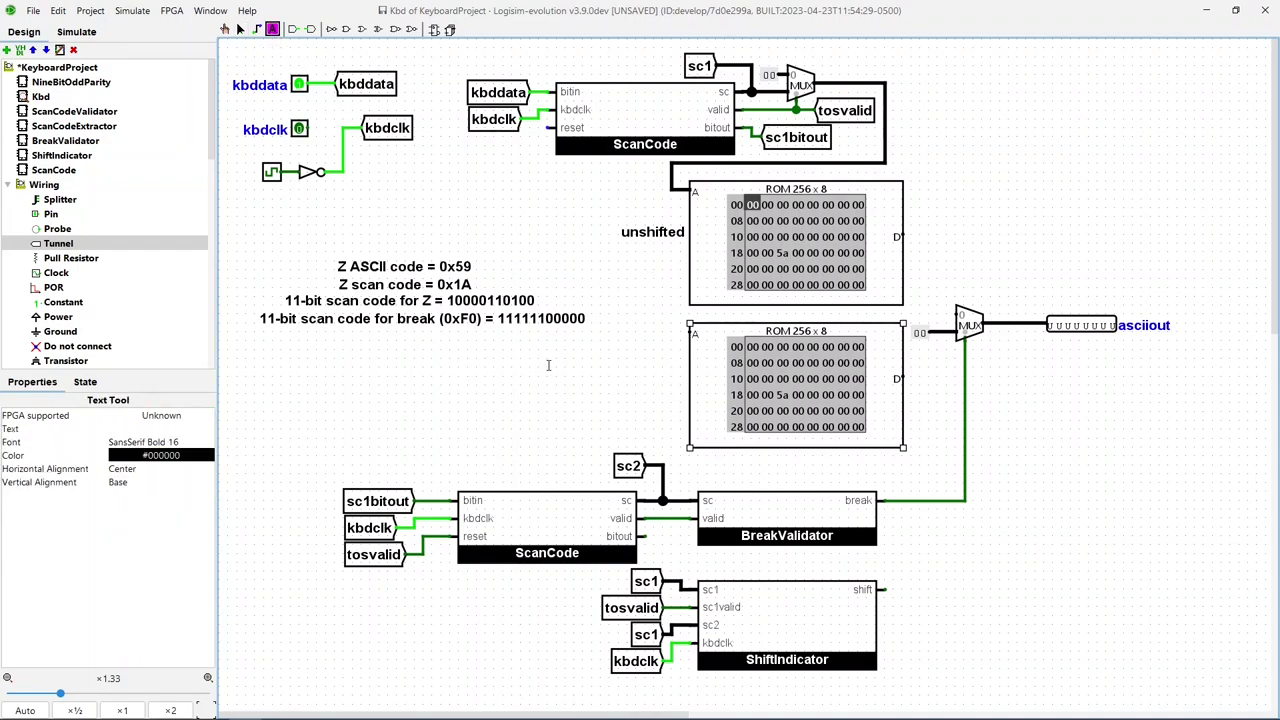
click(654, 388)
text(shifted)
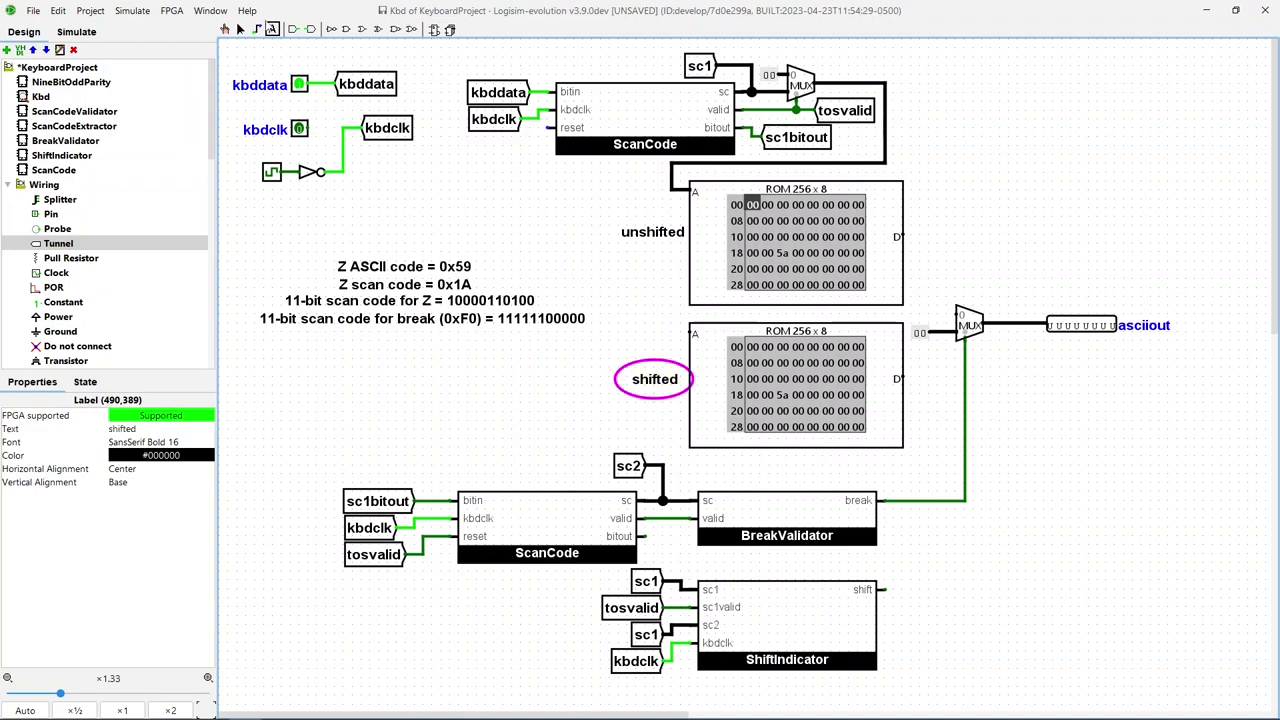
click(241, 29)
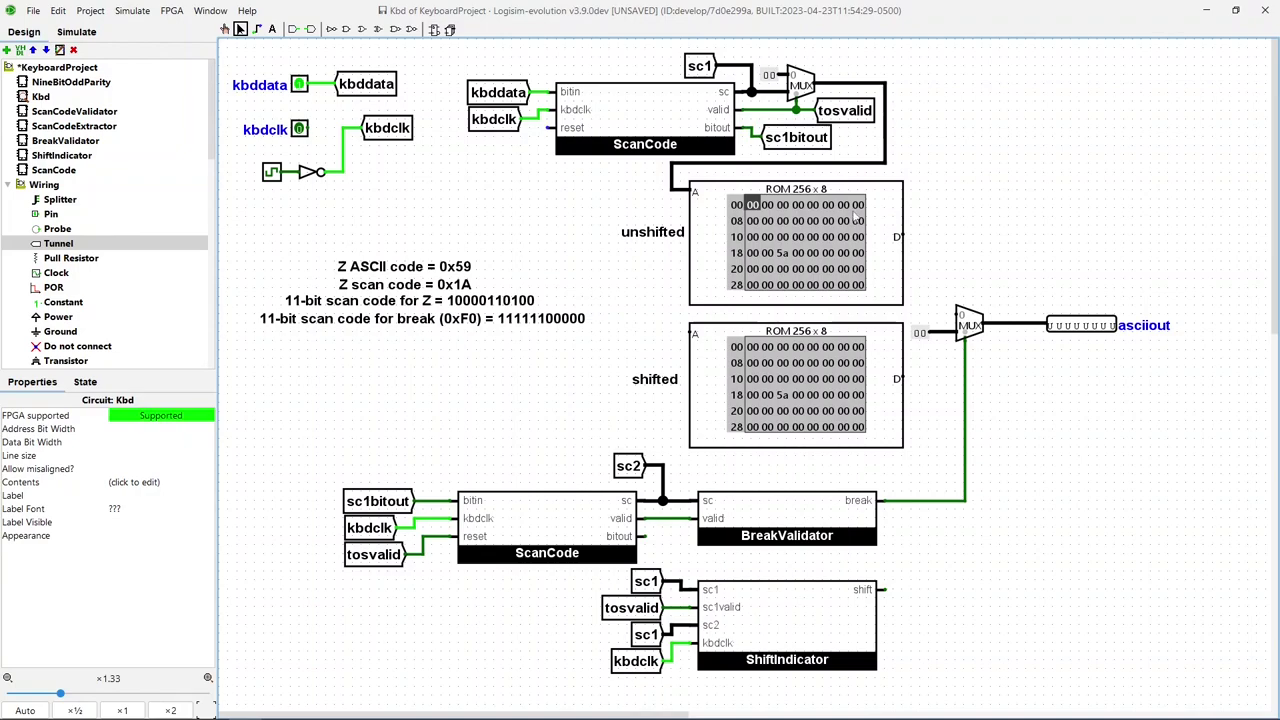
- Edit the unshifted ROM's contents so address 1A holds 7a instead of 5a
click(786, 250)
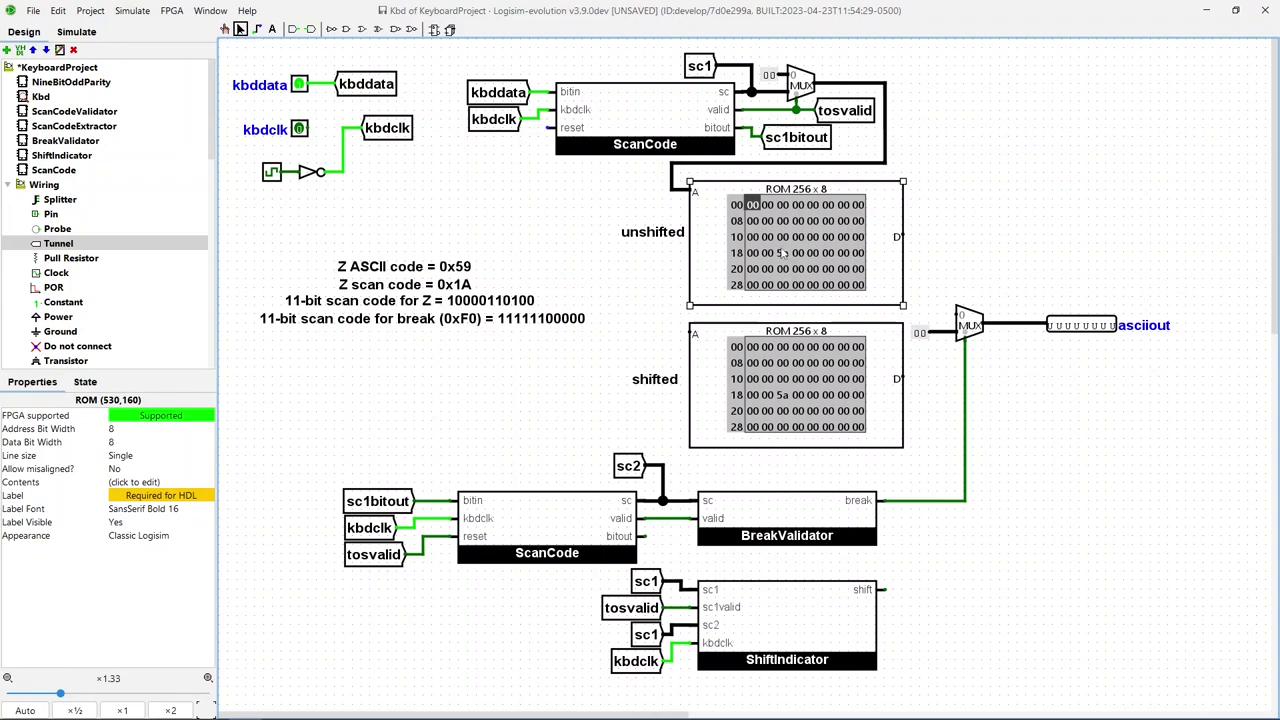
right_click(784, 254)
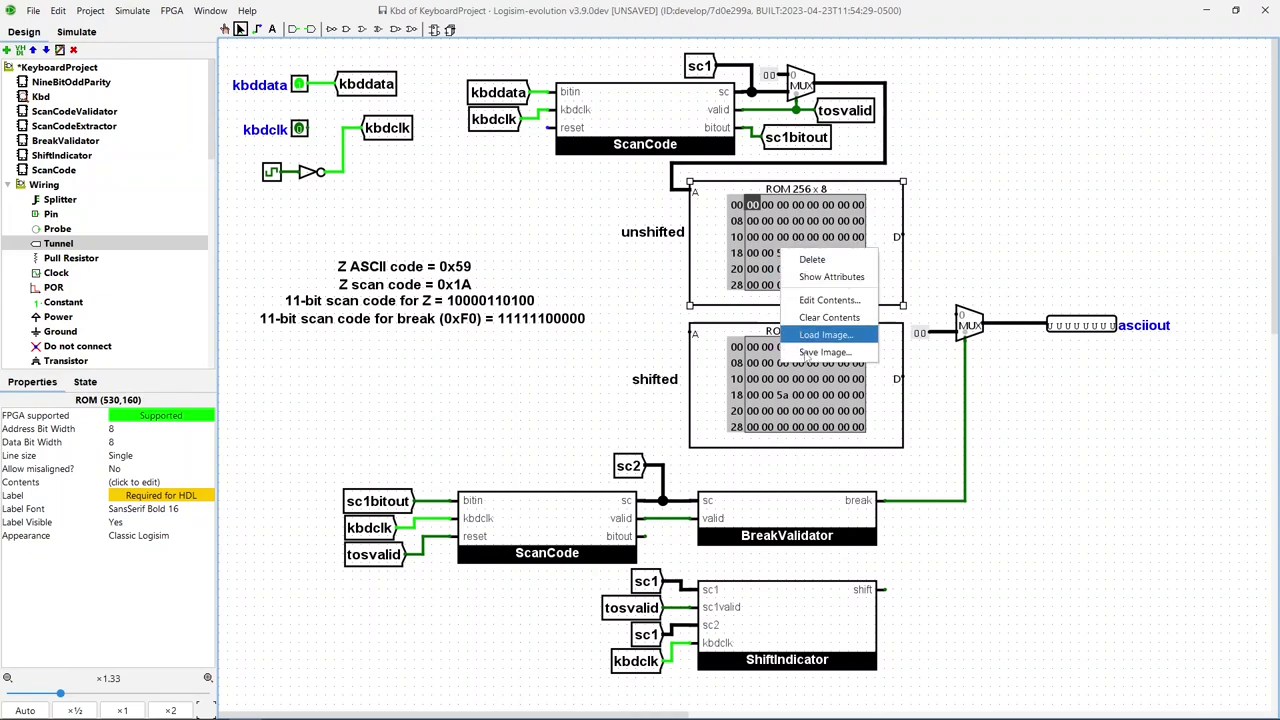
click(810, 301)
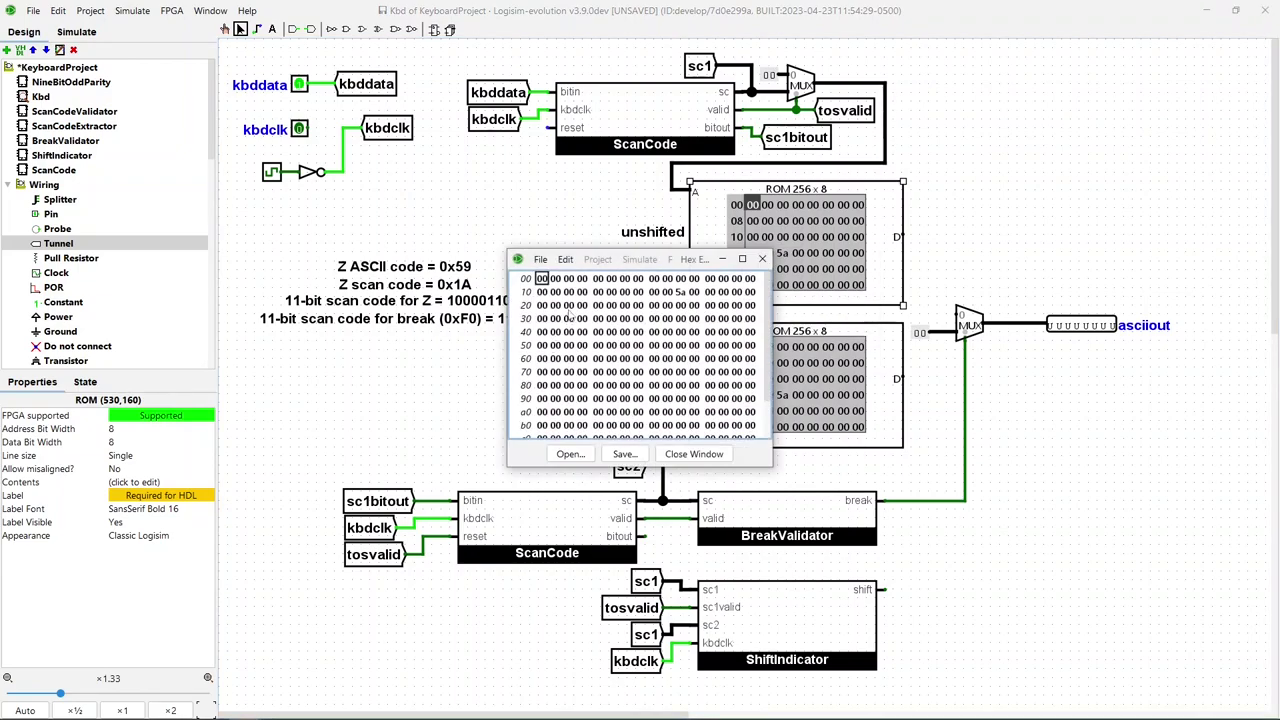
click(678, 292)
text(5)
text(7a)
key(Down)
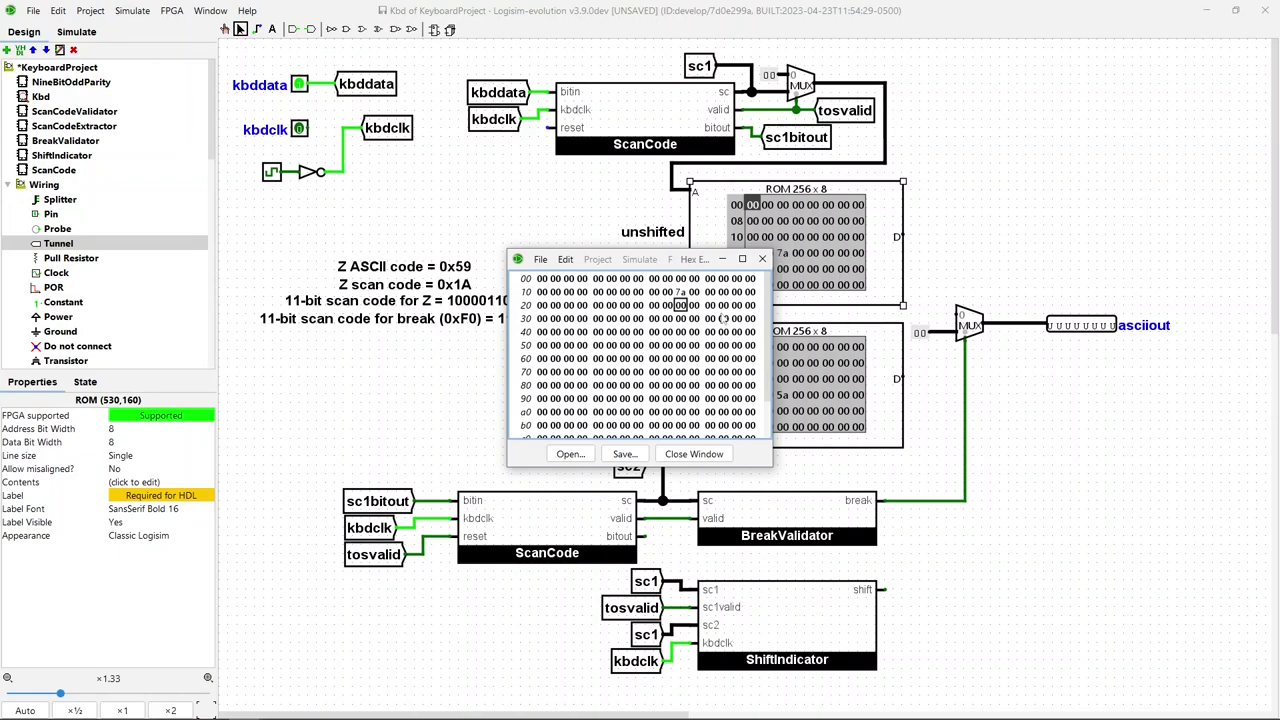
click(692, 455)
click(968, 245)
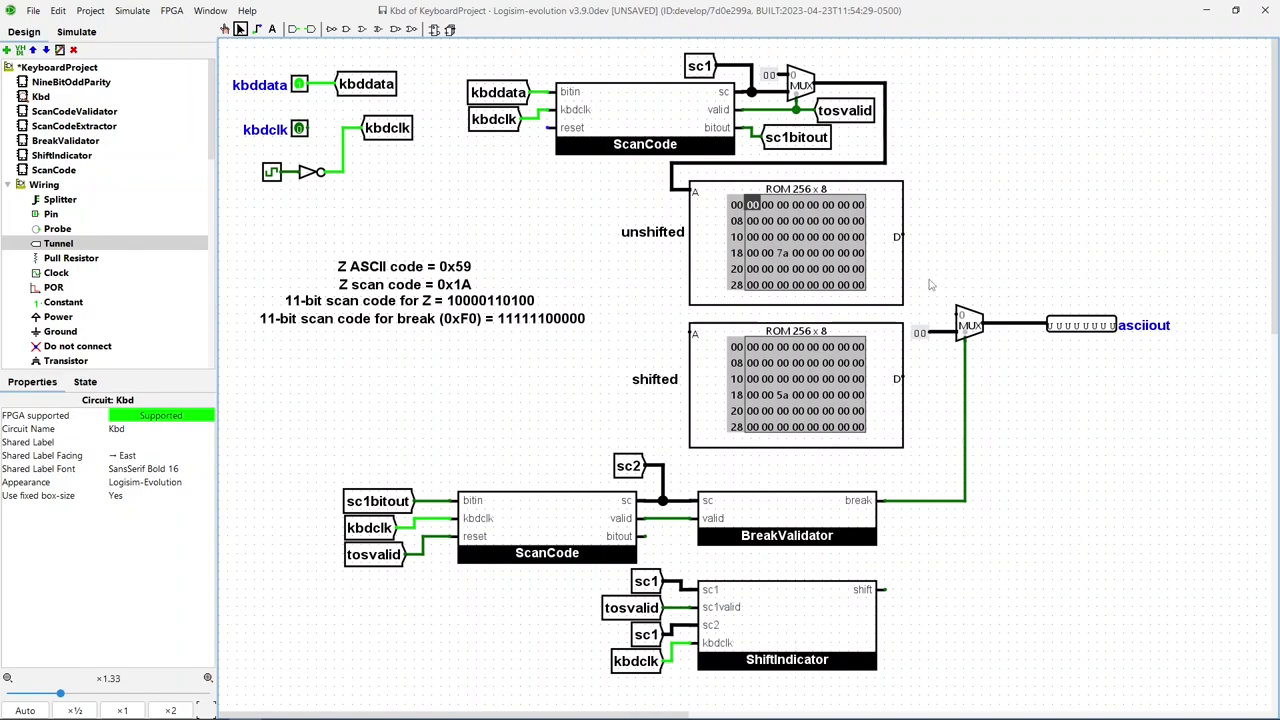
- Reposition the asciiout pin beside the output MUX's output
drag(913, 263, 1022, 381)
click(1018, 232)
drag(1092, 325, 1045, 325)
click(962, 244)
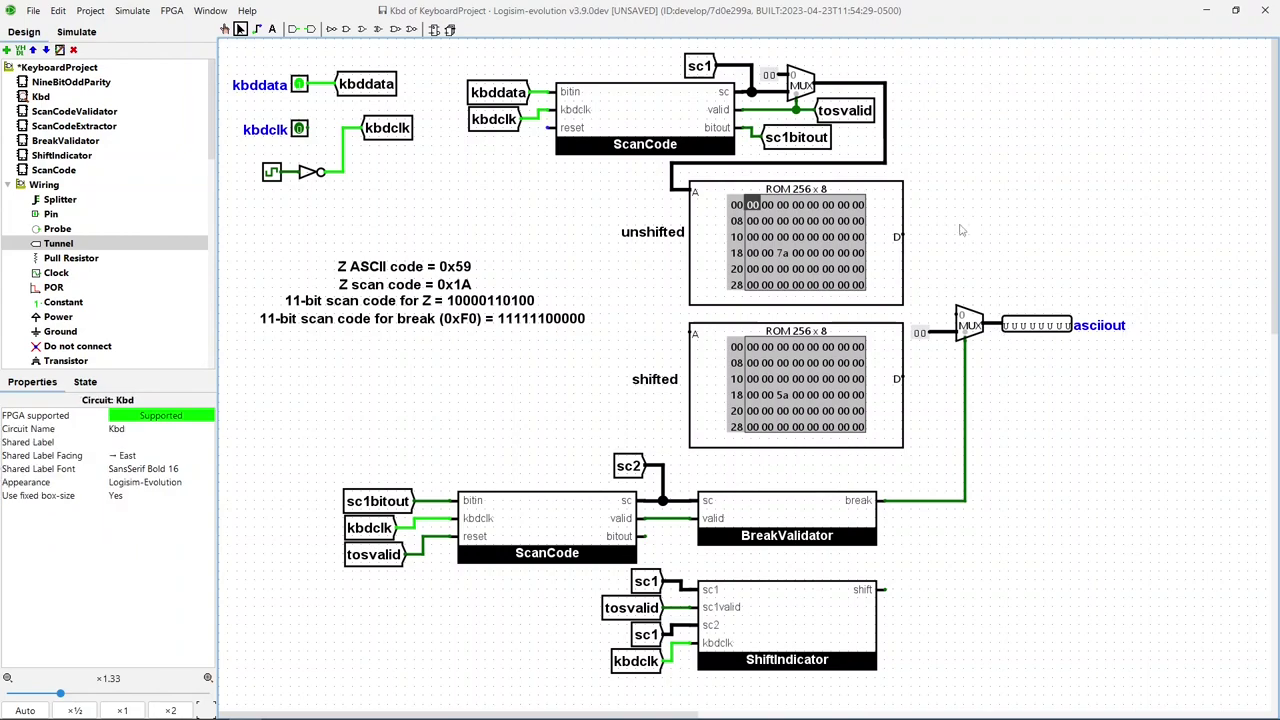
- Shift the output MUX, constant and asciiout group further right
drag(908, 256, 1172, 400)
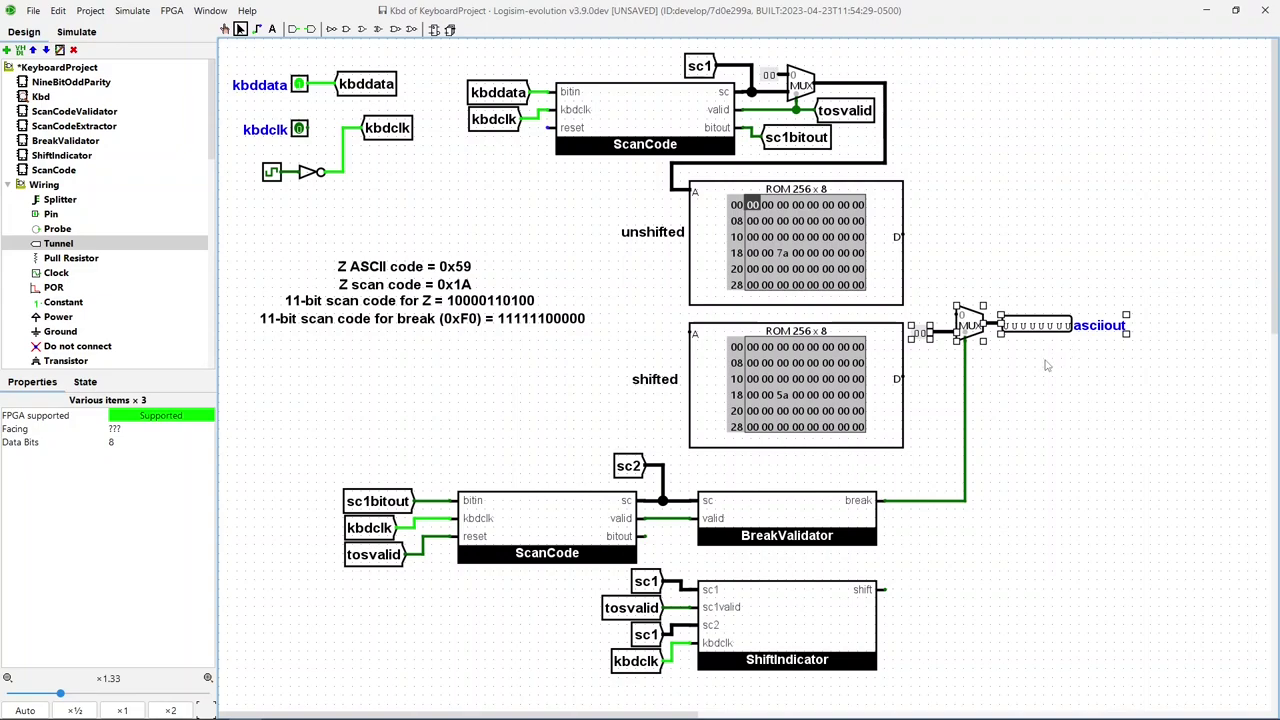
drag(1033, 330, 1043, 338)
drag(1027, 330, 1181, 330)
click(1199, 389)
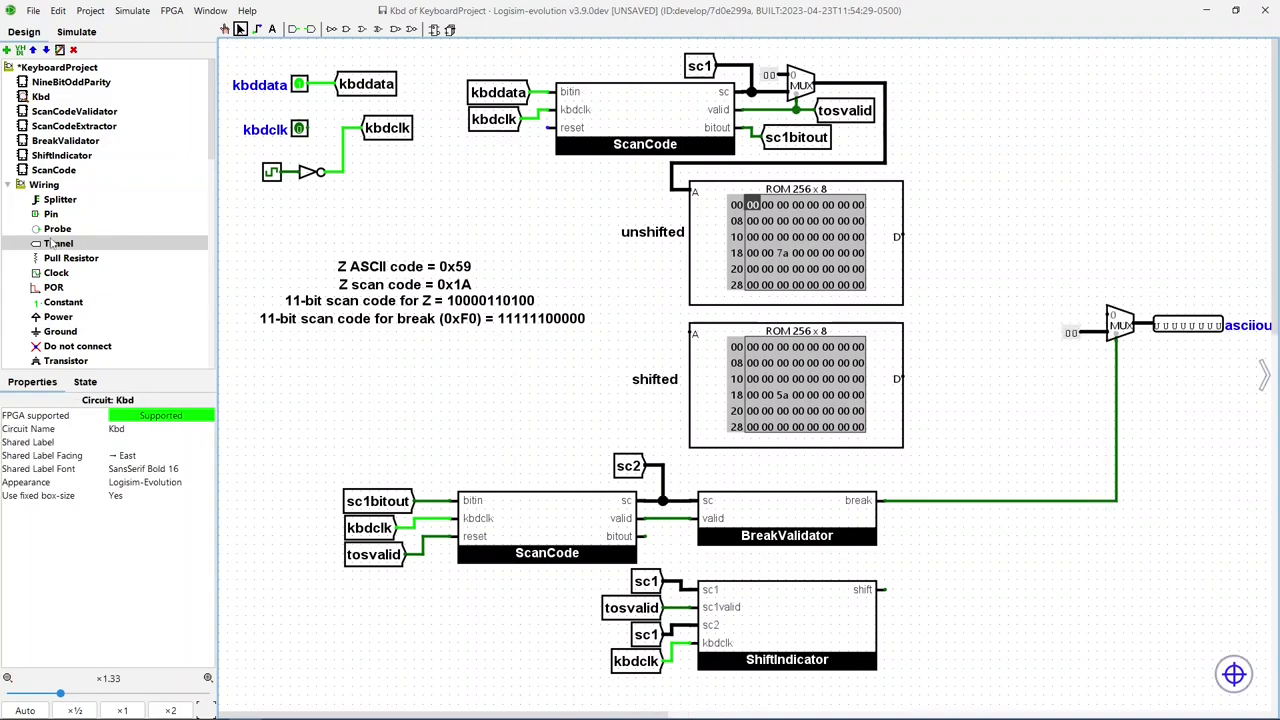
scroll(55, 225, down, 1)
scroll(55, 220, down, 2)
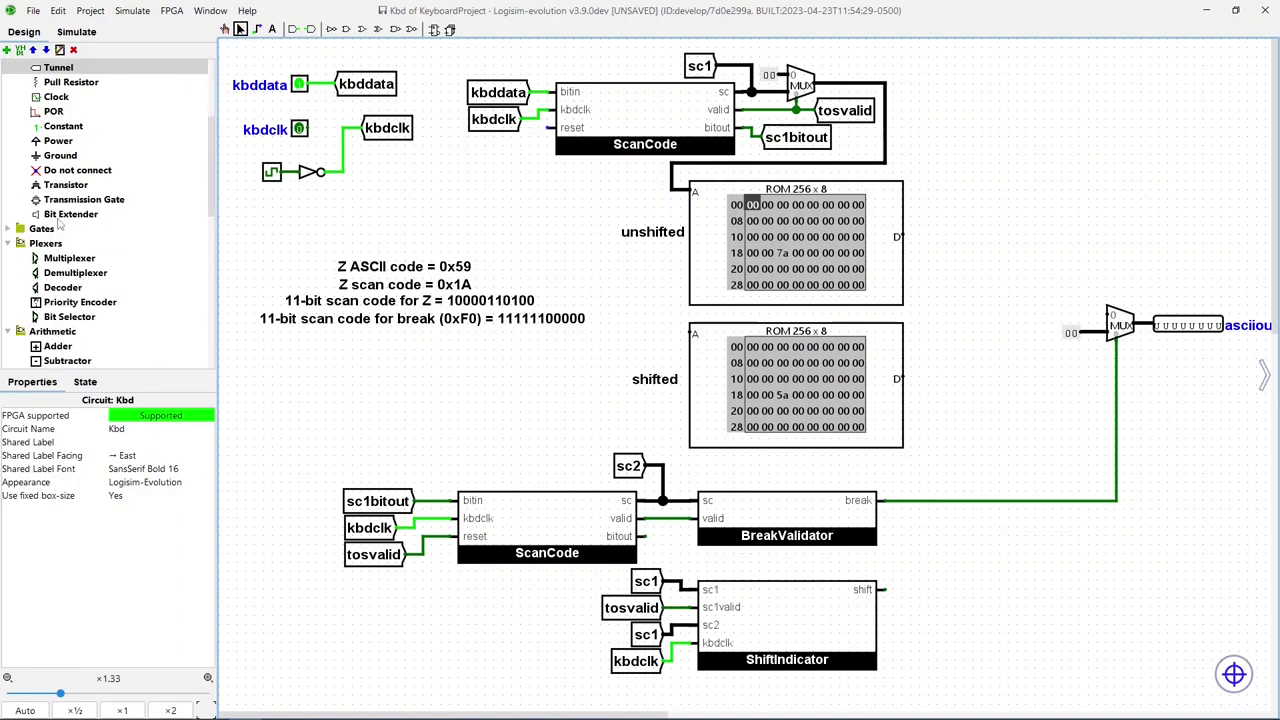
click(68, 214)
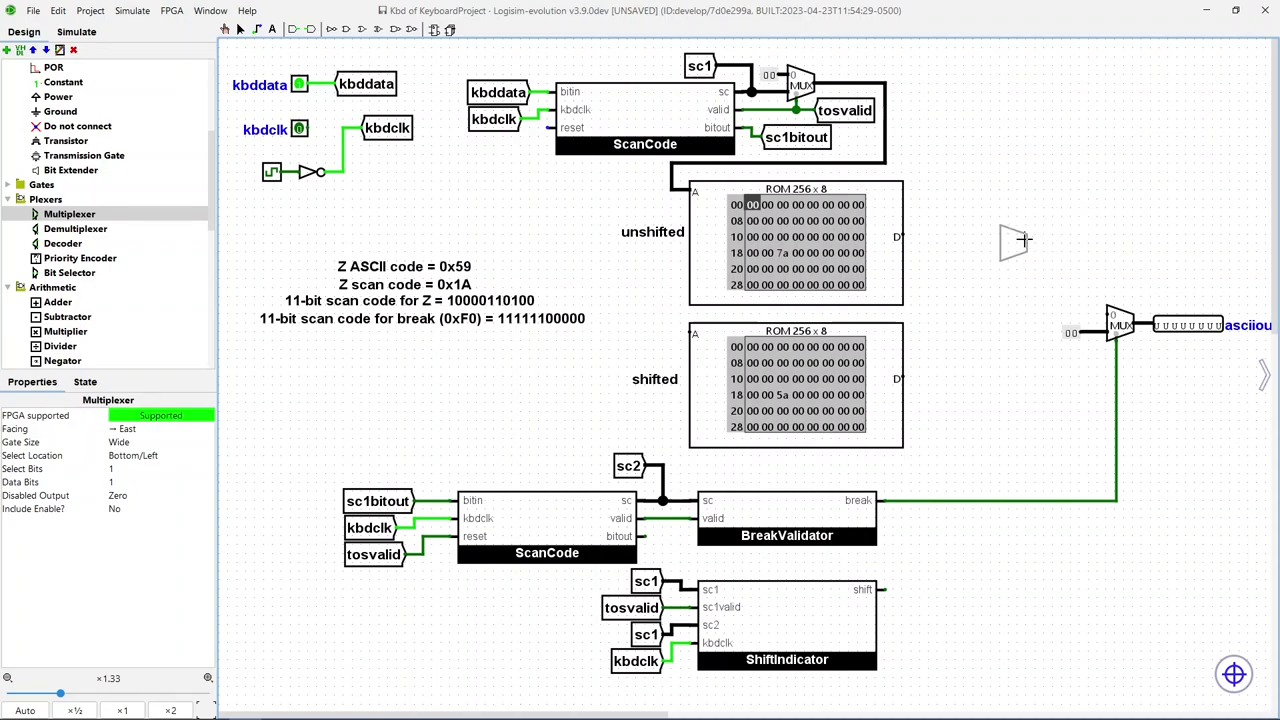
- Place a multiplexer right of the unshifted ROM, make it 8 data bits, and wire both ROM outputs in
click(985, 240)
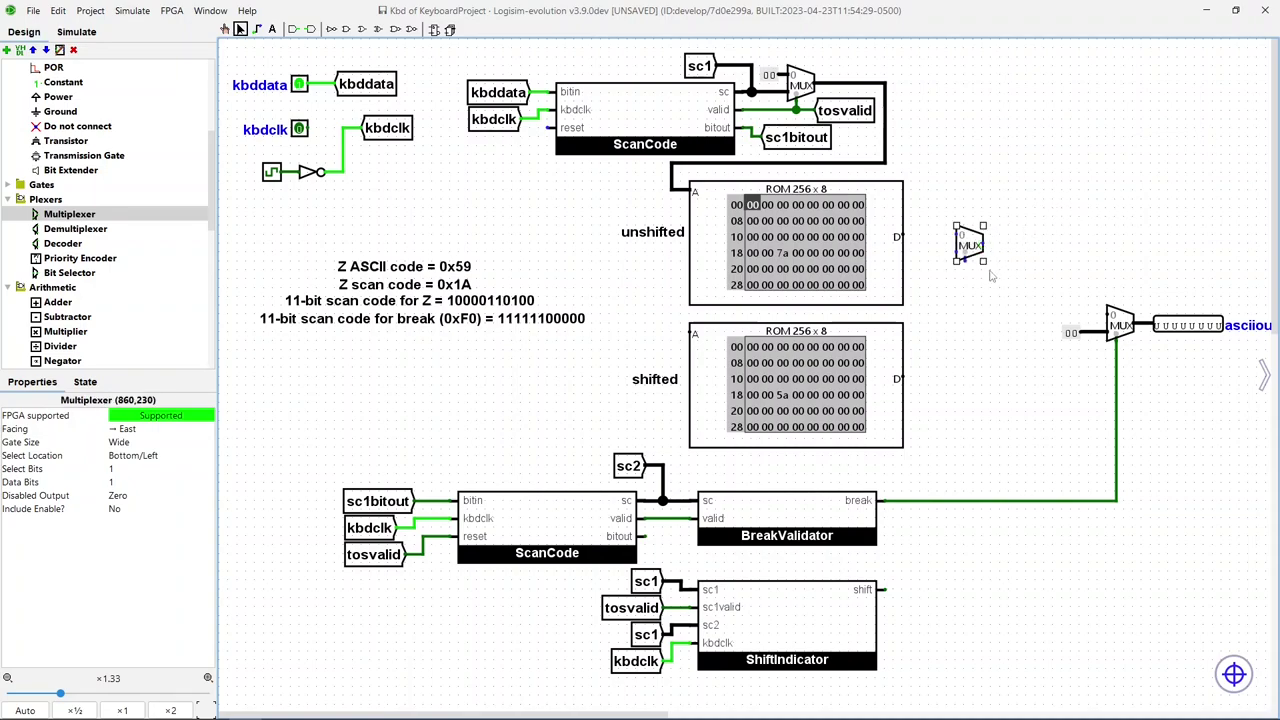
click(989, 311)
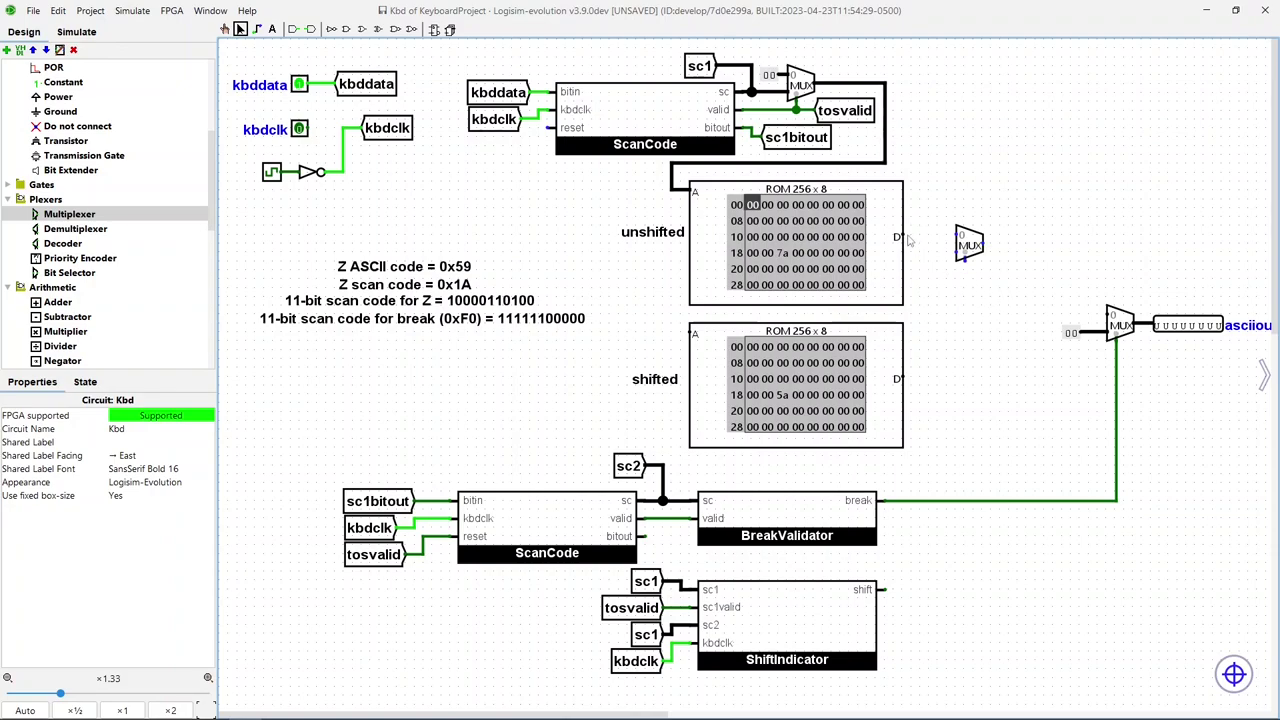
drag(905, 237, 953, 236)
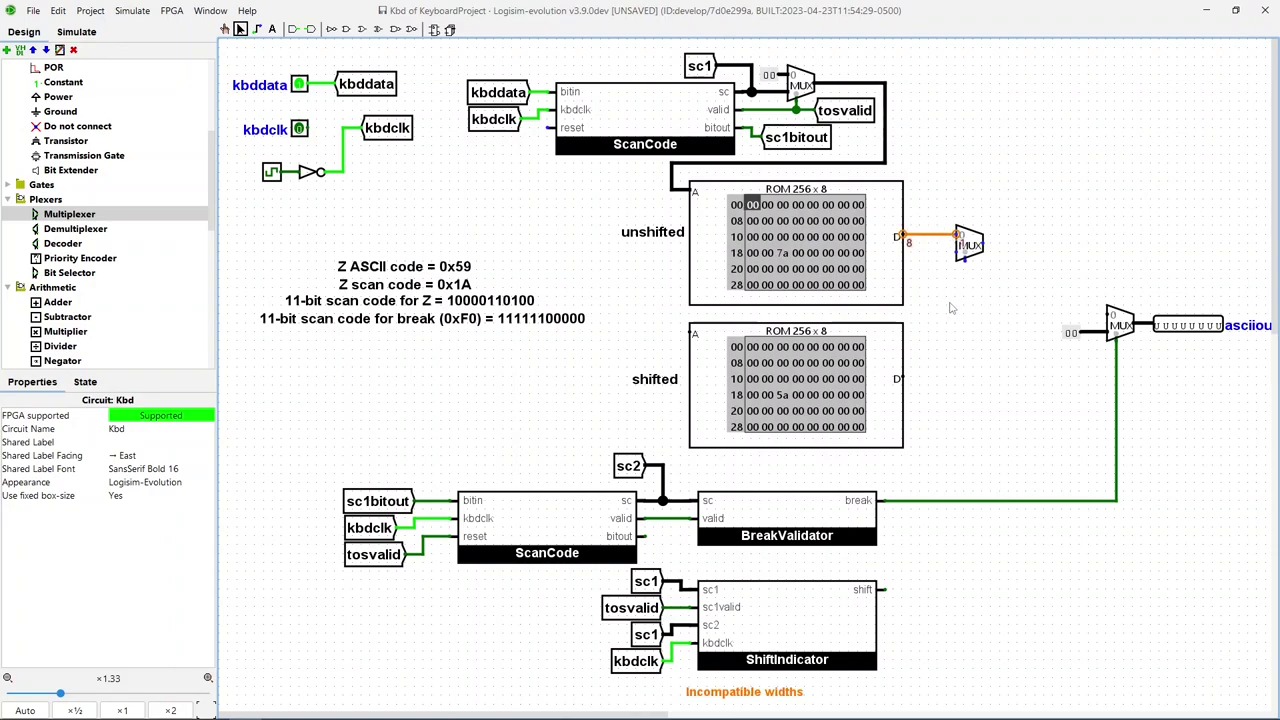
click(966, 250)
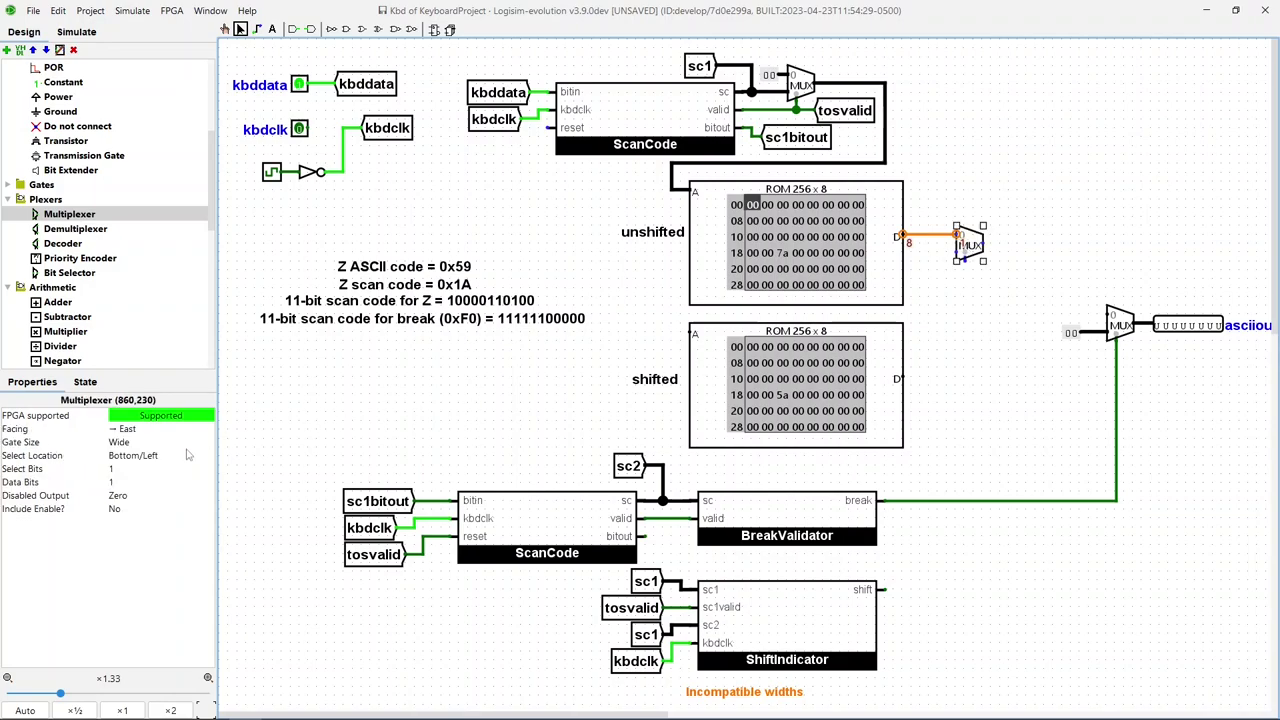
click(140, 483)
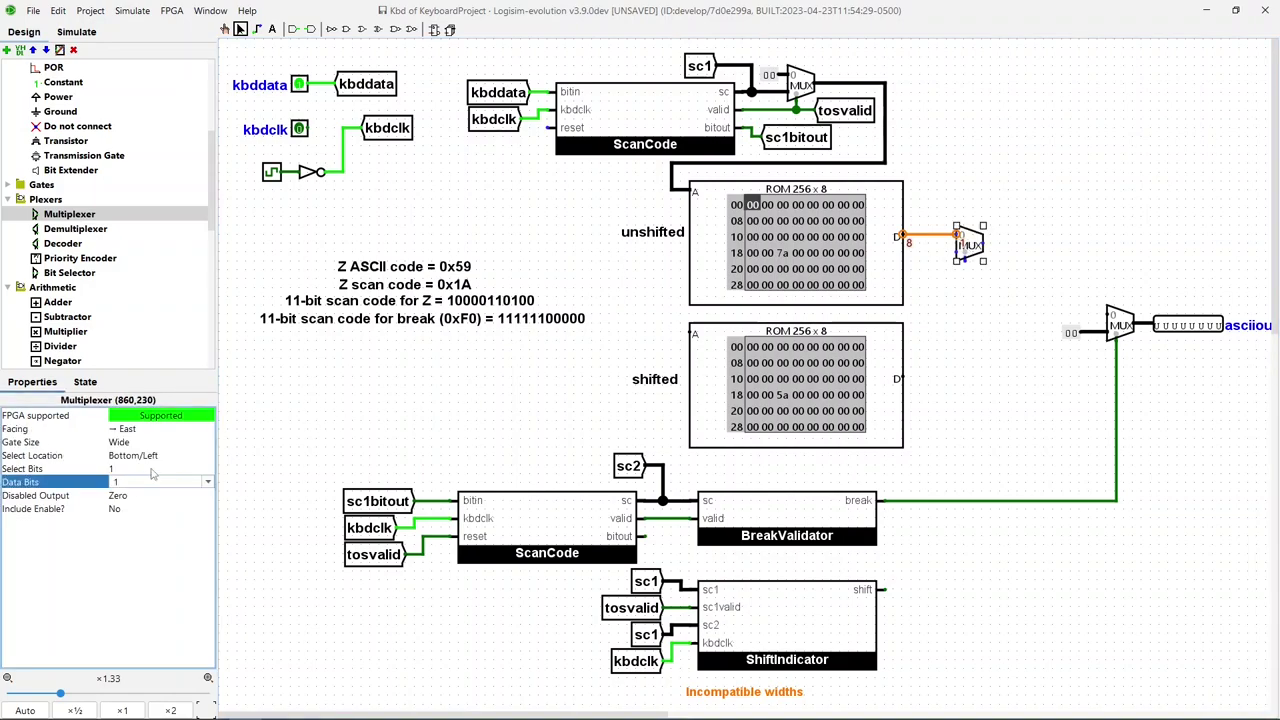
key(Return)
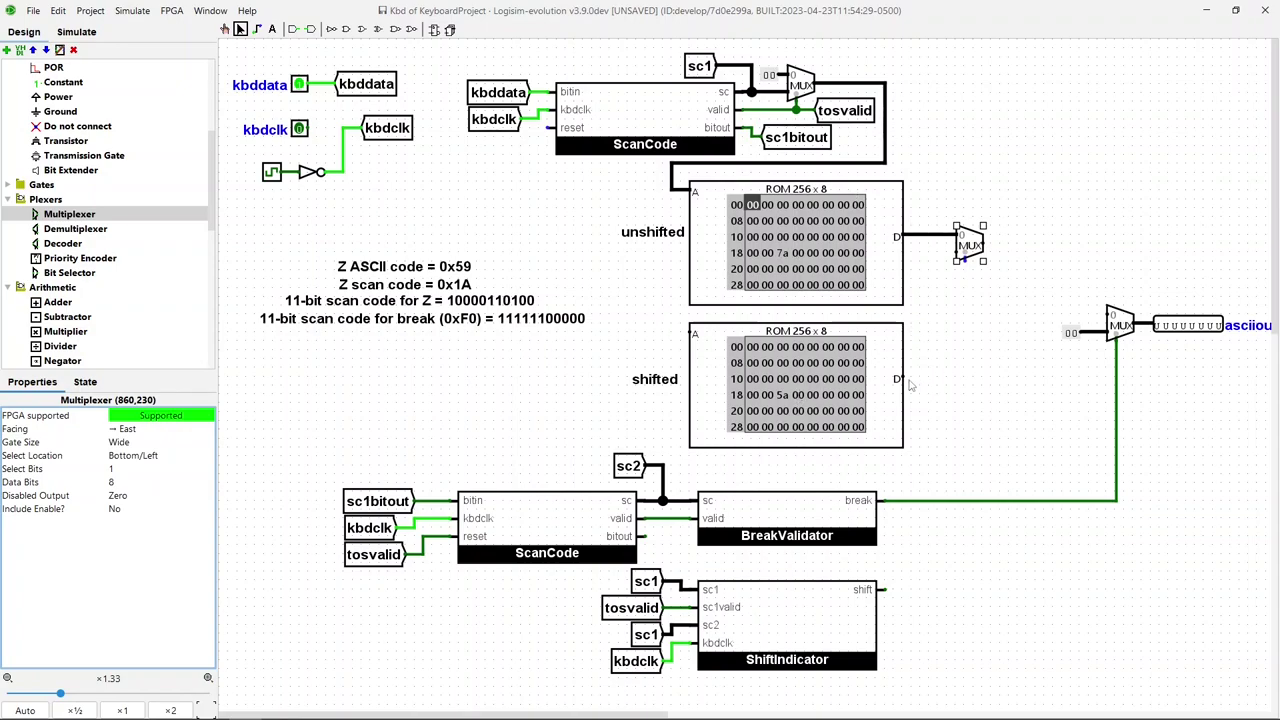
mouse_move(899, 378)
mouse_down()
mouse_move(922, 334)
mouse_move(930, 254)
mouse_move(957, 254)
mouse_up()
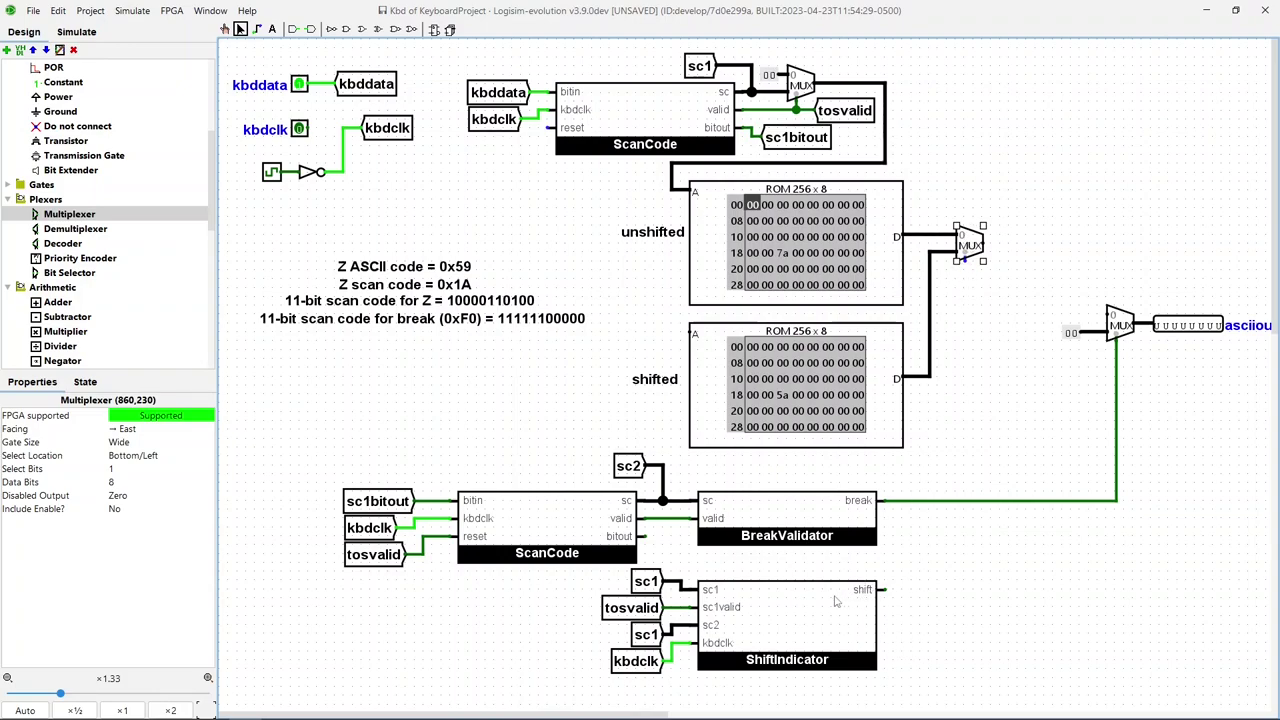
scroll(68, 104, up, 2)
- Attach a tunnel labelled 'shift' to ShiftIndicator's shift output
click(60, 112)
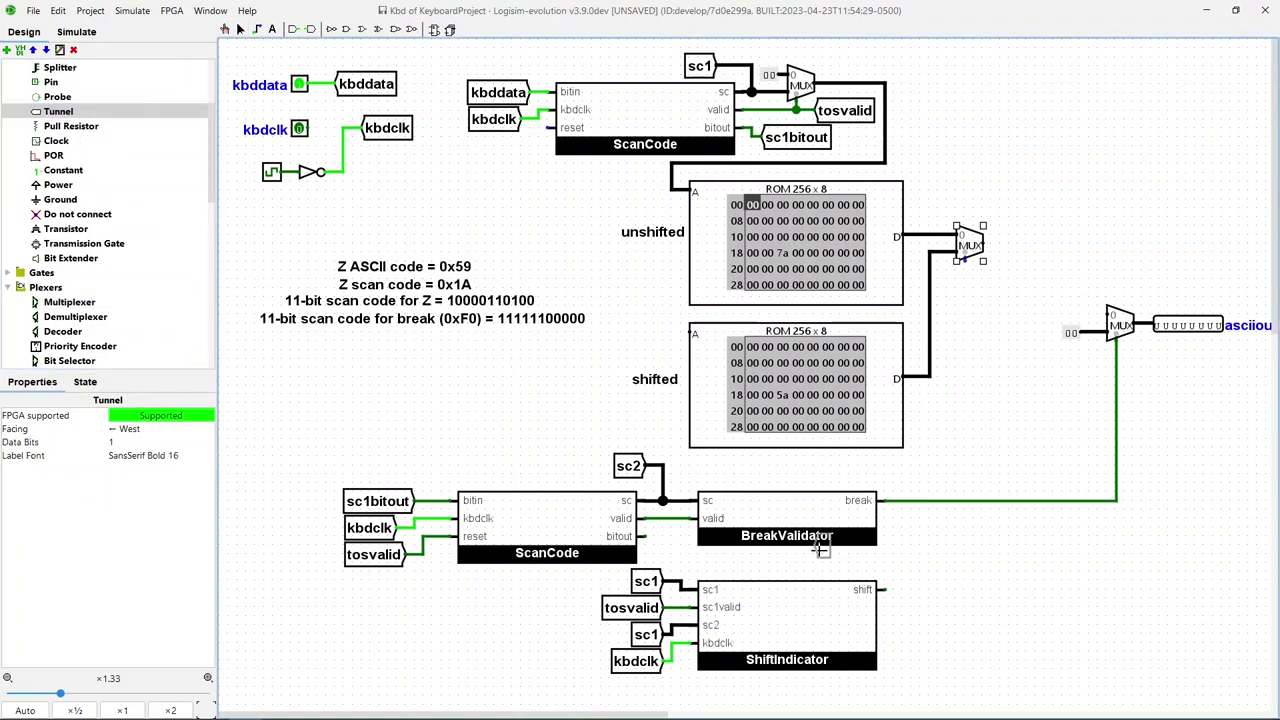
click(917, 588)
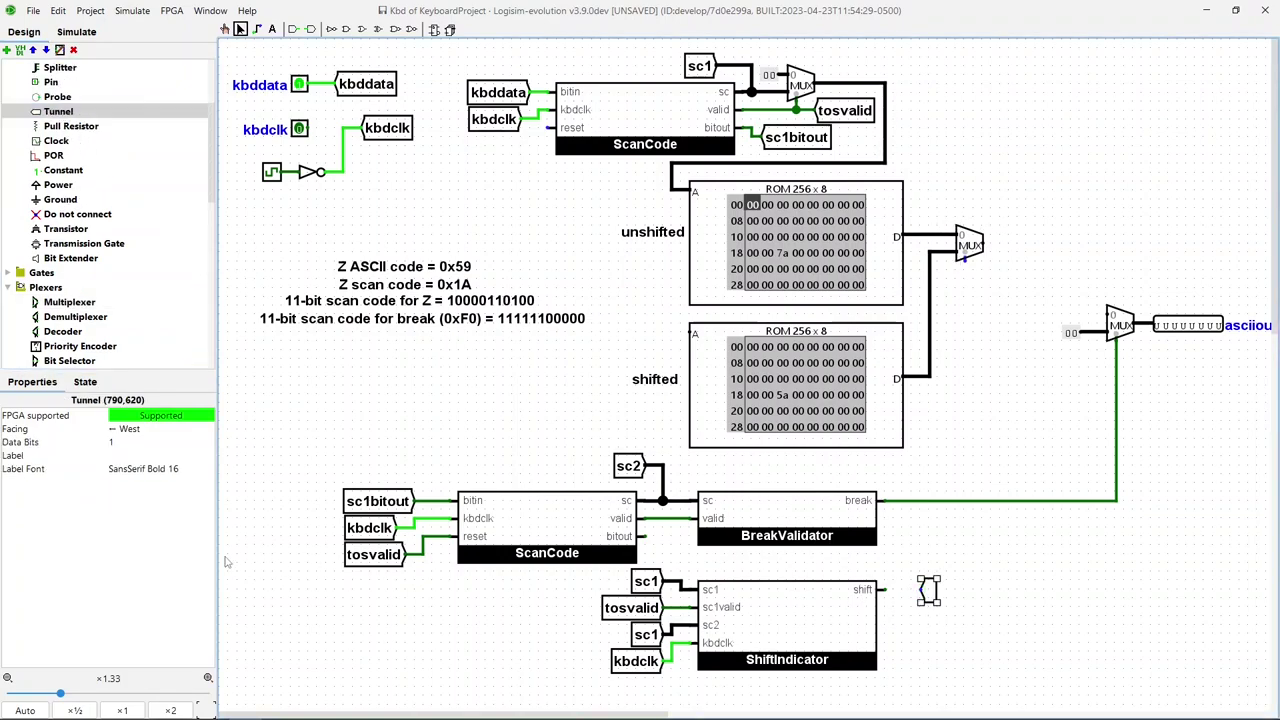
click(142, 455)
text(shift)
key(Return)
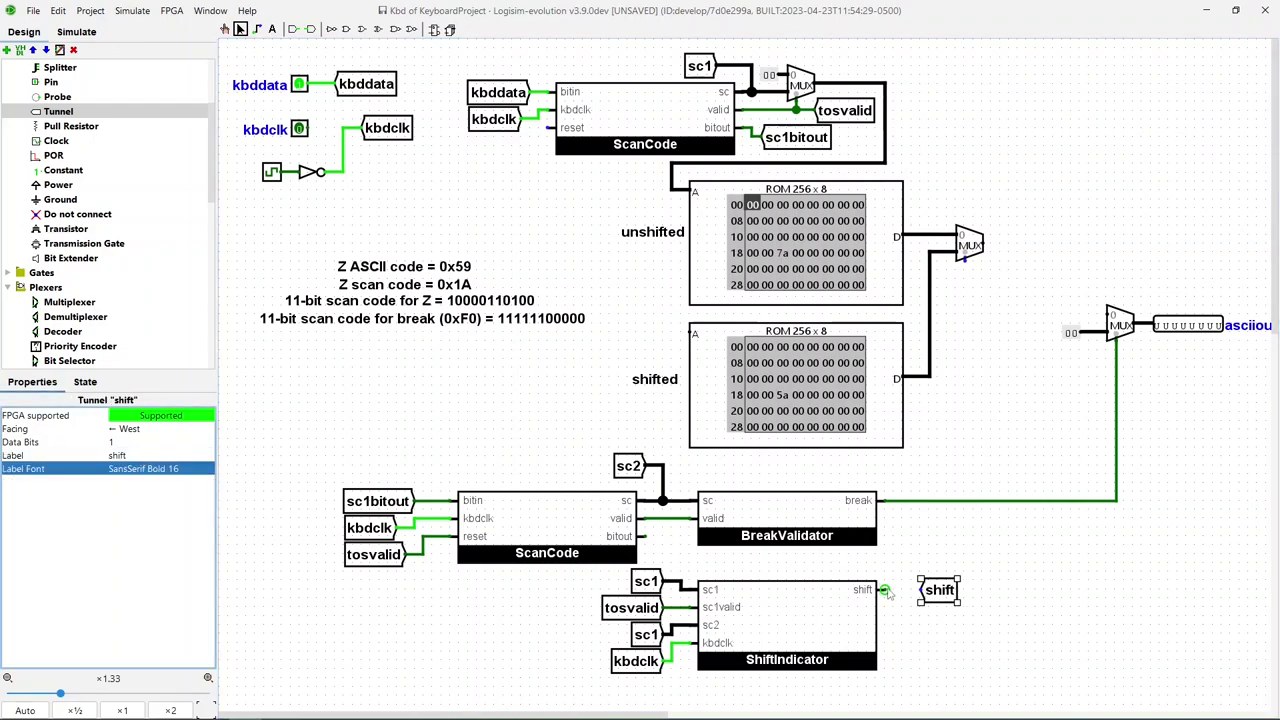
drag(885, 590, 913, 592)
click(950, 614)
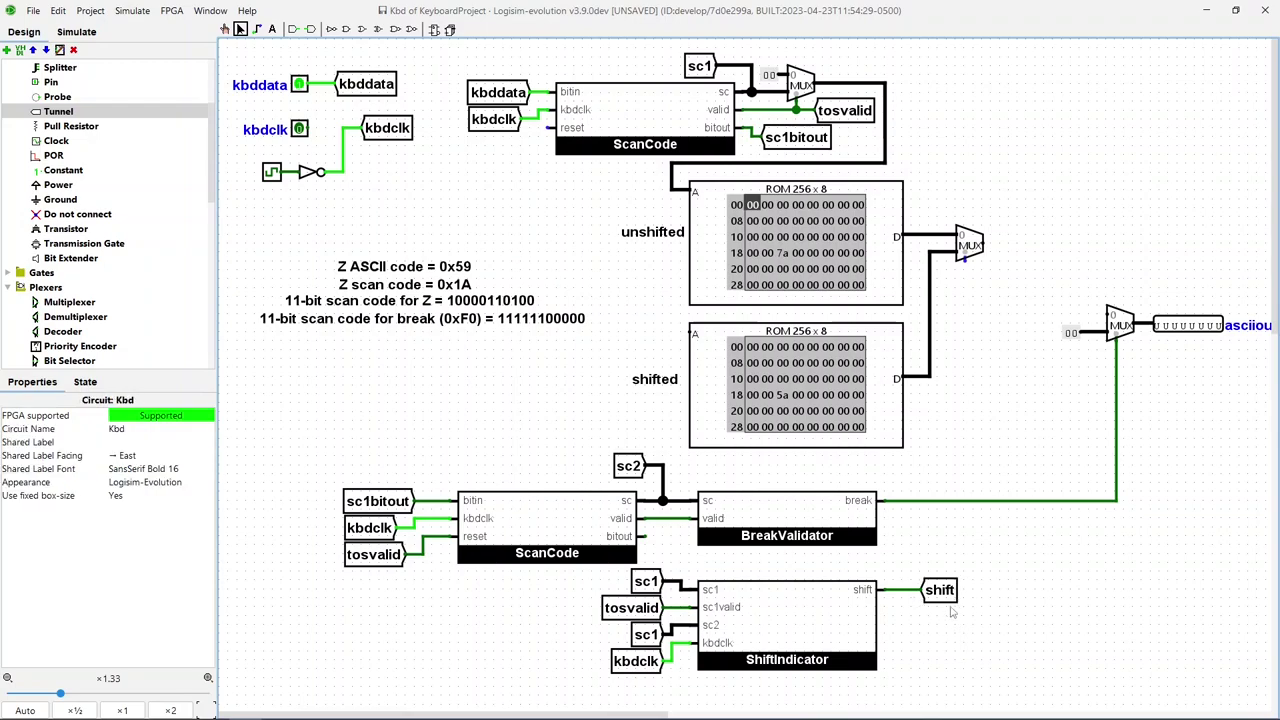
- Place a west-facing copy of the shift tunnel on the new multiplexer's select input
click(942, 592)
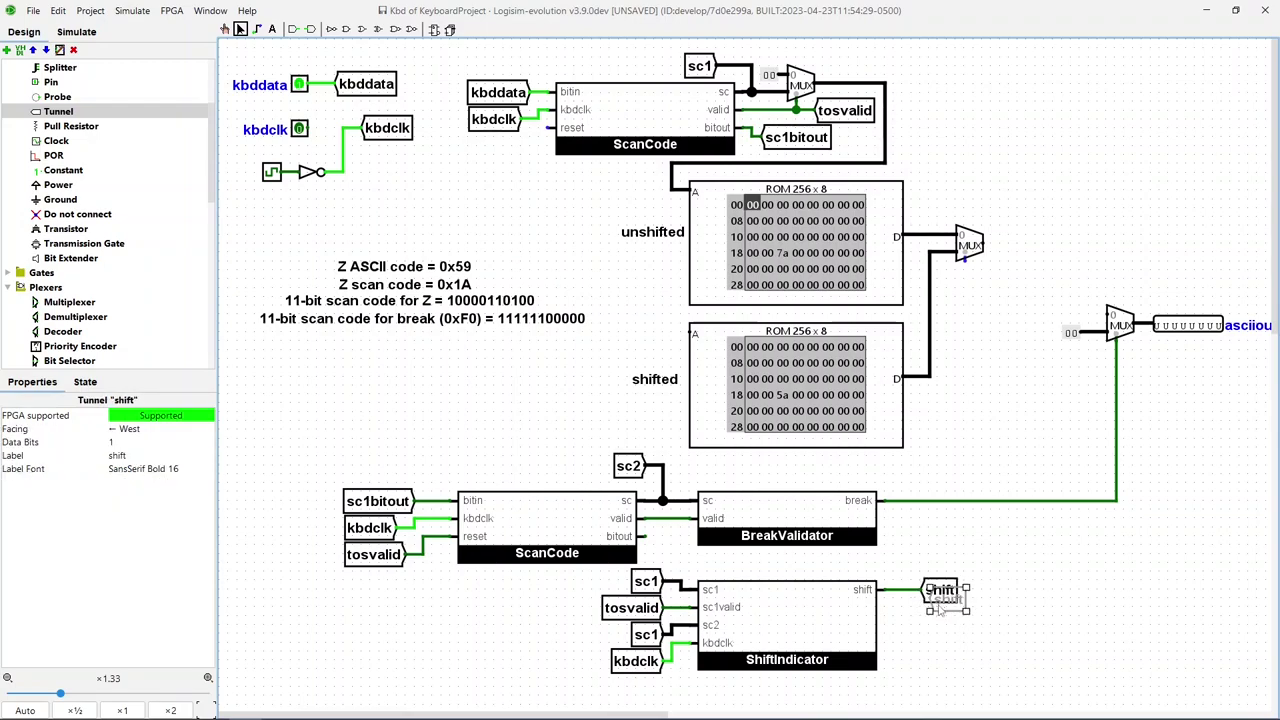
click(947, 303)
click(136, 432)
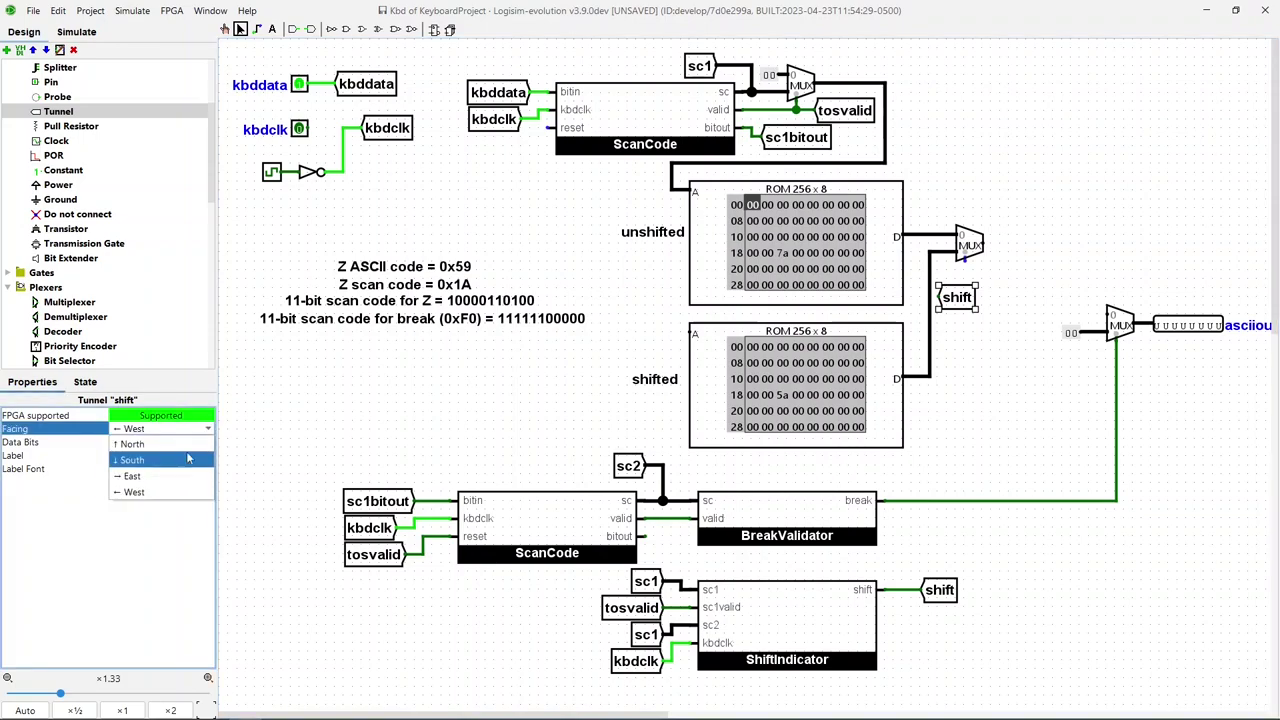
click(580, 462)
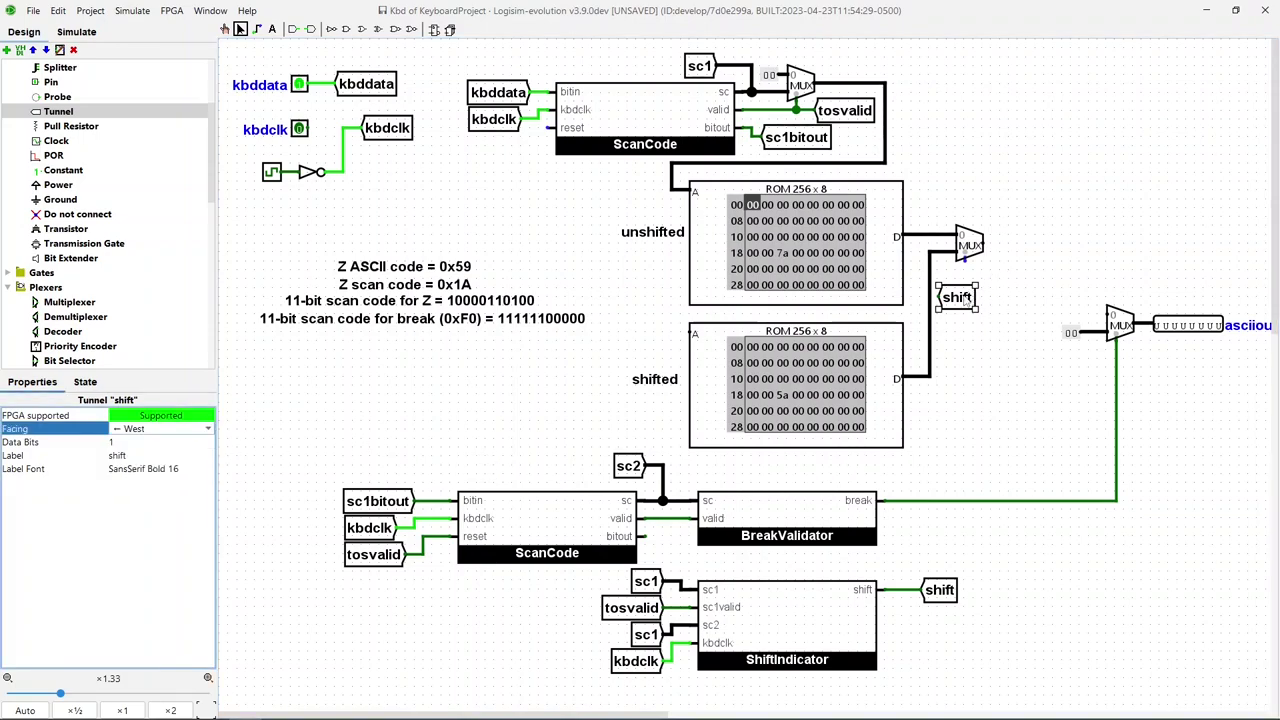
key(Delete)
click(988, 288)
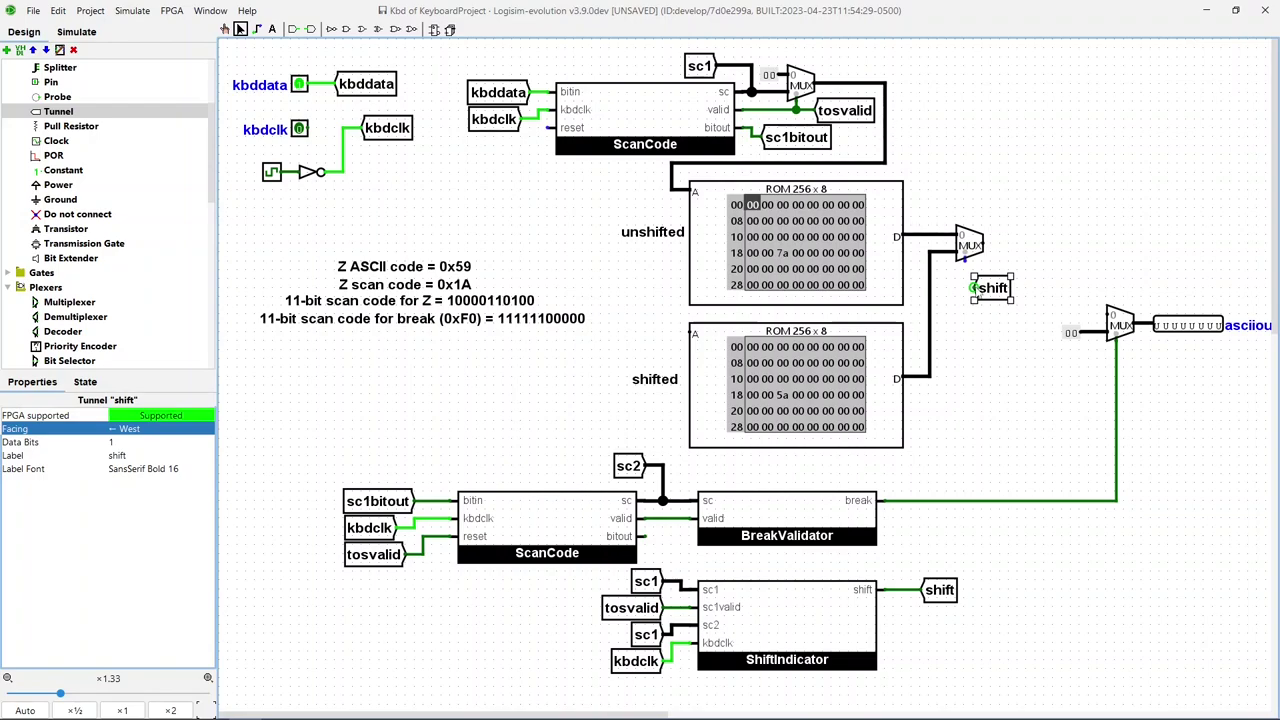
click(963, 358)
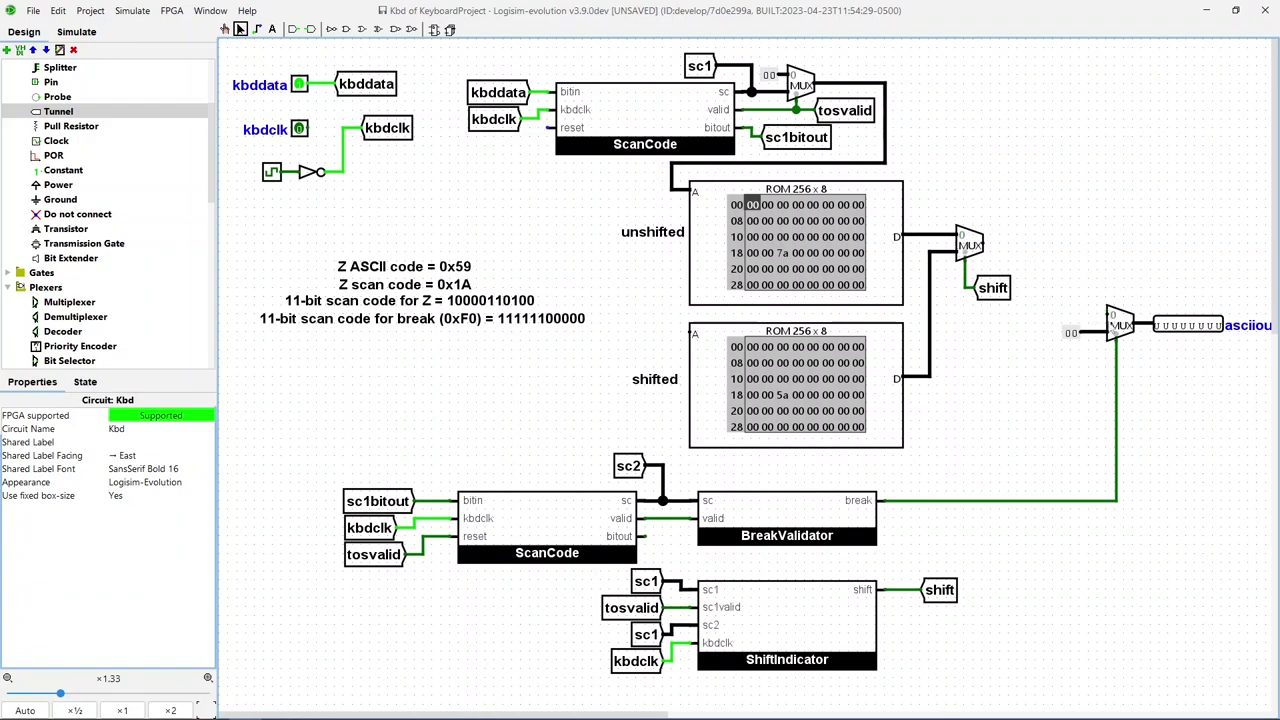
- Move the output MUX group up beside the new multiplexer and wire the new multiplexer's output into it
drag(1048, 274, 1268, 403)
drag(1130, 328, 1027, 256)
drag(937, 241, 1017, 242)
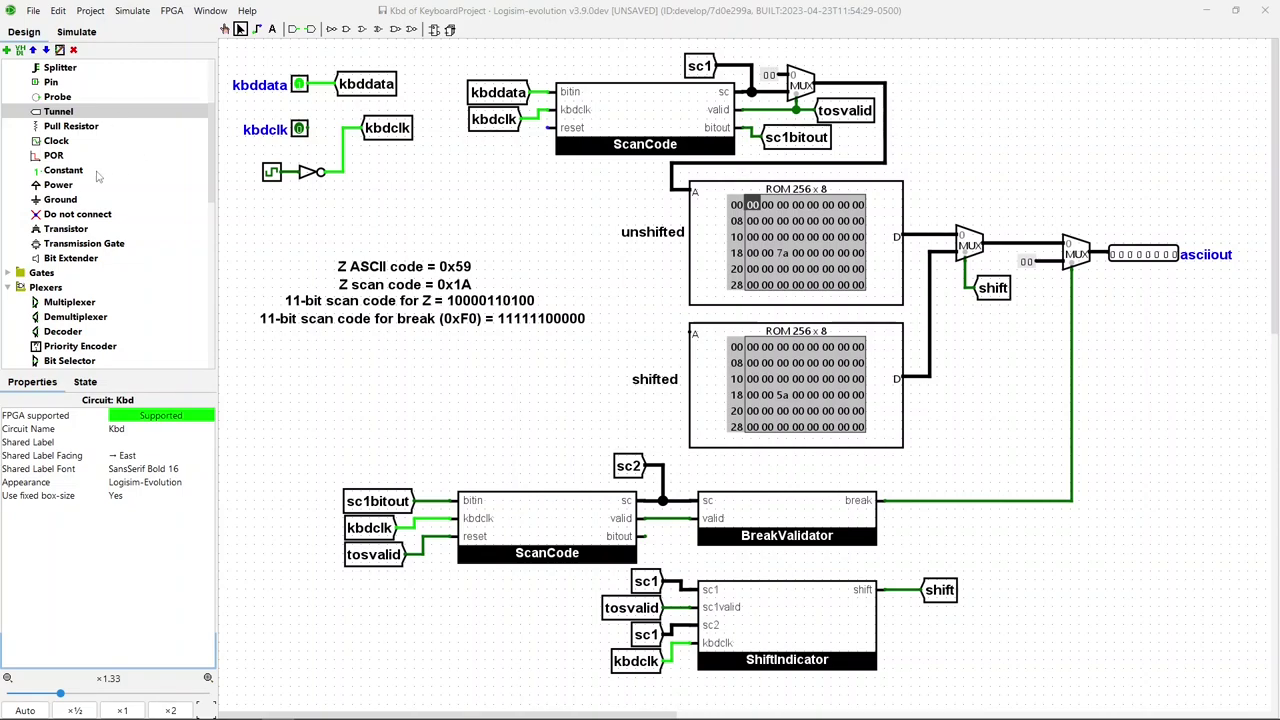
- Temporarily wire a west-facing 8-bit ff constant to asciiout, then delete the constant
click(55, 172)
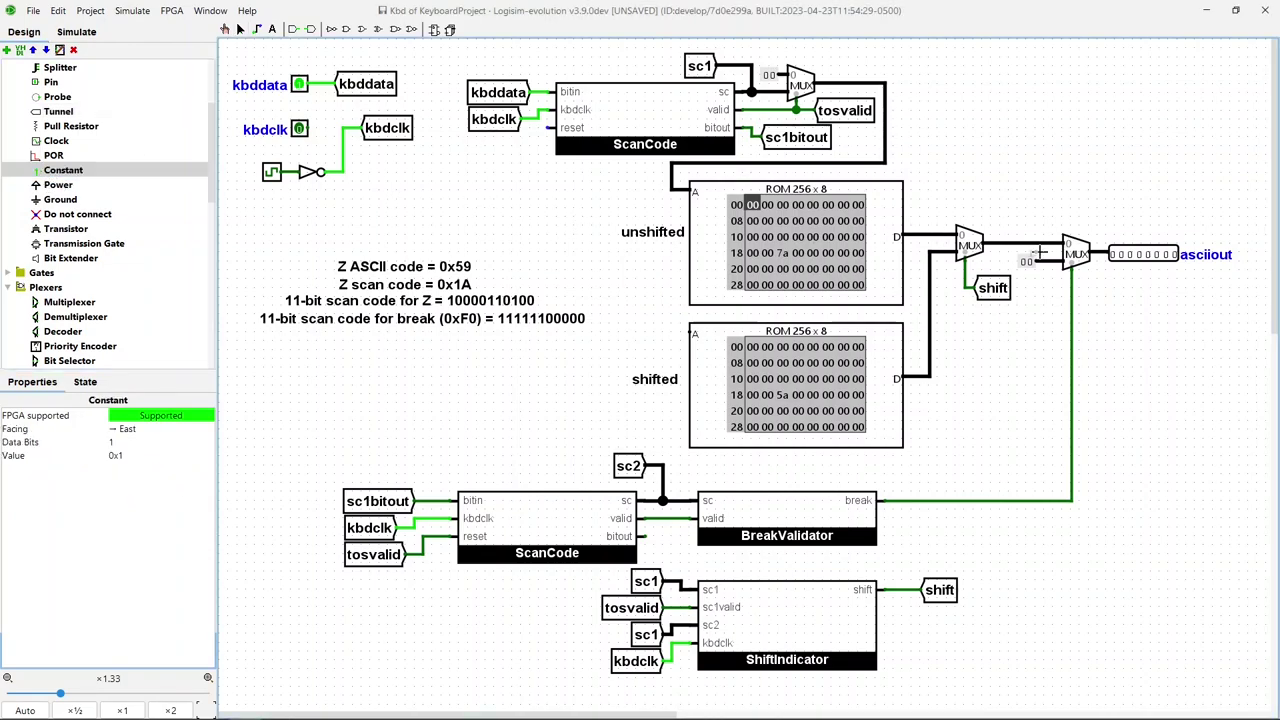
click(1118, 217)
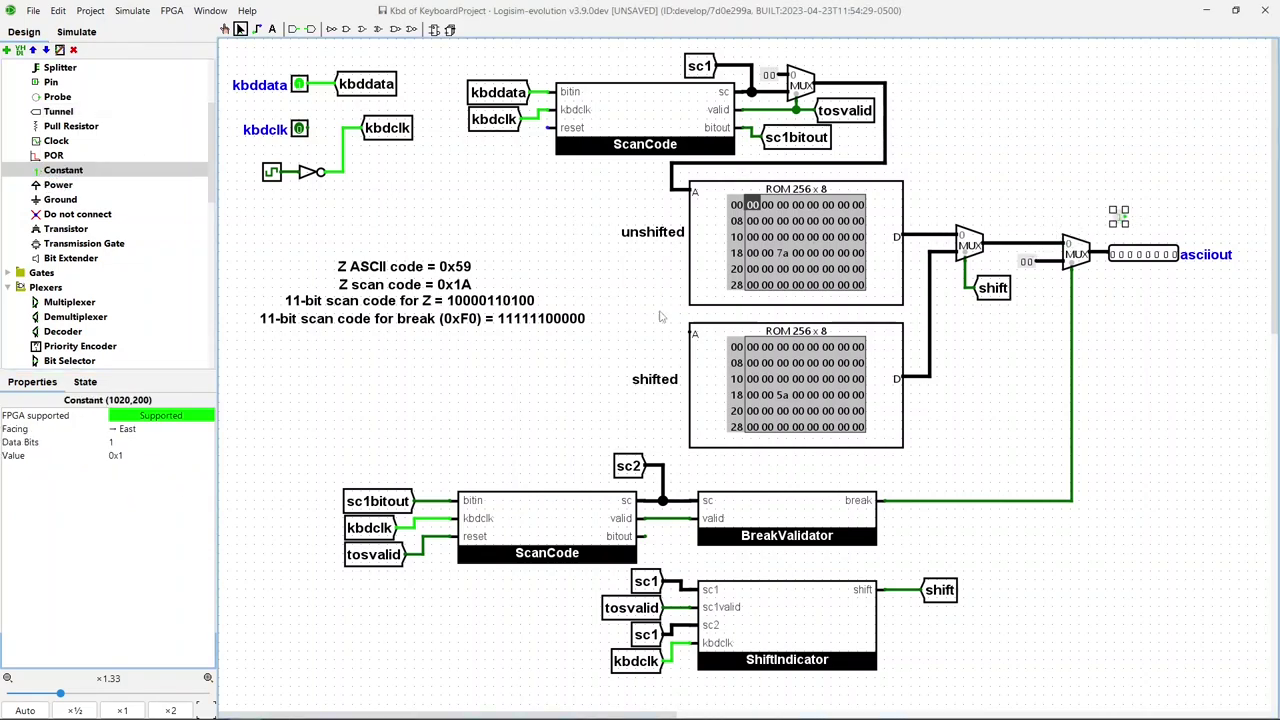
click(130, 430)
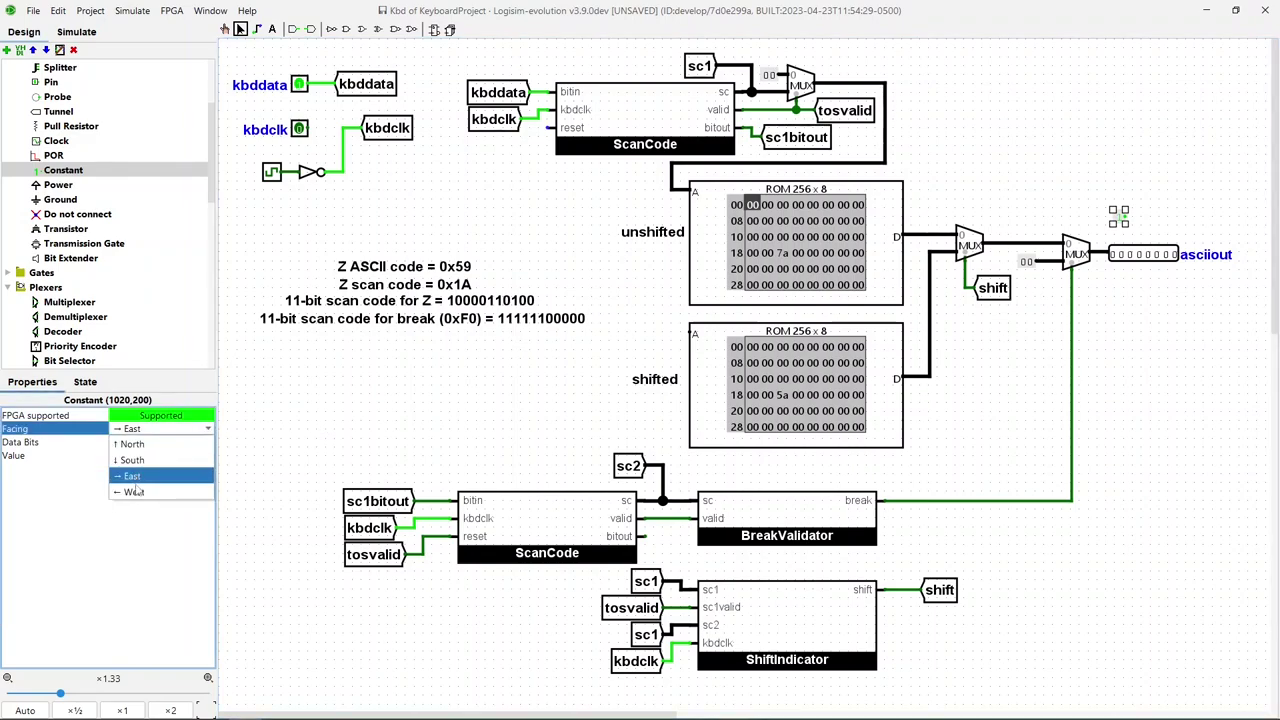
click(134, 492)
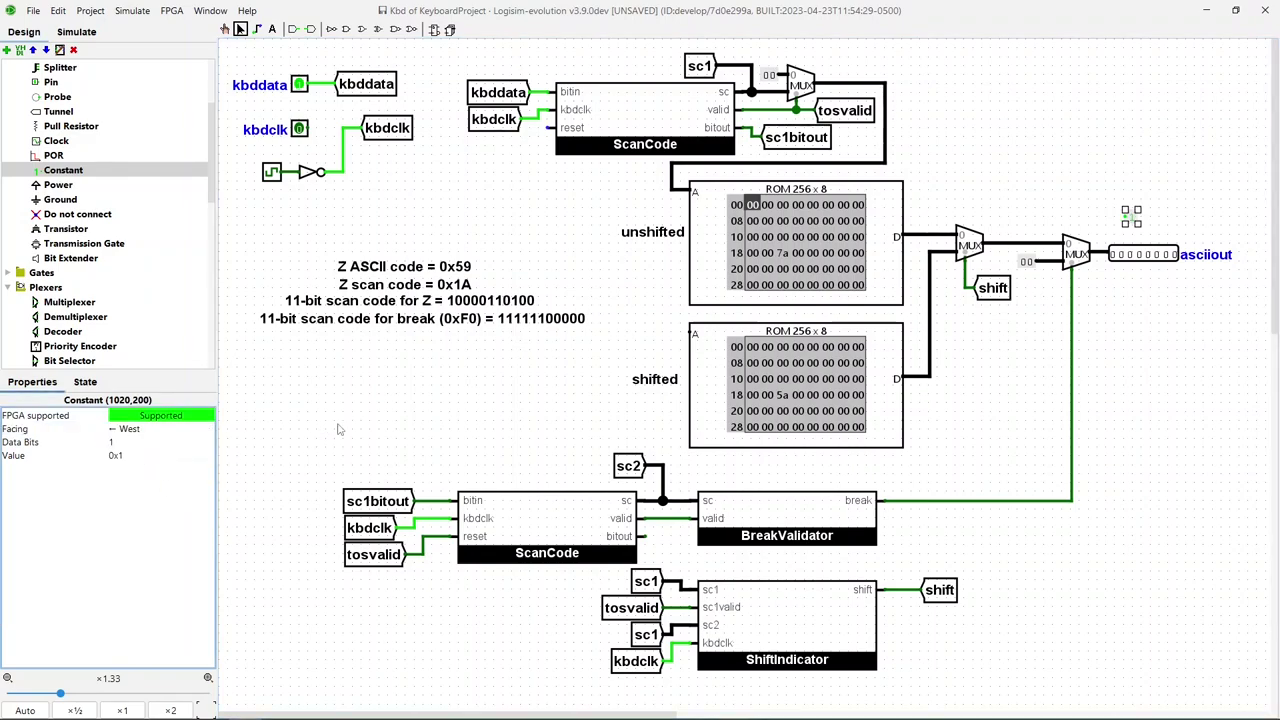
click(150, 441)
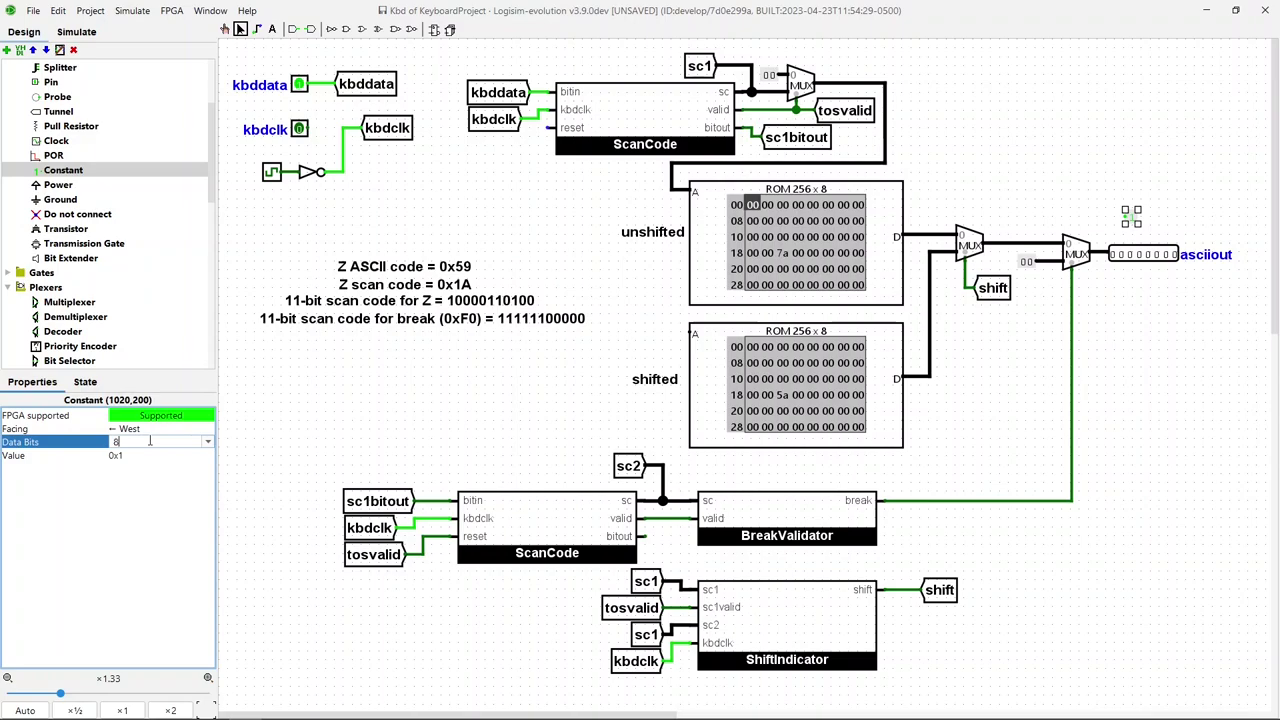
text(8)
key(Return)
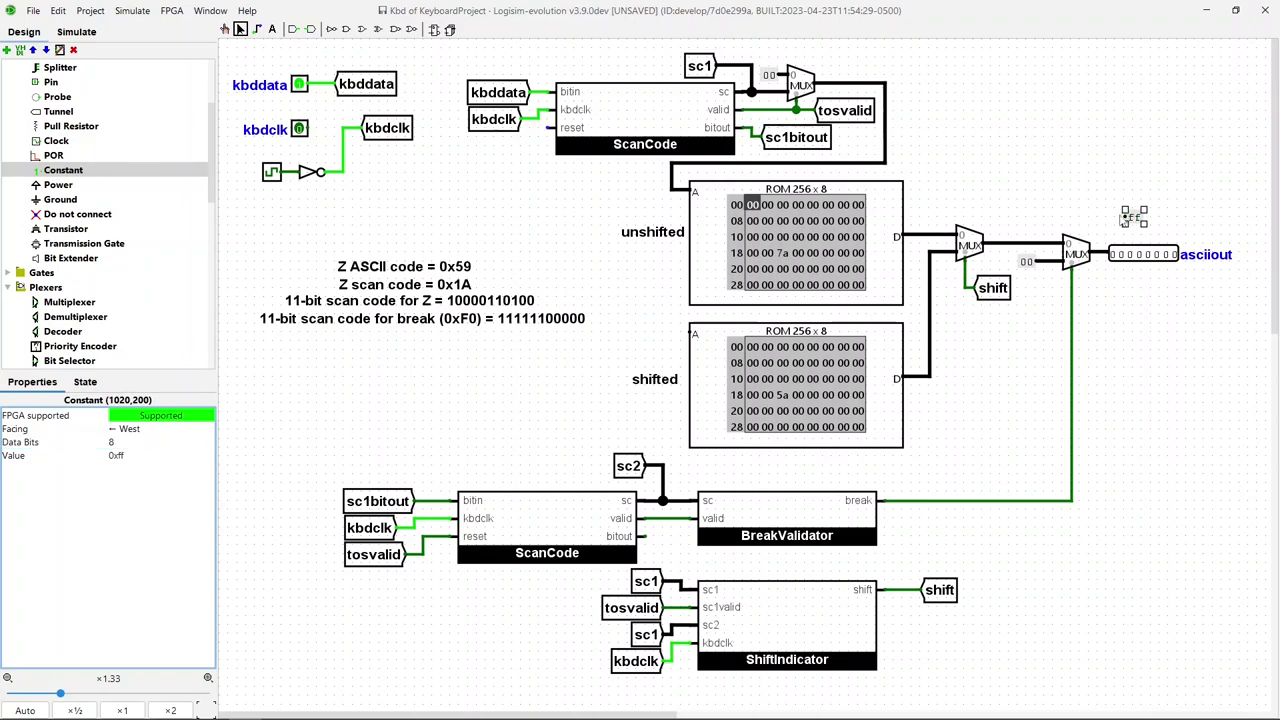
drag(1120, 217, 1098, 252)
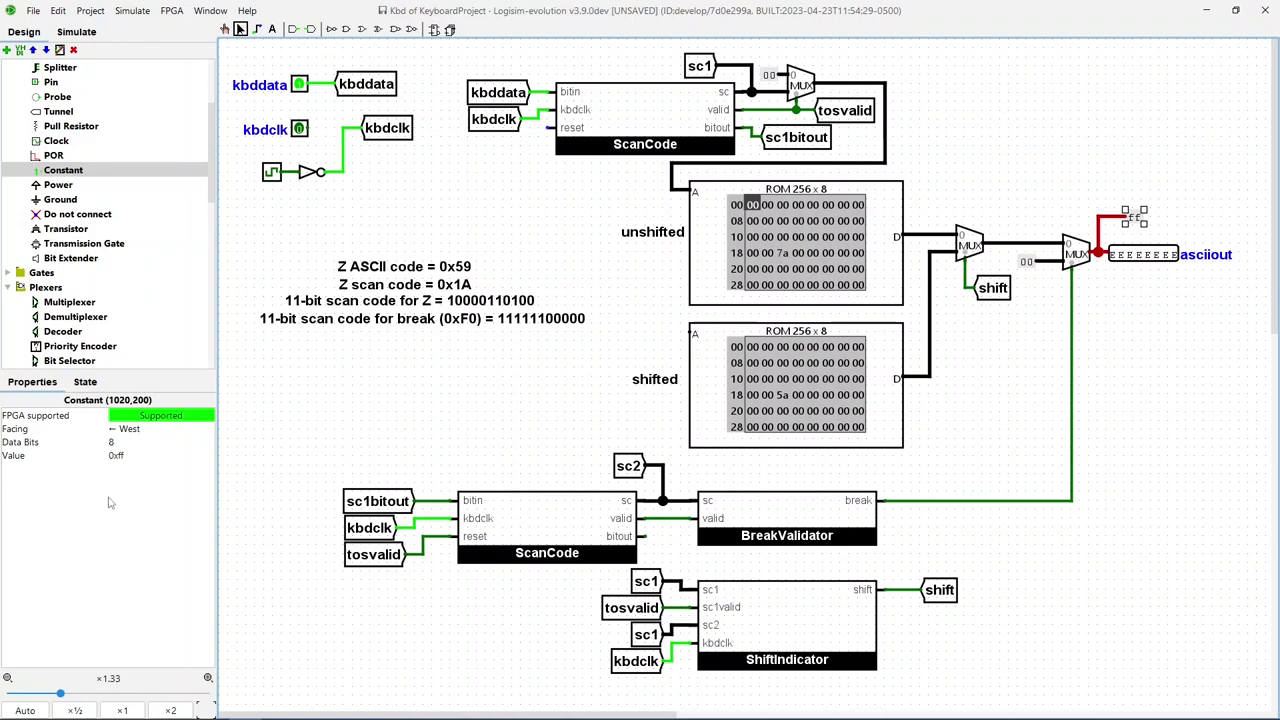
click(1144, 261)
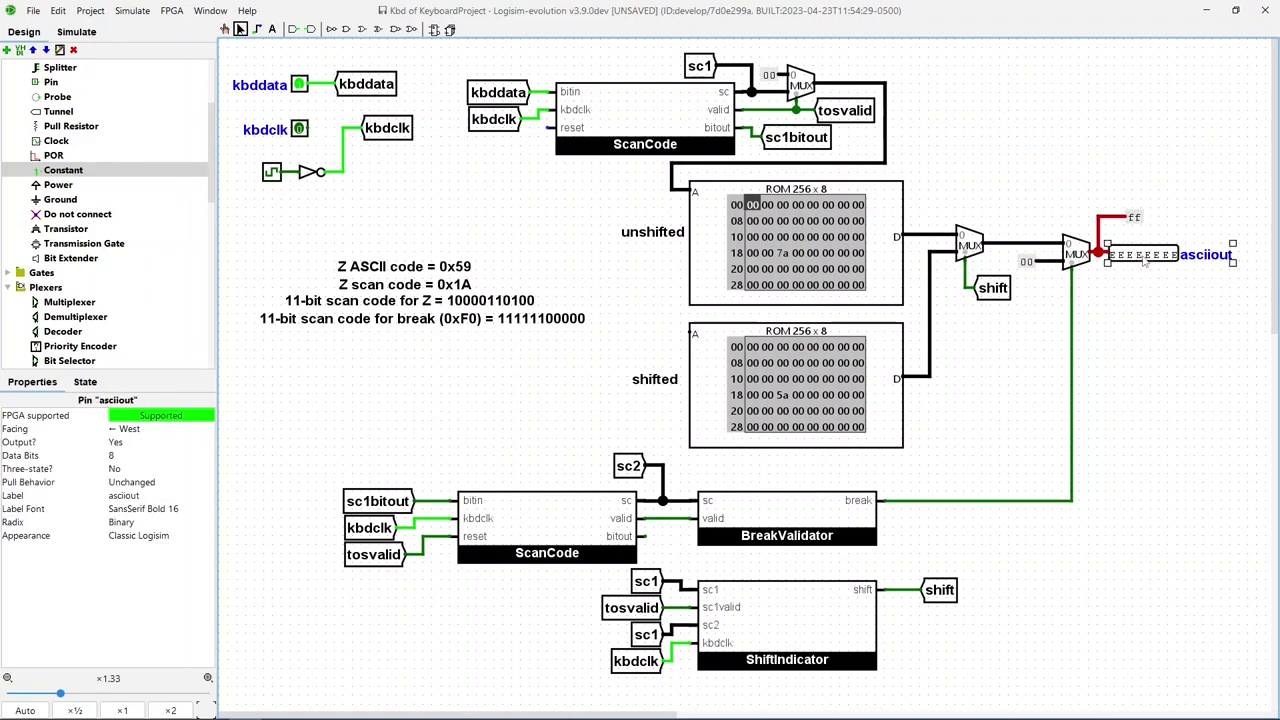
click(1134, 218)
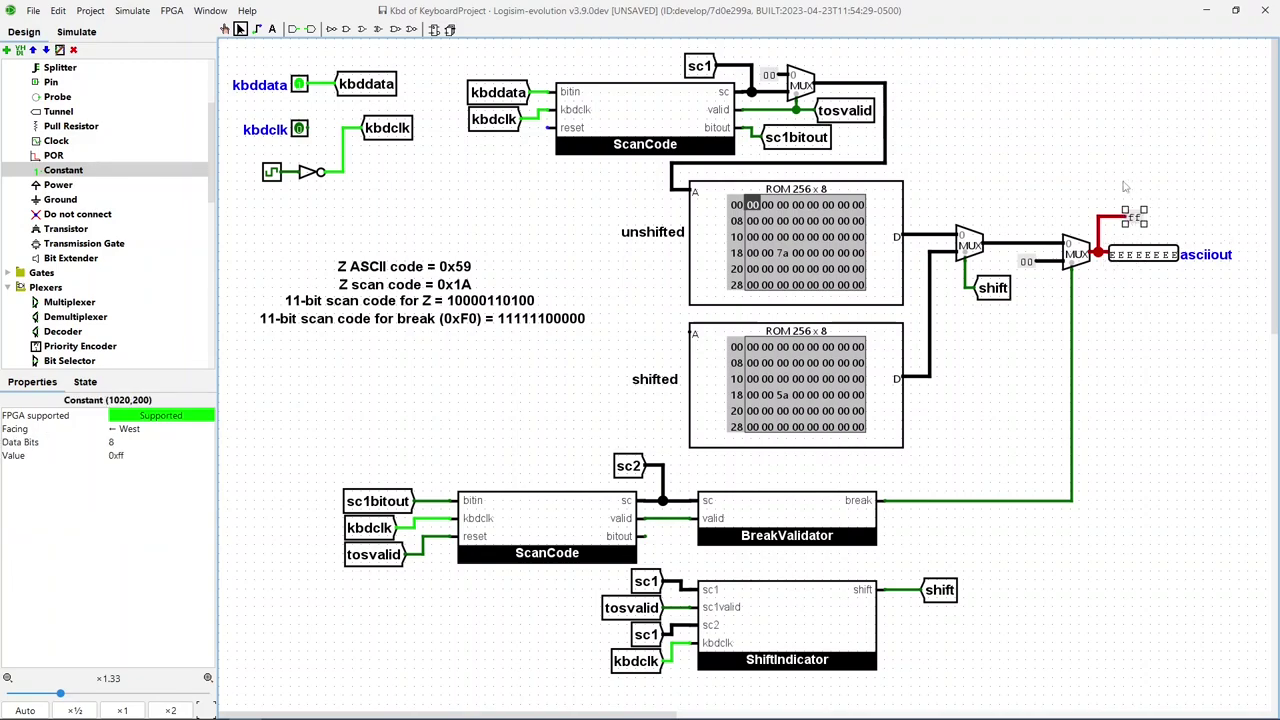
key(Delete)
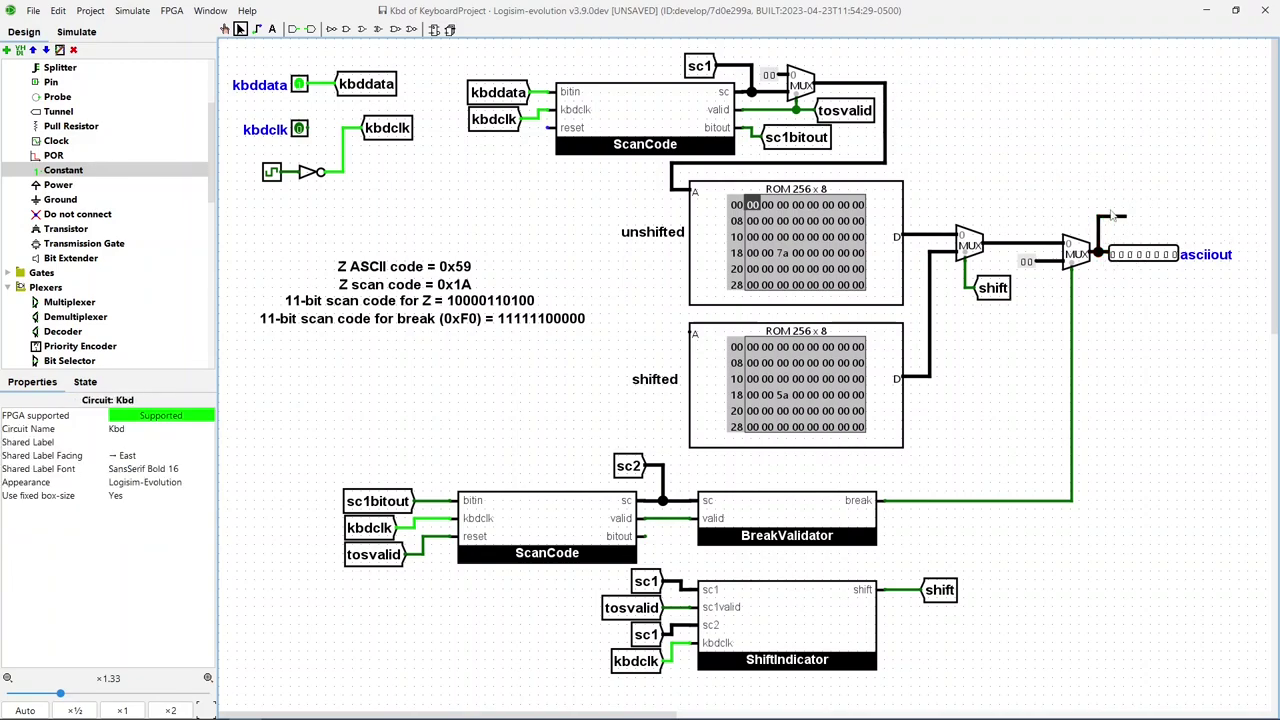
- Delete the dangling wire stub and set asciiout's radix to hexadecimal
click(1100, 226)
key(Delete)
click(1140, 258)
click(140, 522)
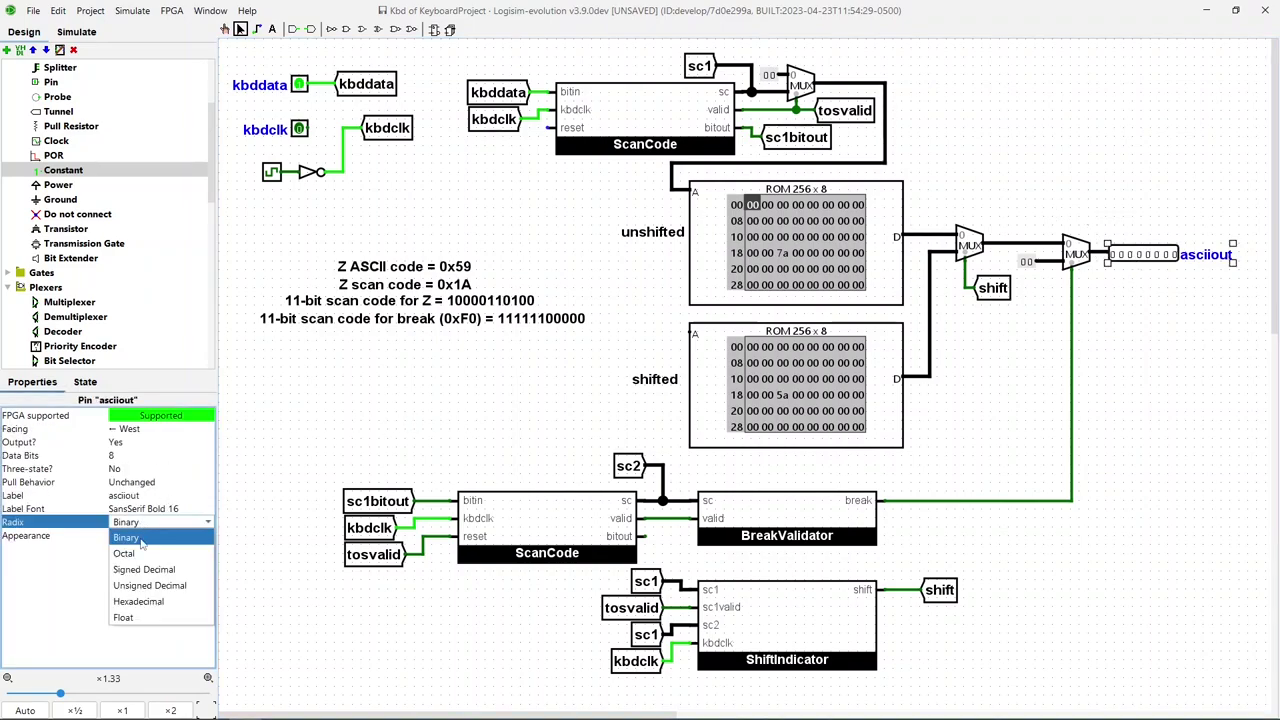
click(148, 605)
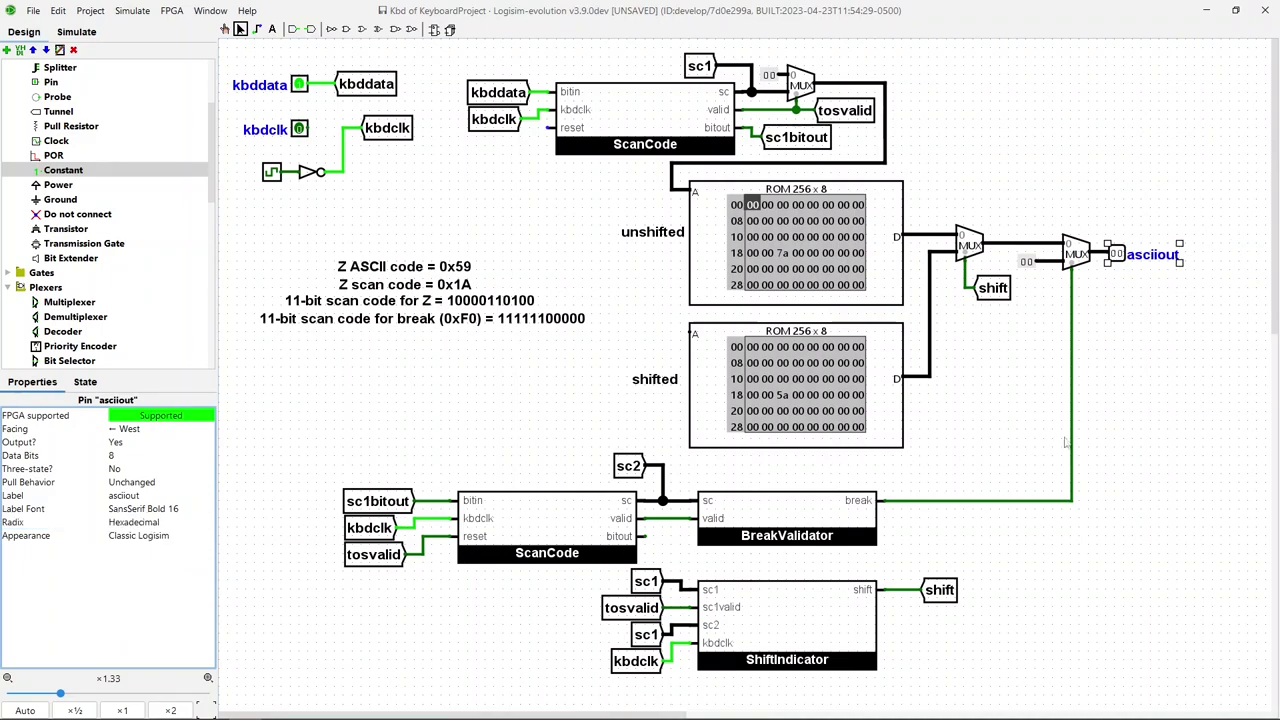
- Reset the simulation
click(1149, 380)
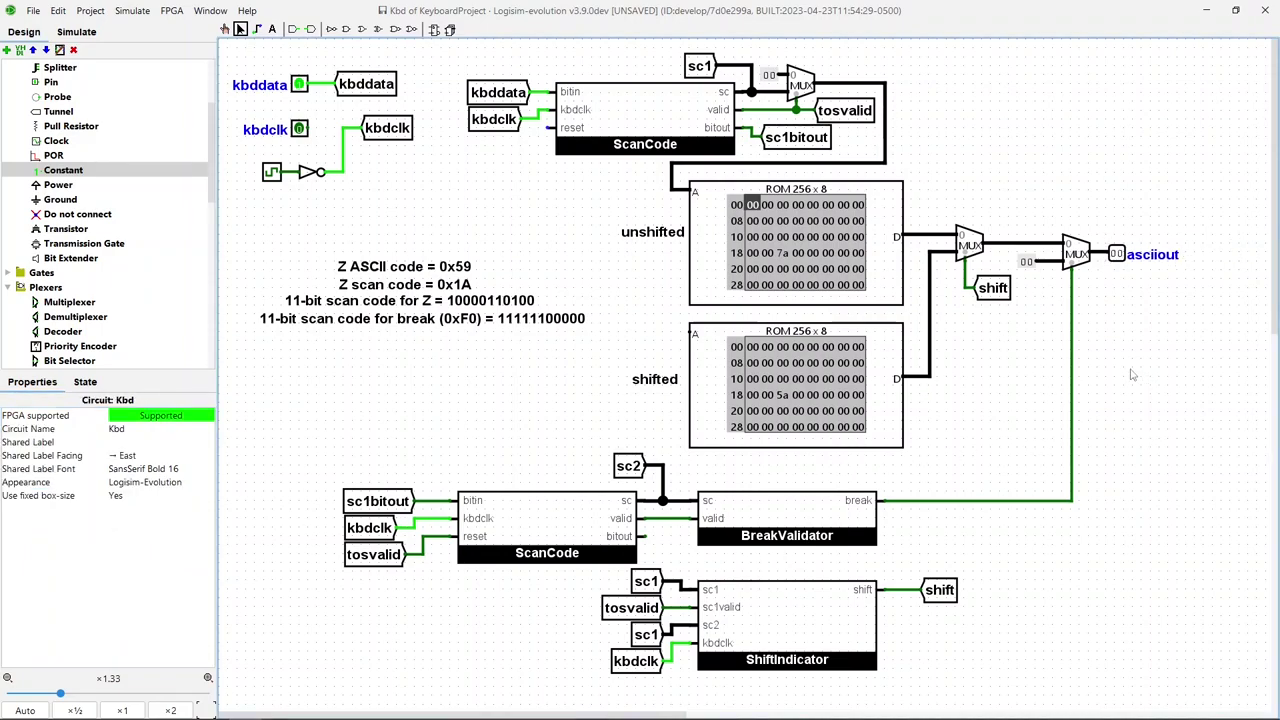
click(133, 10)
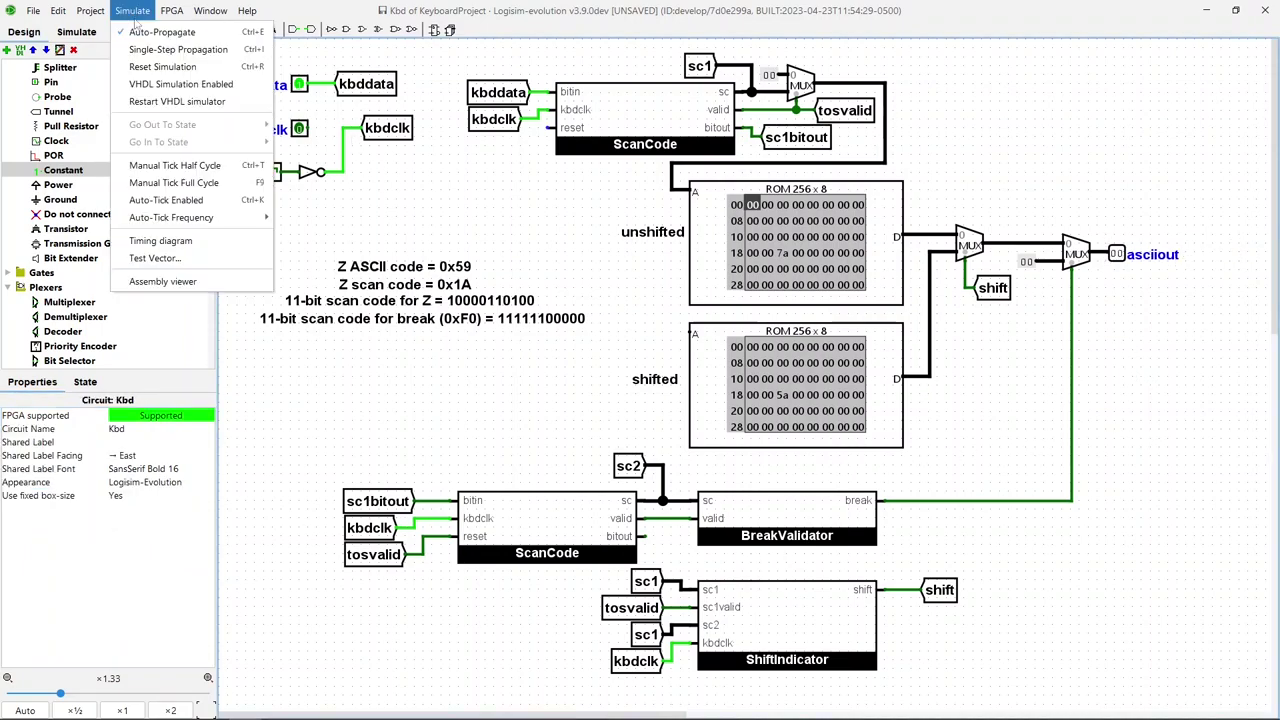
click(148, 74)
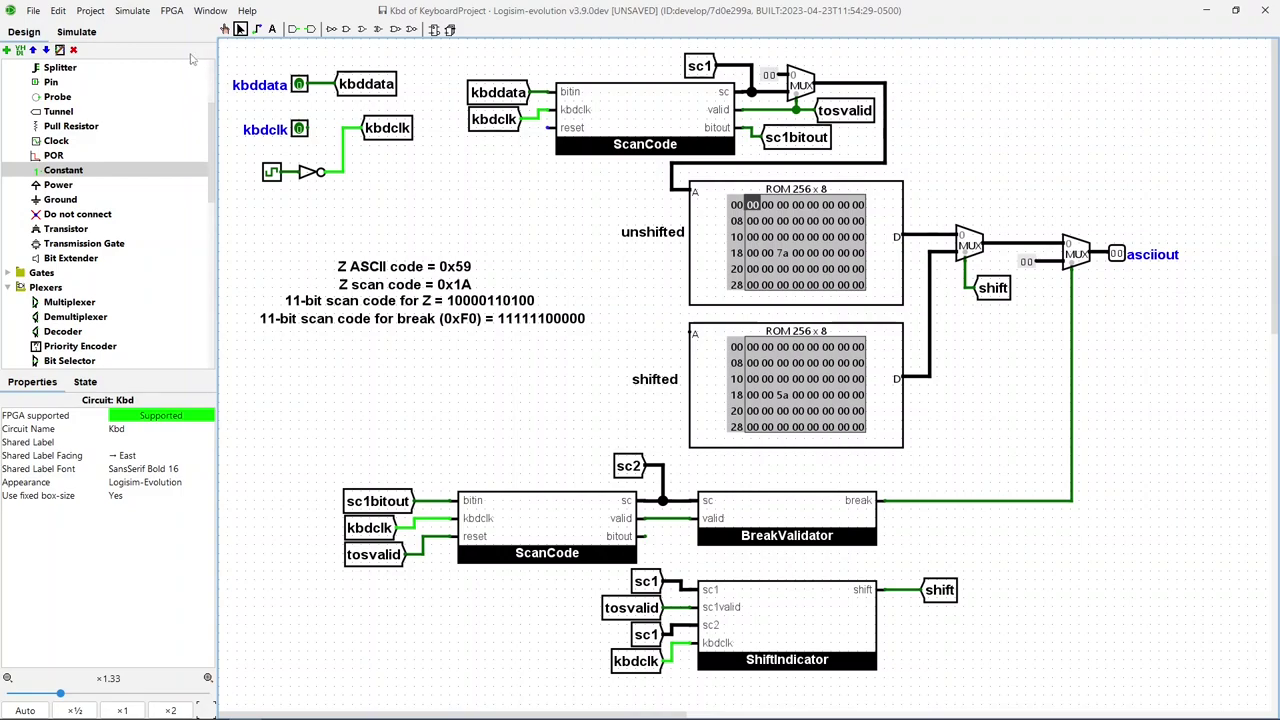
- Poke the kbddata pin through the Z scan code bits so asciiout reads 7a
click(85, 31)
click(298, 86)
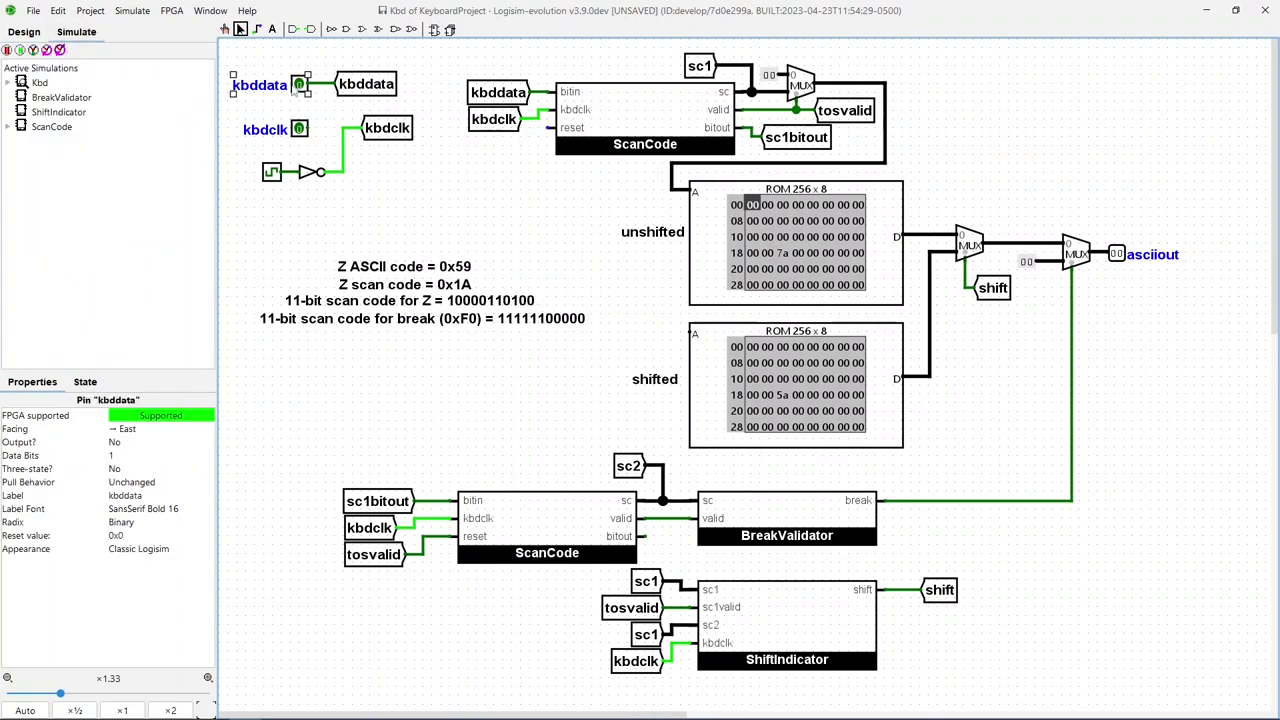
click(298, 85)
click(298, 85)
click(298, 85)
click(298, 85)
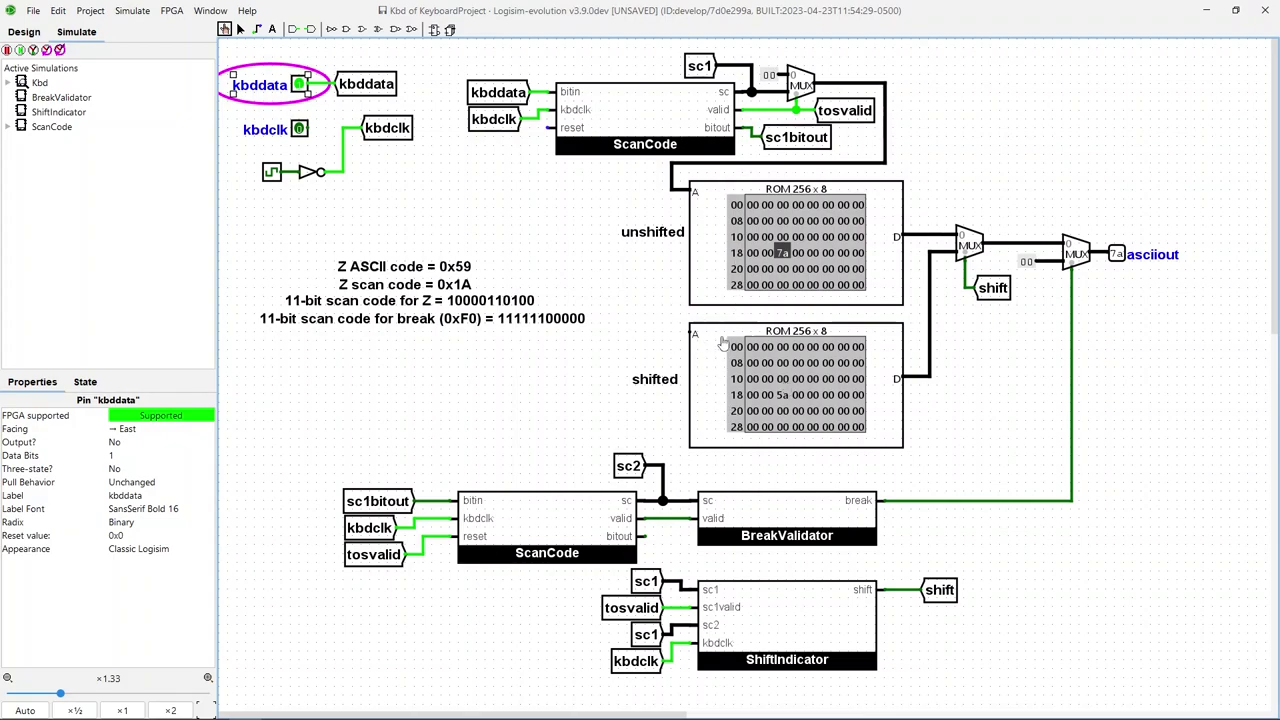
click(240, 30)
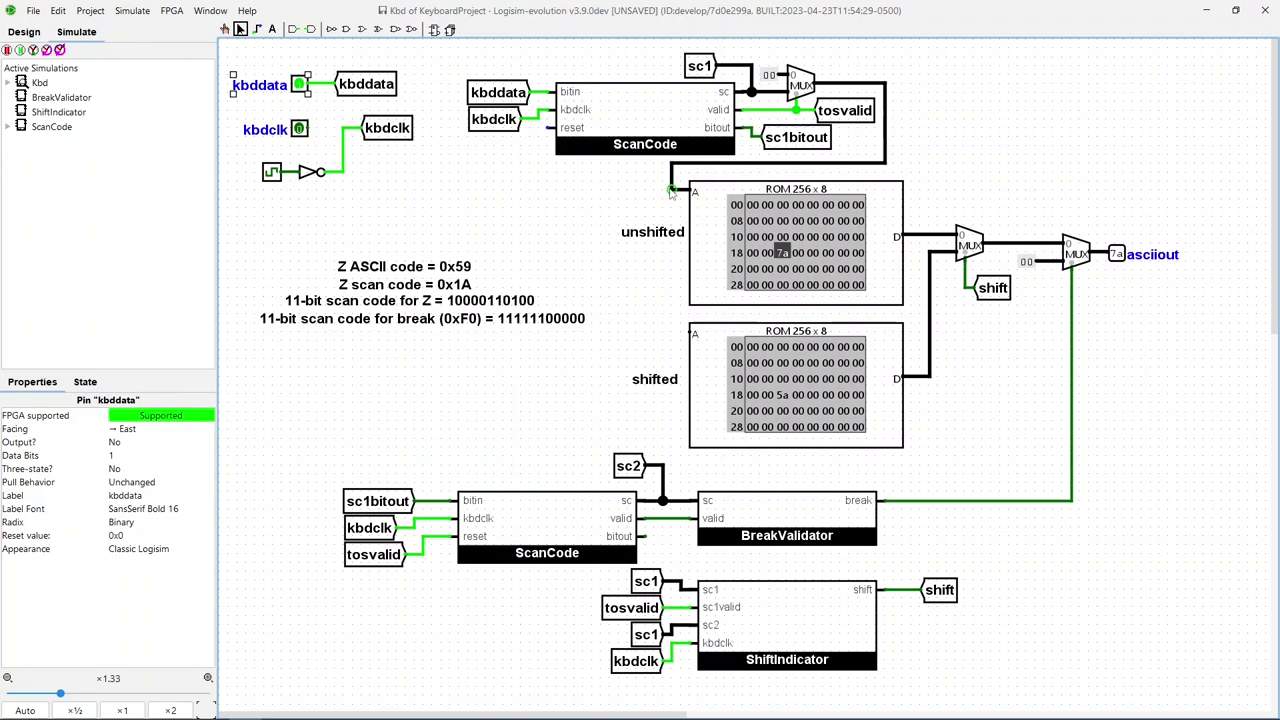
- Wire the scan code bus down and around into the shifted ROM's A address input
drag(671, 164, 690, 336)
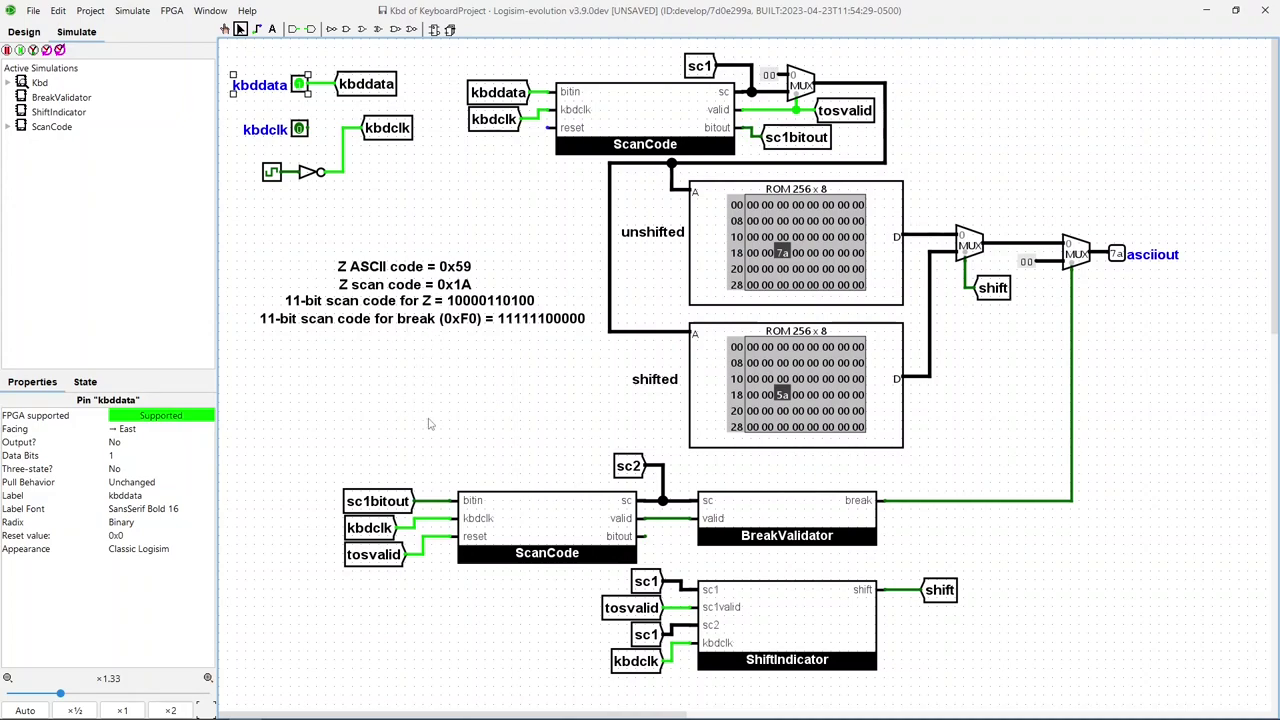
- Reset the simulation and drag both 11-bit scan code notes further down
click(132, 10)
click(150, 51)
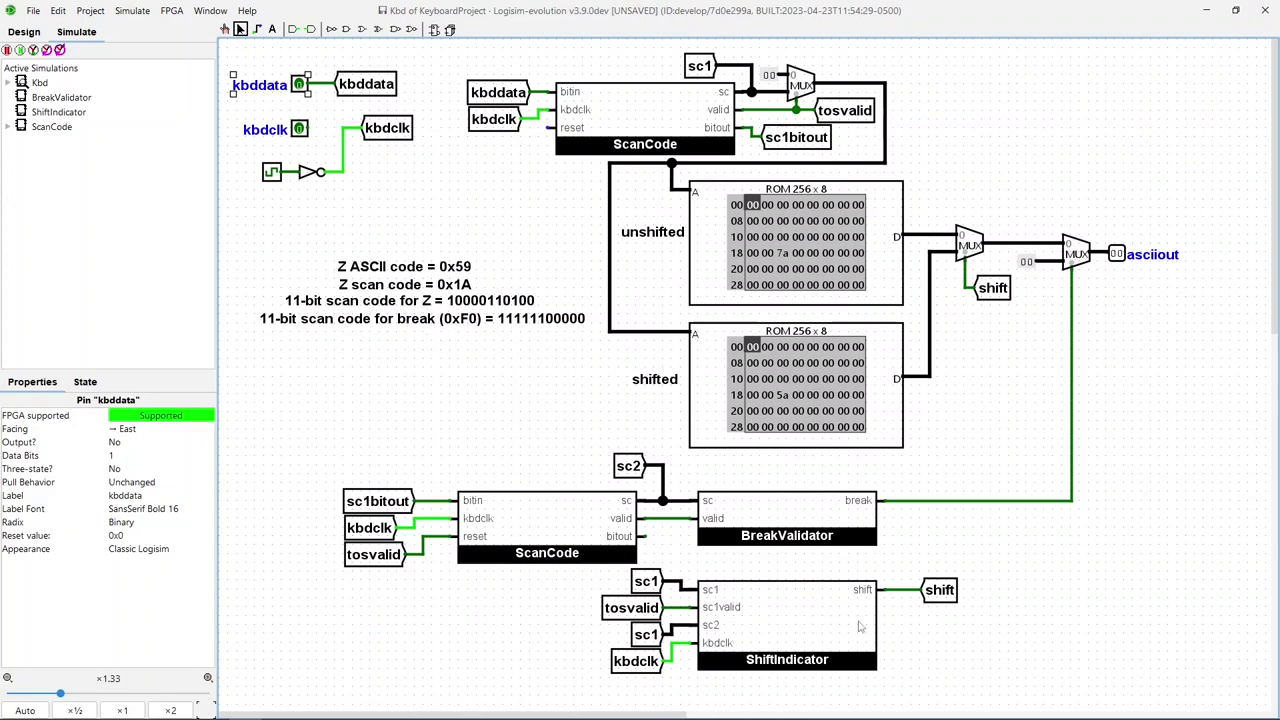
click(398, 316)
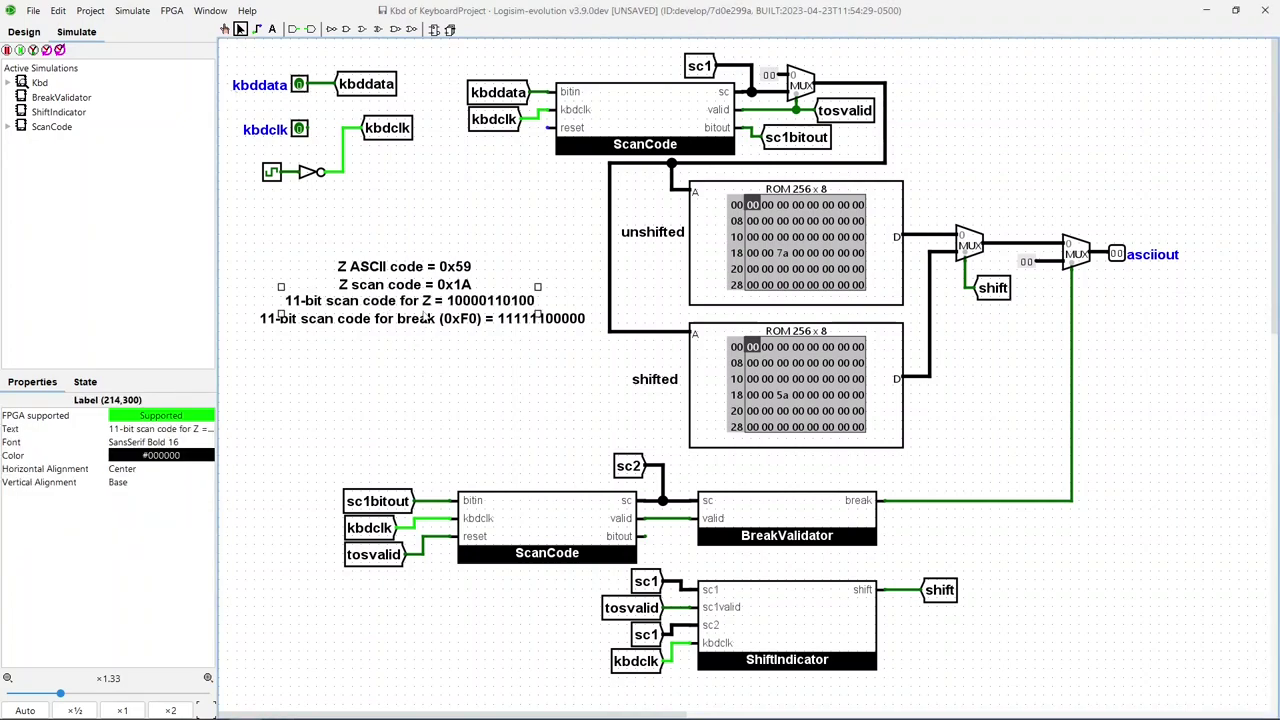
shift+click(425, 320)
drag(425, 320, 424, 361)
- Start a new text label just below the Z scan code note
click(425, 328)
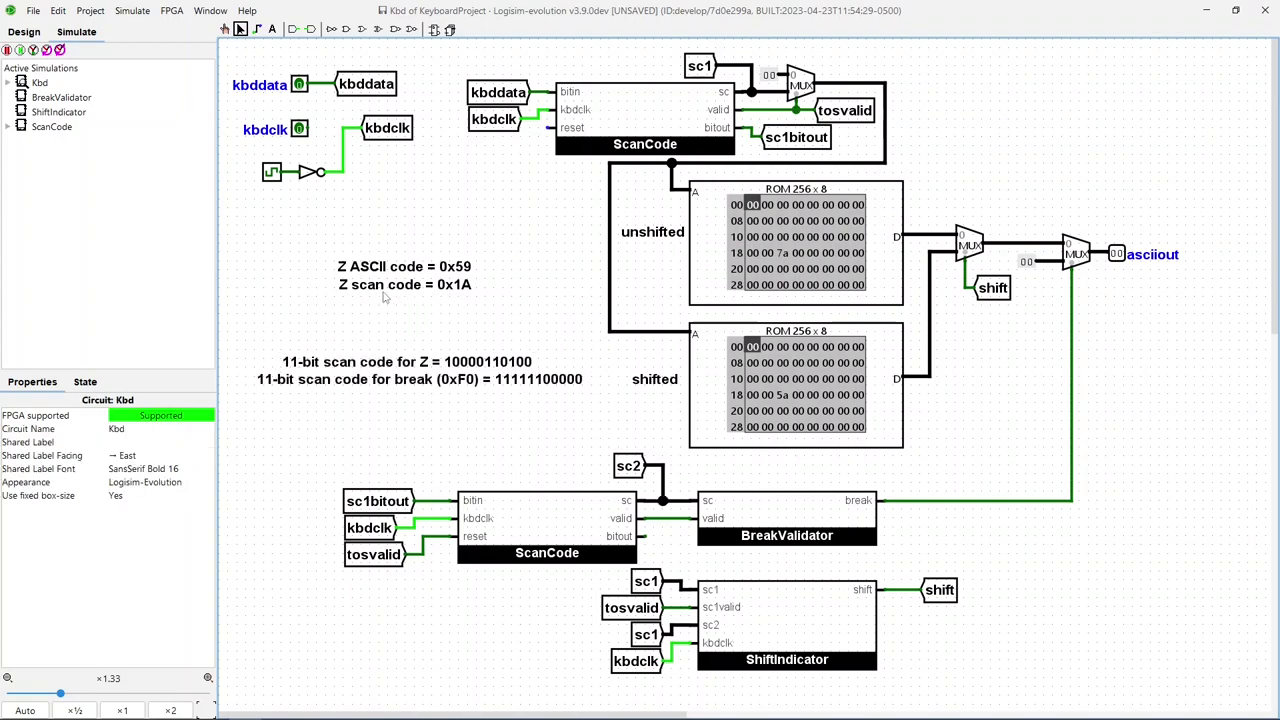
click(272, 29)
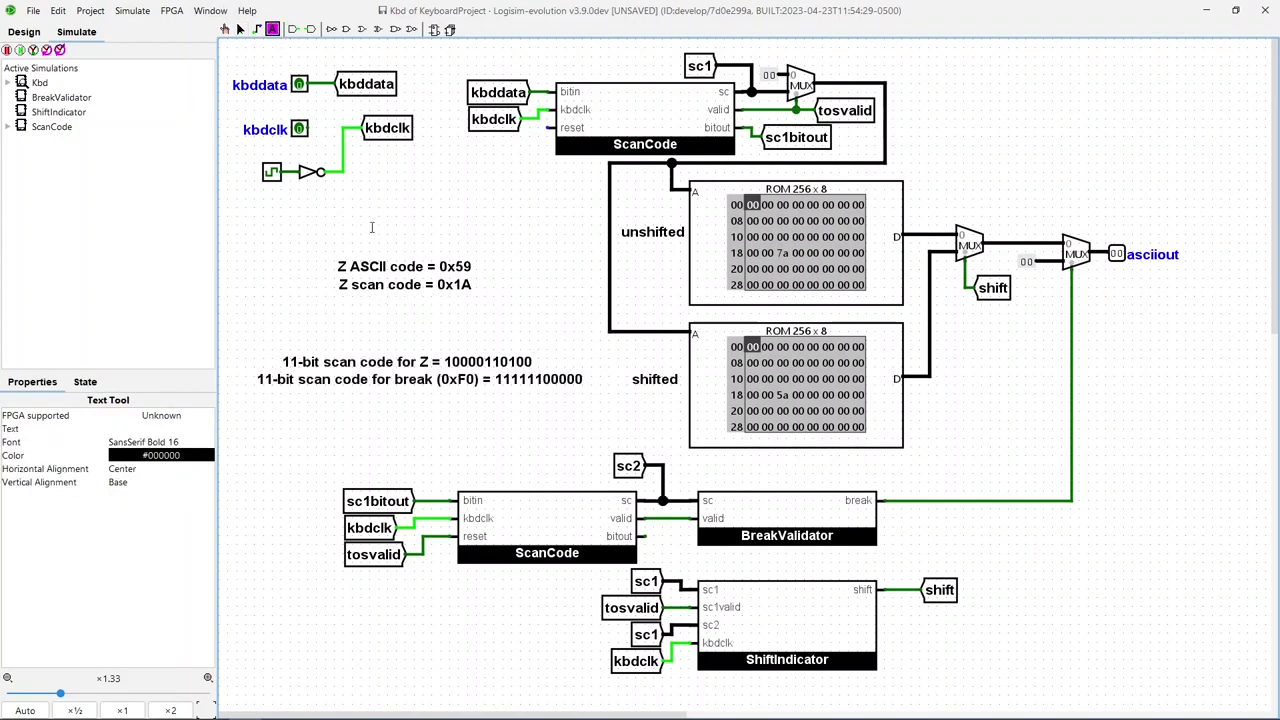
click(401, 298)
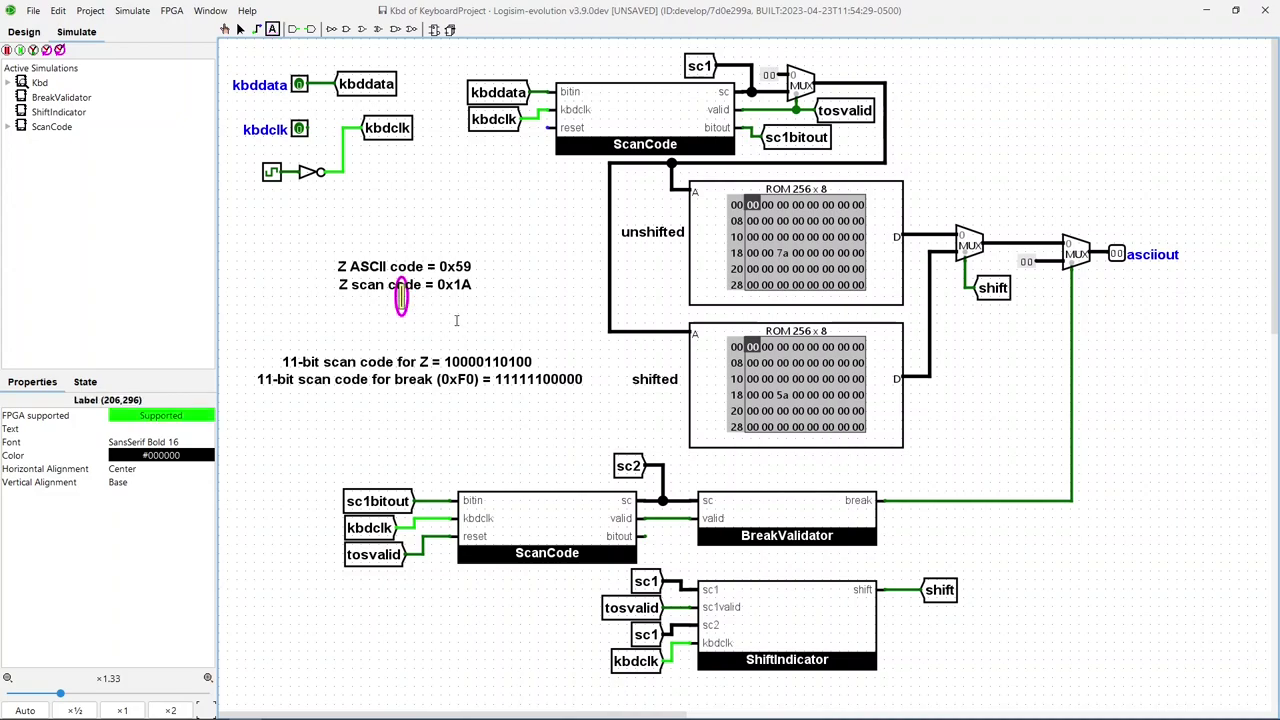
text(shift)
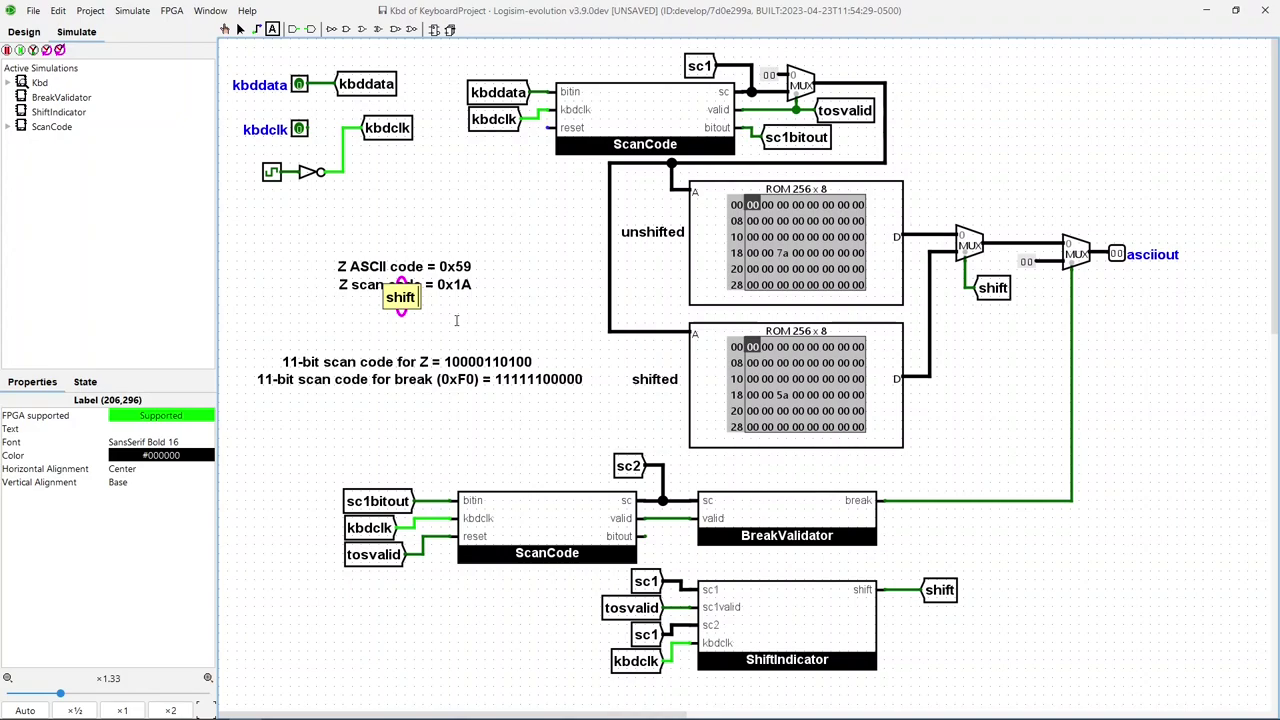
text( scan cod)
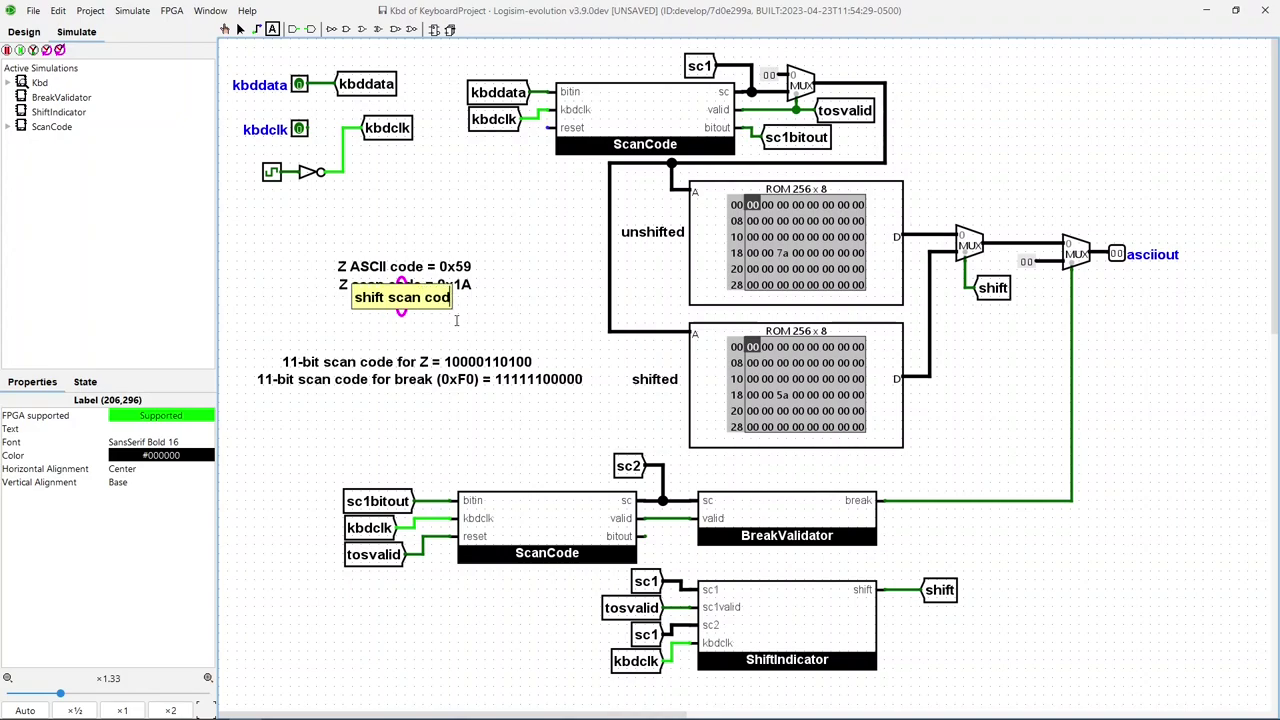
text(e = 0x)
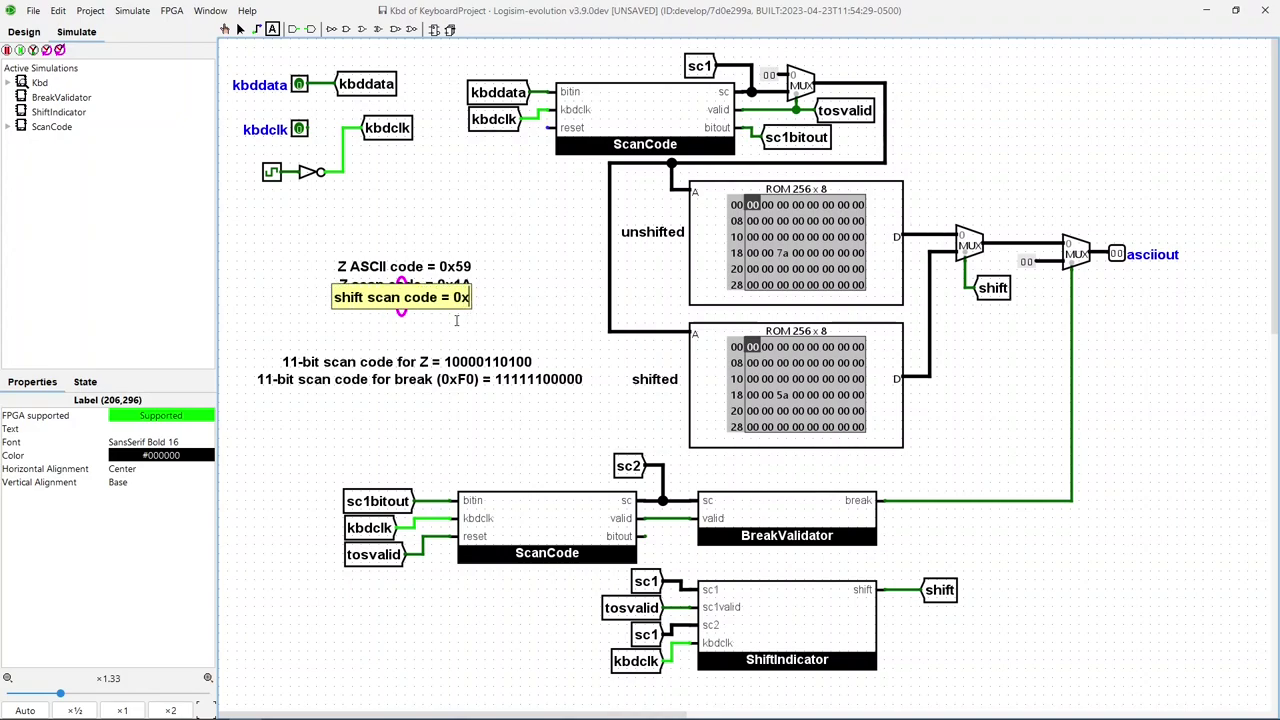
text(12)
key(Return)
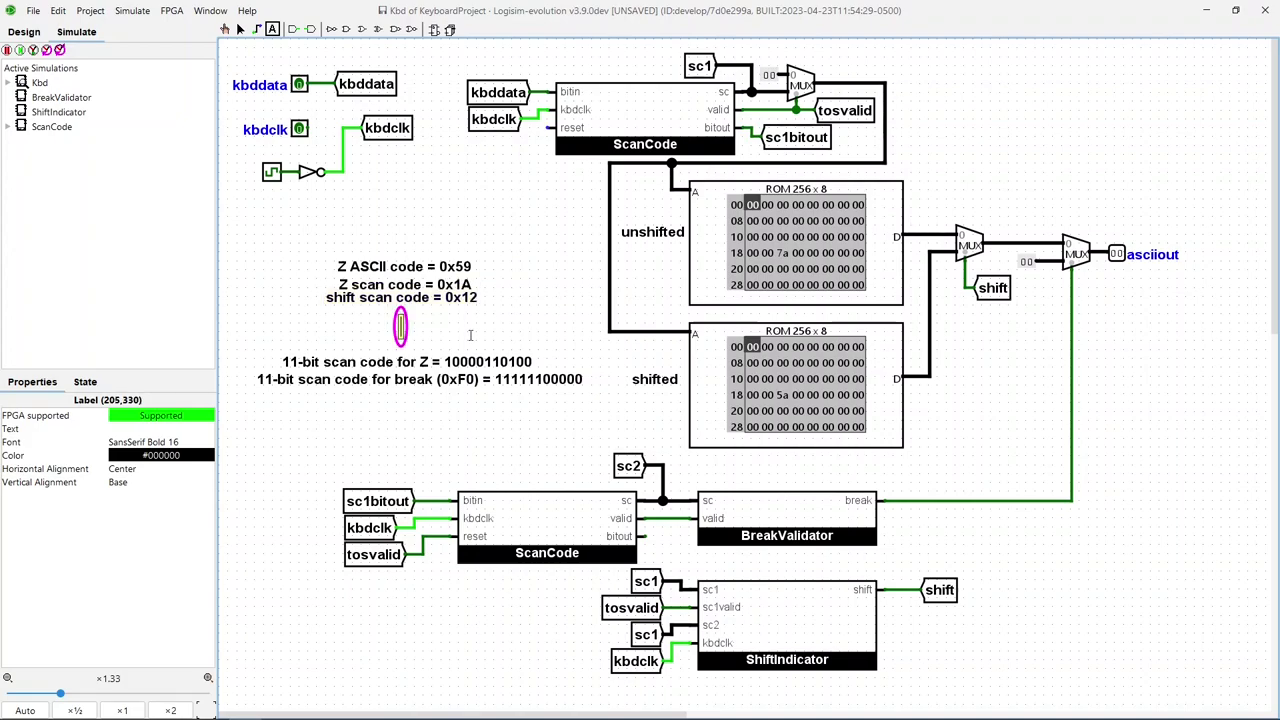
text(11-bit)
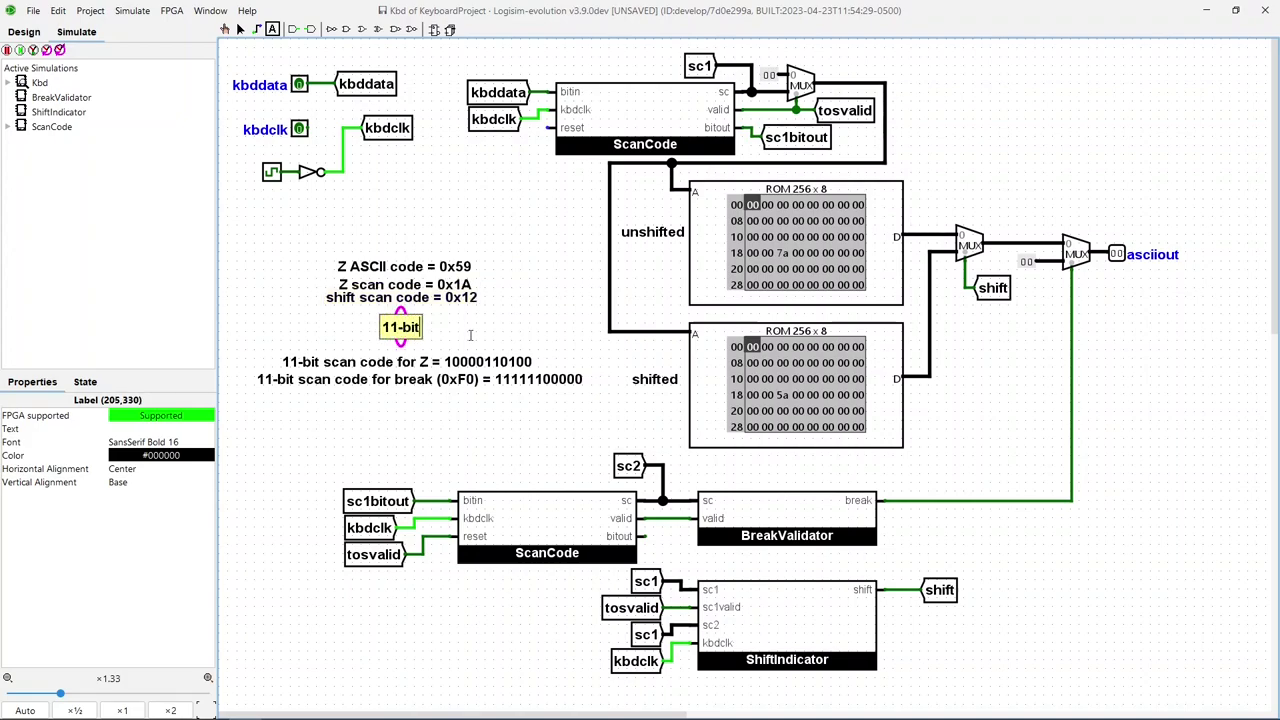
text( scan code)
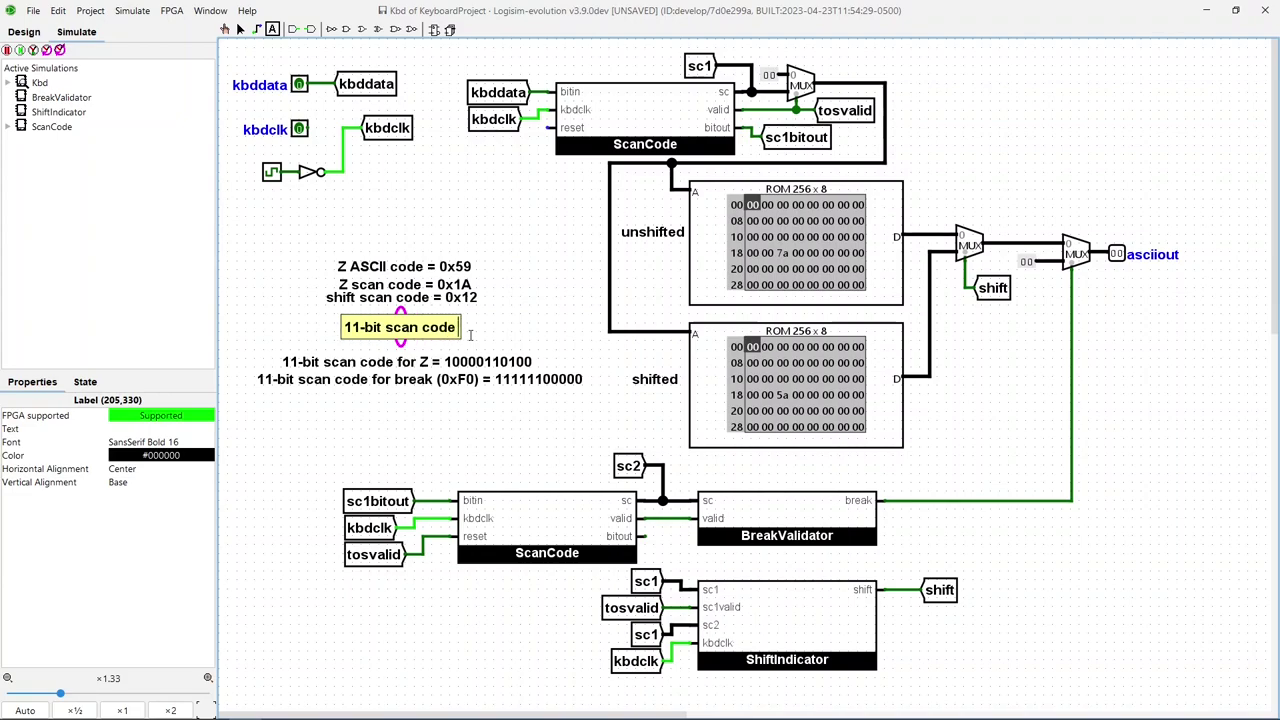
text( for shift)
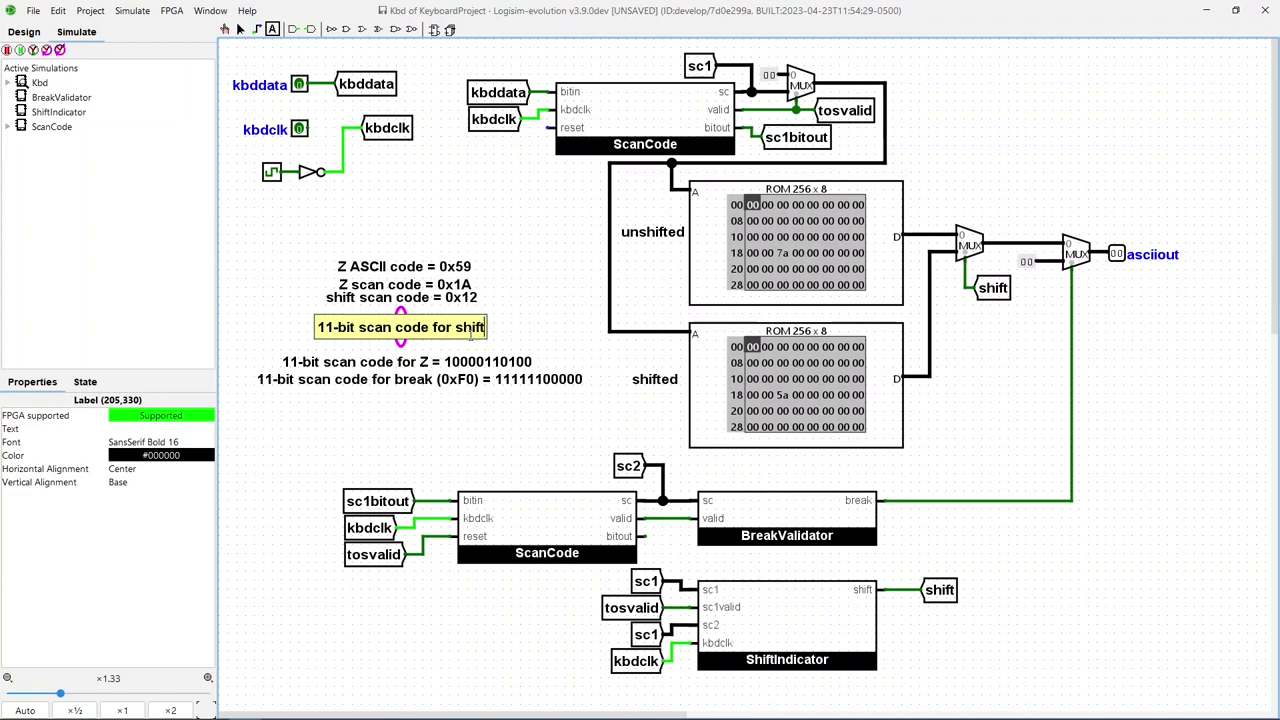
text( = )
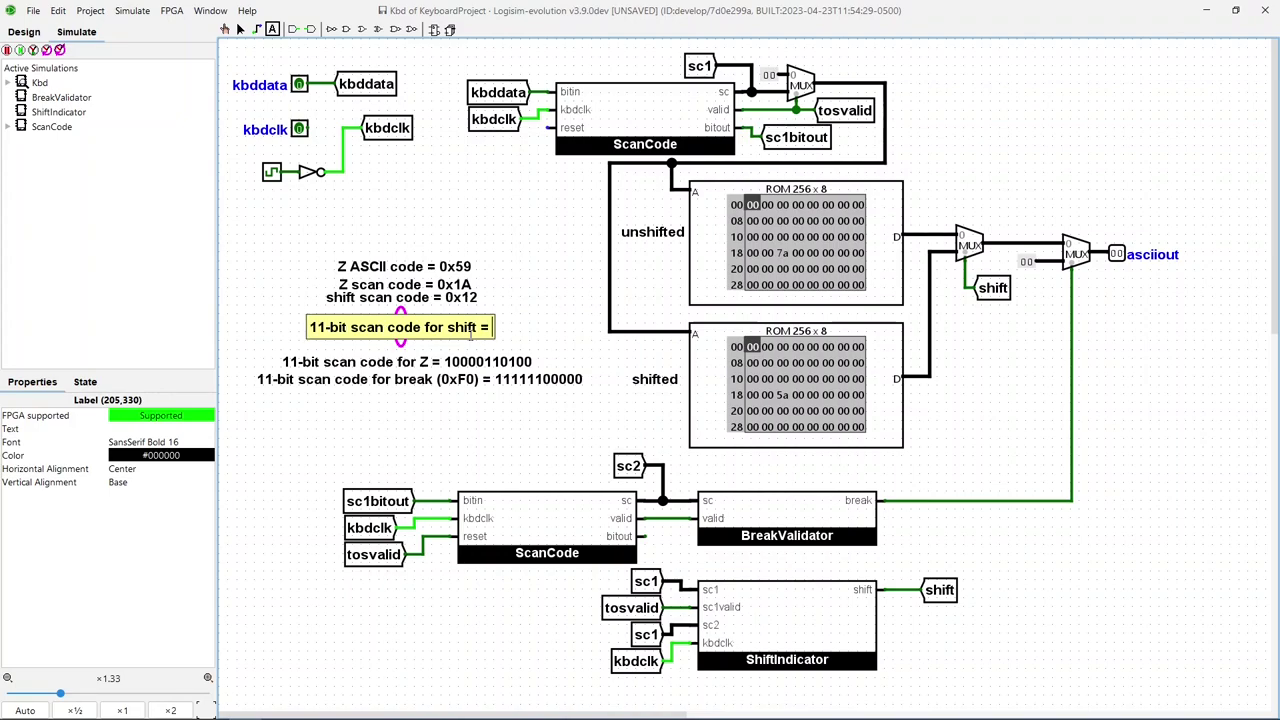
text(1)
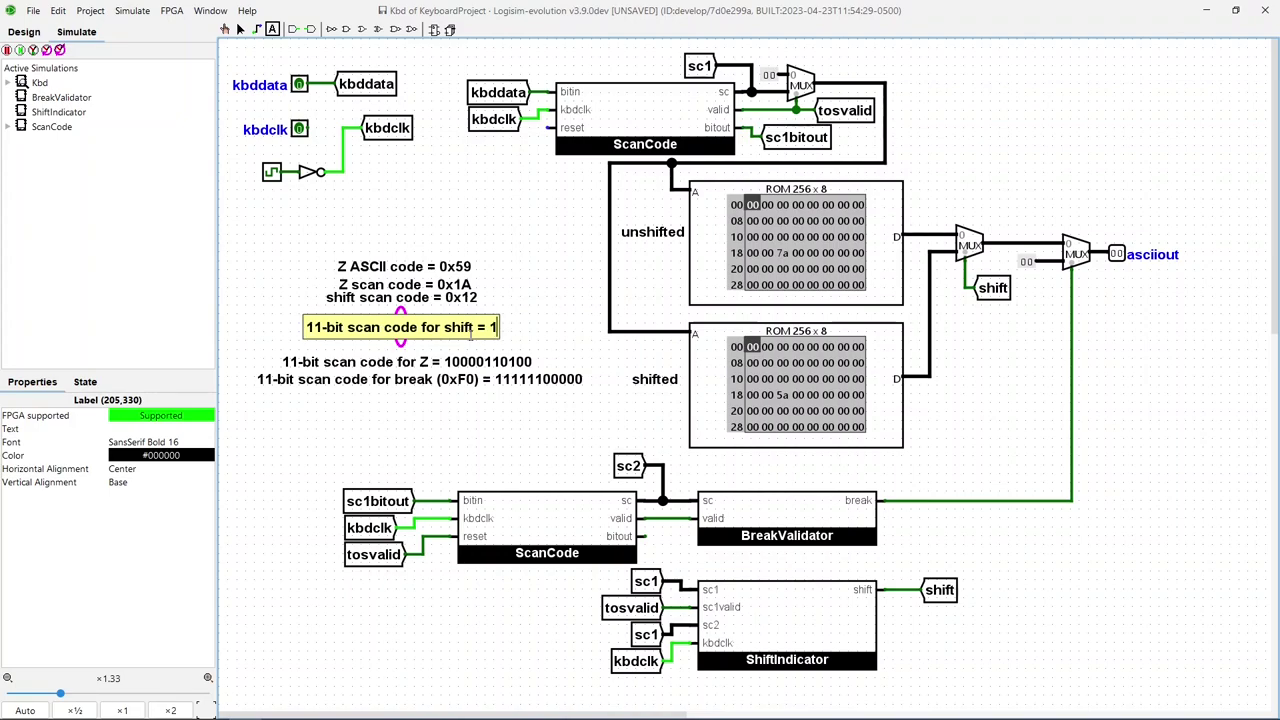
text(x)
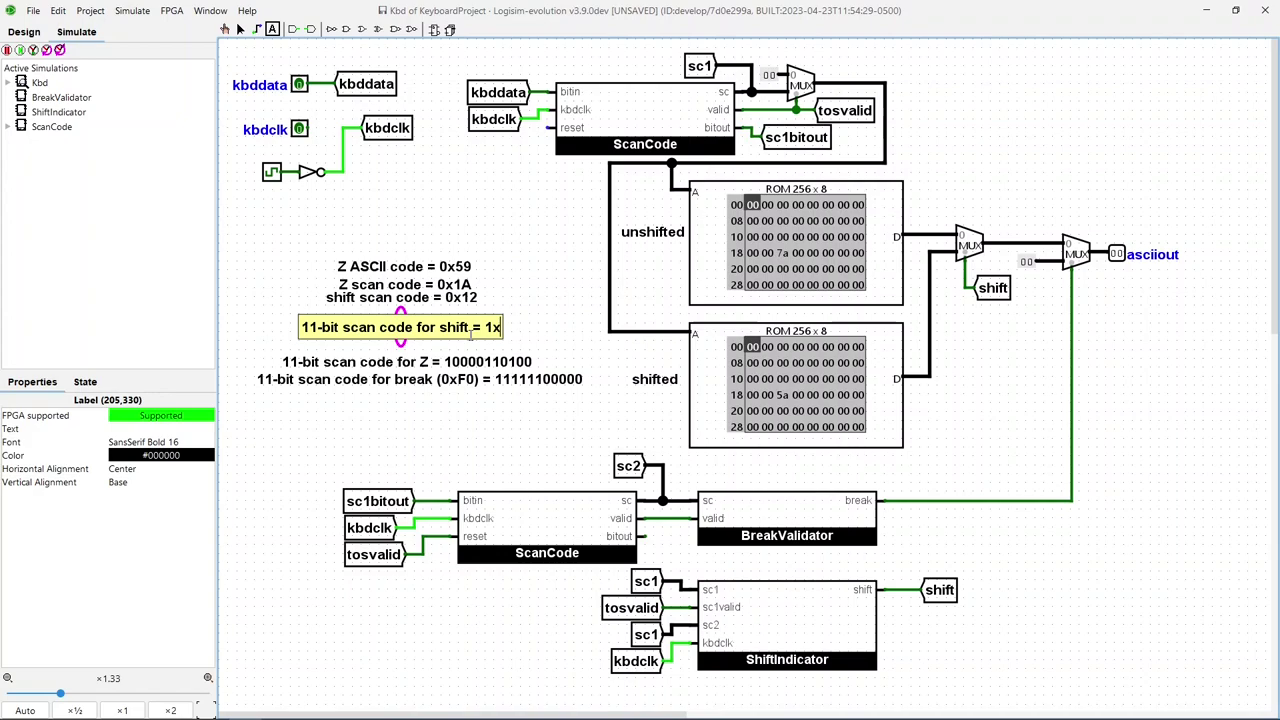
text(0001)
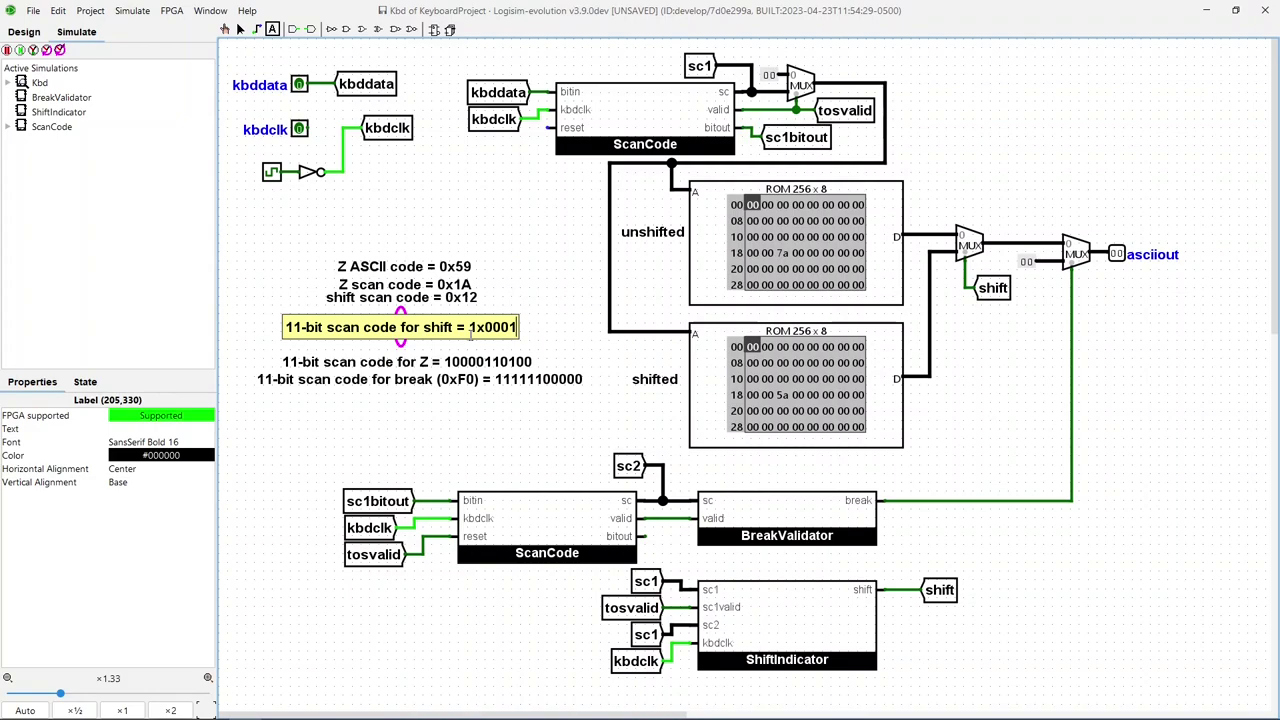
text(0010)
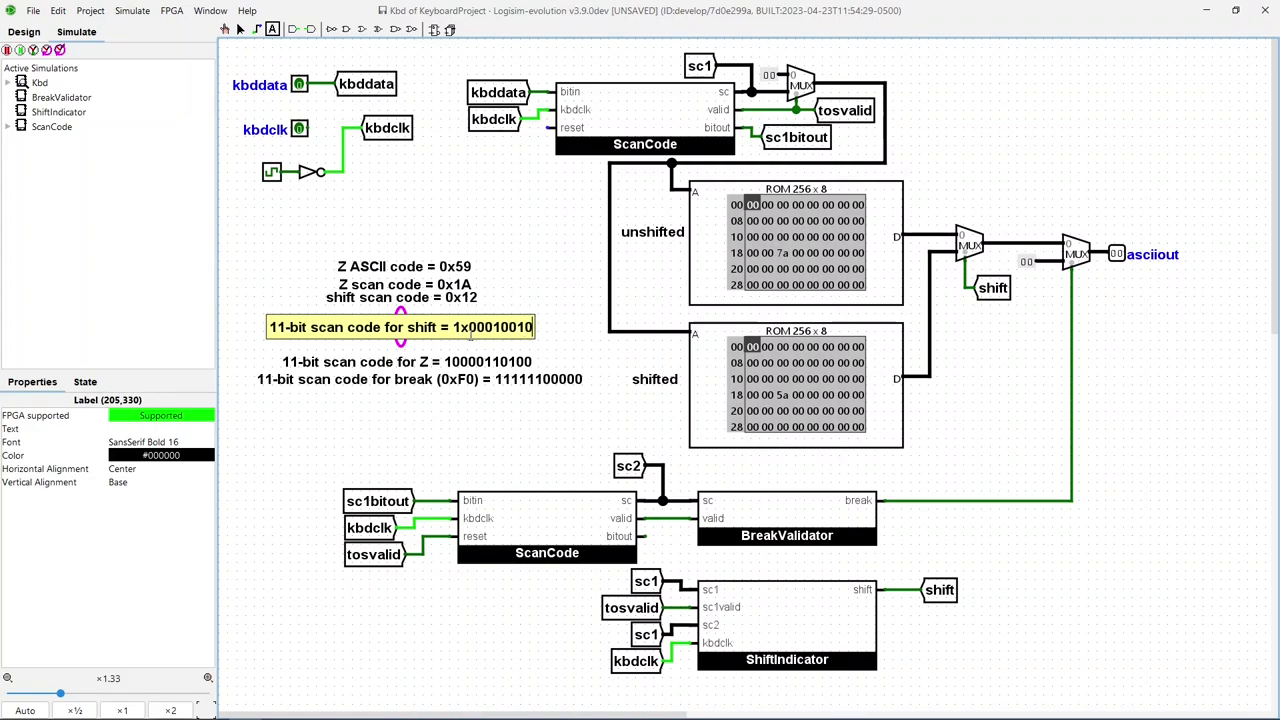
text(0)
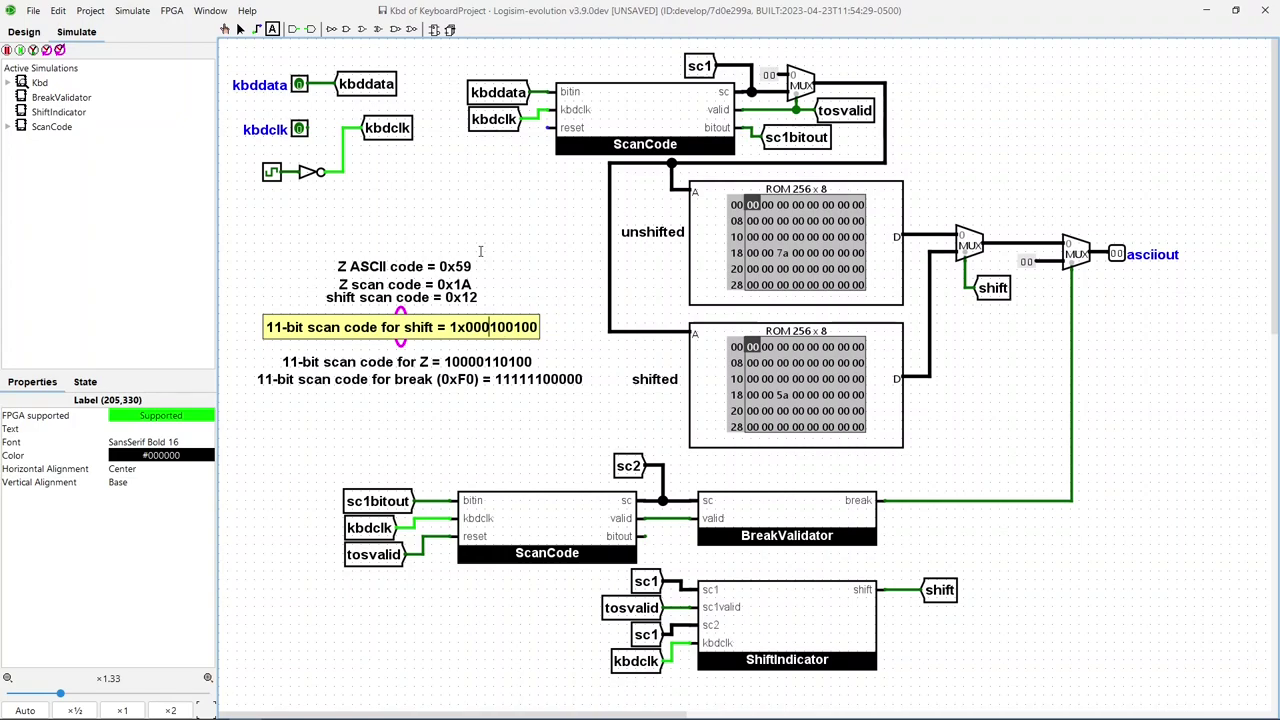
key(BackSpace)
text(1)
click(443, 240)
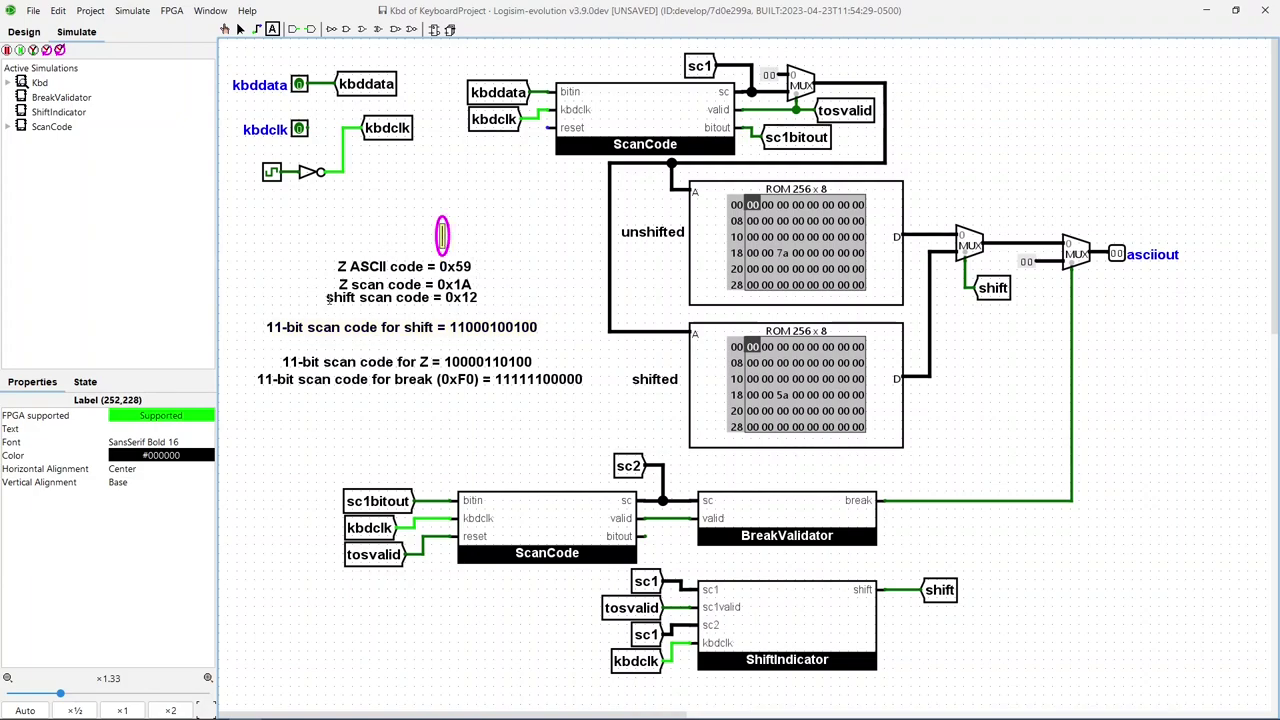
click(240, 29)
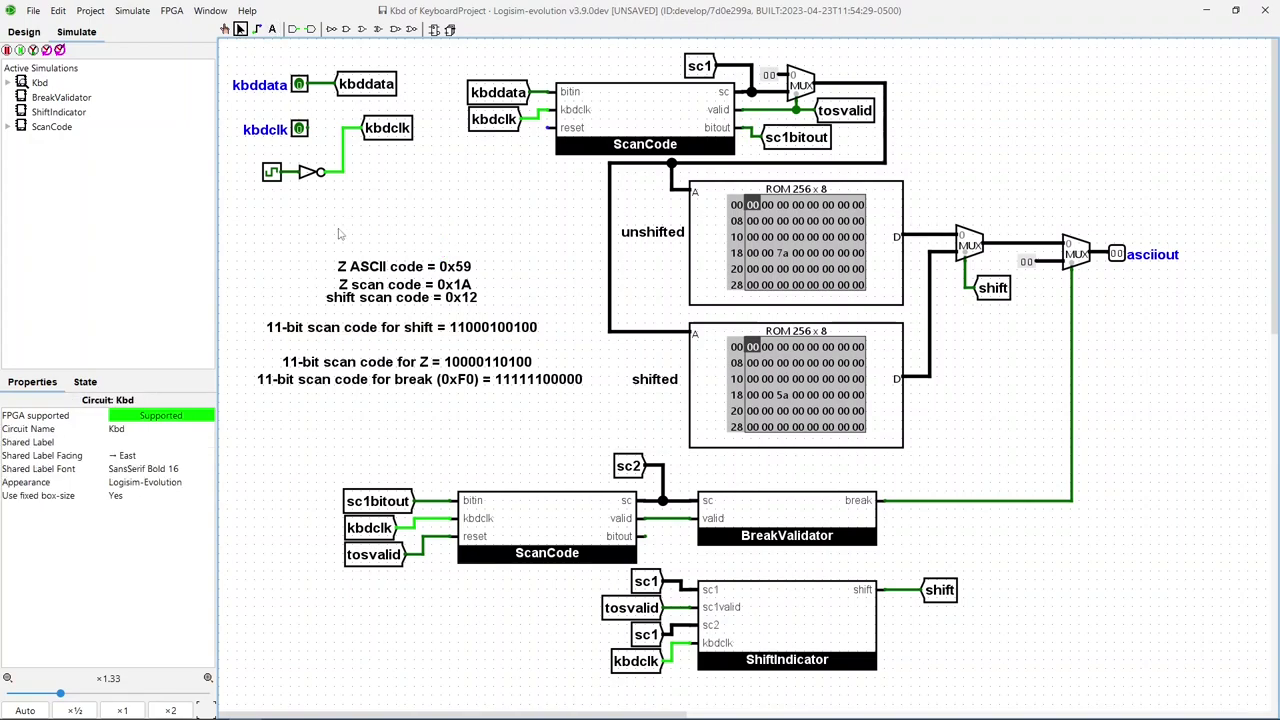
- Poke kbddata and step the clock to begin feeding in the shift scan code 12
click(387, 309)
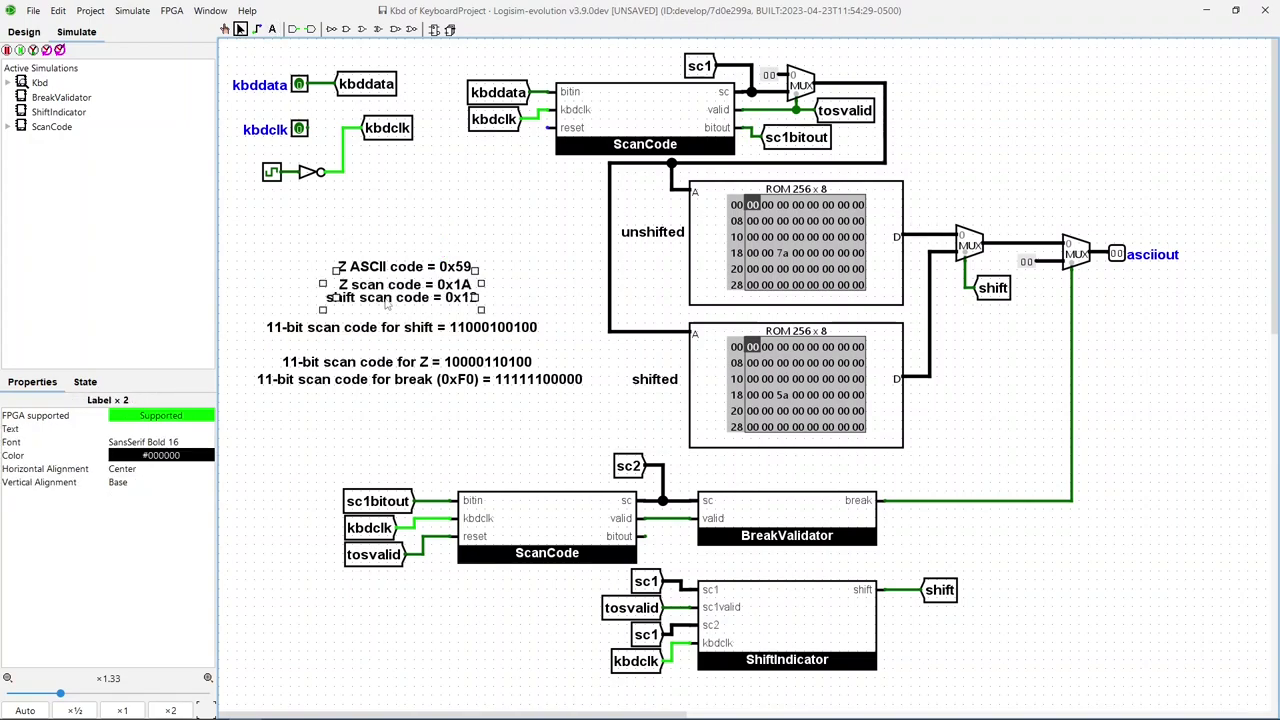
click(527, 262)
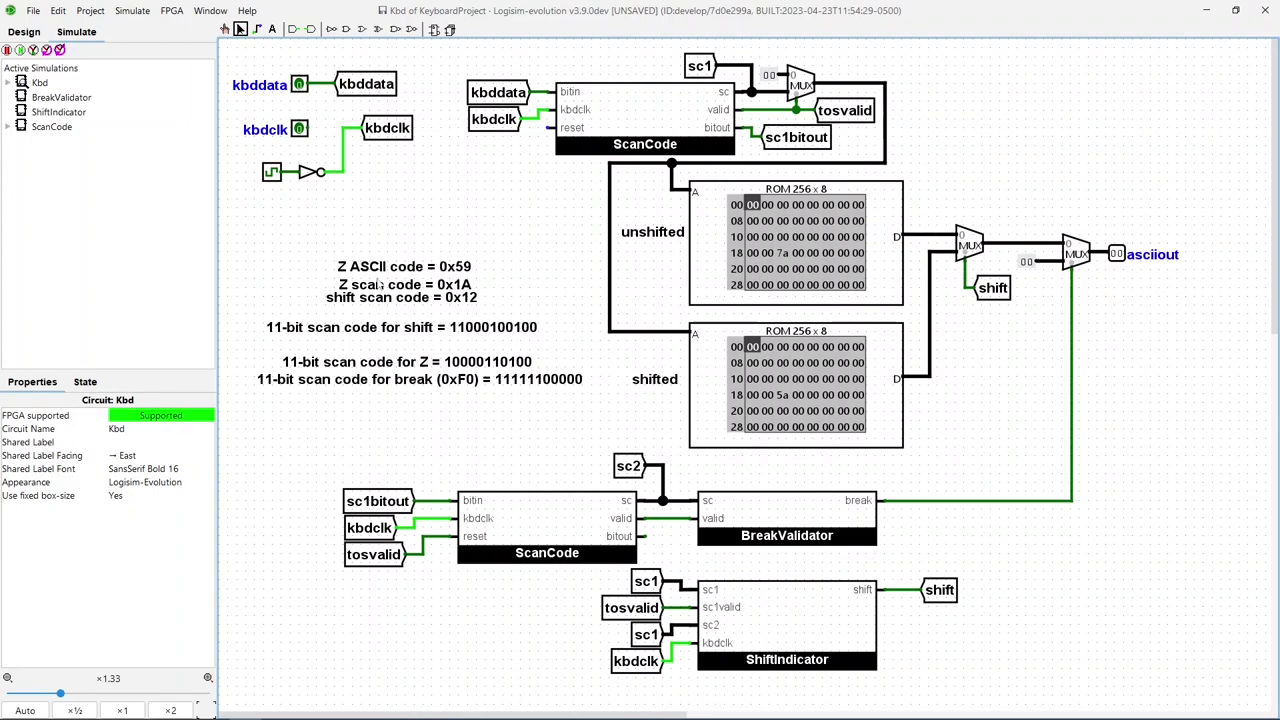
click(132, 10)
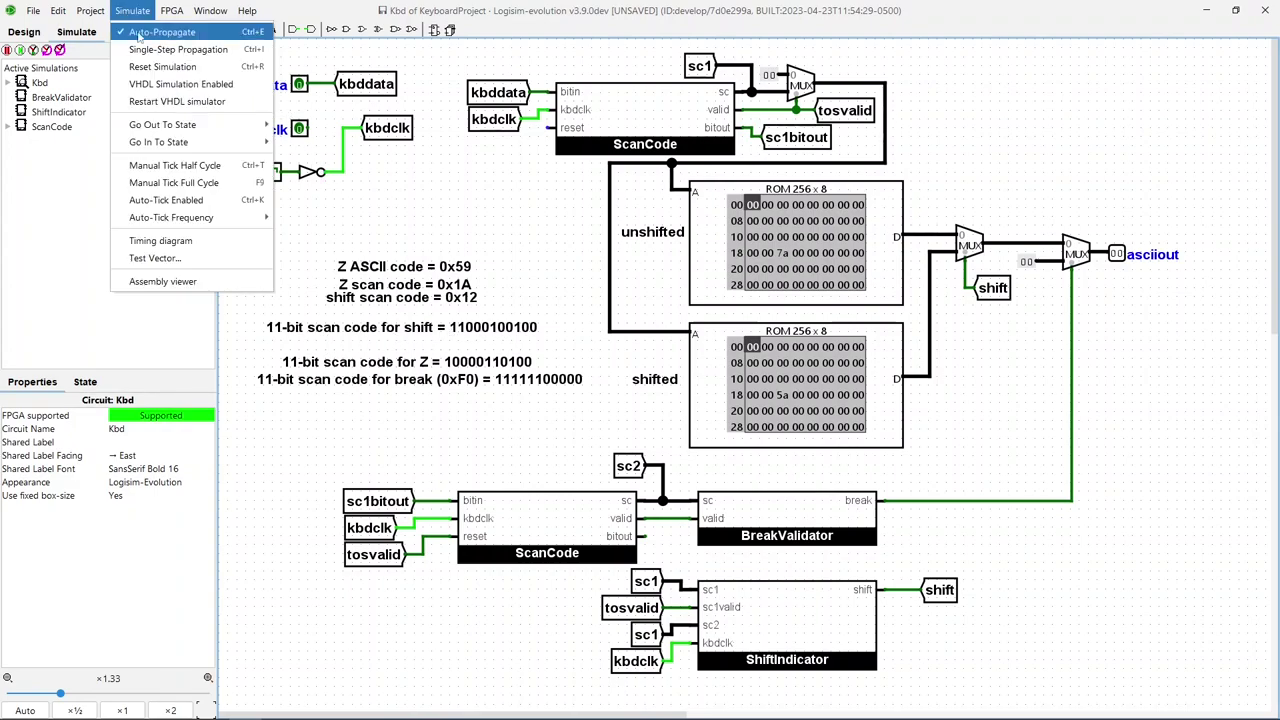
click(155, 66)
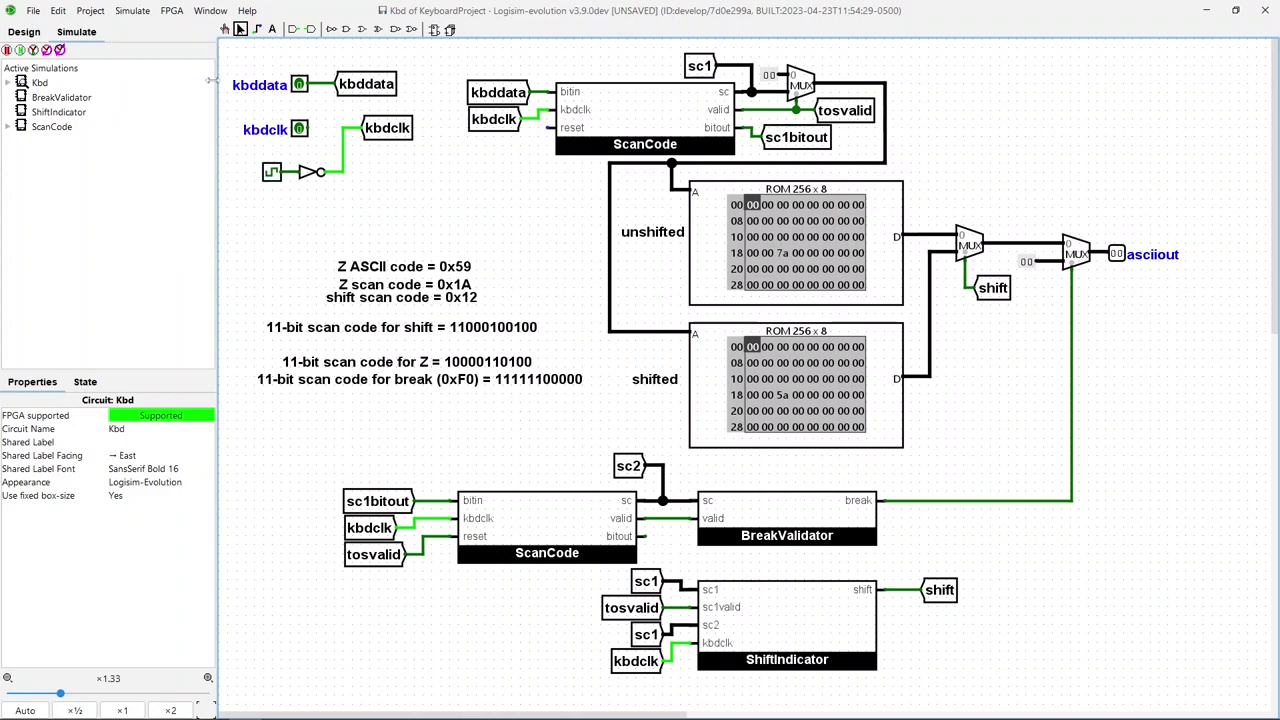
click(298, 84)
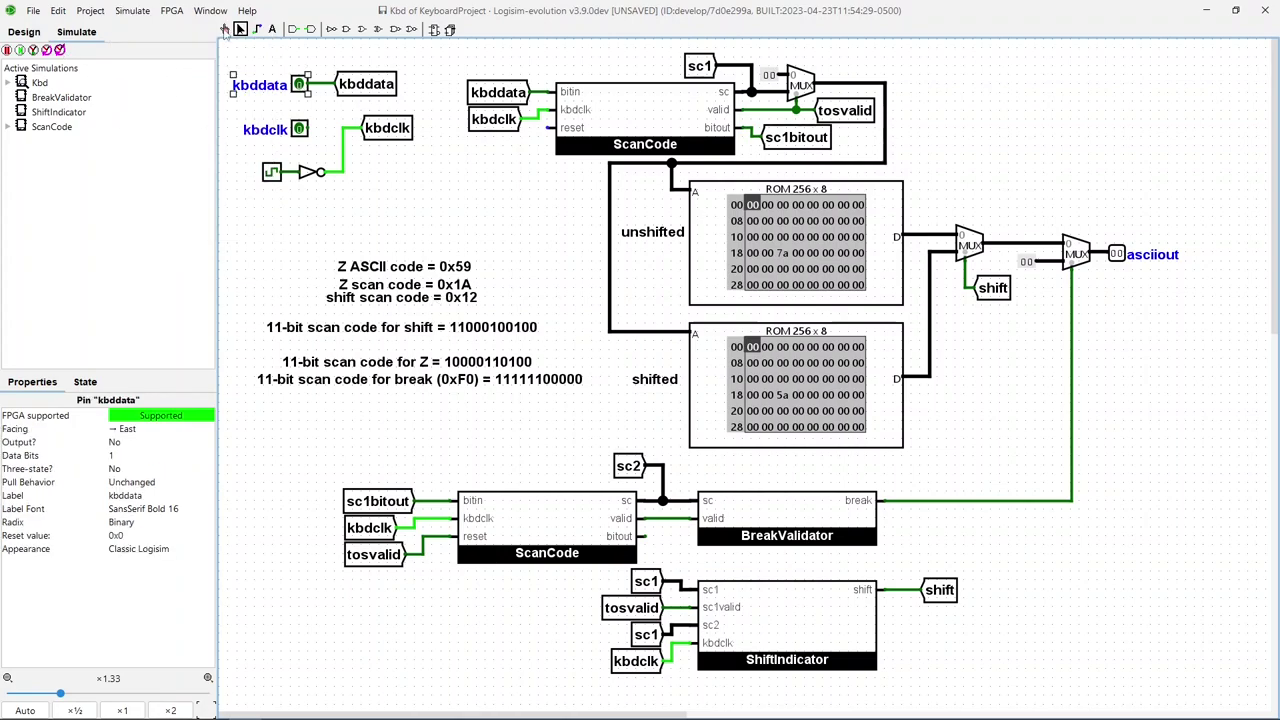
click(60, 50)
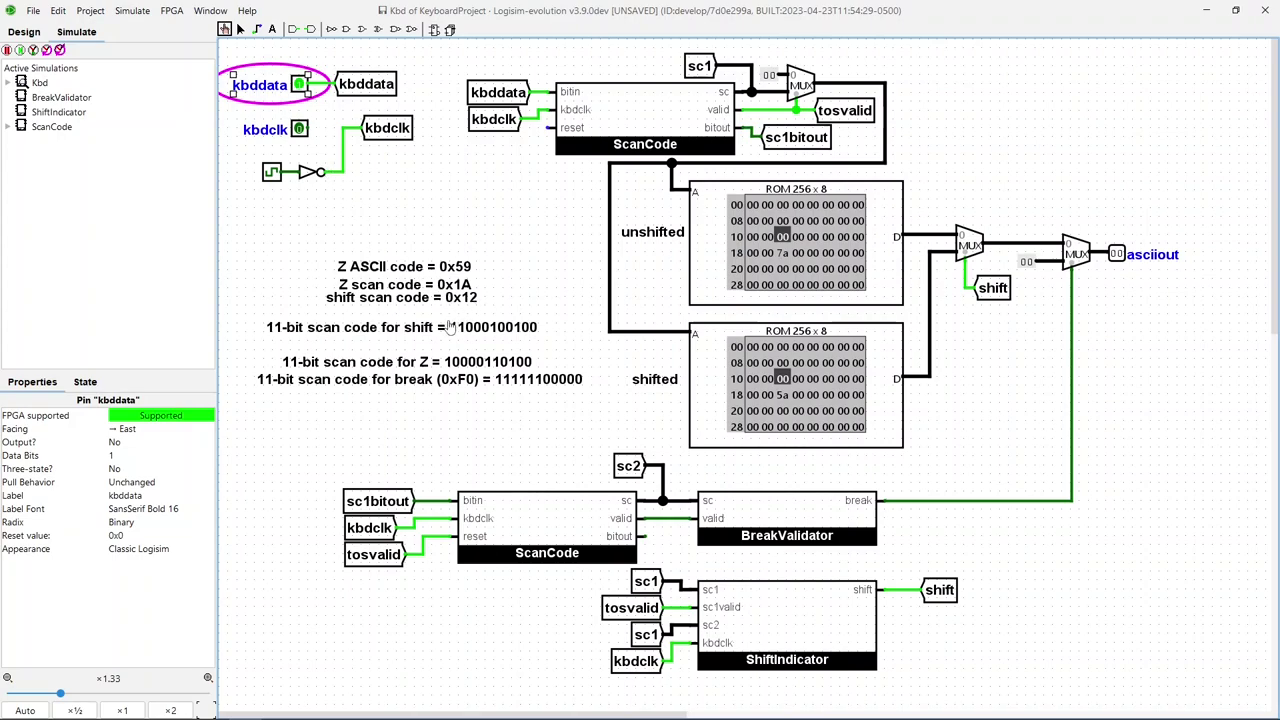
- Clock in Z's scan code after shift so asciiout shows 5a from address 1a
click(60, 50)
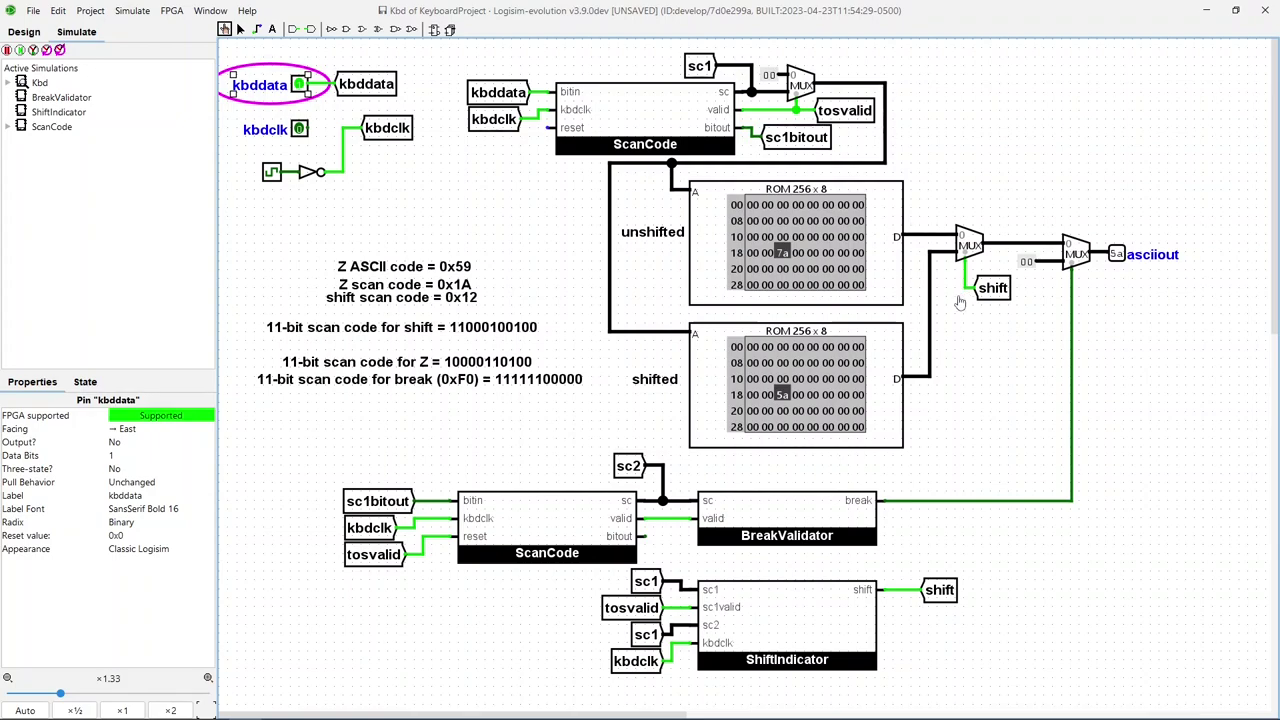
- Reset the simulation and replay kbddata as 1, leaving asciiout at 00 with both ROMs at 12
click(59, 50)
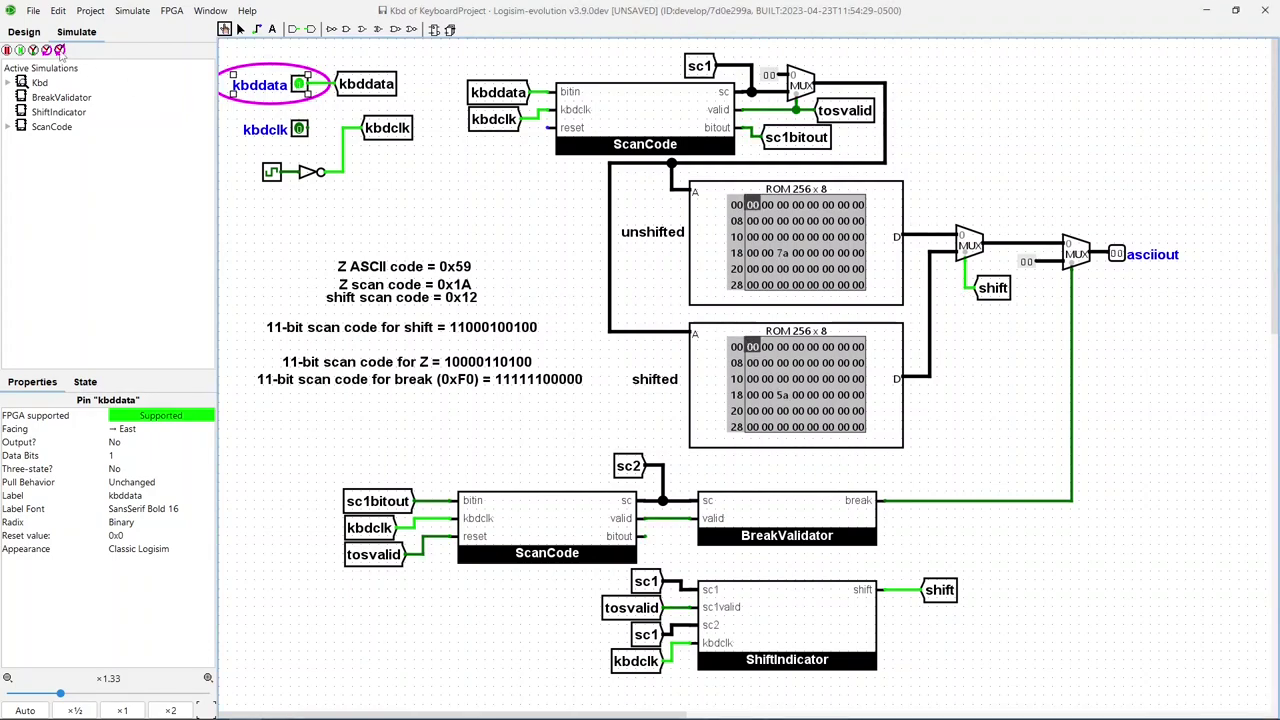
click(298, 85)
key(ctrl+r)
click(298, 85)
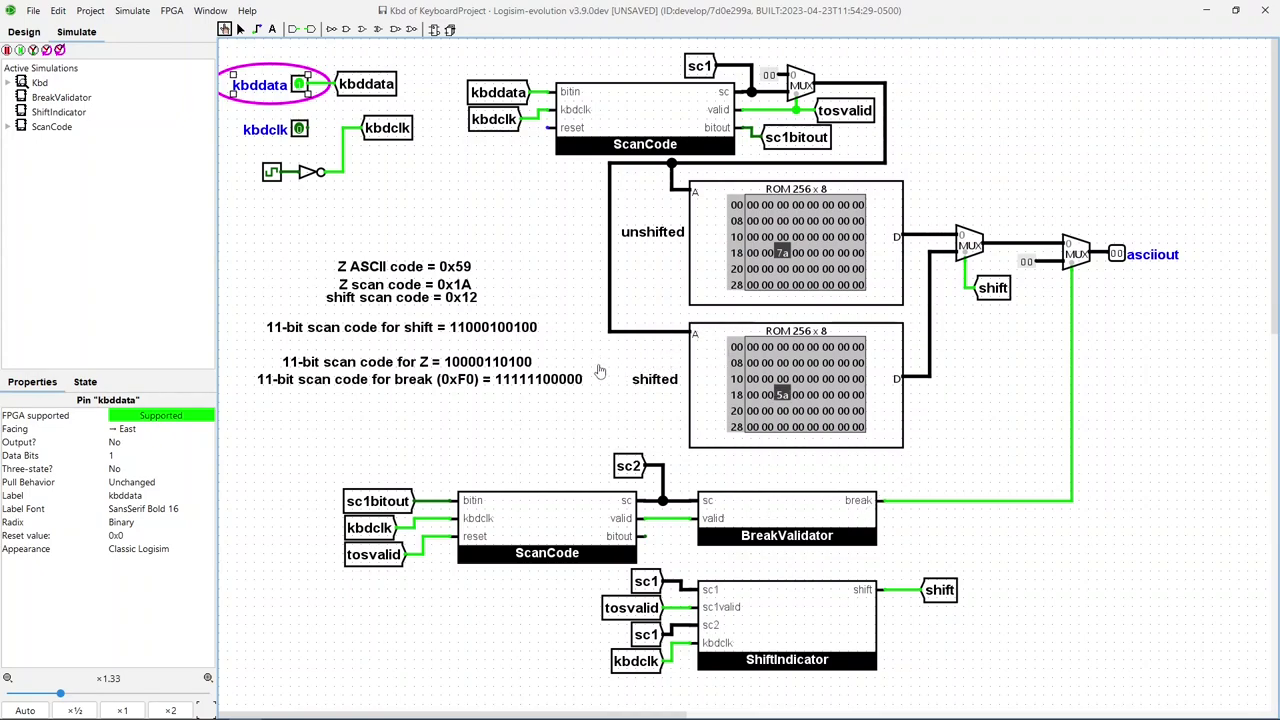
click(59, 50)
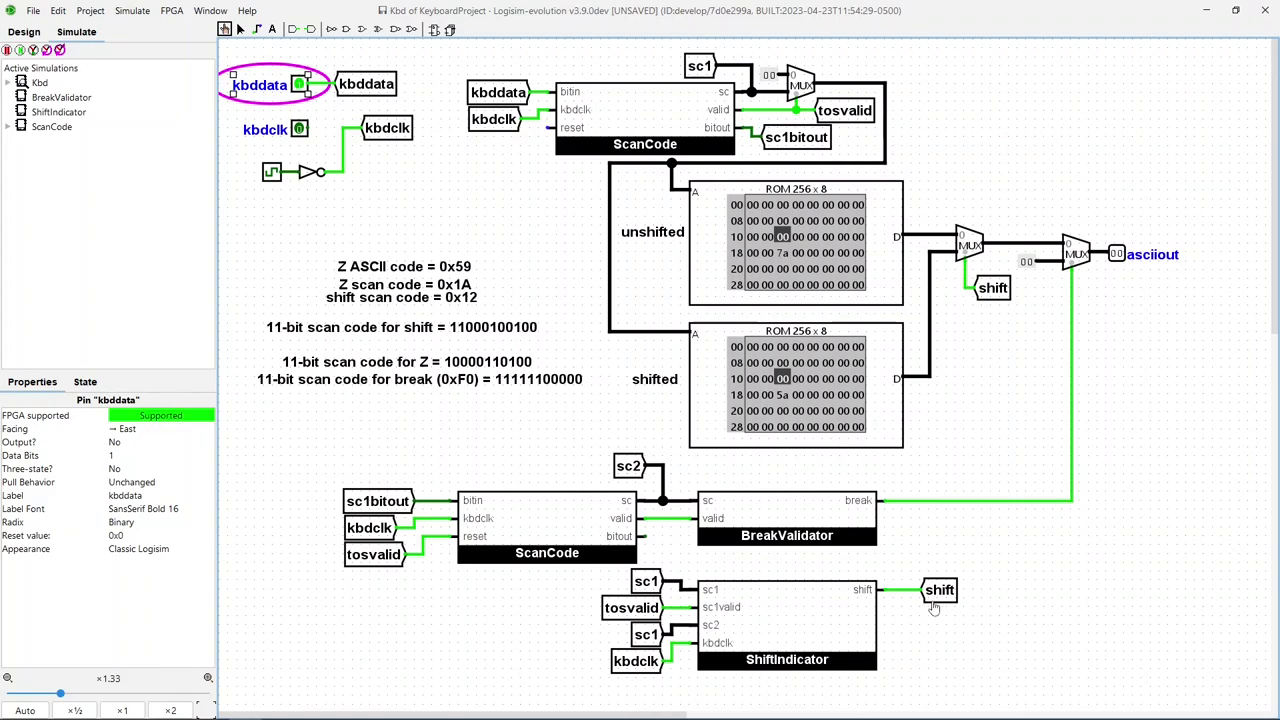
click(765, 634)
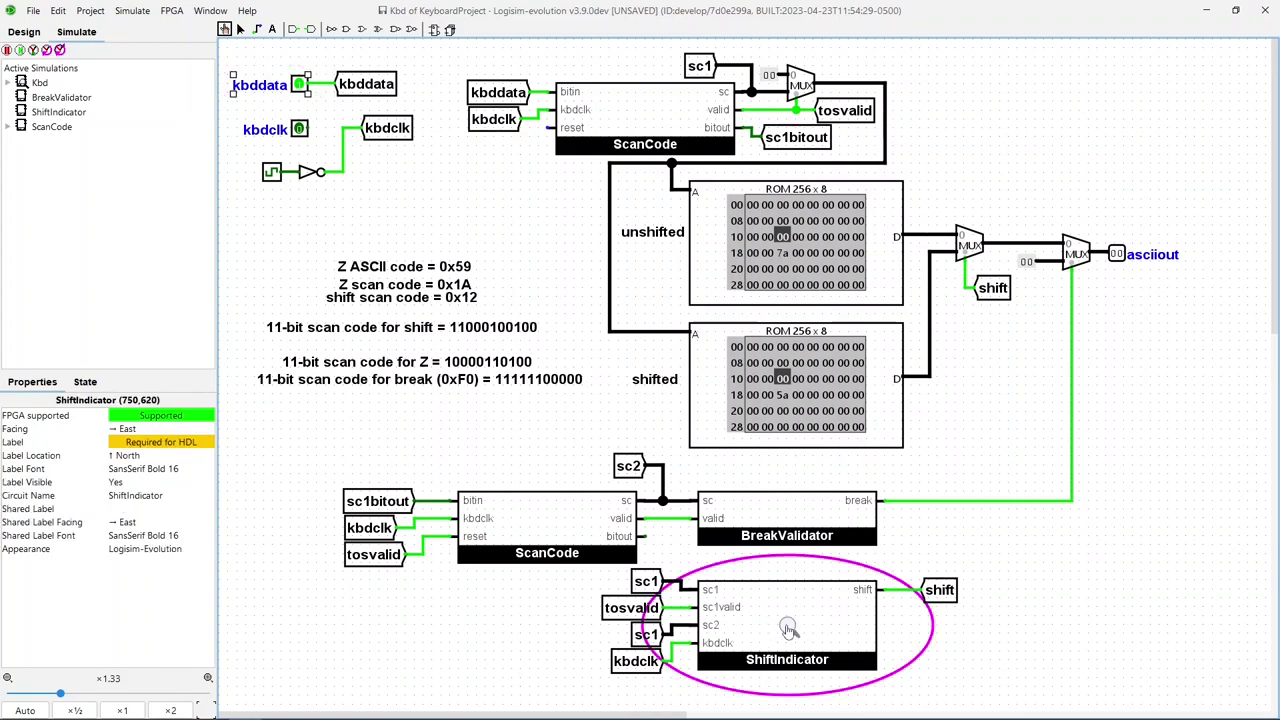
click(788, 628)
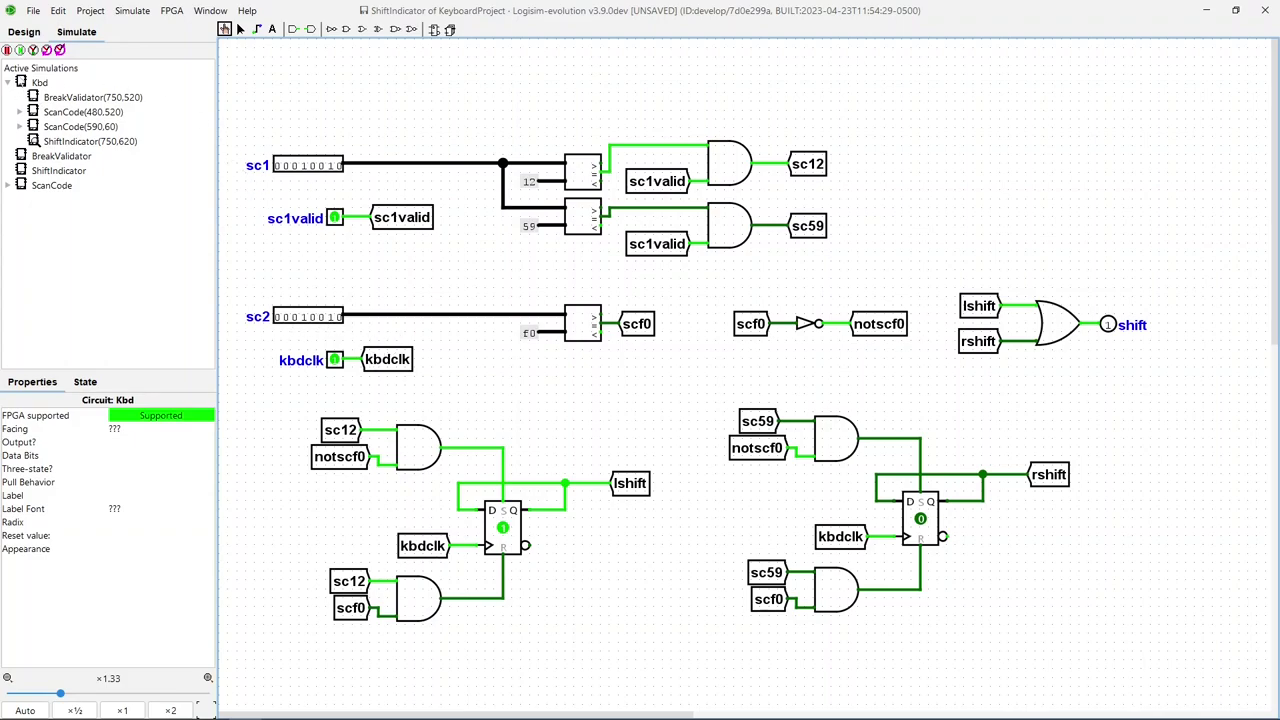
double_click(40, 83)
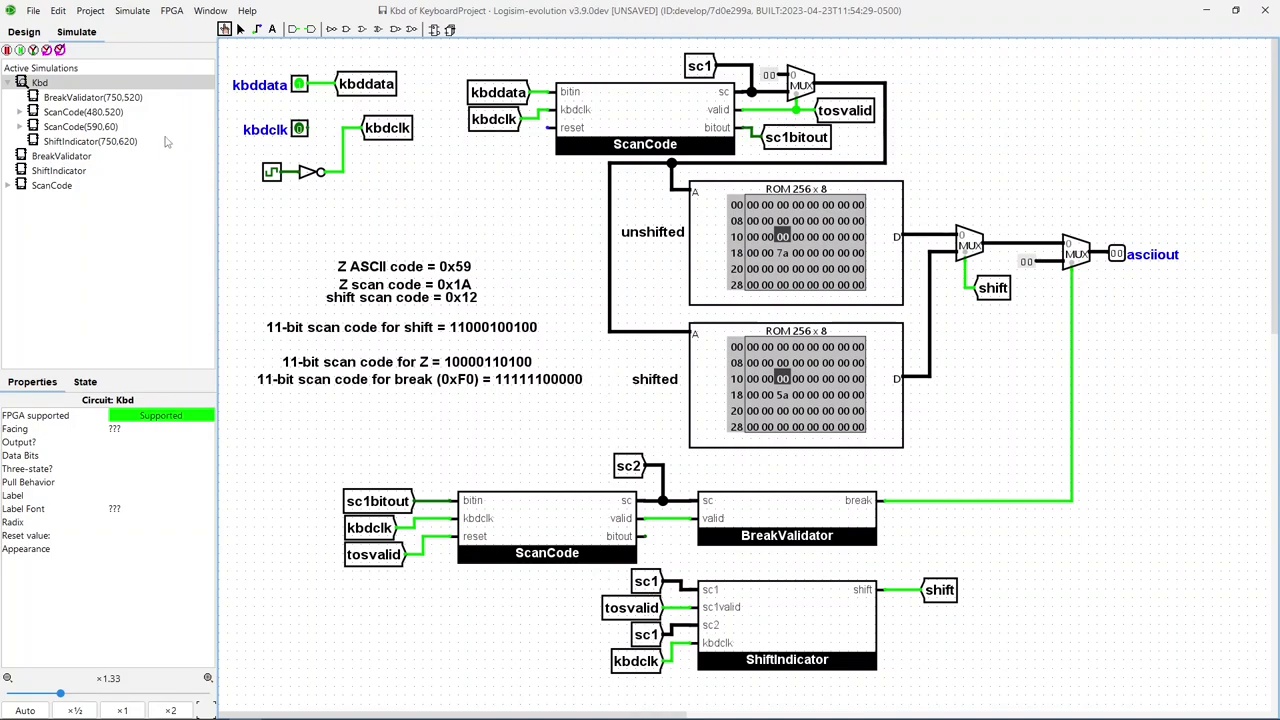
- Relabel the sc1 tunnel on ShiftIndicator's sc2 input to sc2
click(240, 29)
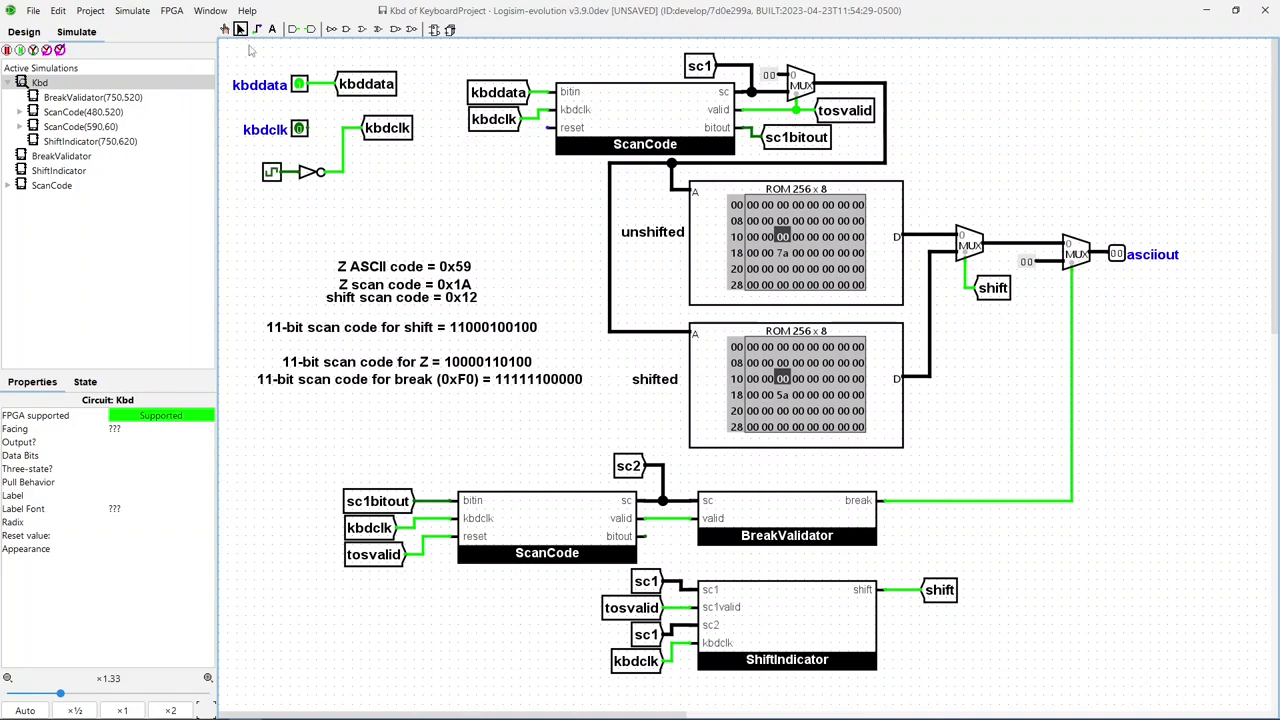
click(647, 636)
click(138, 455)
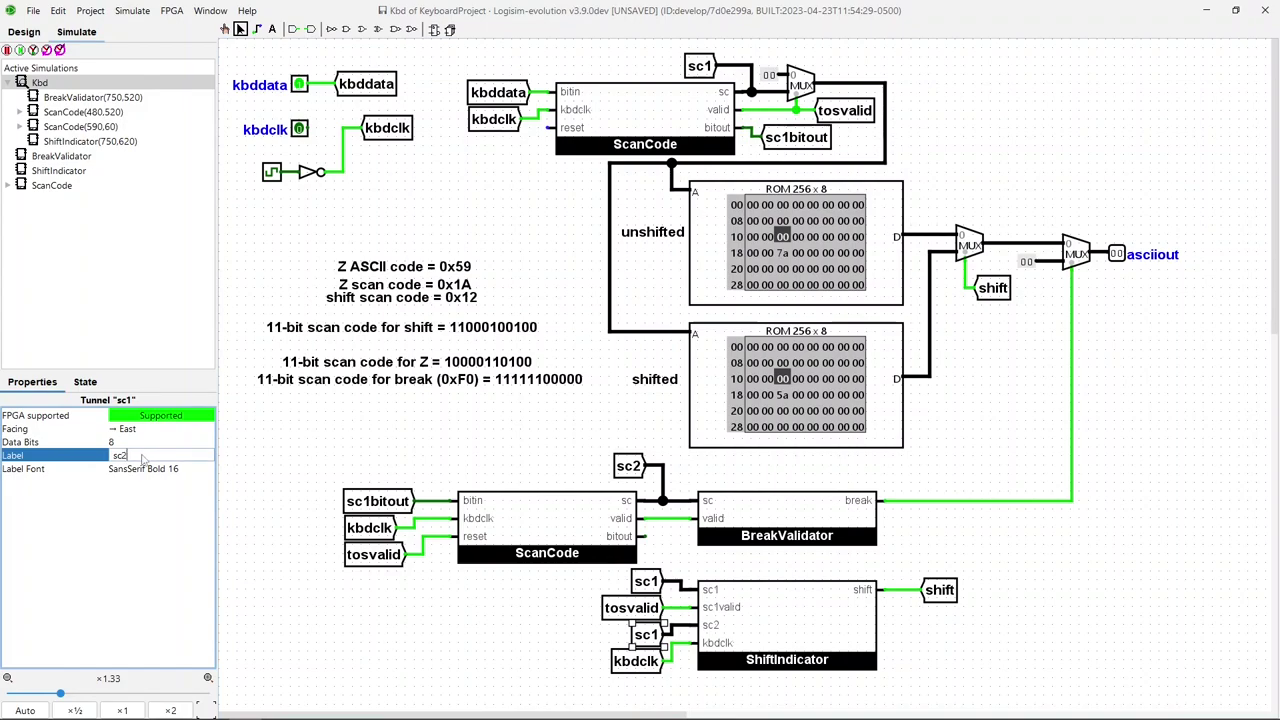
text(2)
key(Return)
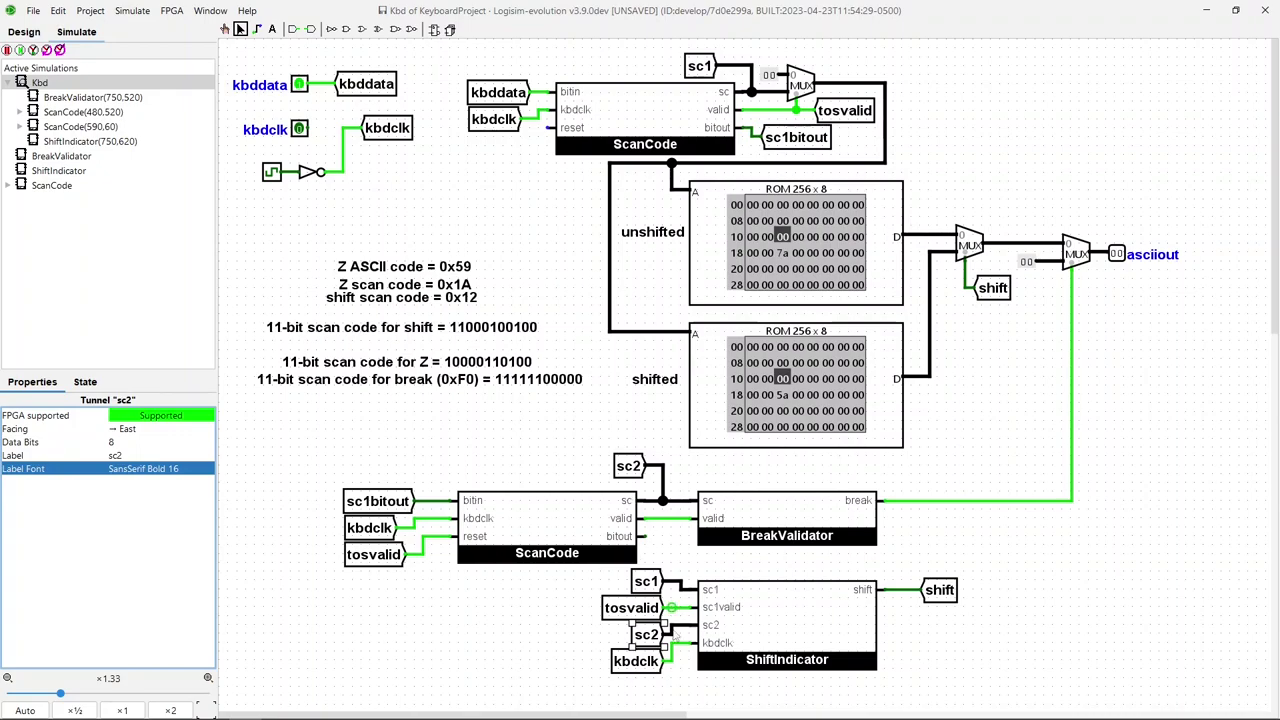
click(779, 630)
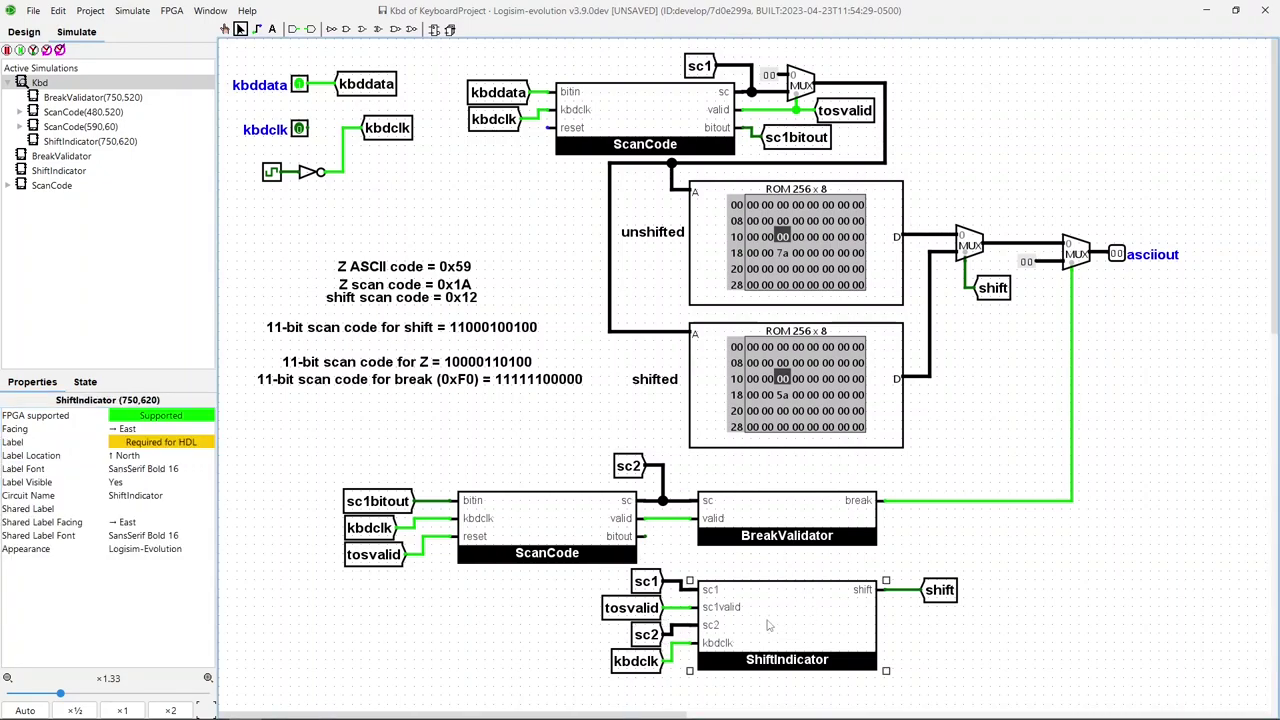
click(226, 30)
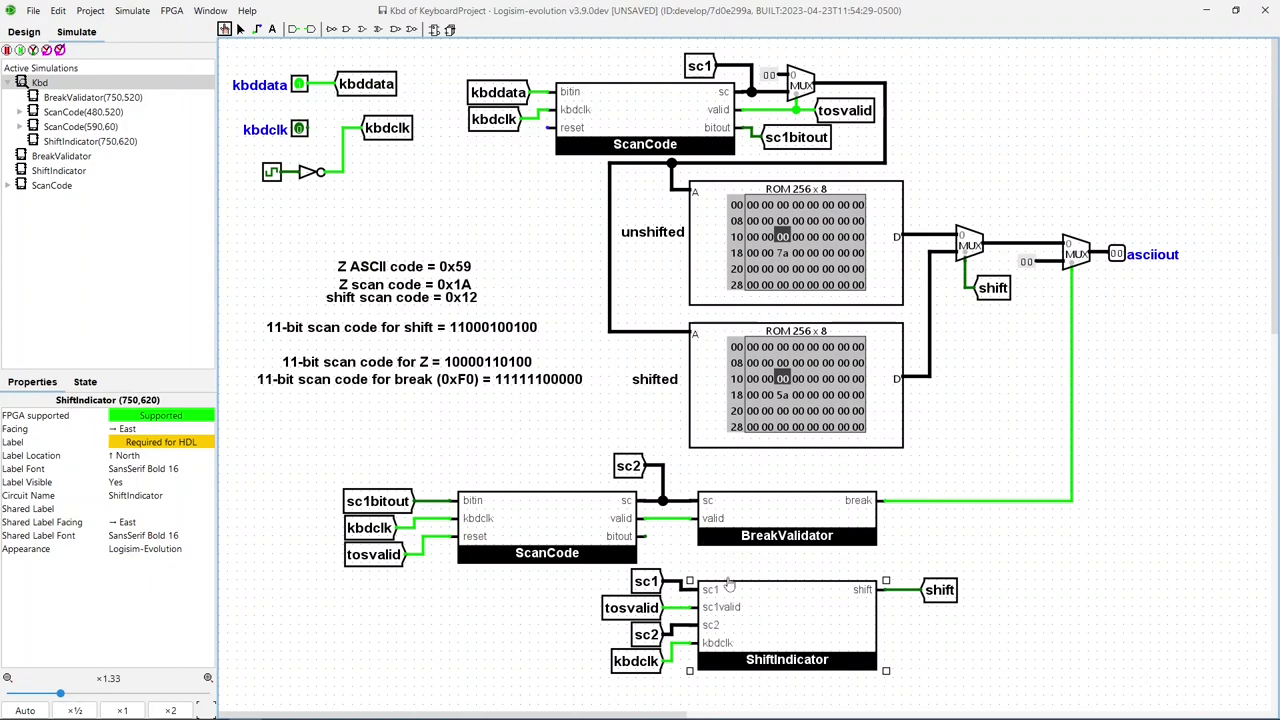
click(788, 627)
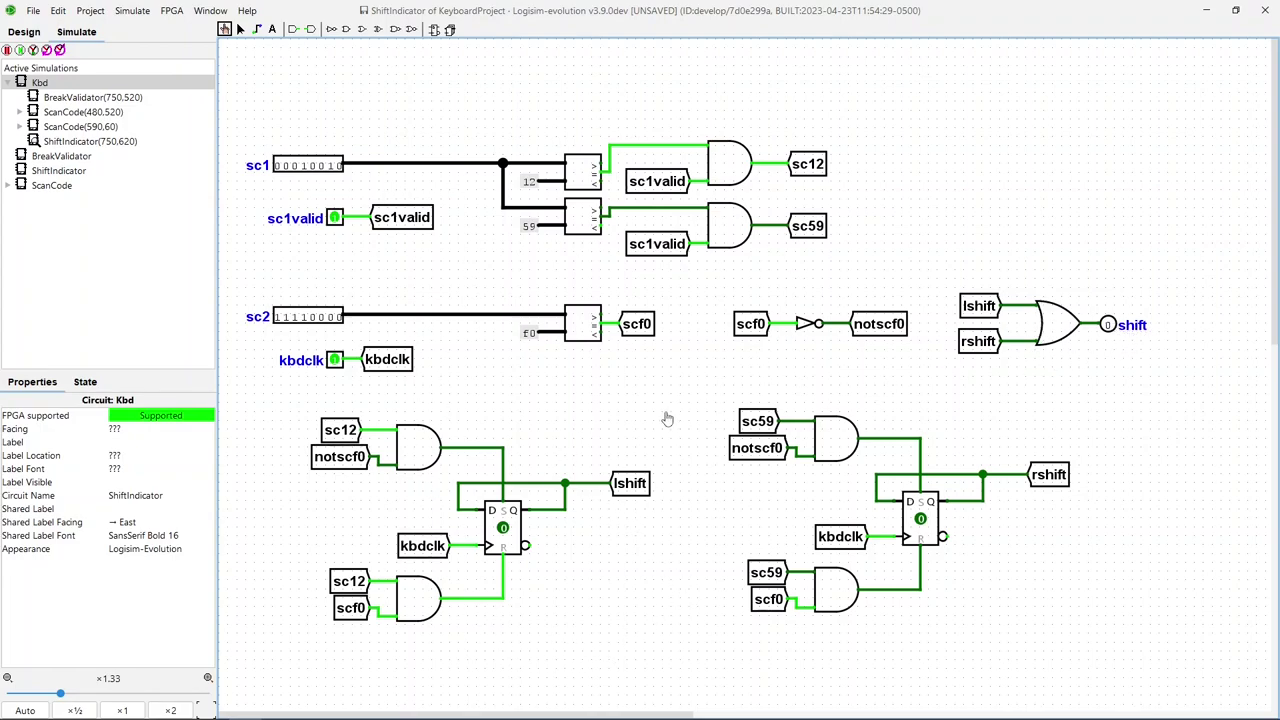
double_click(40, 82)
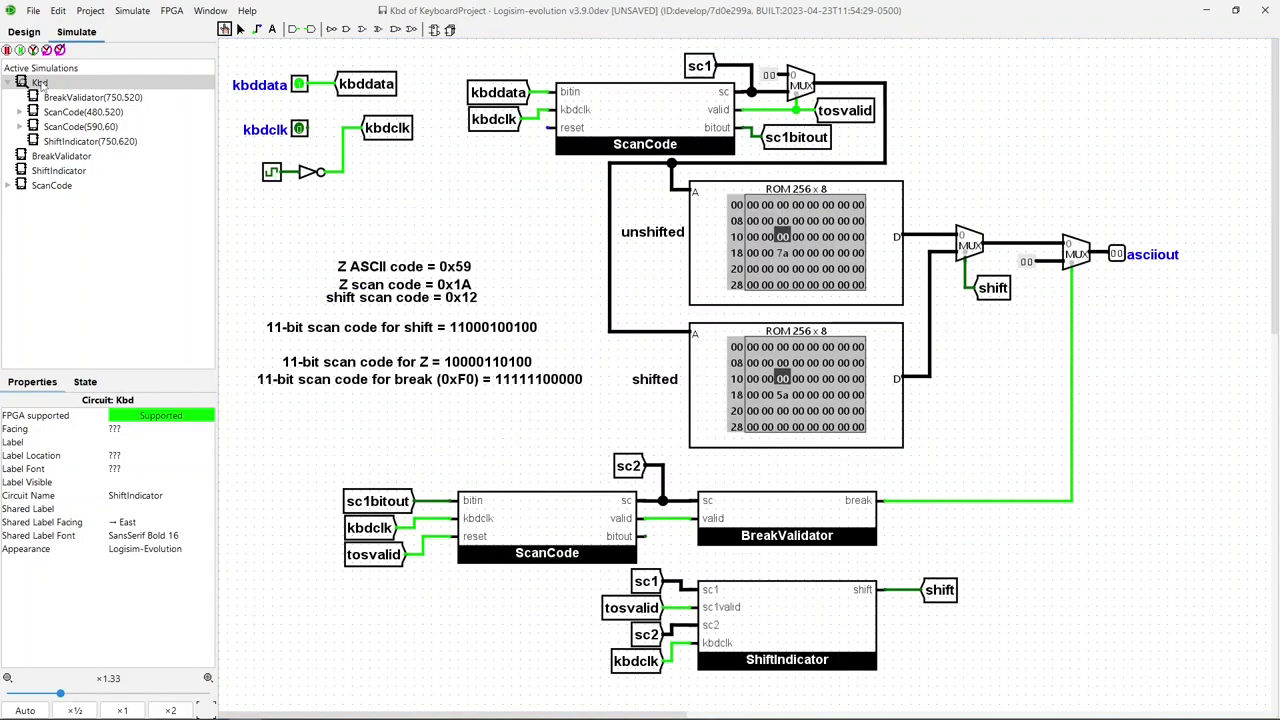